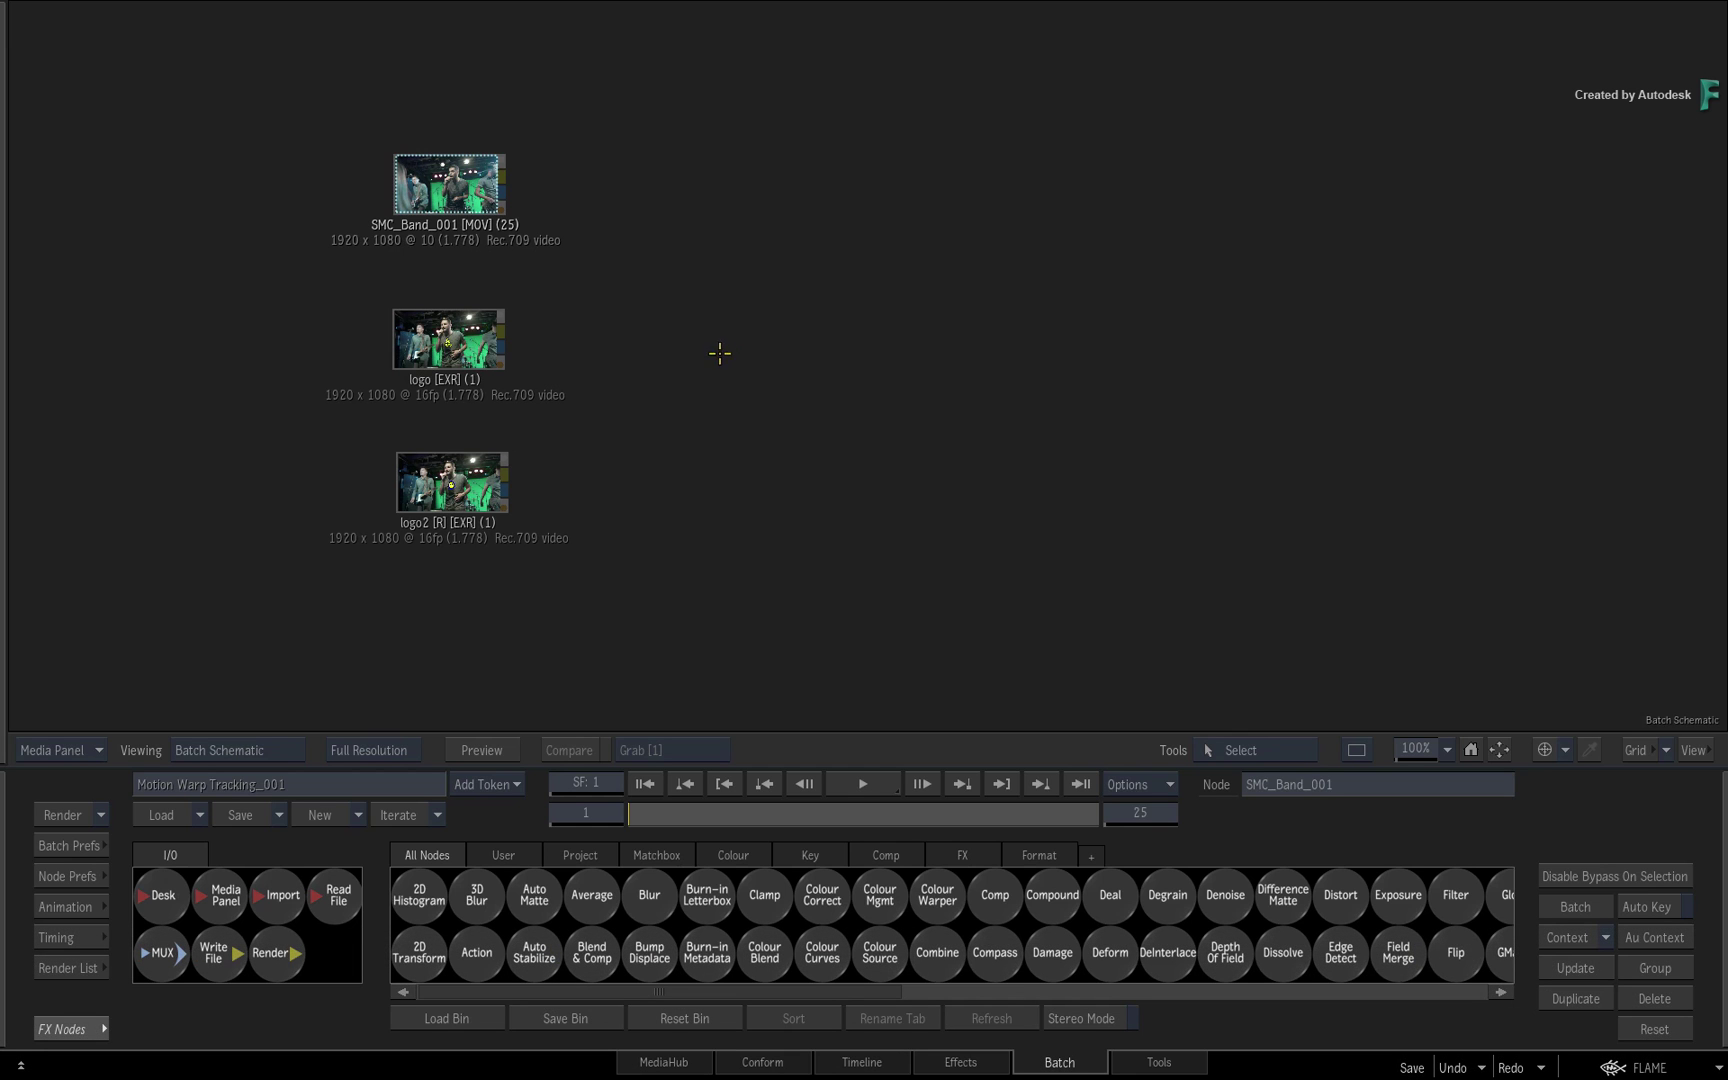
Step: Play and scrub the band footage in the viewer, then return to the schematic
double_click(448, 184)
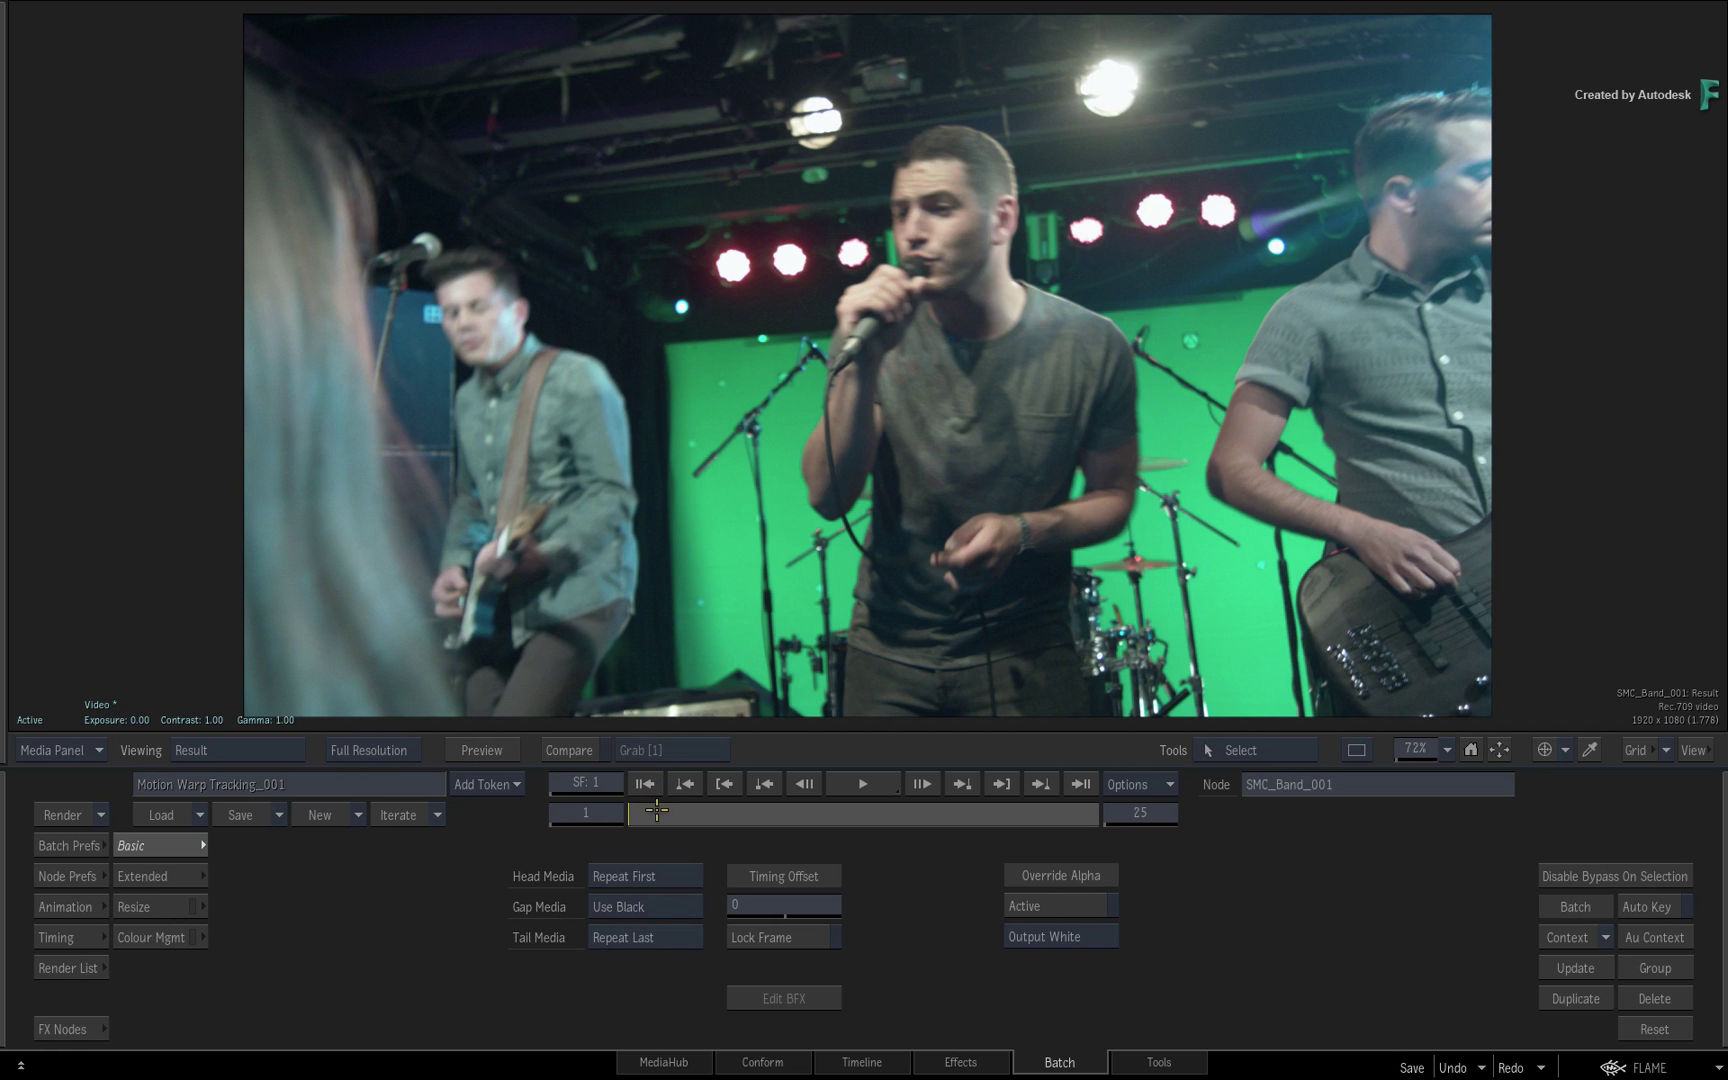
left_click(648, 811)
left_click_drag(649, 810, 628, 810)
left_click(864, 784)
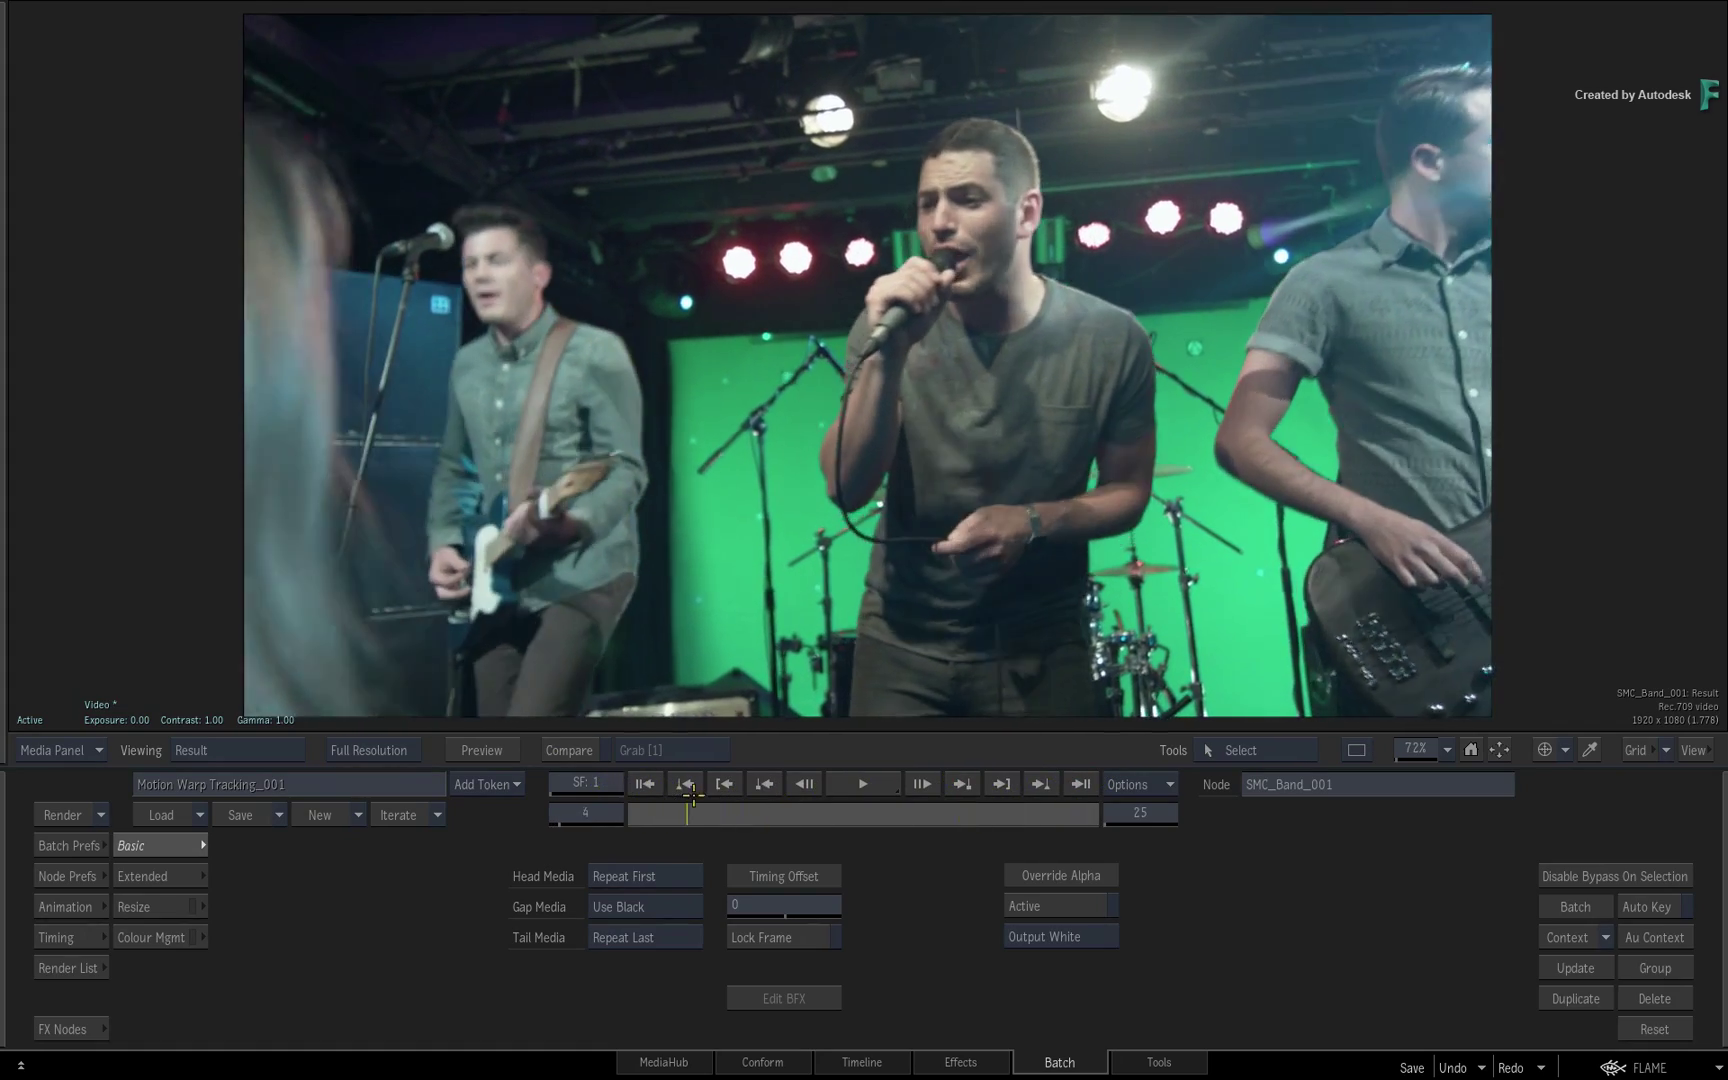
mouse_move(841, 797)
left_mouse_down()
mouse_move(572, 823)
mouse_move(881, 812)
left_mouse_up()
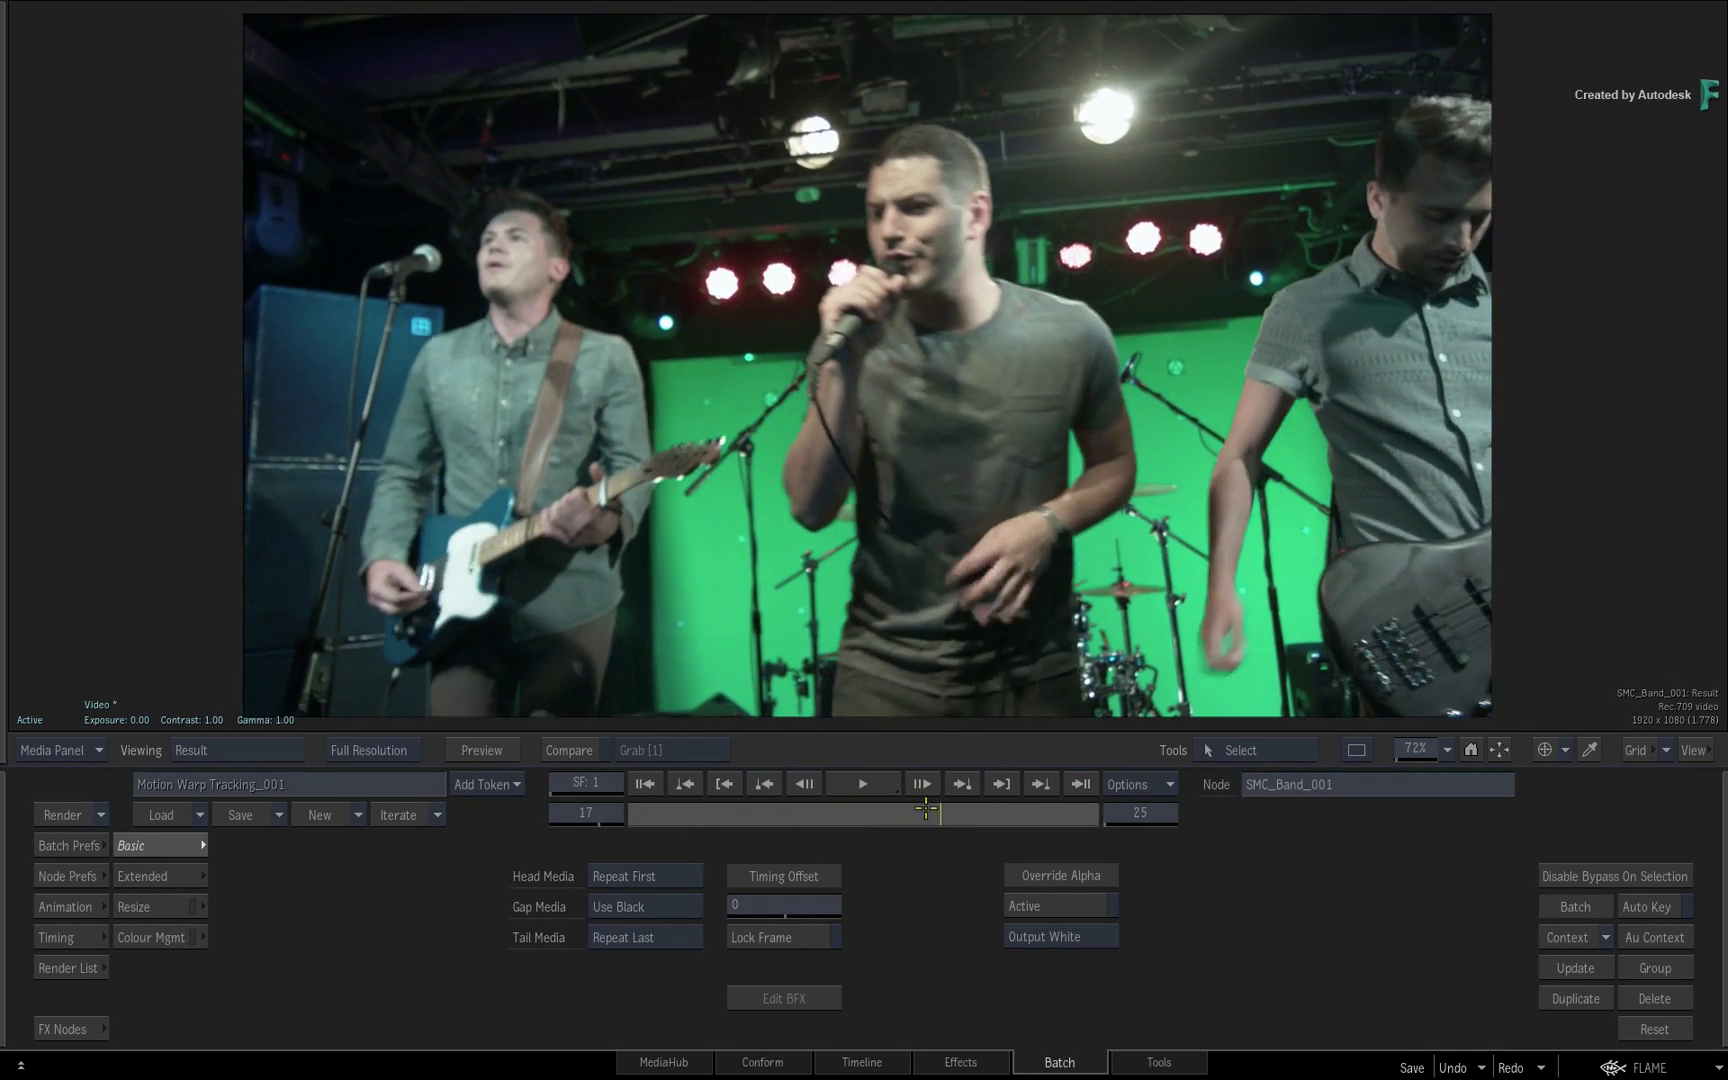
mouse_move(882, 811)
left_mouse_down()
mouse_move(683, 806)
mouse_move(1134, 807)
left_mouse_up()
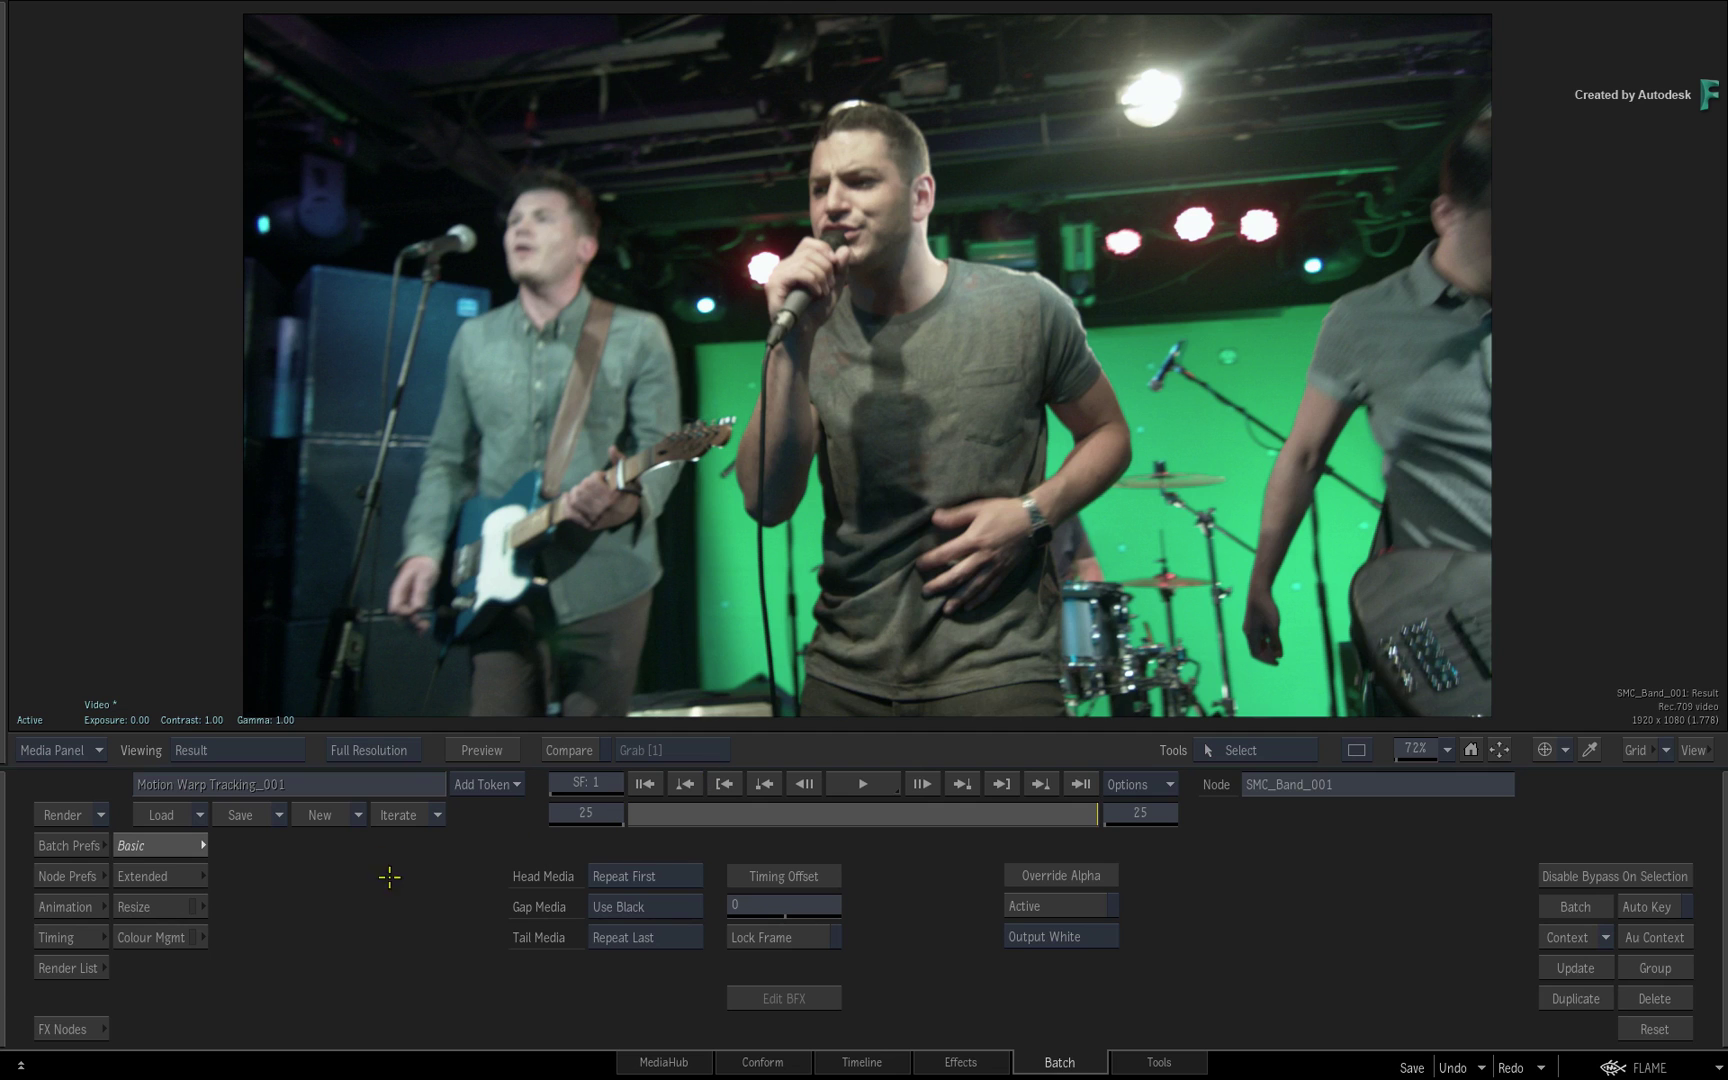
key("Tab")
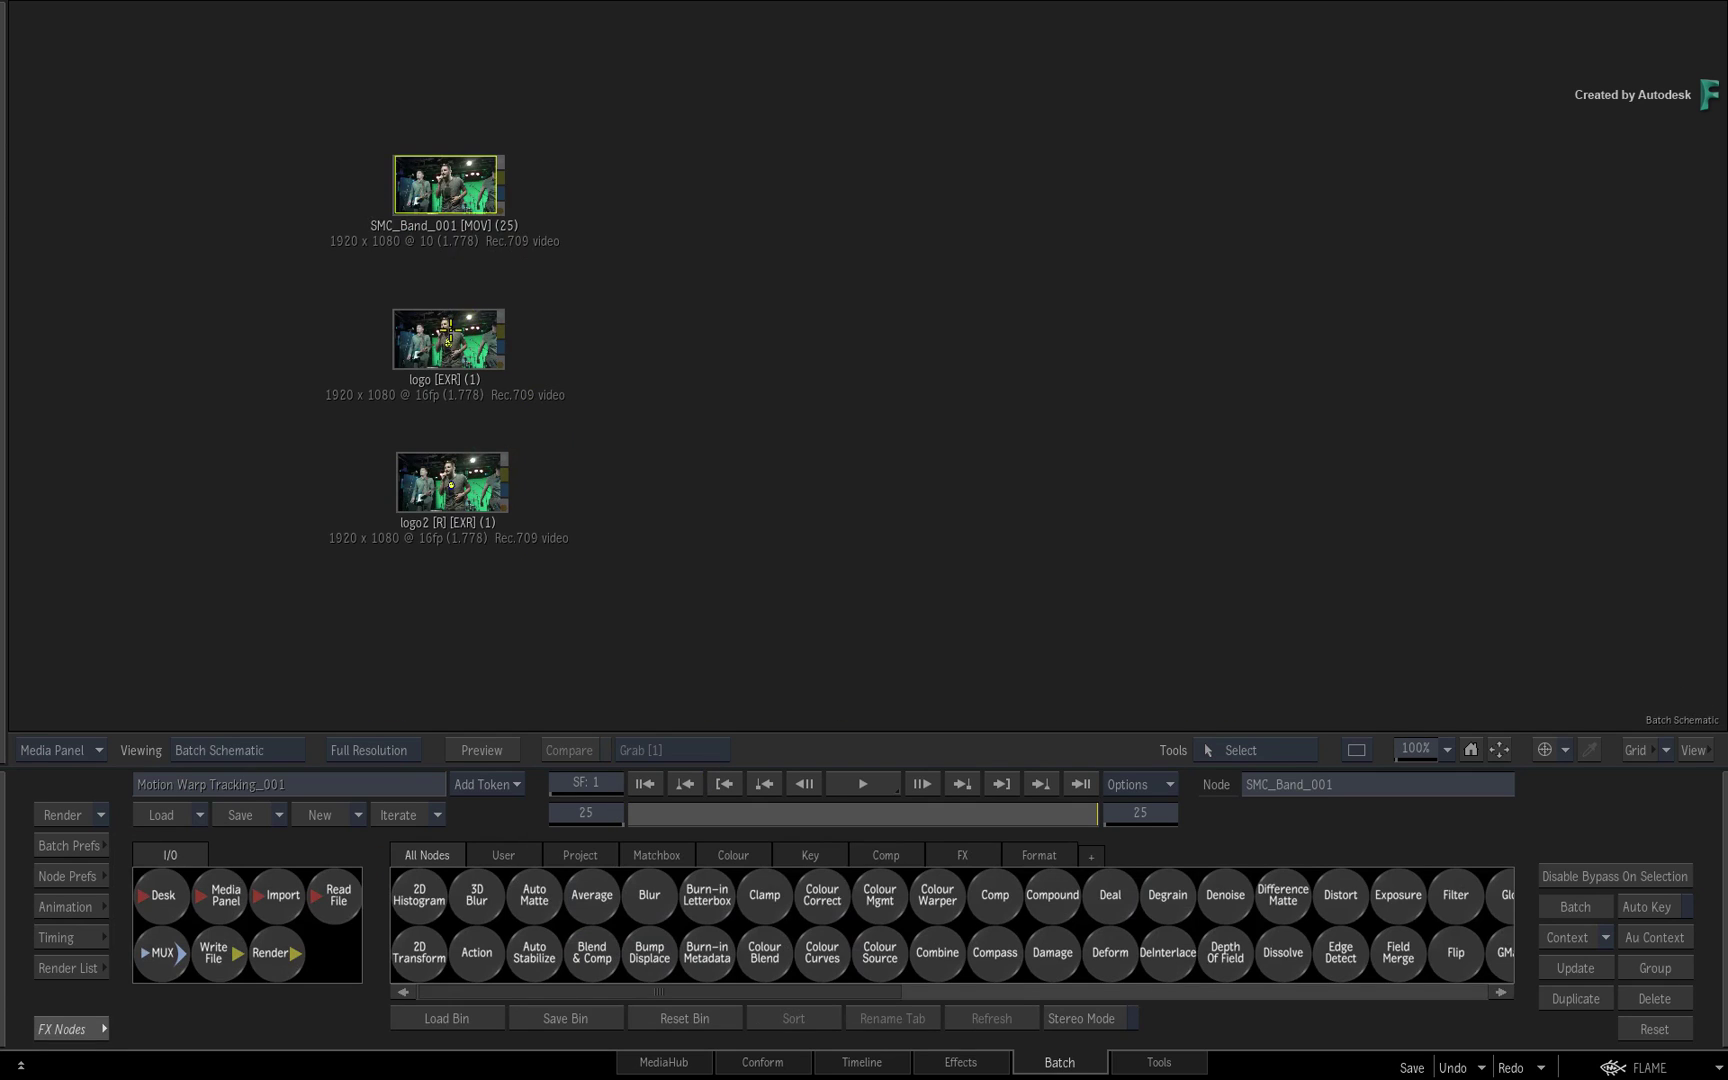
Step: Review the logo render and its matte in the viewer
left_click(452, 334)
double_click(449, 340)
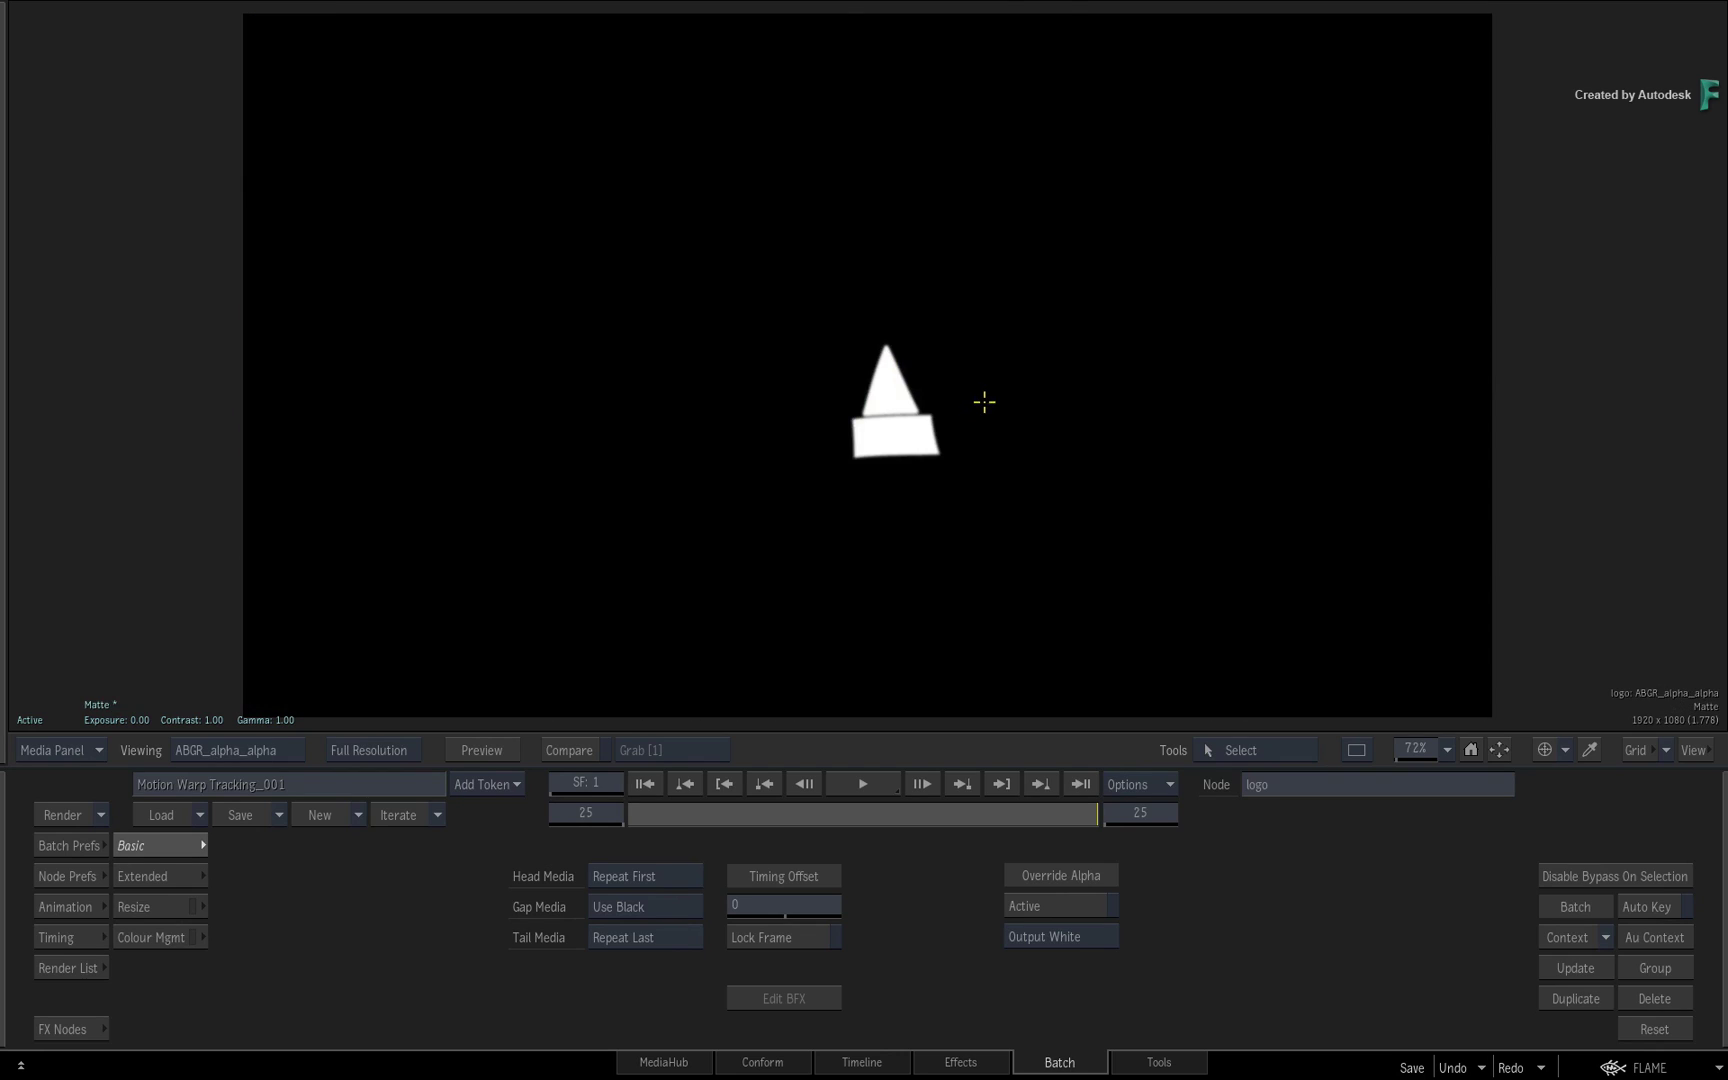
key("m")
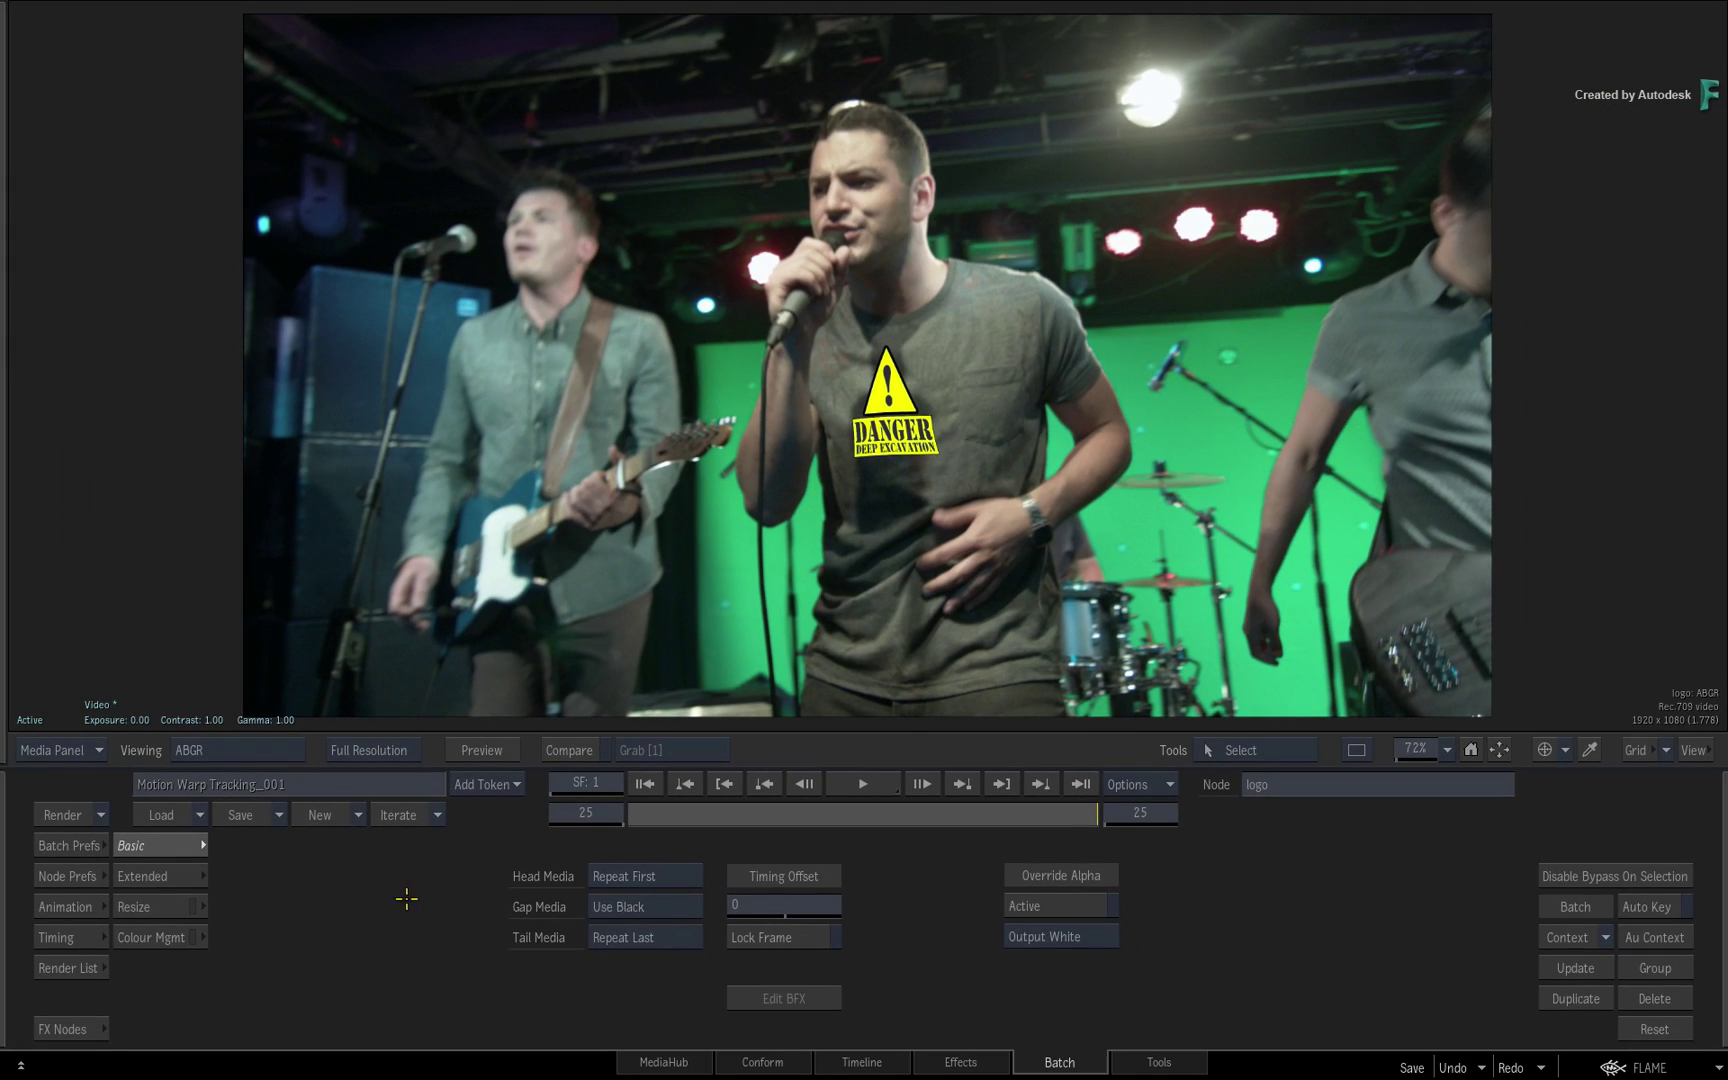
left_click(71, 1030)
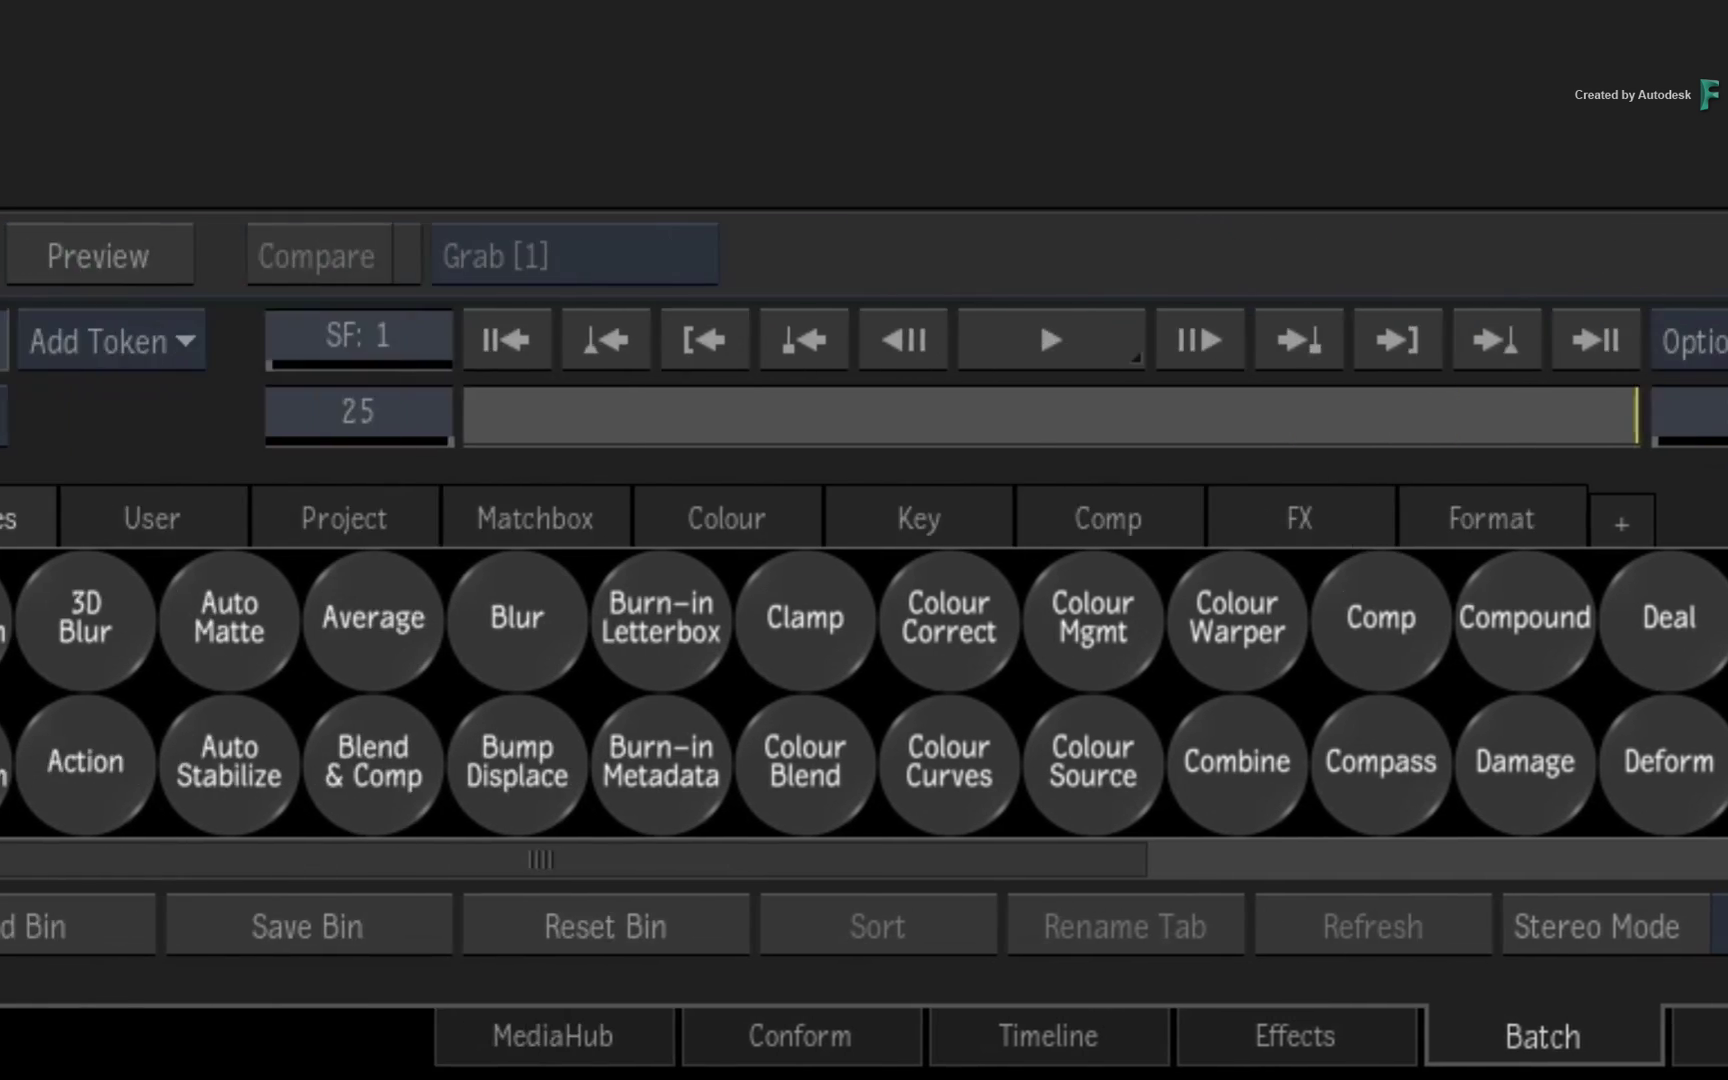
Step: Add an Action node fed by the band clip, with the logo and matte on media1
left_click(760, 762)
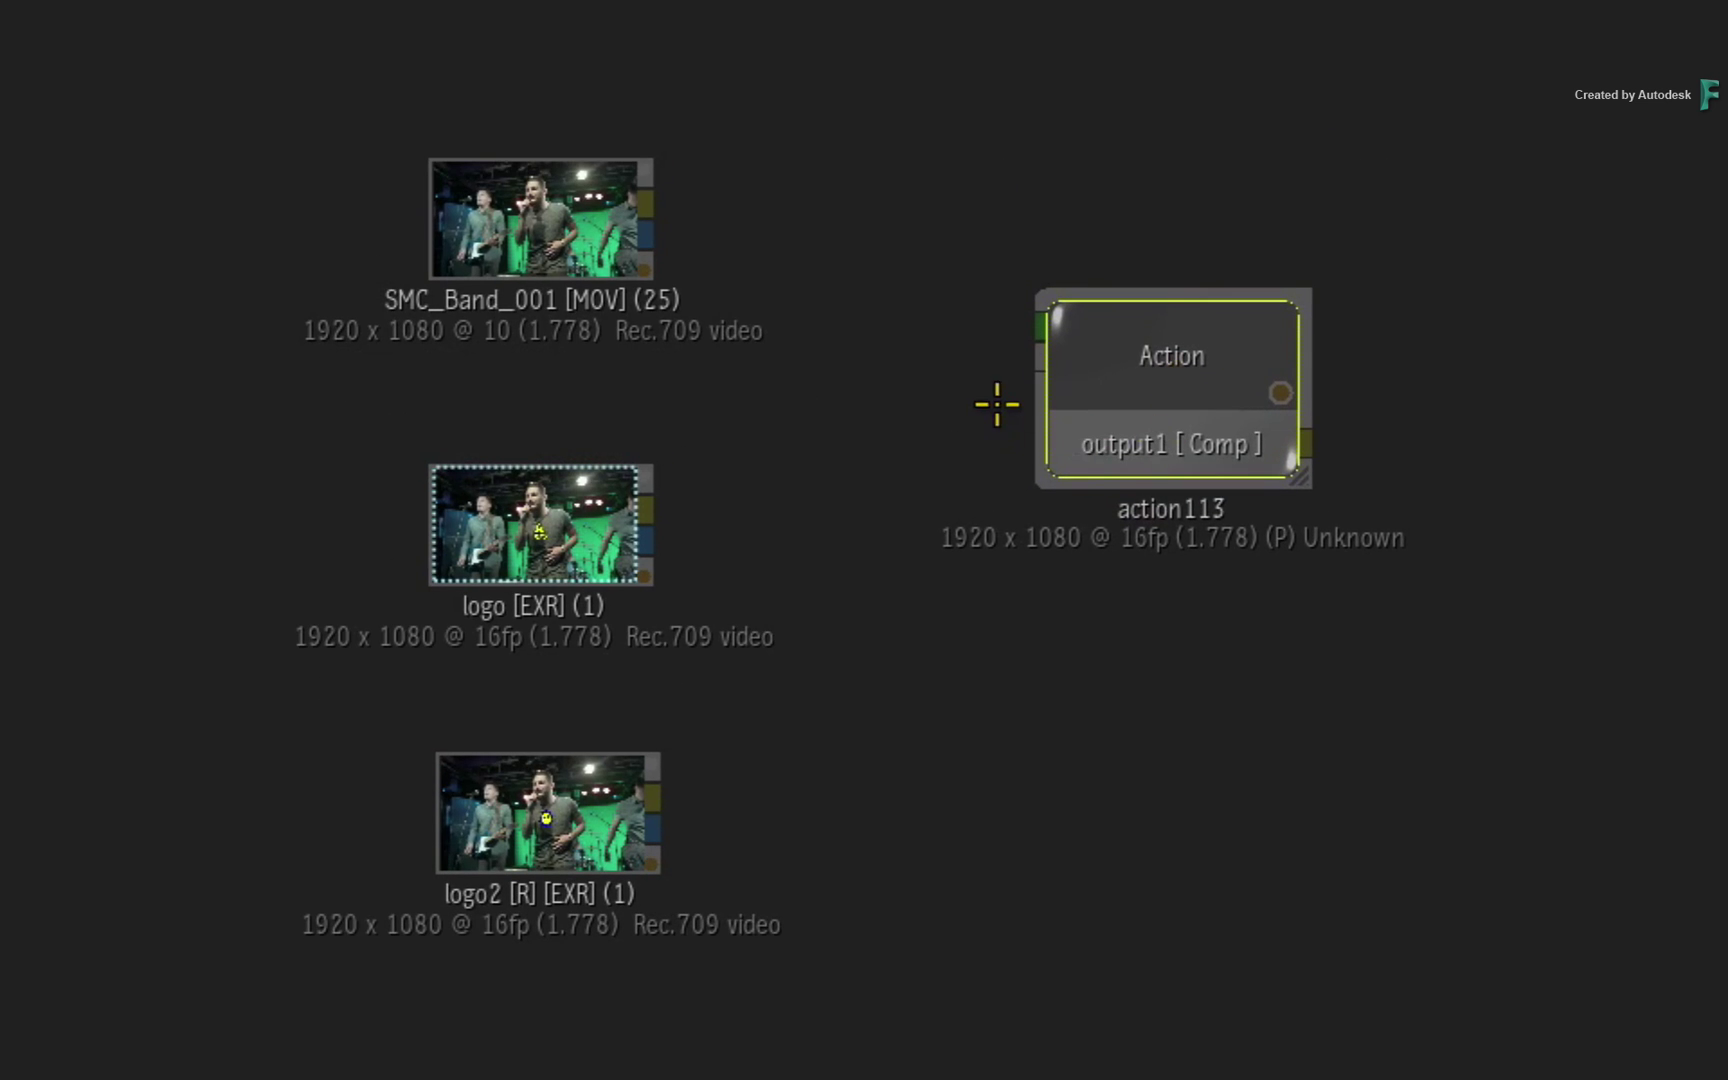
mouse_move(645, 200)
left_mouse_down()
mouse_move(922, 153)
mouse_move(1036, 324)
left_mouse_up()
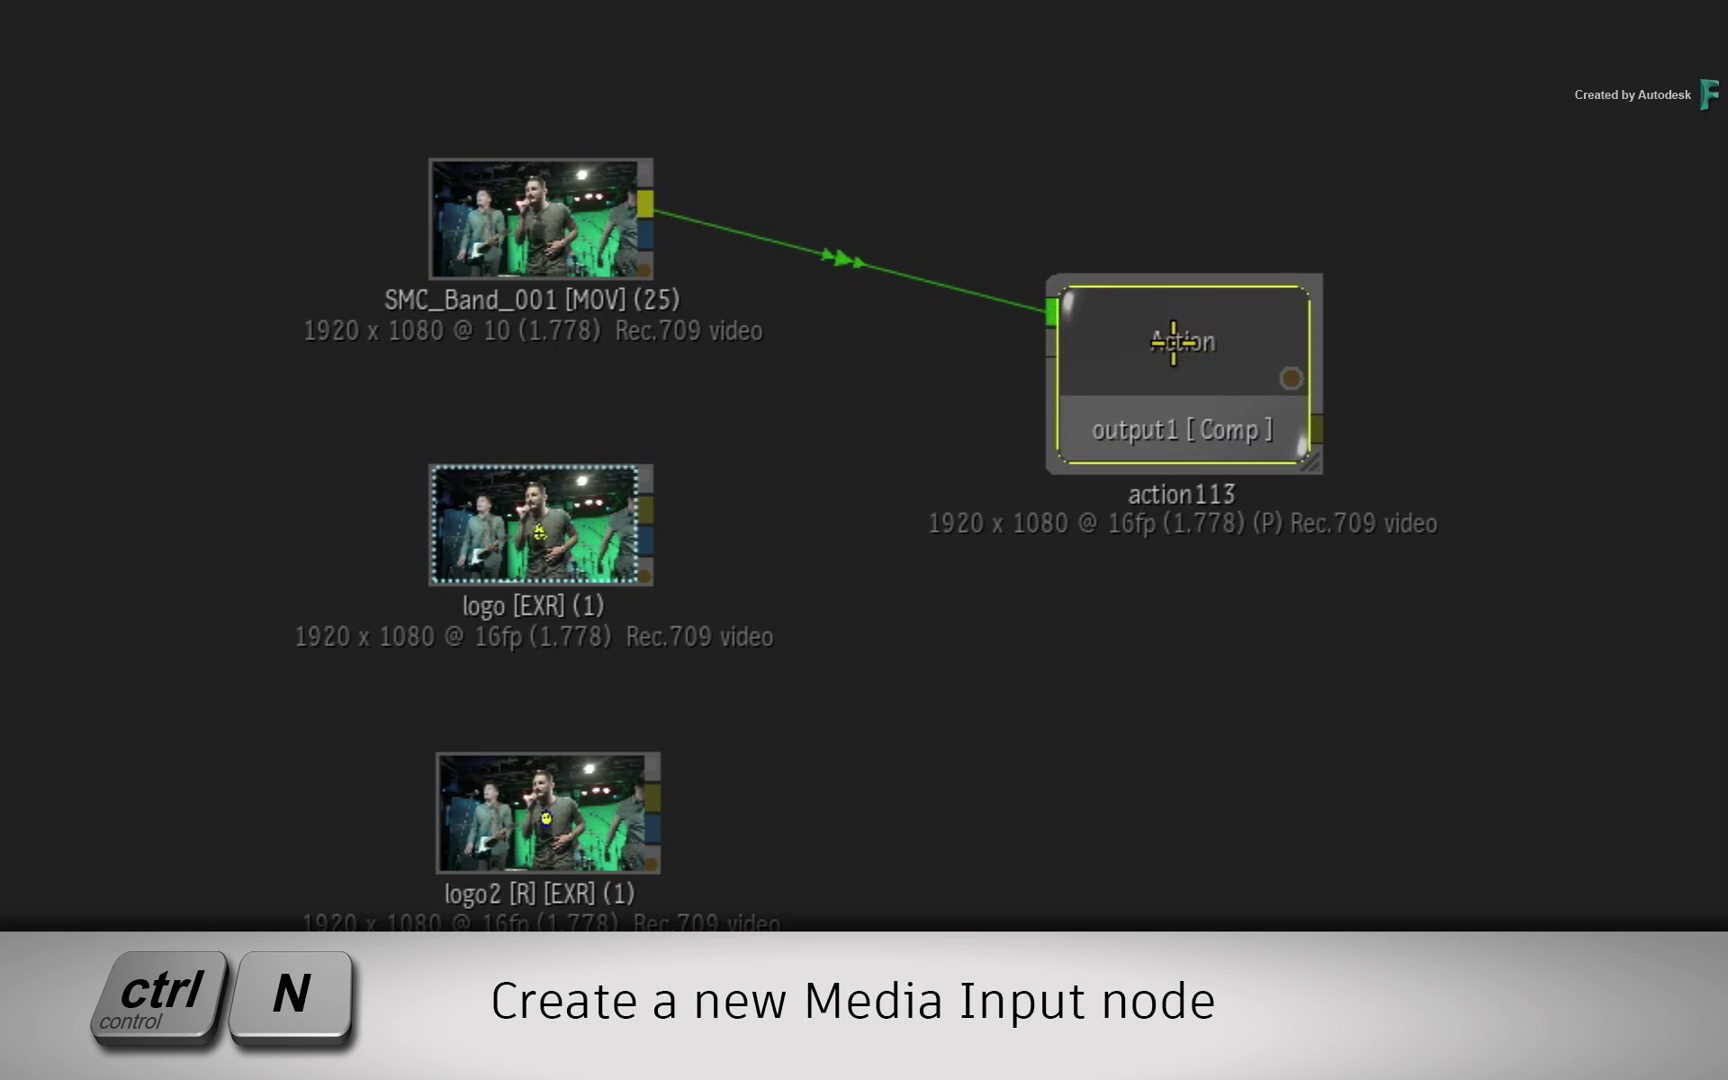
key("ctrl+n")
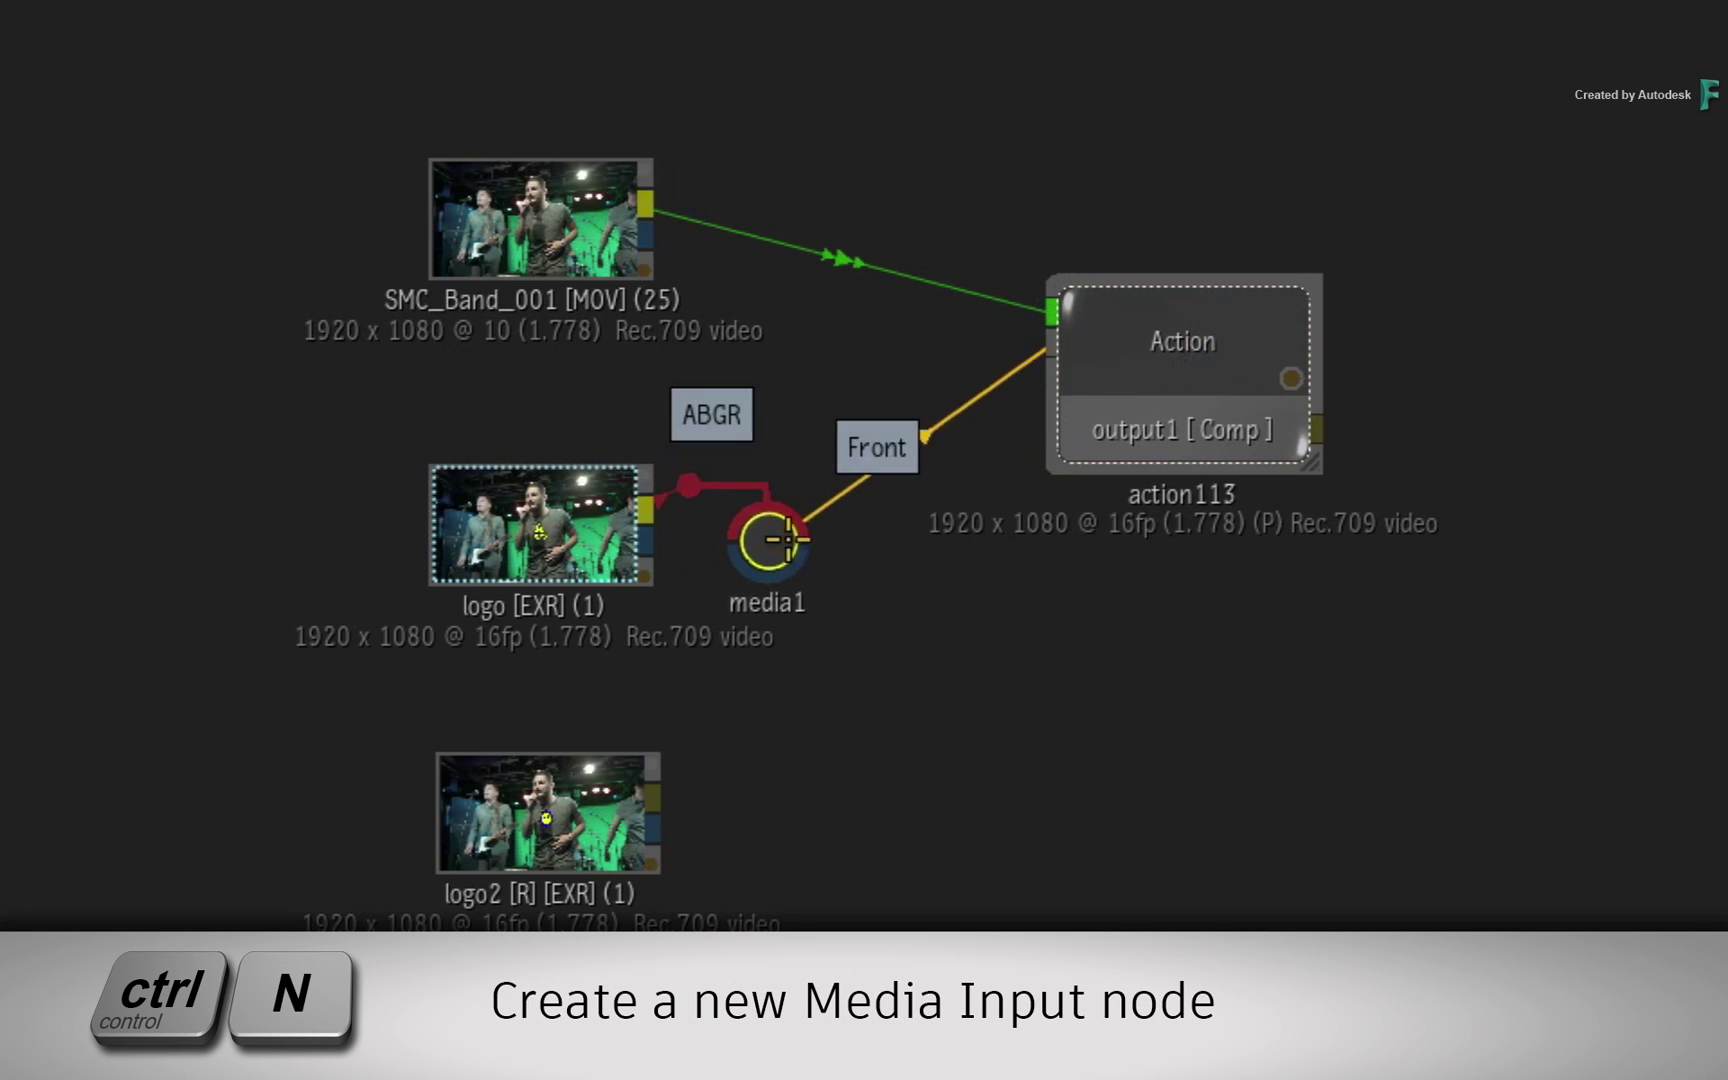
left_click_drag(766, 526, 836, 514)
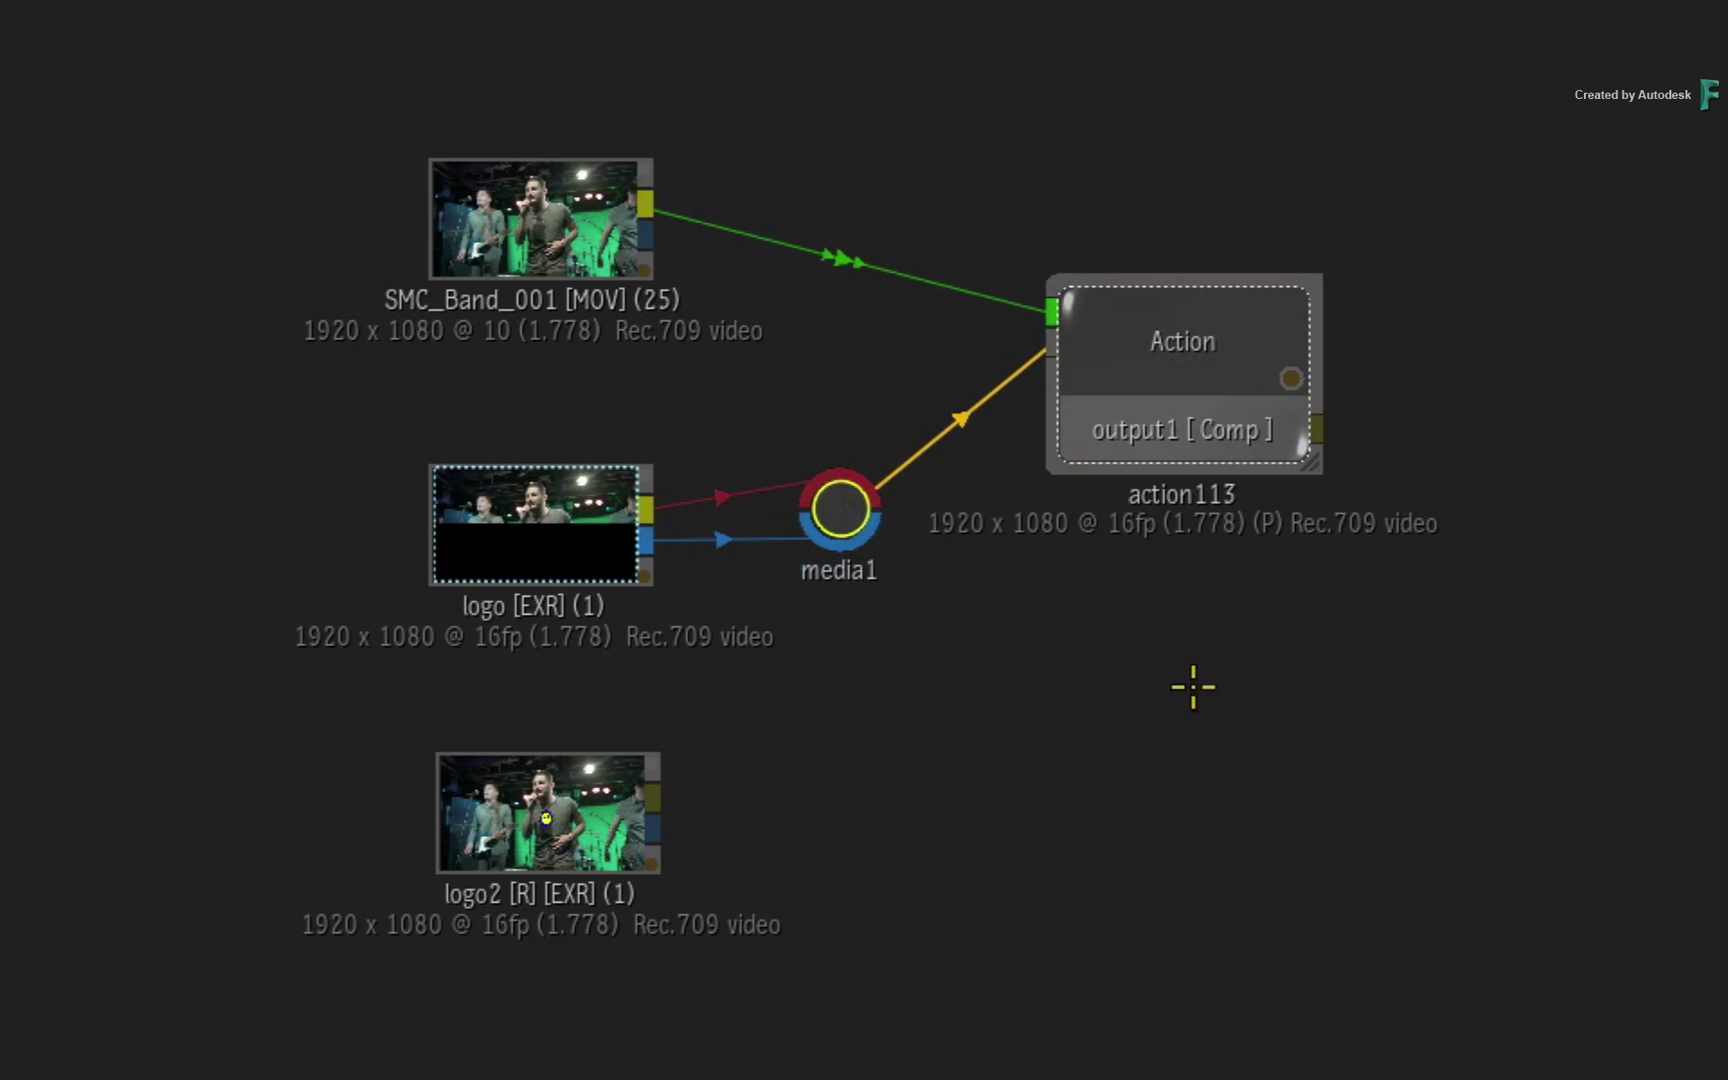
left_click(877, 277)
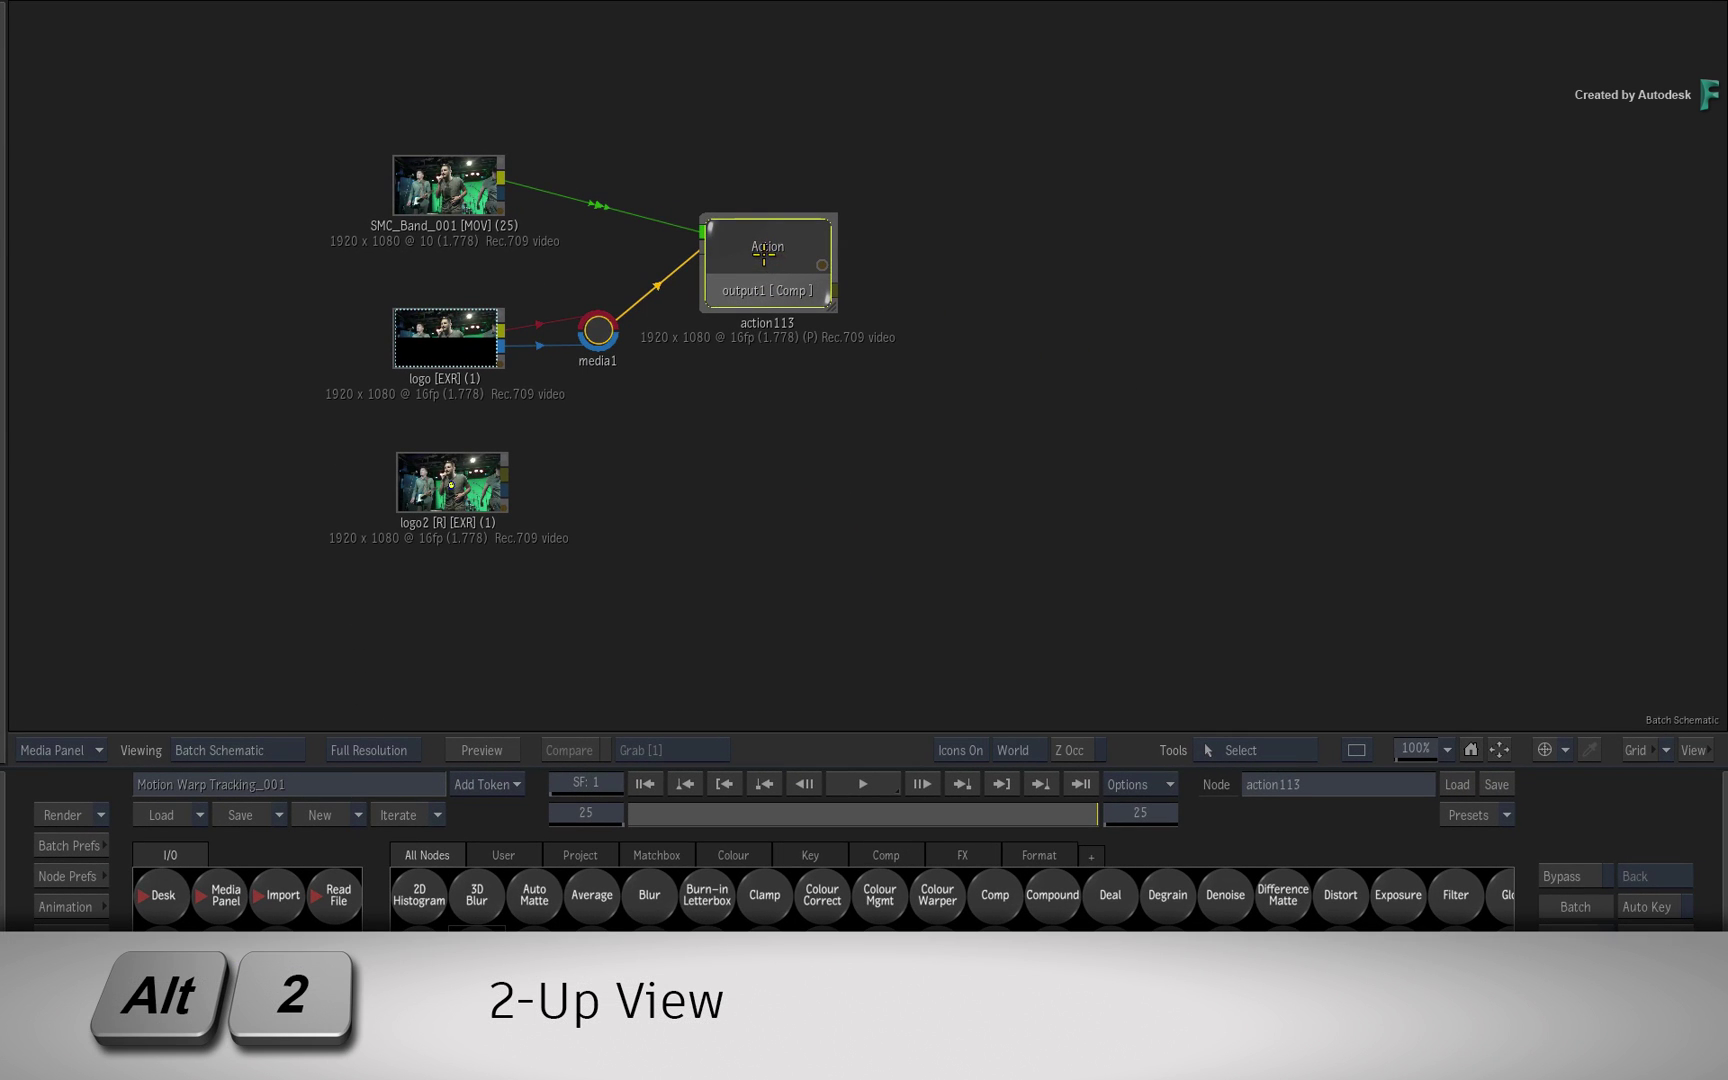
Step: Show the Action schematic beside the played composite, and select the band's media row
key("alt+2")
key("F8")
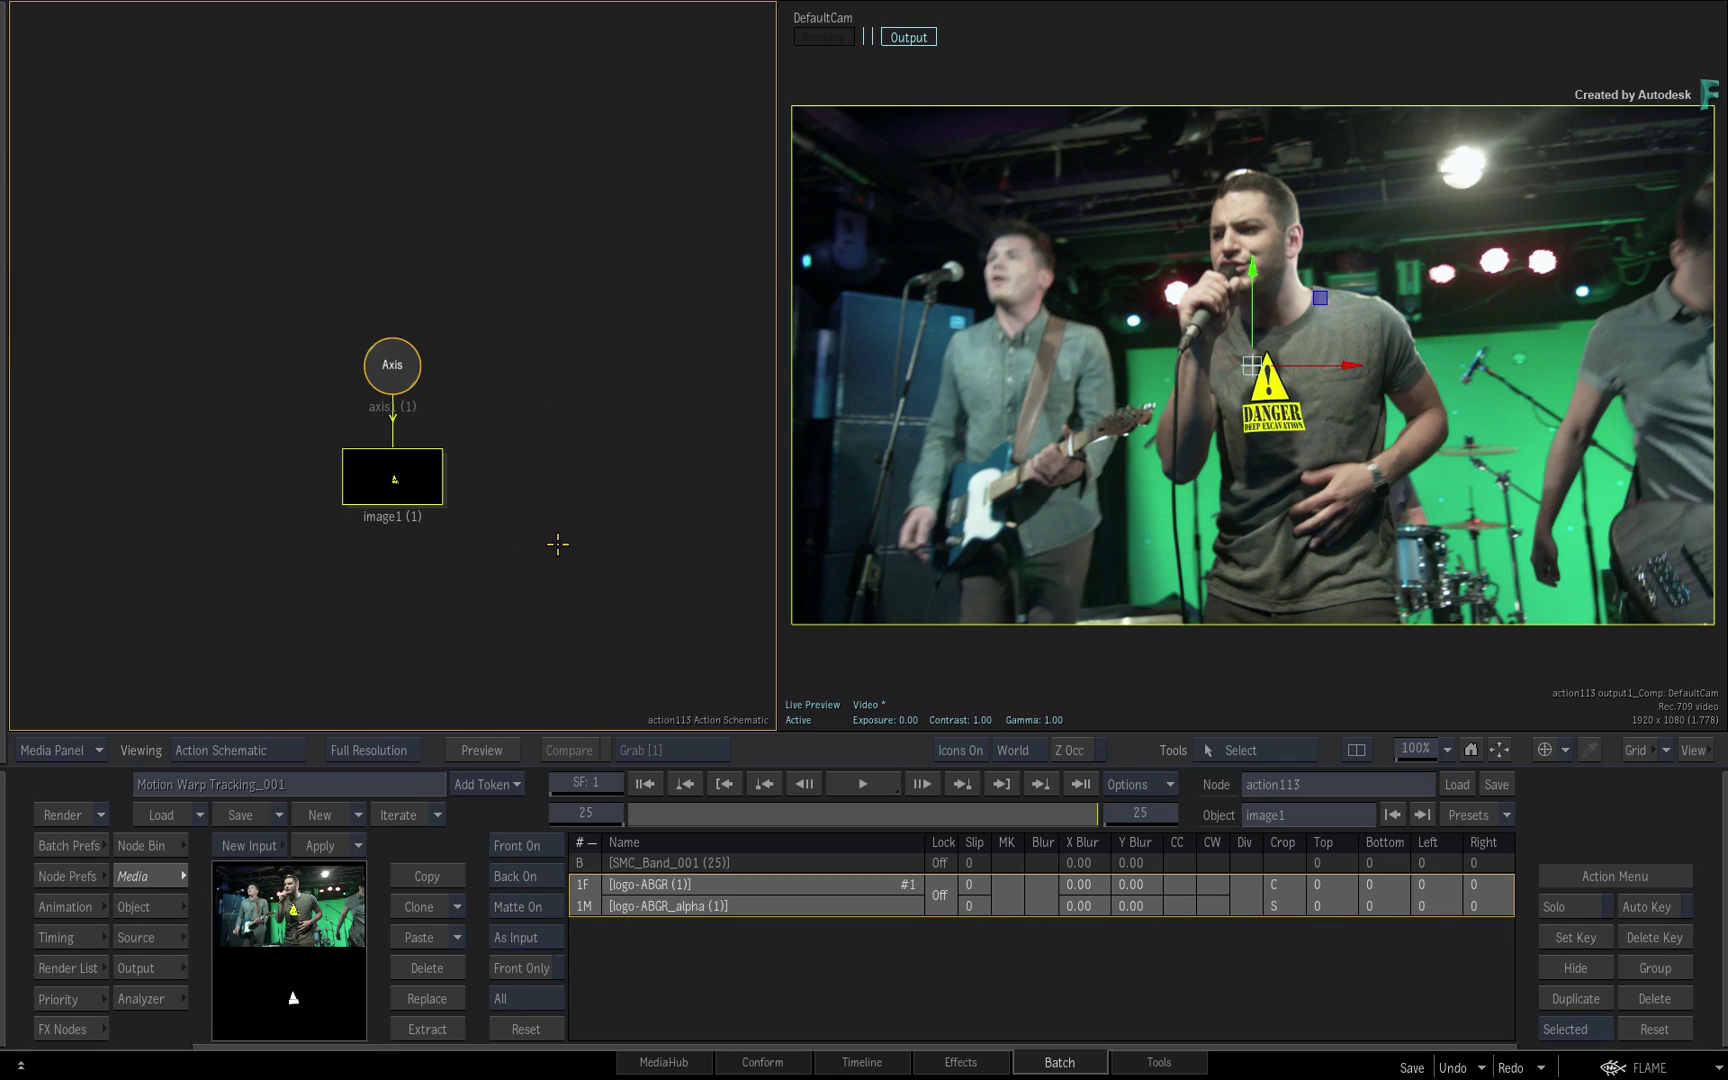
left_click(871, 787)
left_click_drag(1082, 810, 1155, 763)
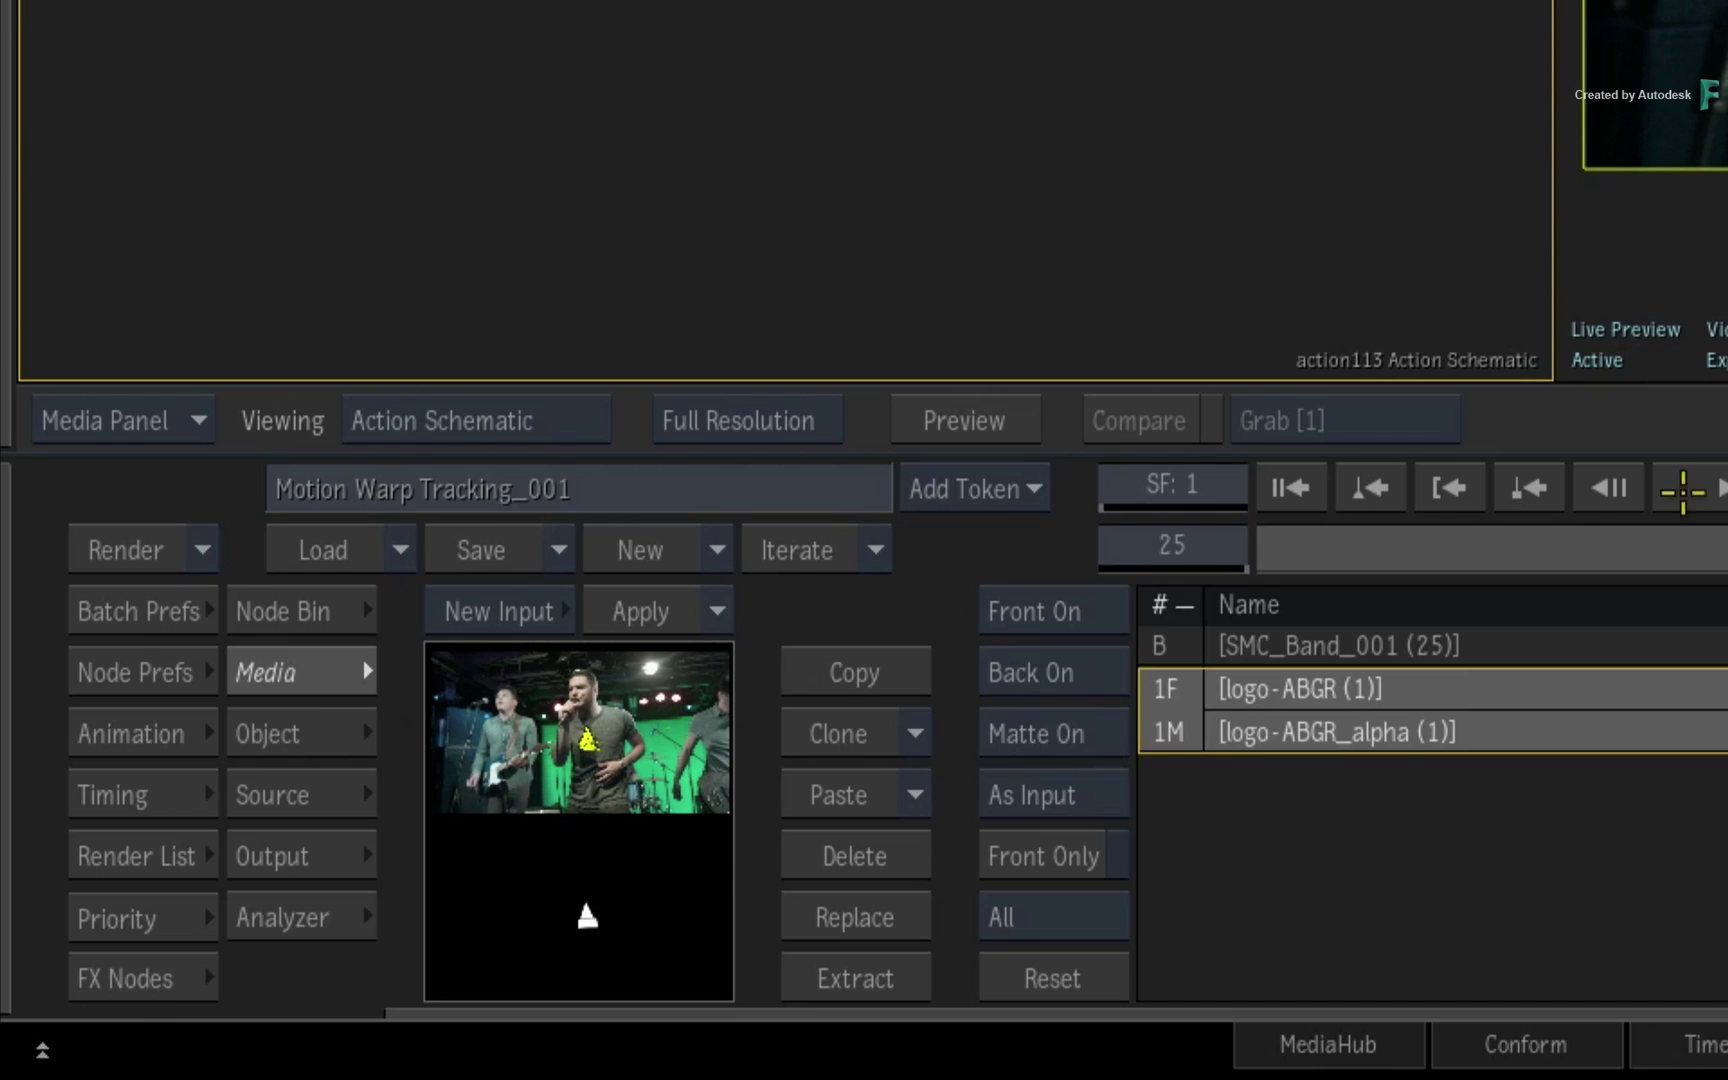
left_click(348, 612)
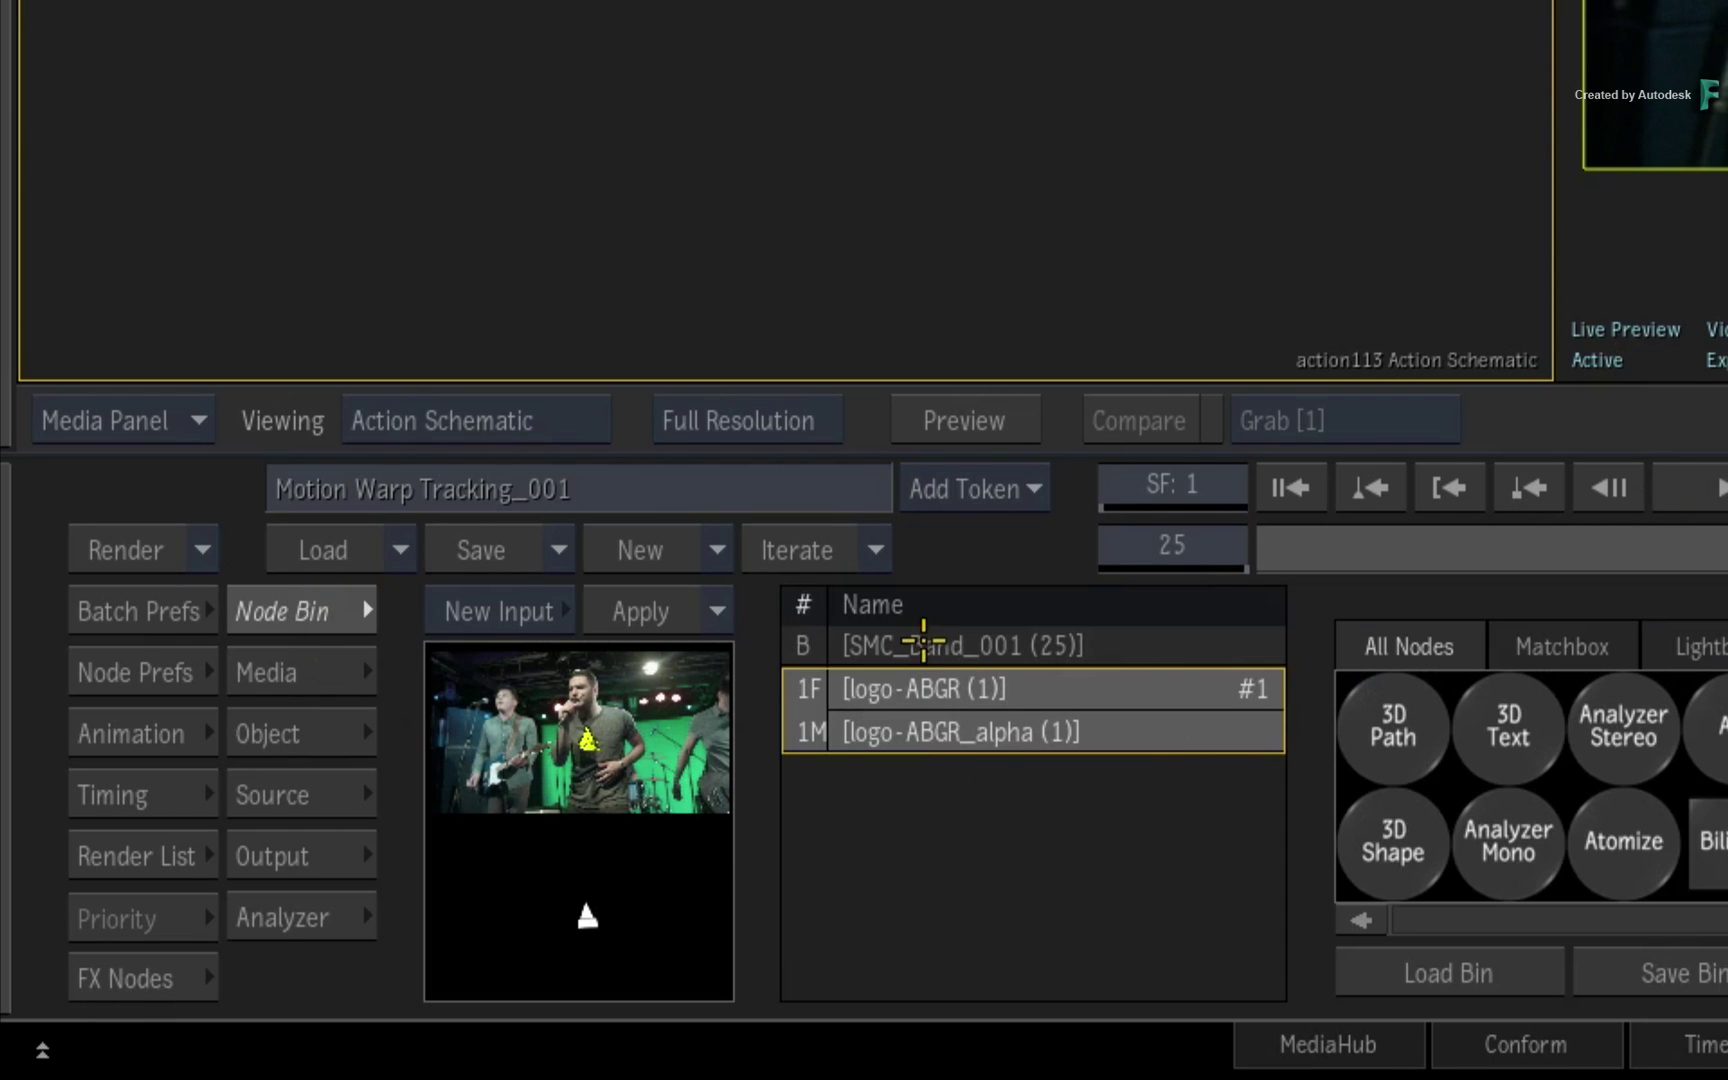
left_click(923, 642)
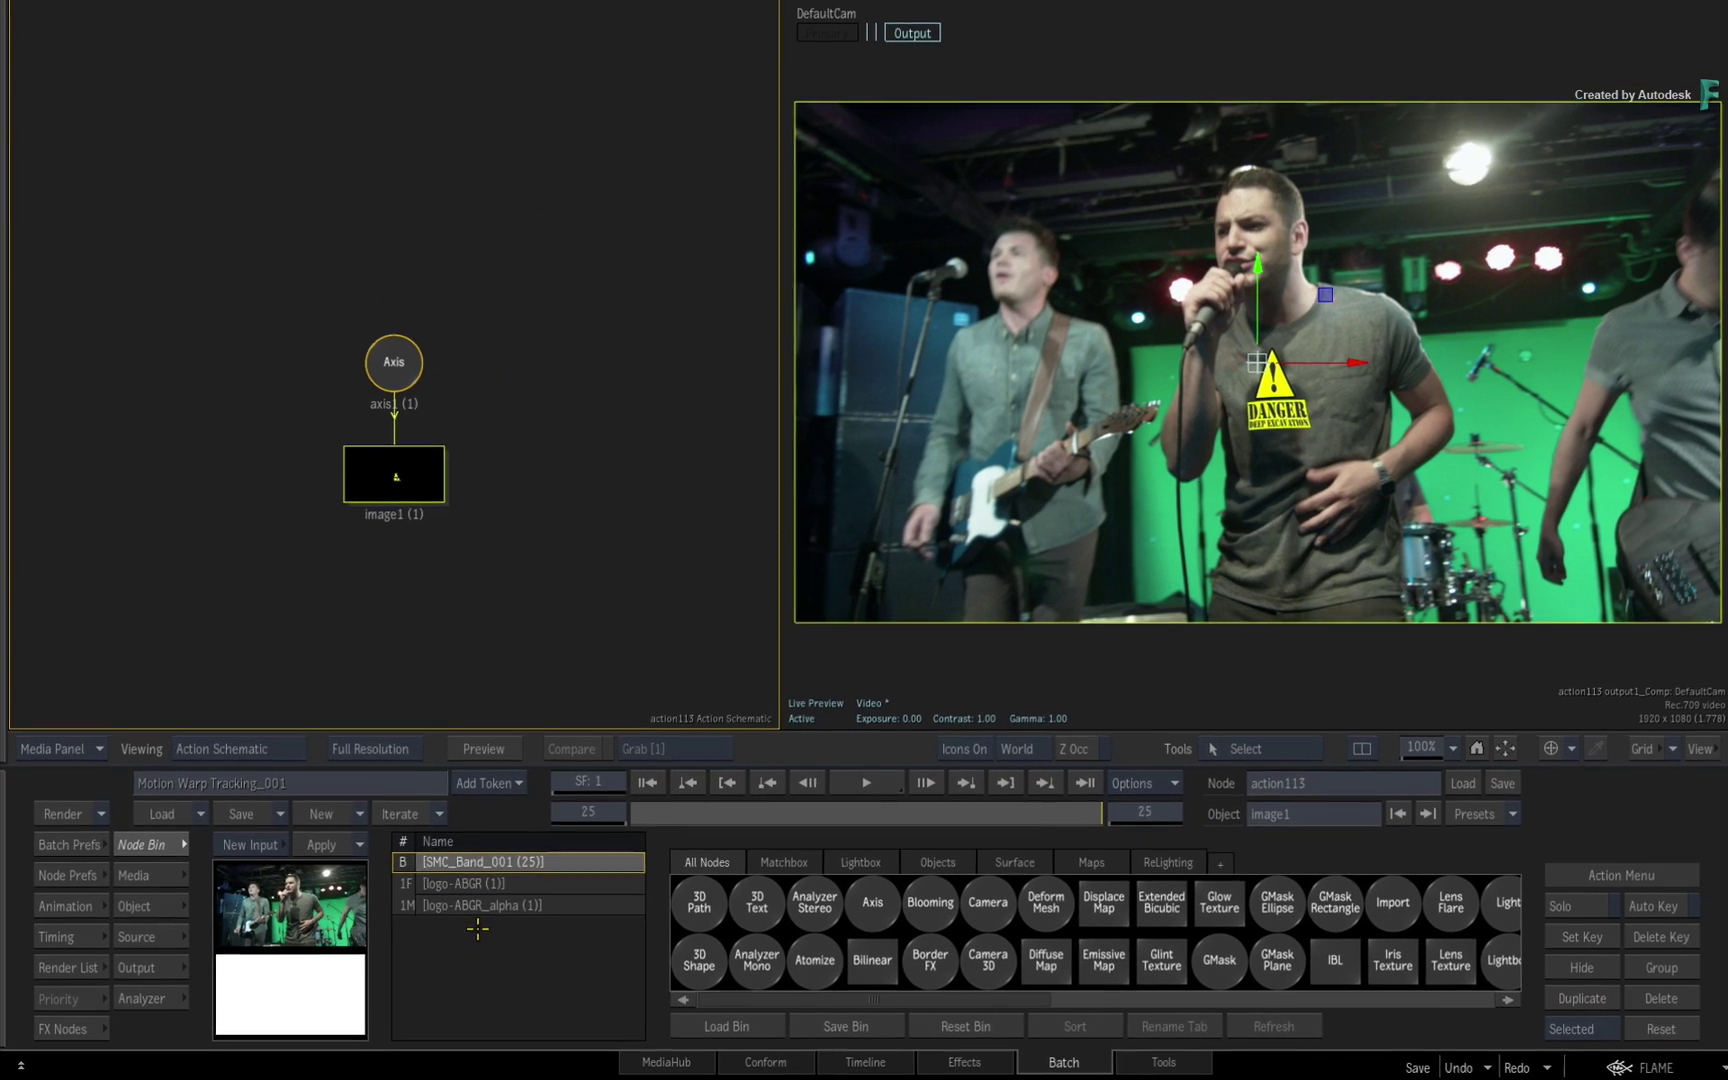
Step: Add a Motion Vectors Map from the Action node bin and scrub to check the logo
left_click_drag(393, 480, 395, 476)
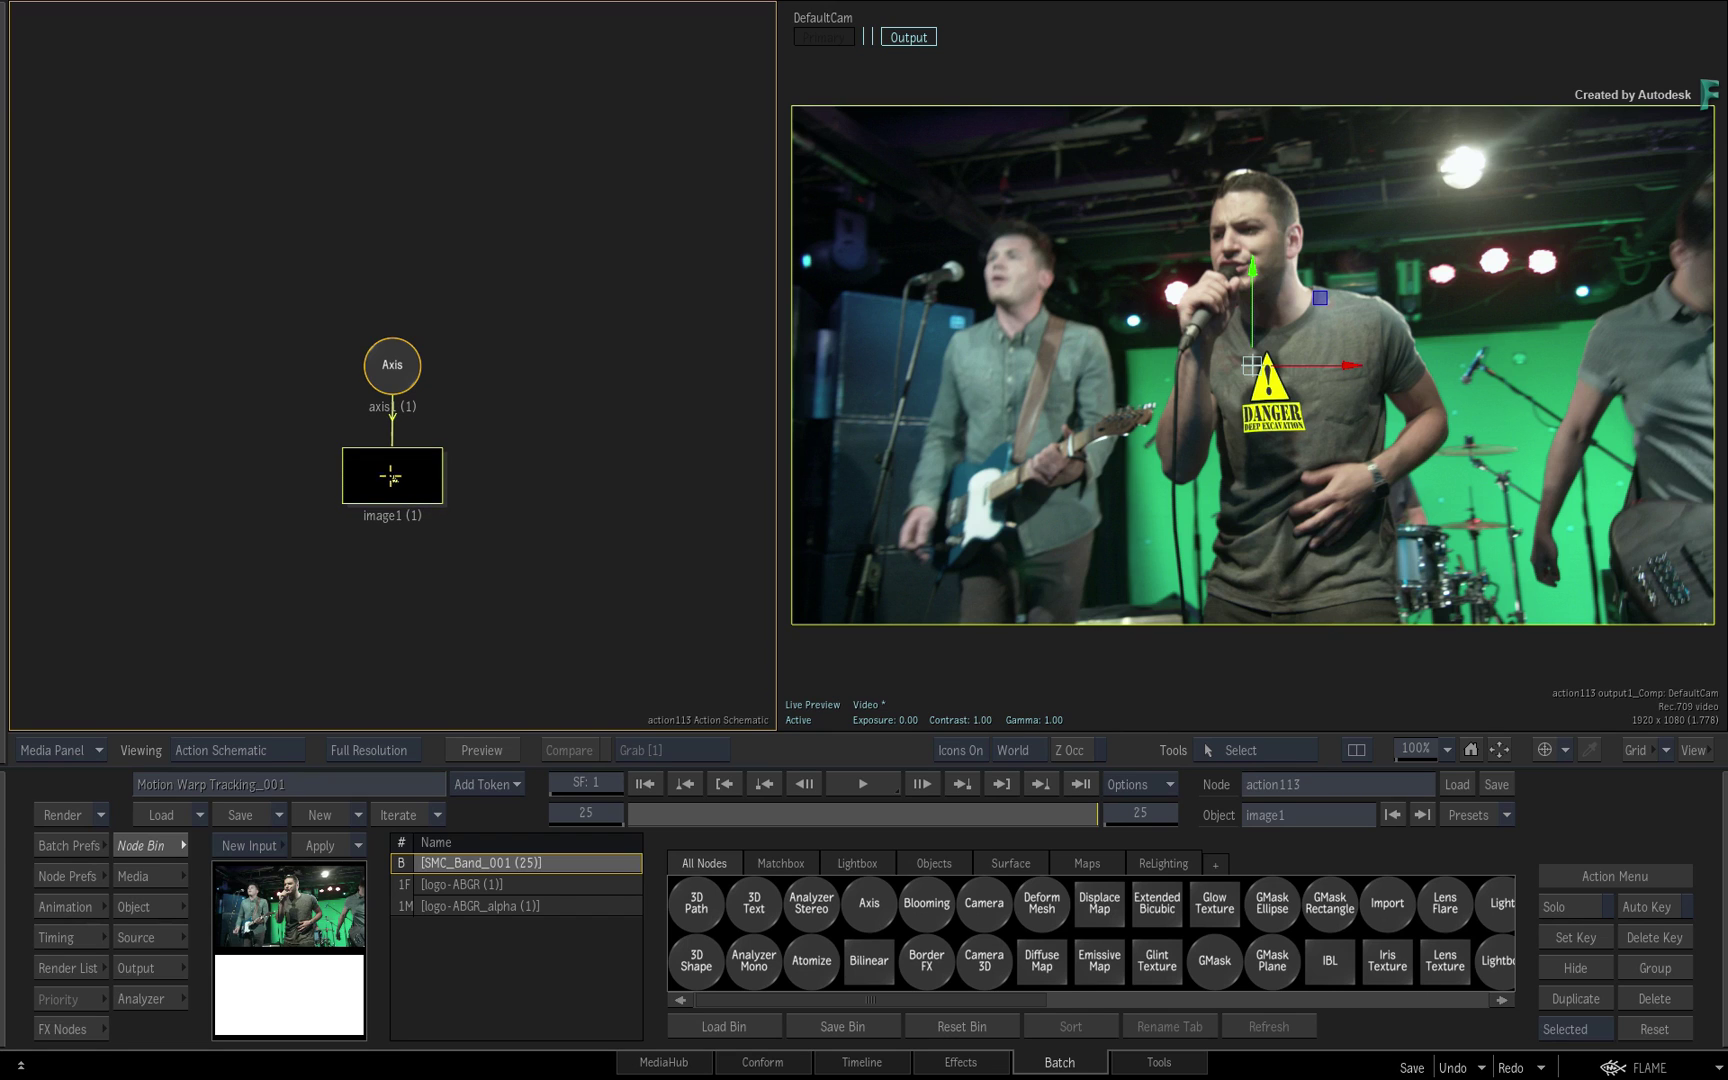
scroll(1052, 960, "right", 4)
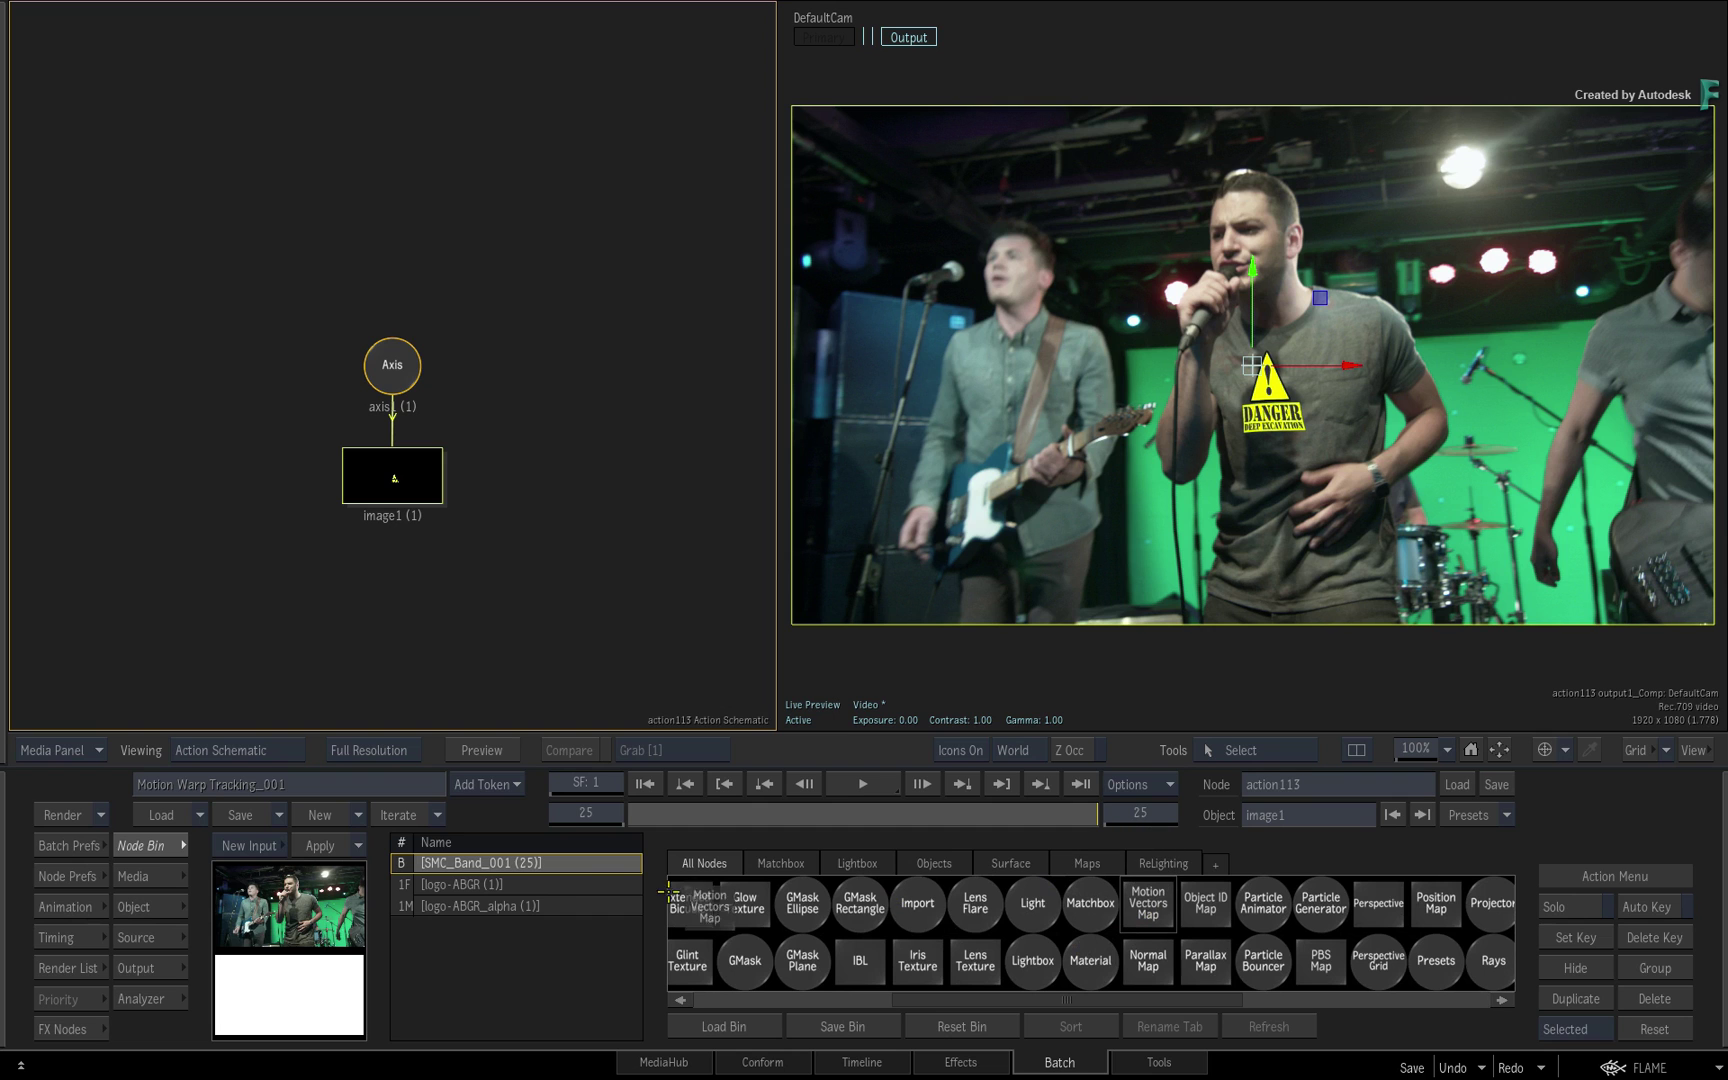
left_click(542, 486)
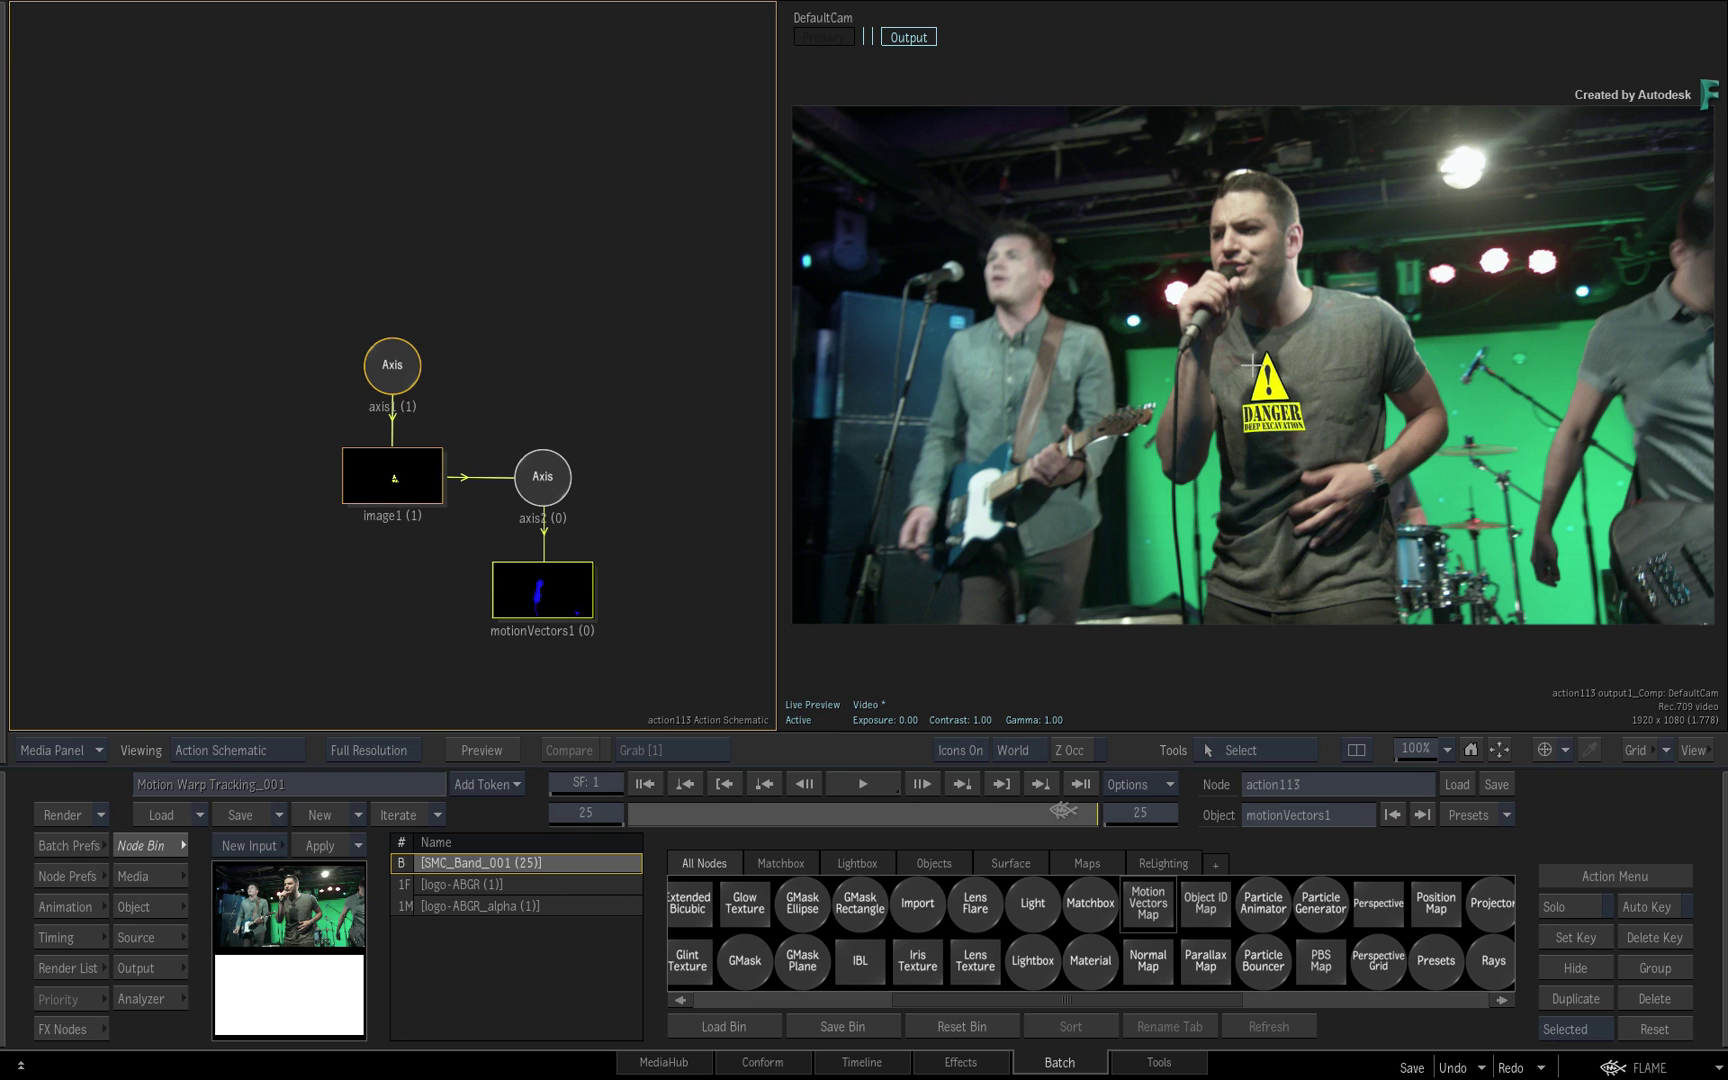
left_click_drag(1067, 810, 983, 810)
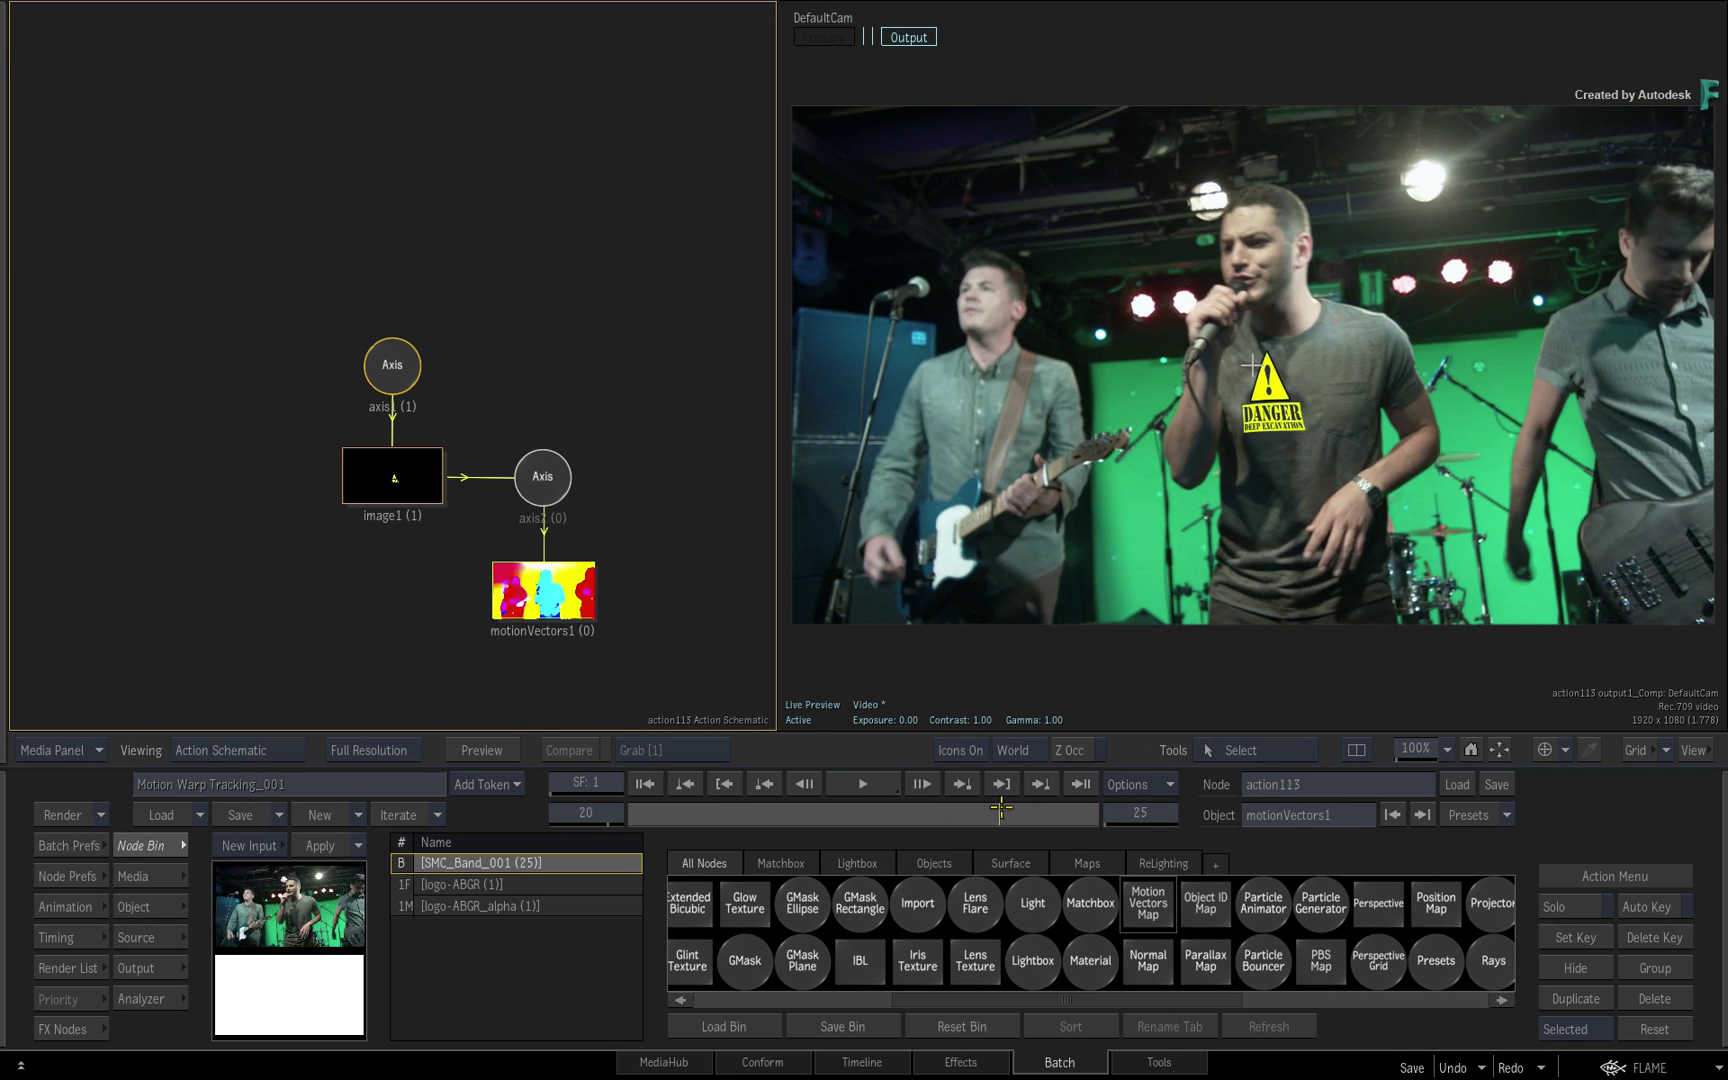
left_click_drag(1024, 805, 1095, 806)
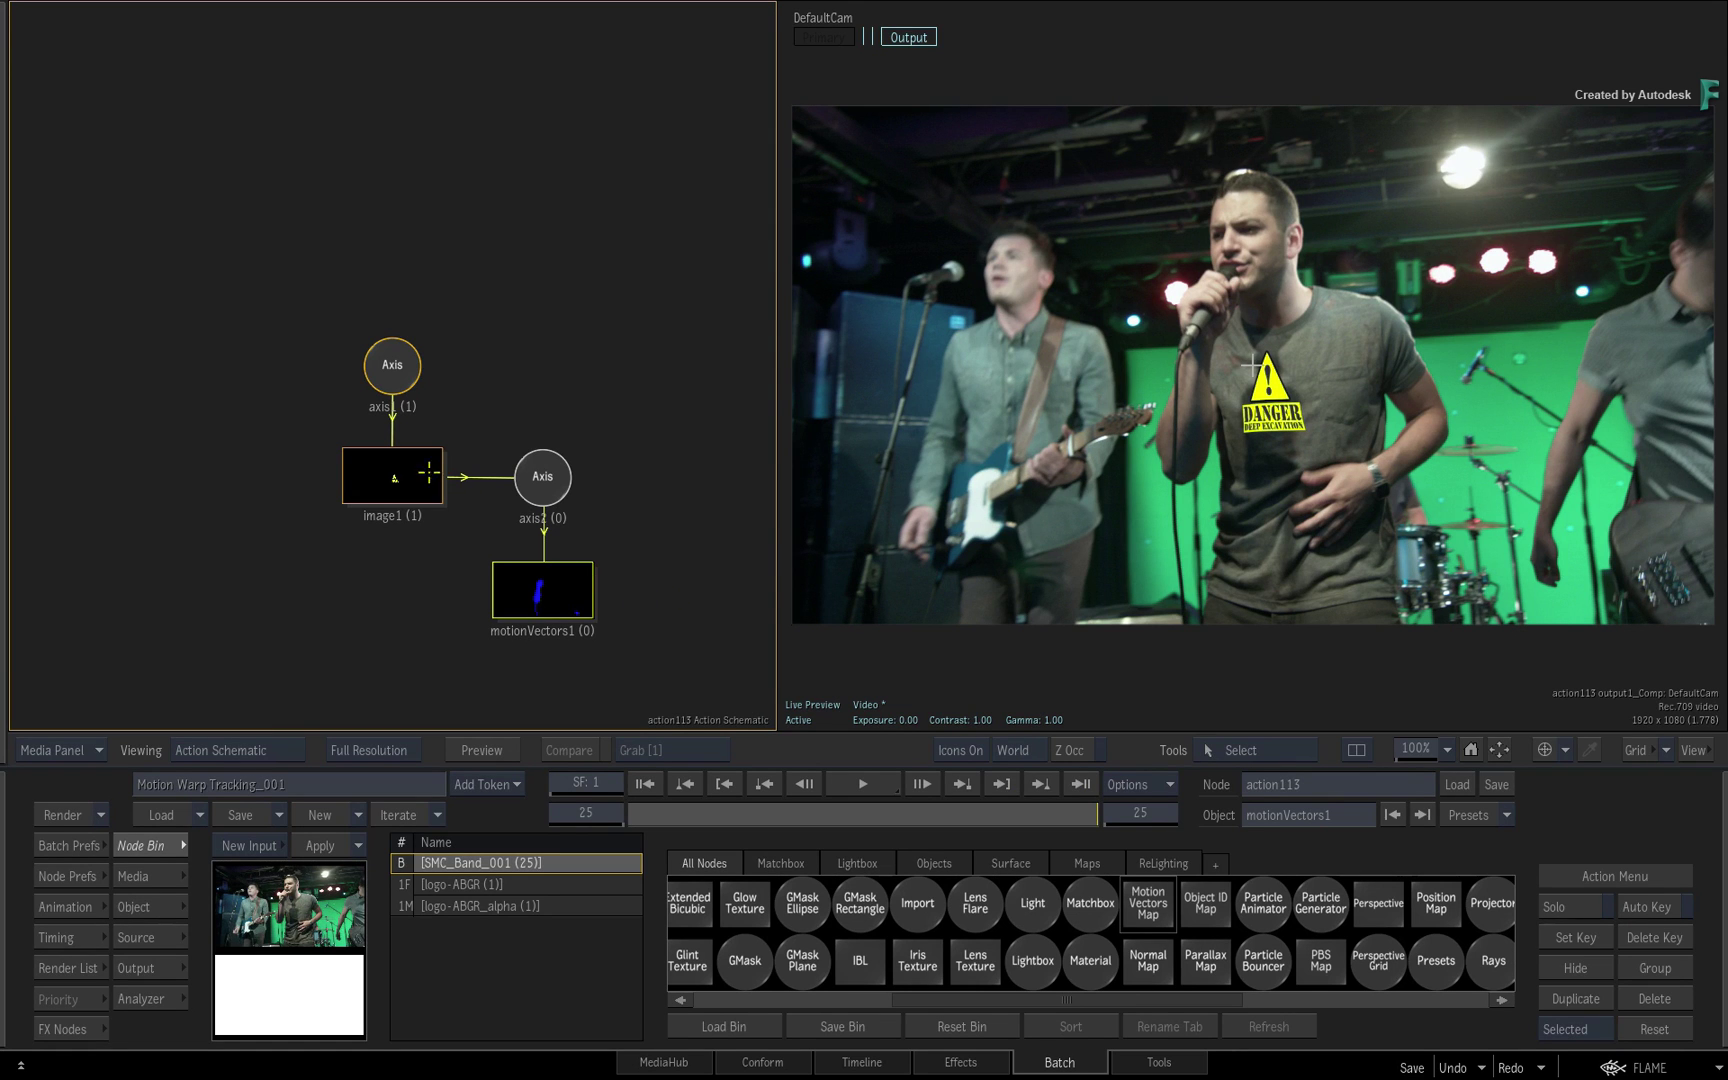
Step: Set image1's tracking mode to Motion Warp and add a reference frame
left_click(400, 475)
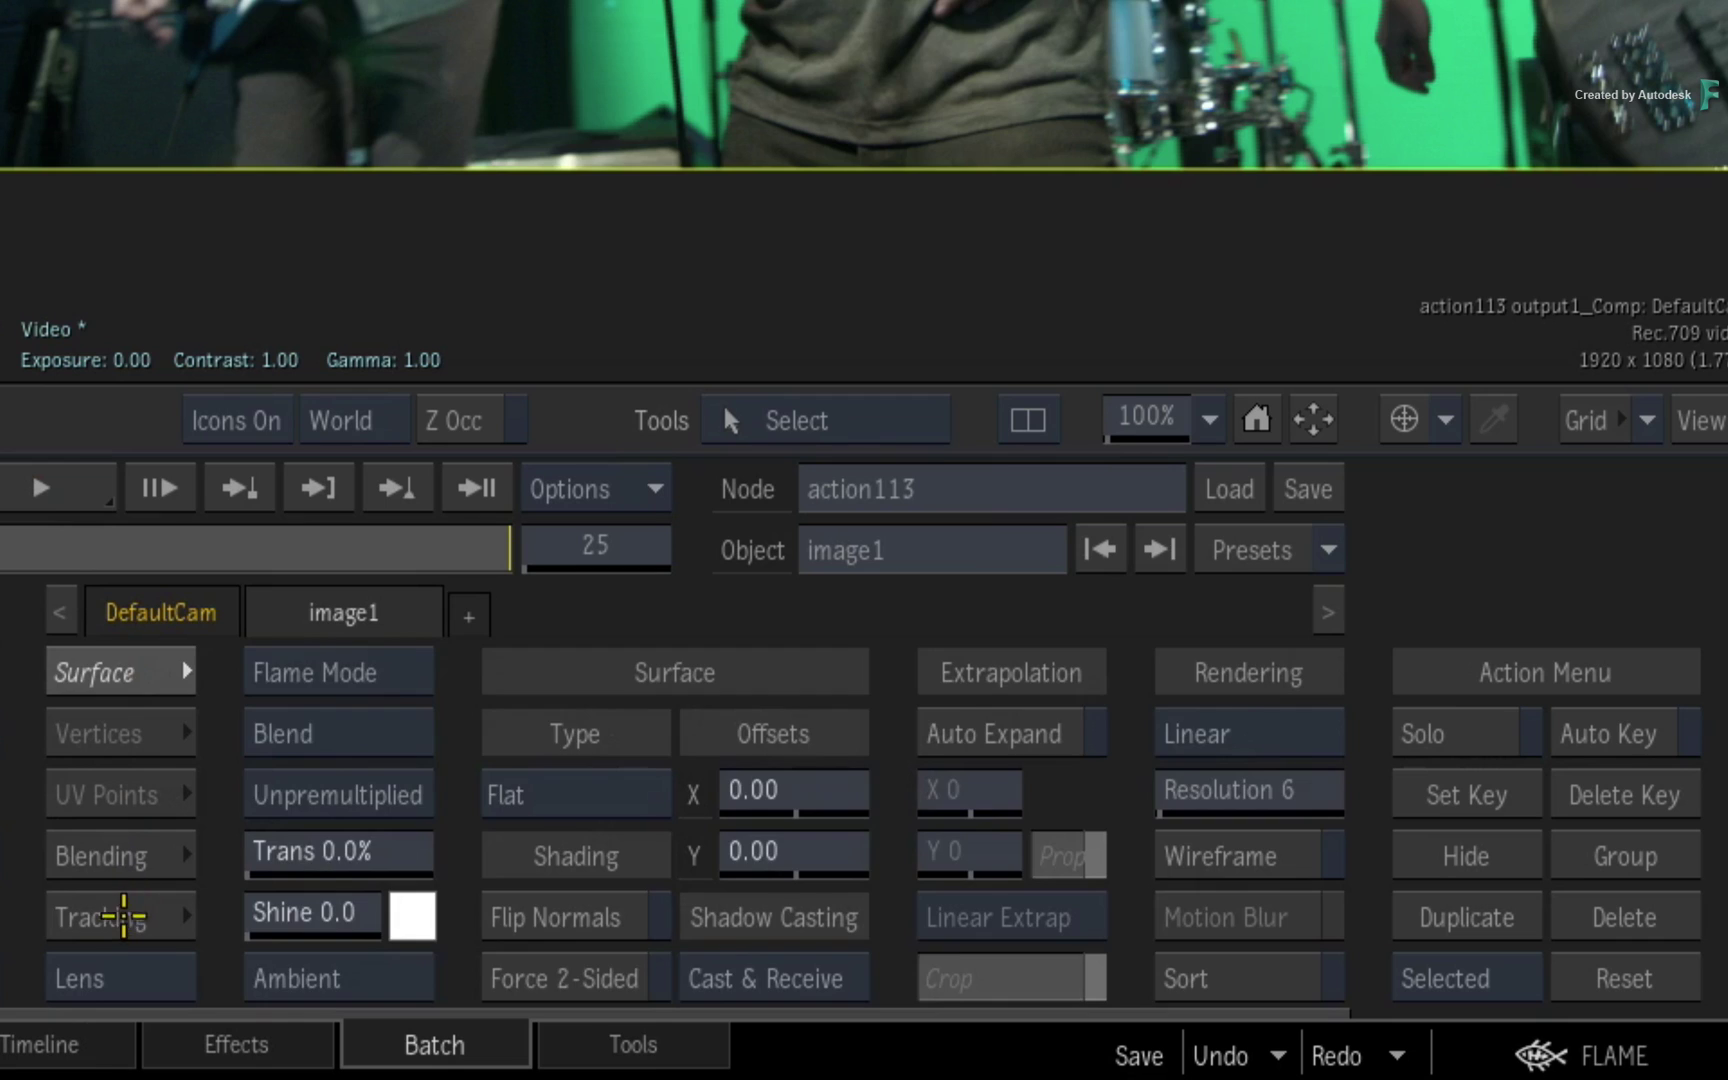
left_click(896, 999)
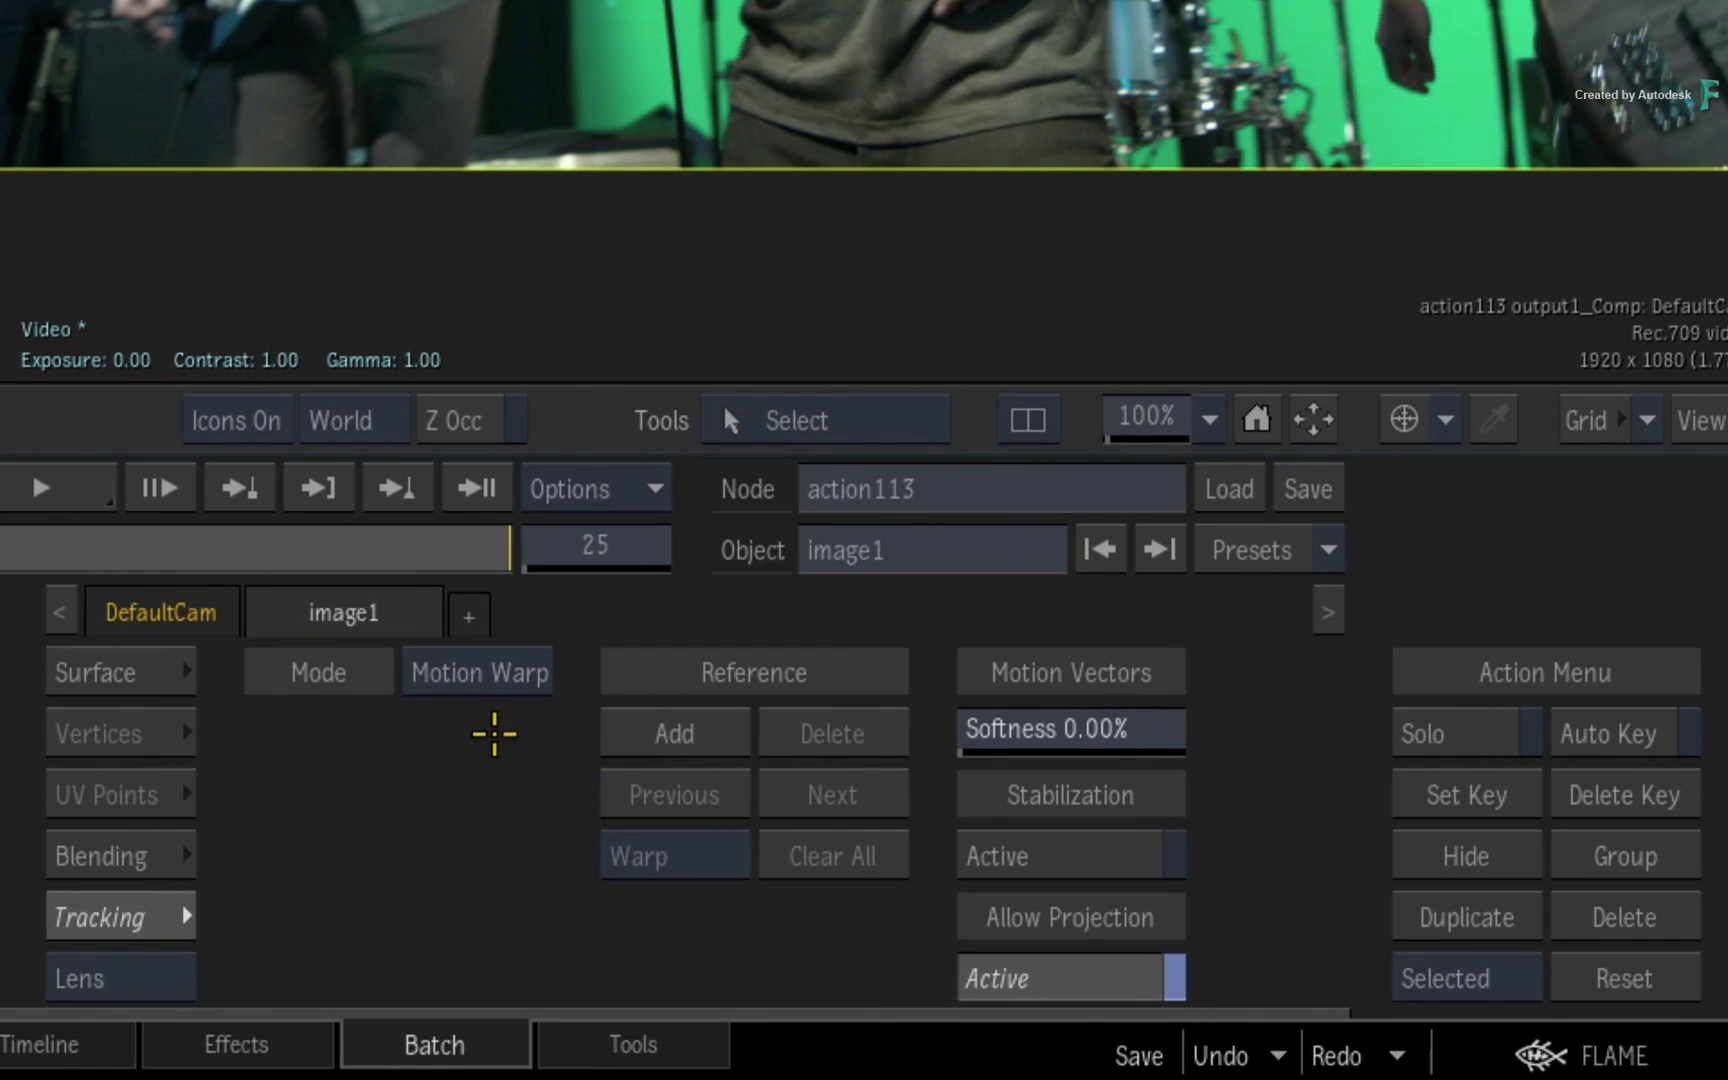
left_click(718, 722)
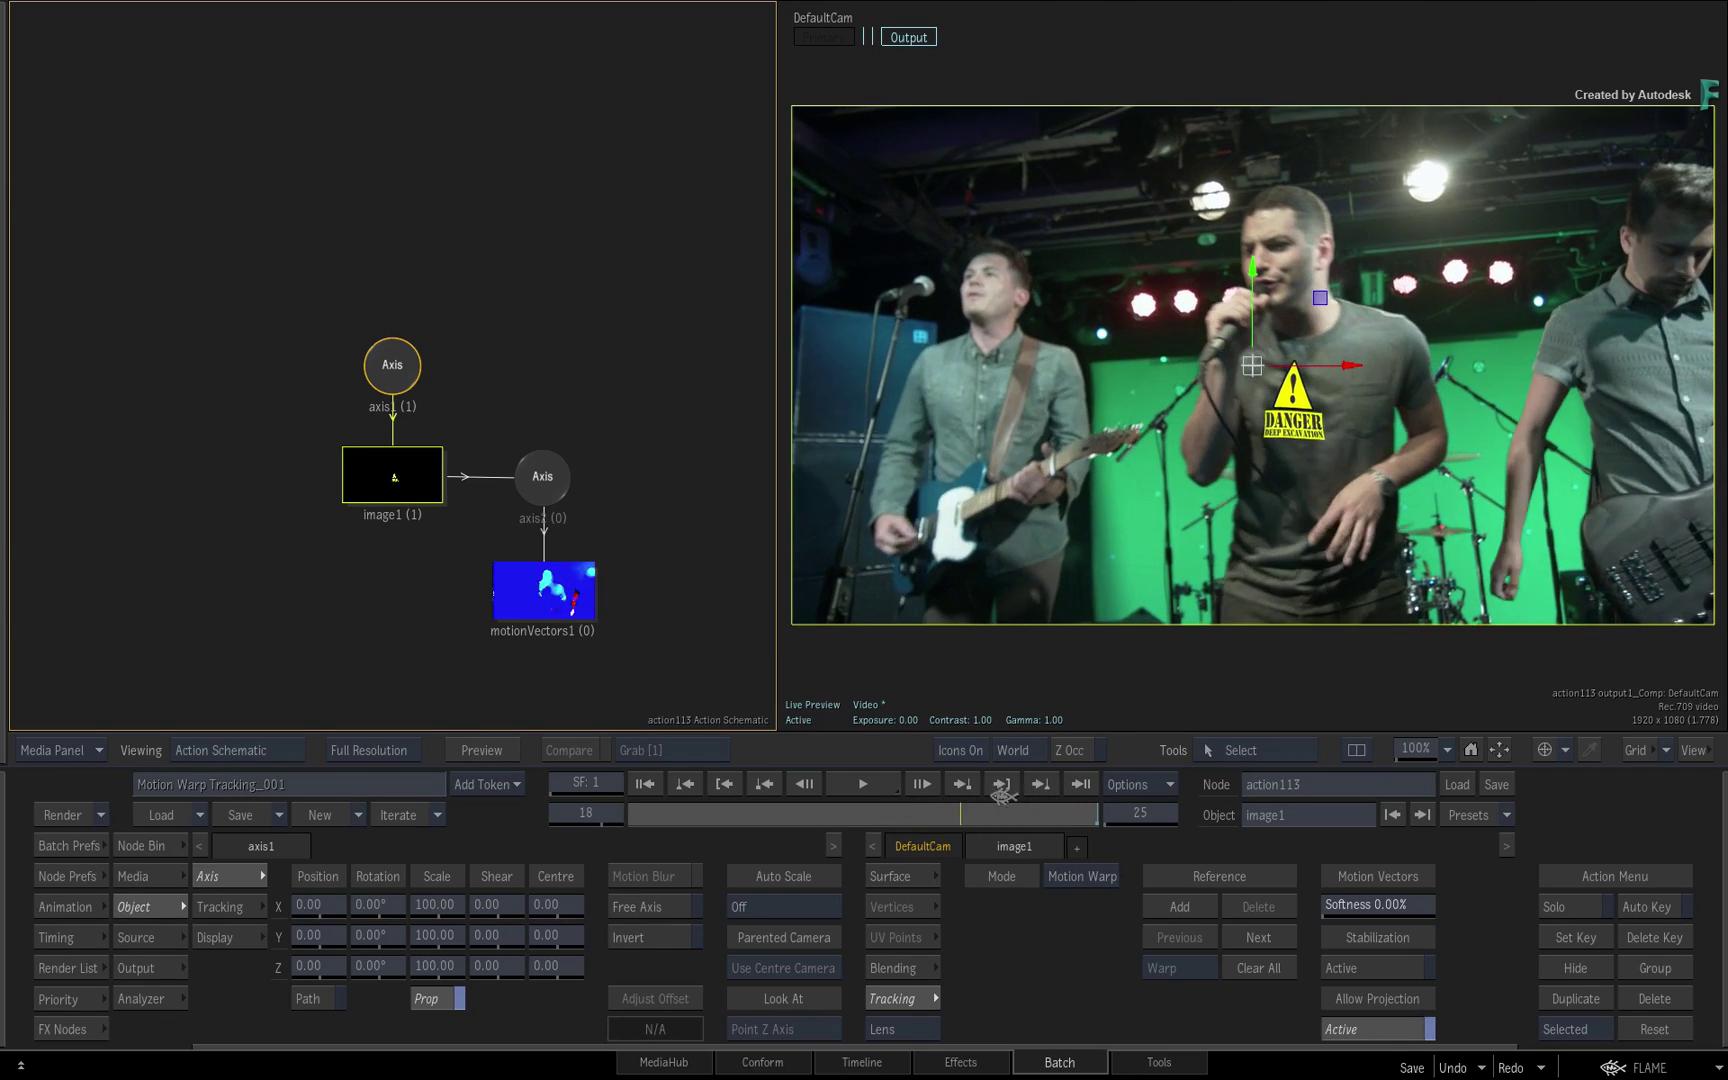
left_click_drag(1009, 800, 745, 816)
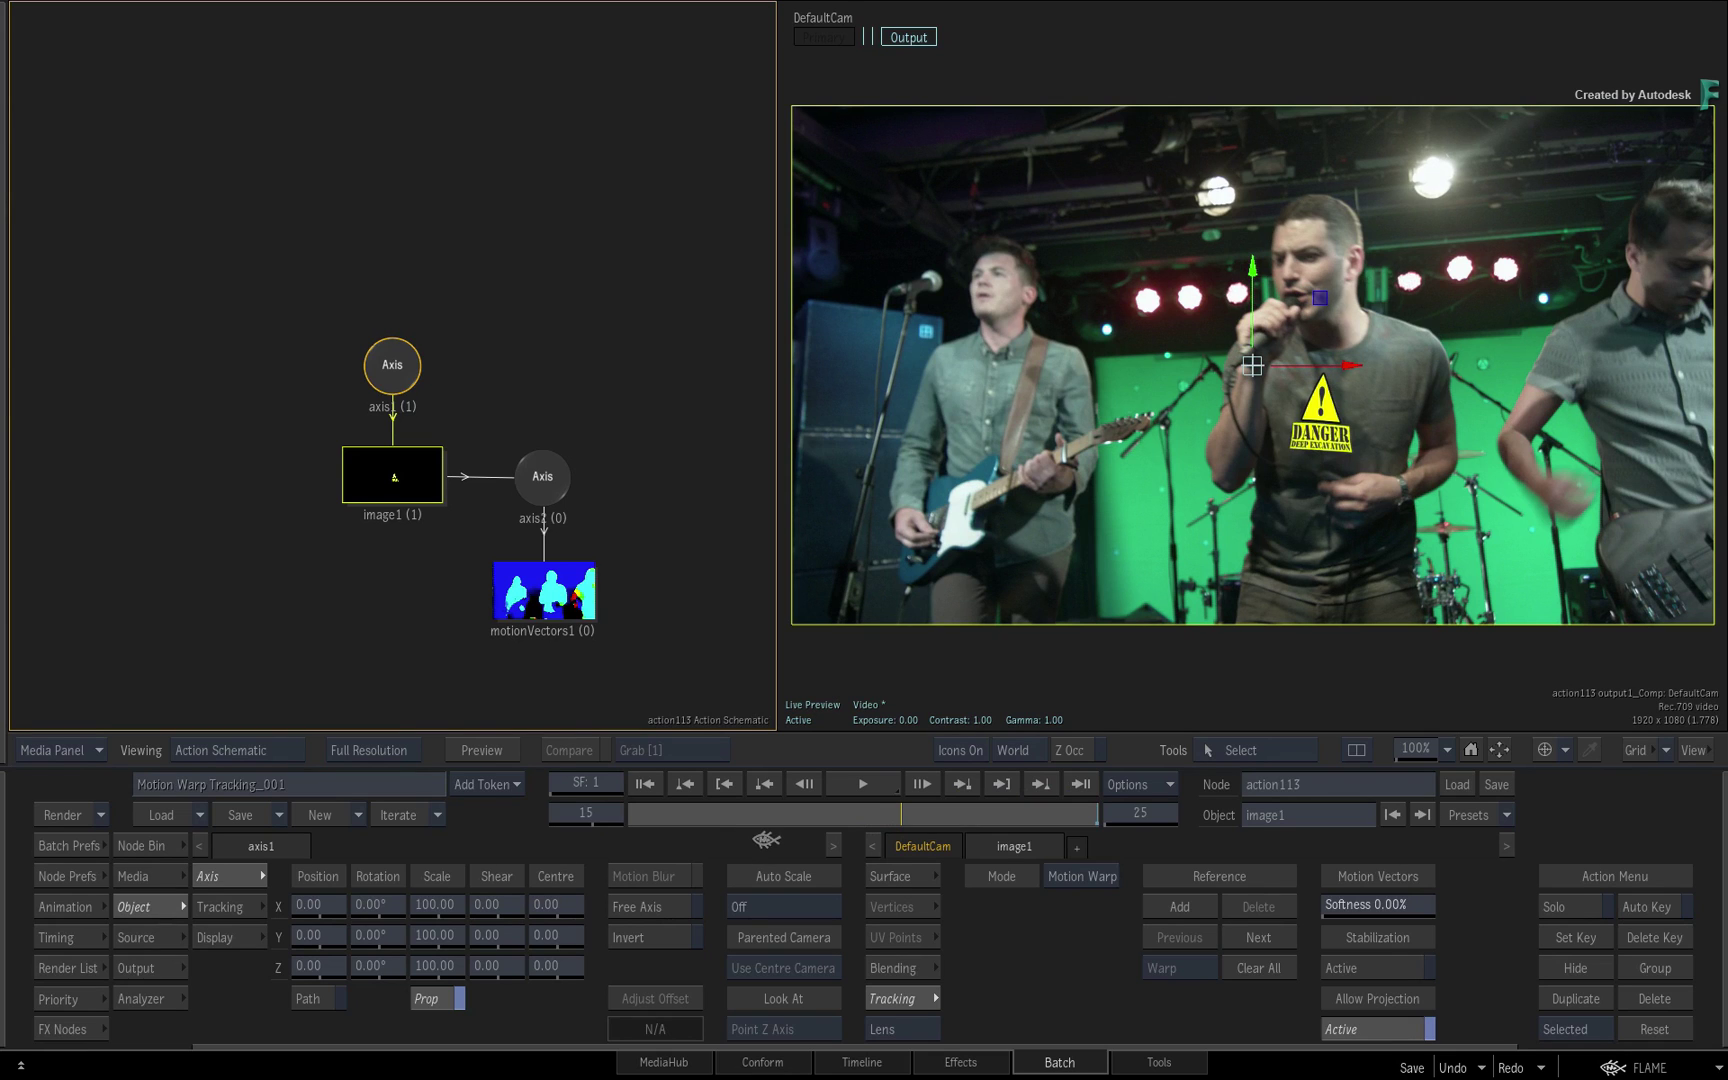
left_click_drag(901, 815, 745, 814)
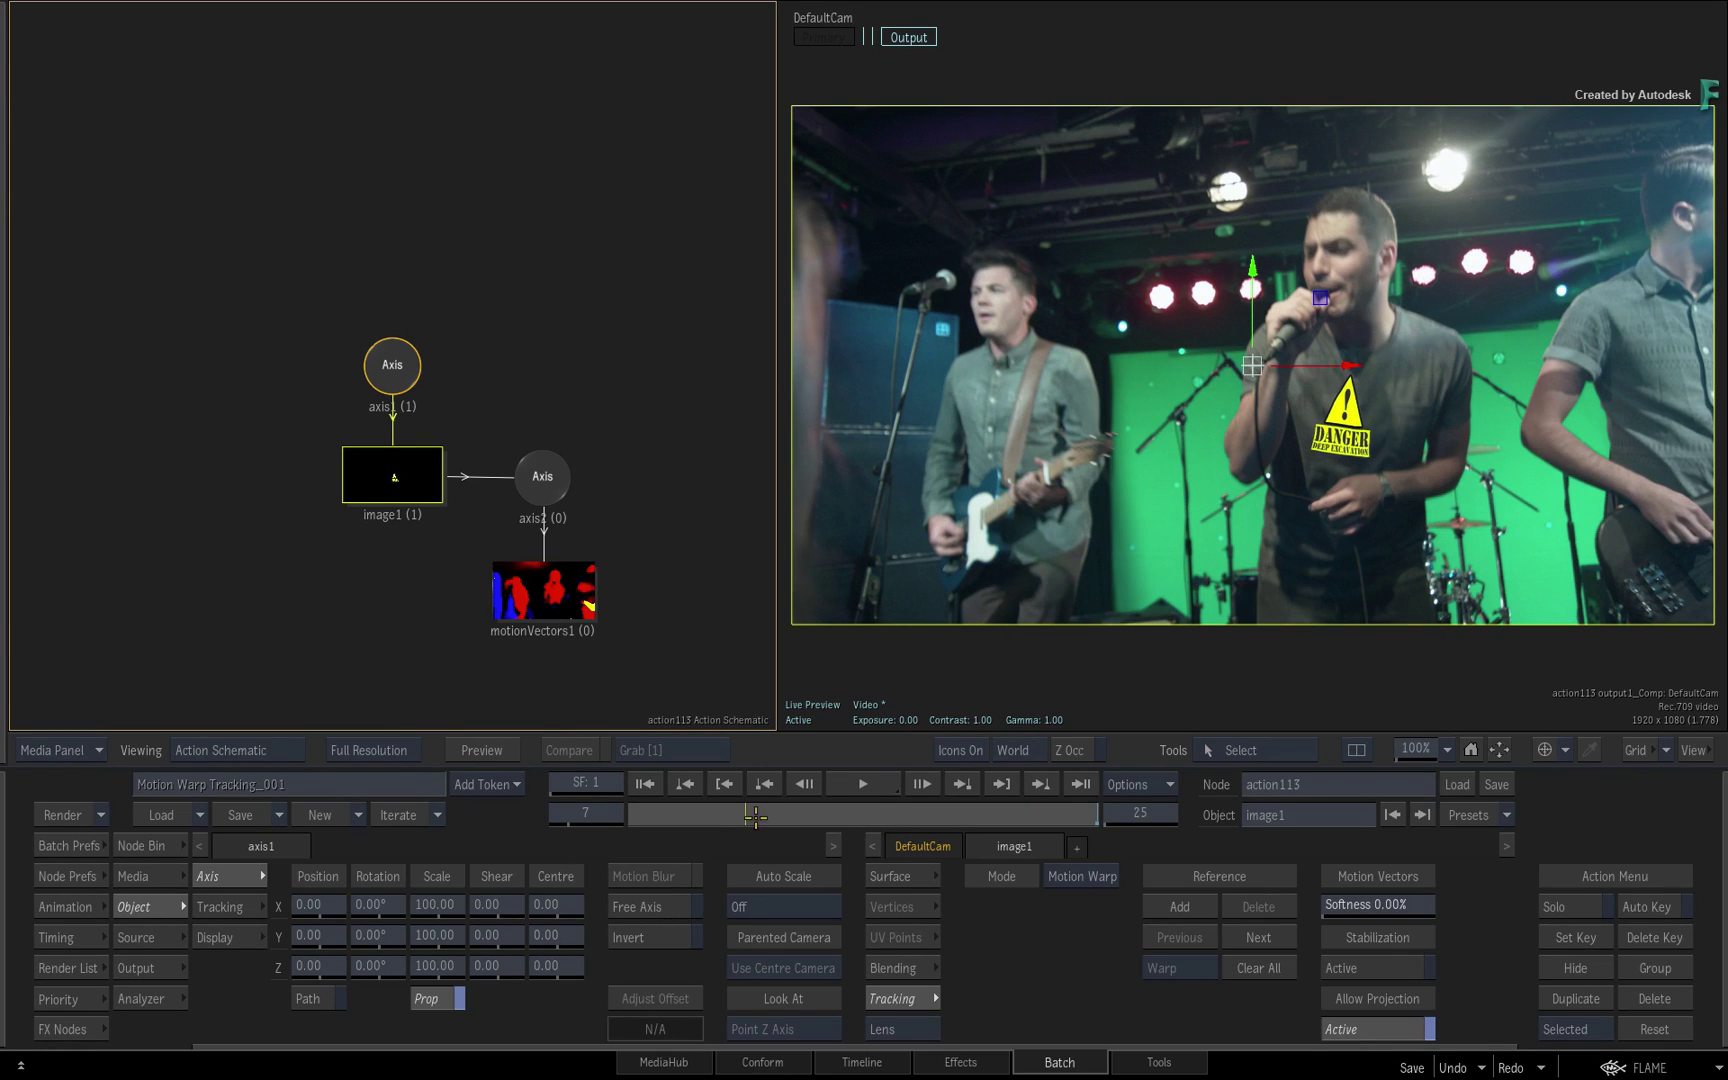
left_click_drag(784, 807, 934, 800)
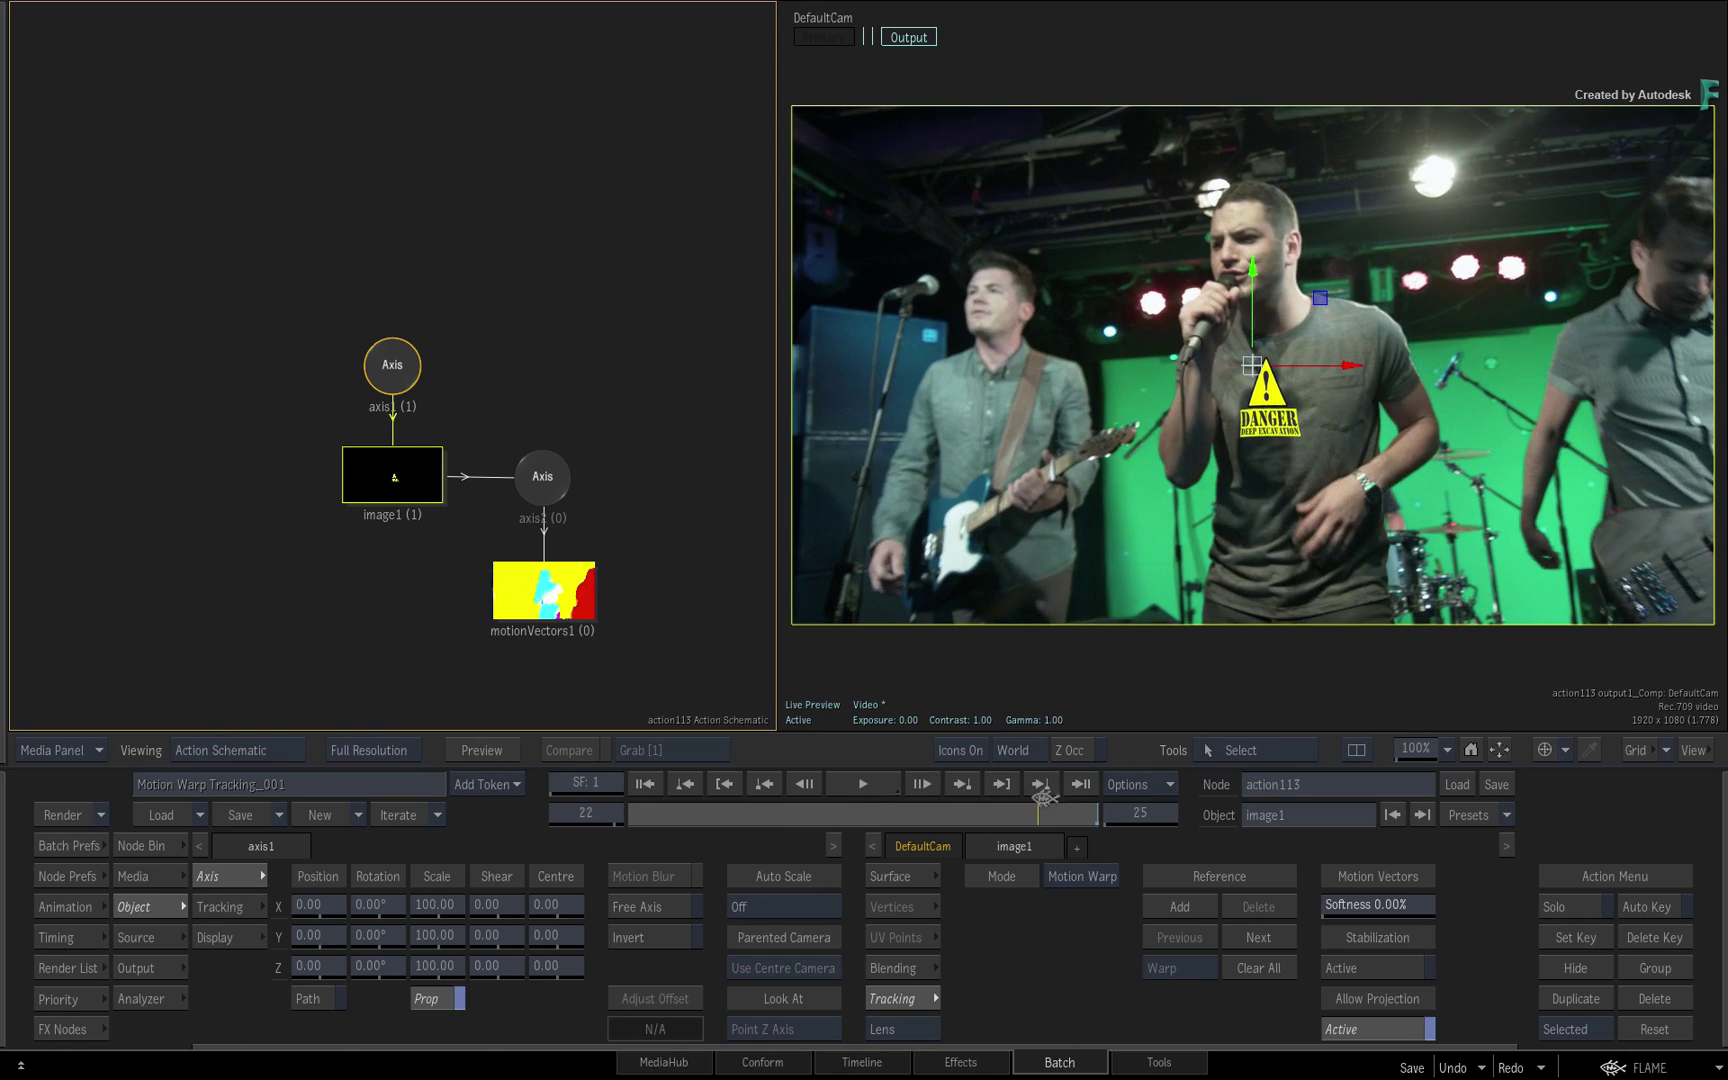
mouse_move(935, 800)
left_mouse_down()
mouse_move(883, 814)
mouse_move(1018, 800)
mouse_move(877, 815)
mouse_move(1051, 814)
mouse_move(890, 830)
left_mouse_up()
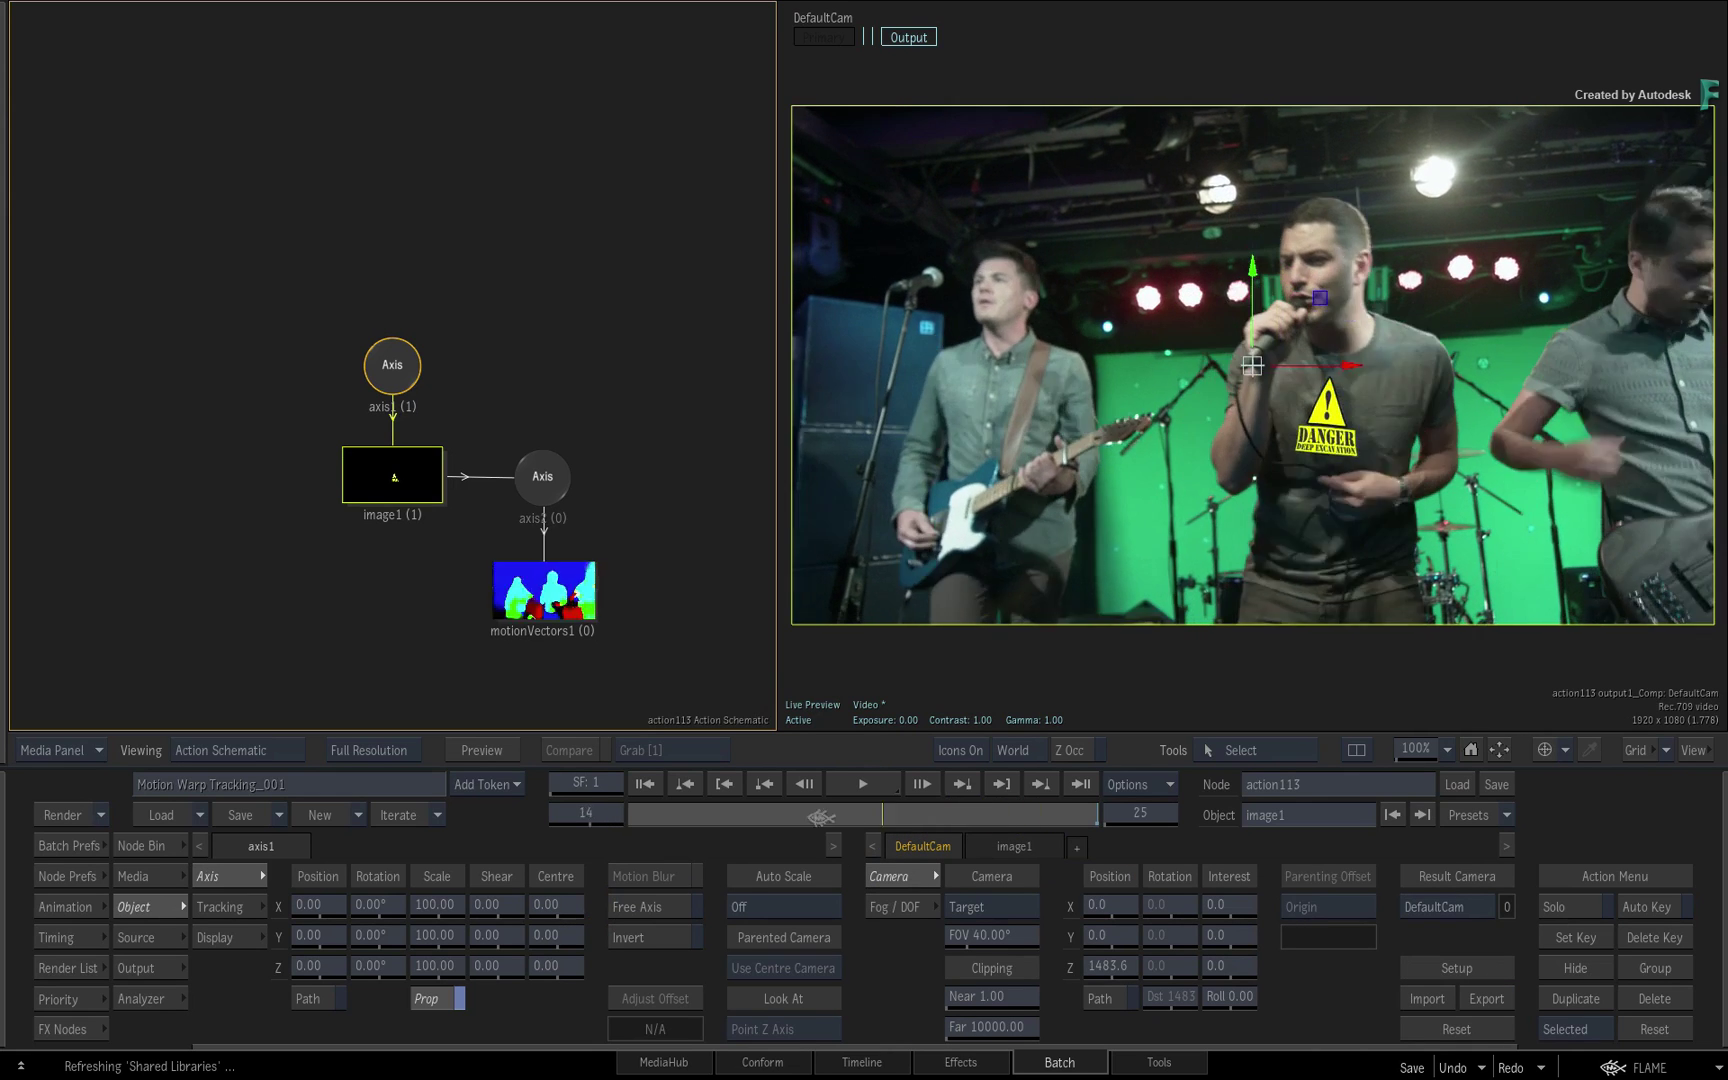
left_click_drag(1016, 819, 1019, 817)
left_click(1026, 847)
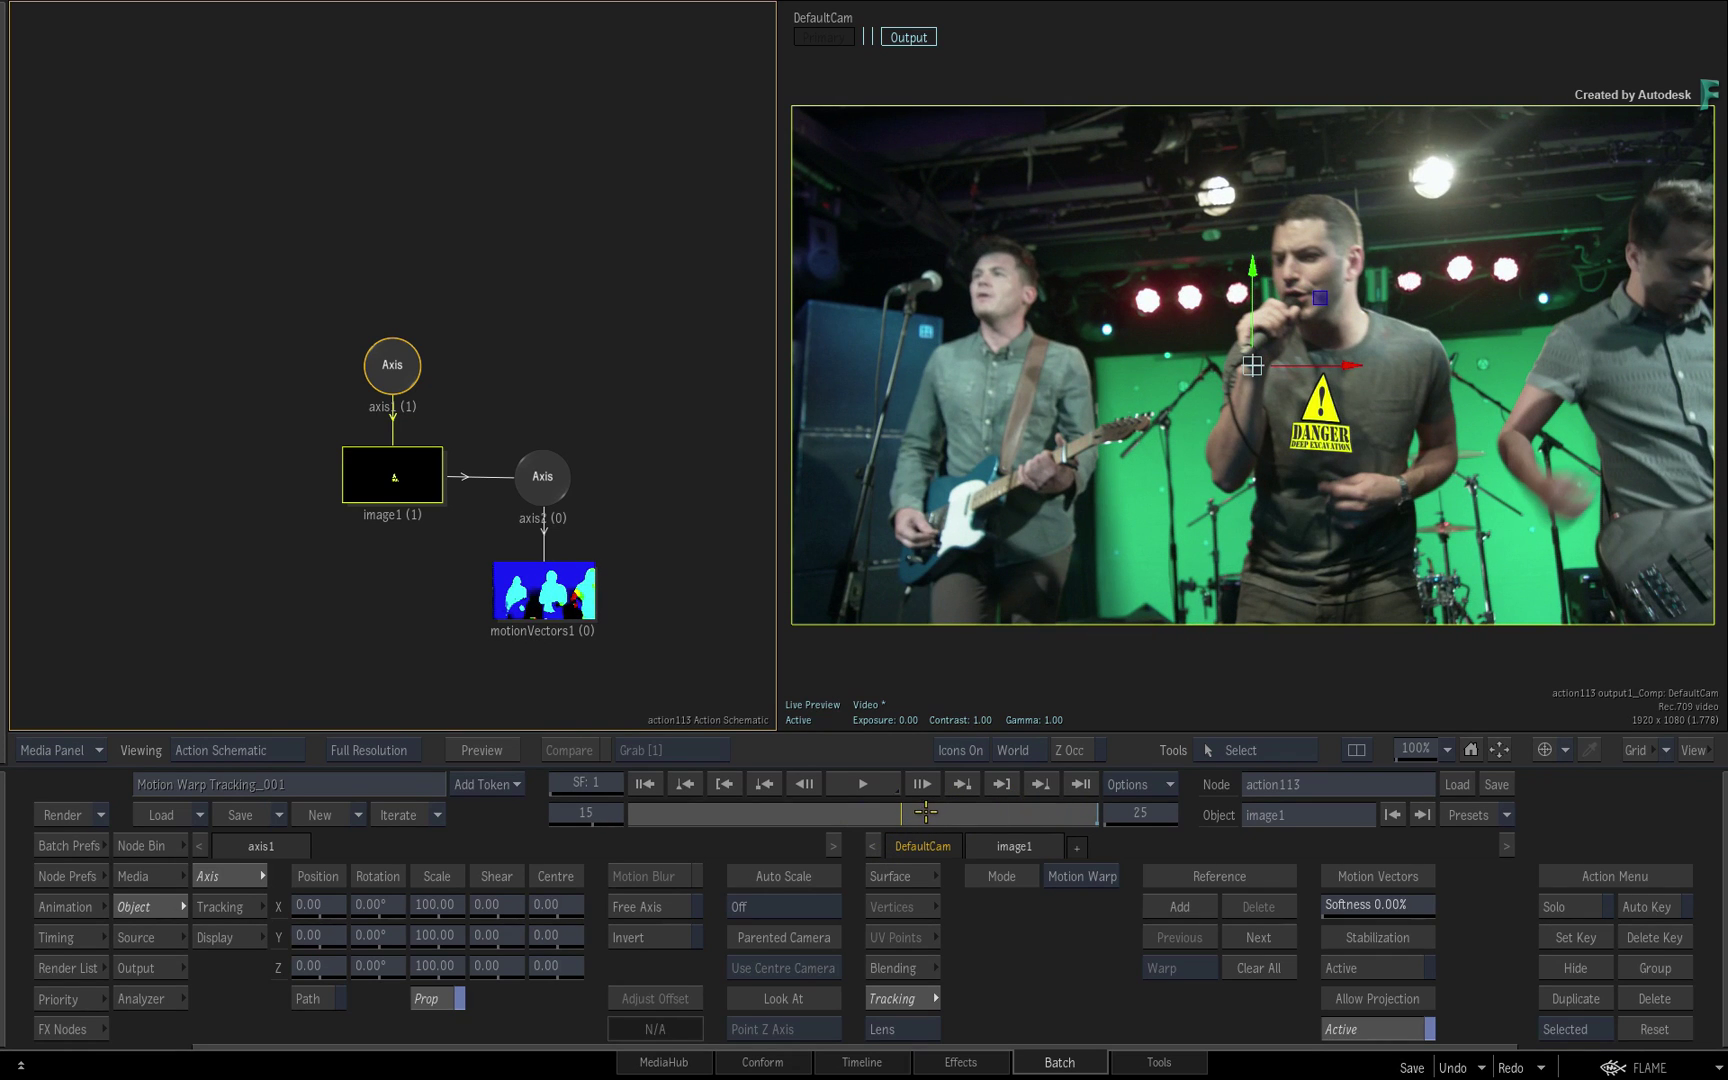
left_click_drag(925, 812, 879, 815)
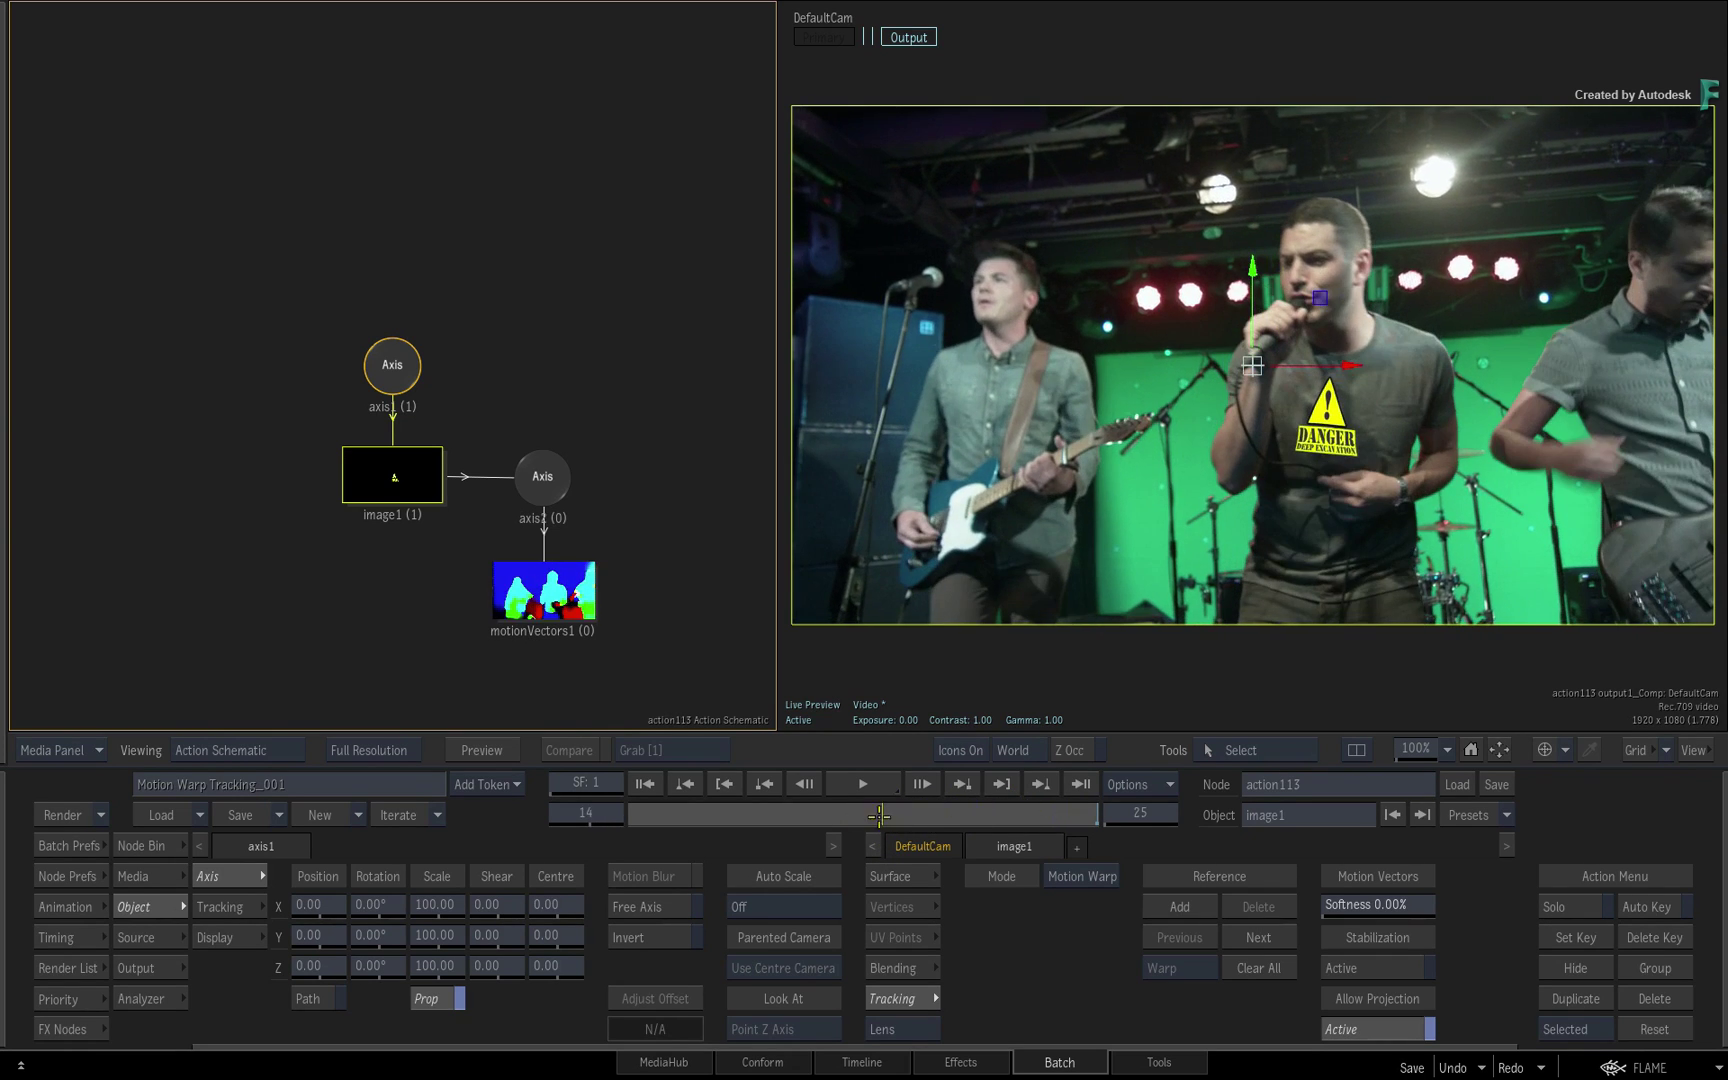
Step: Cache the motionVectors1 motion analysis over frames 1 to 25
left_click(547, 597)
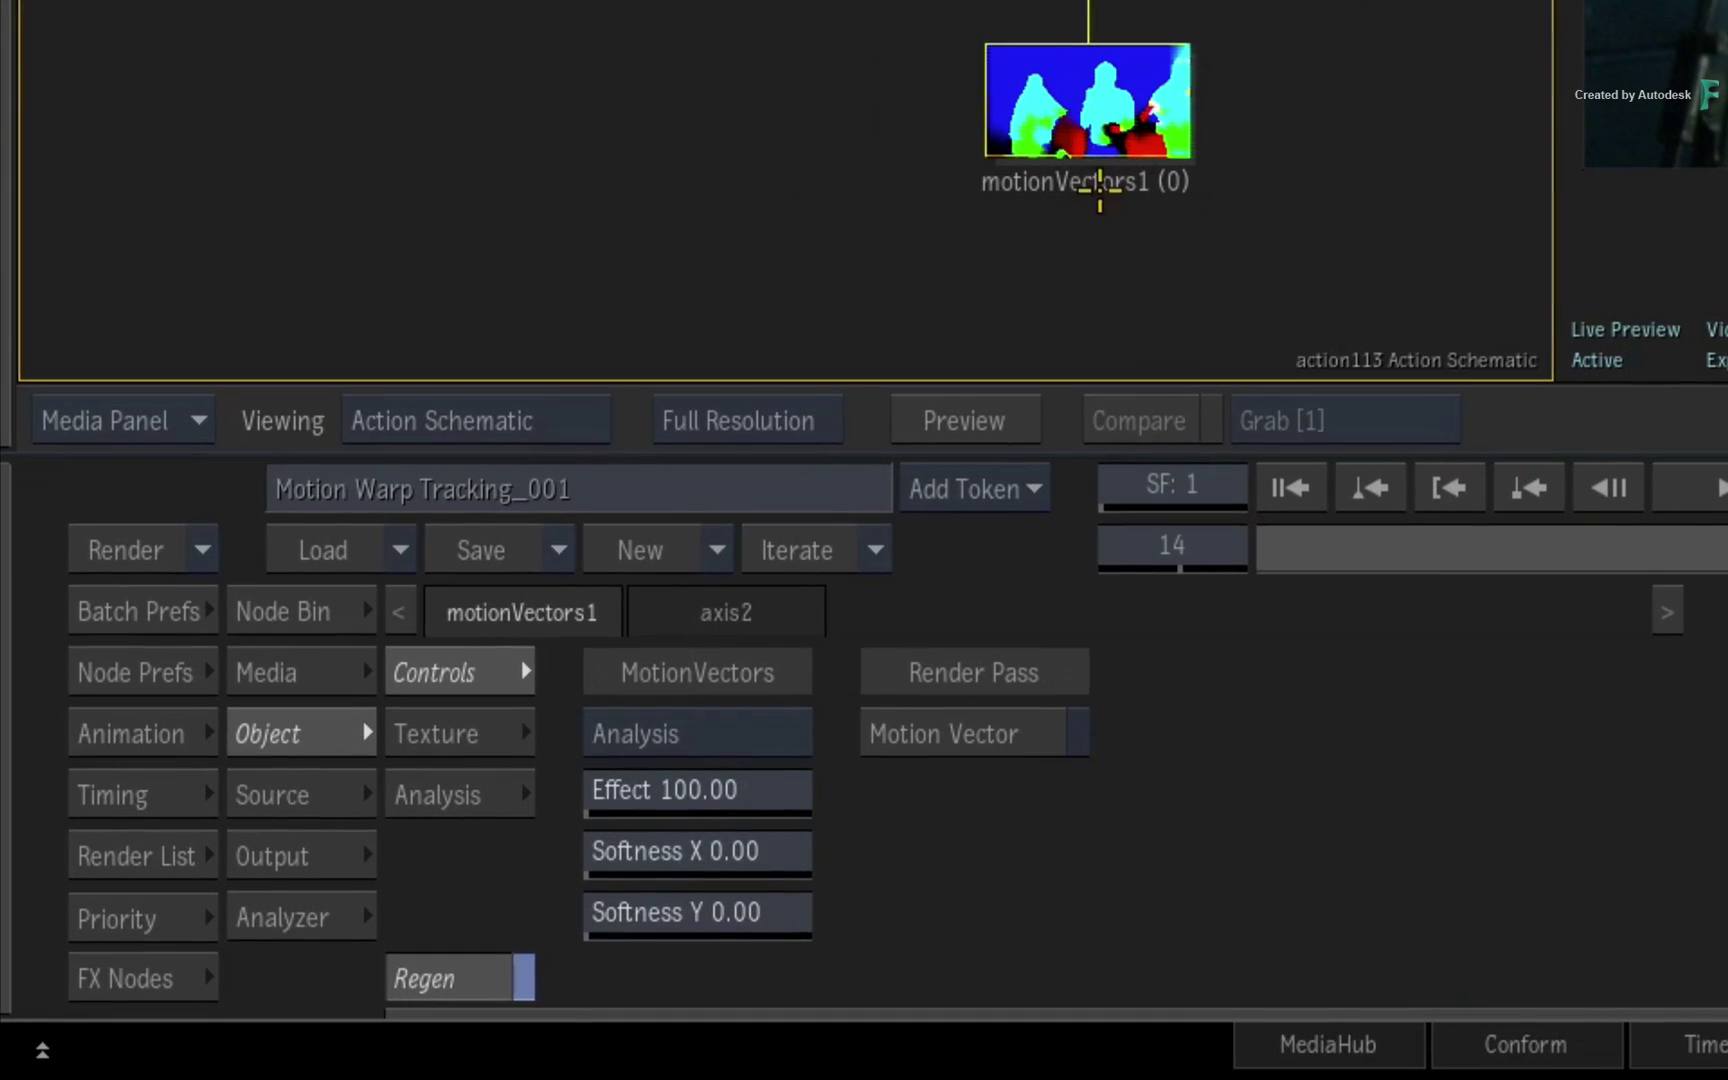
left_click(435, 795)
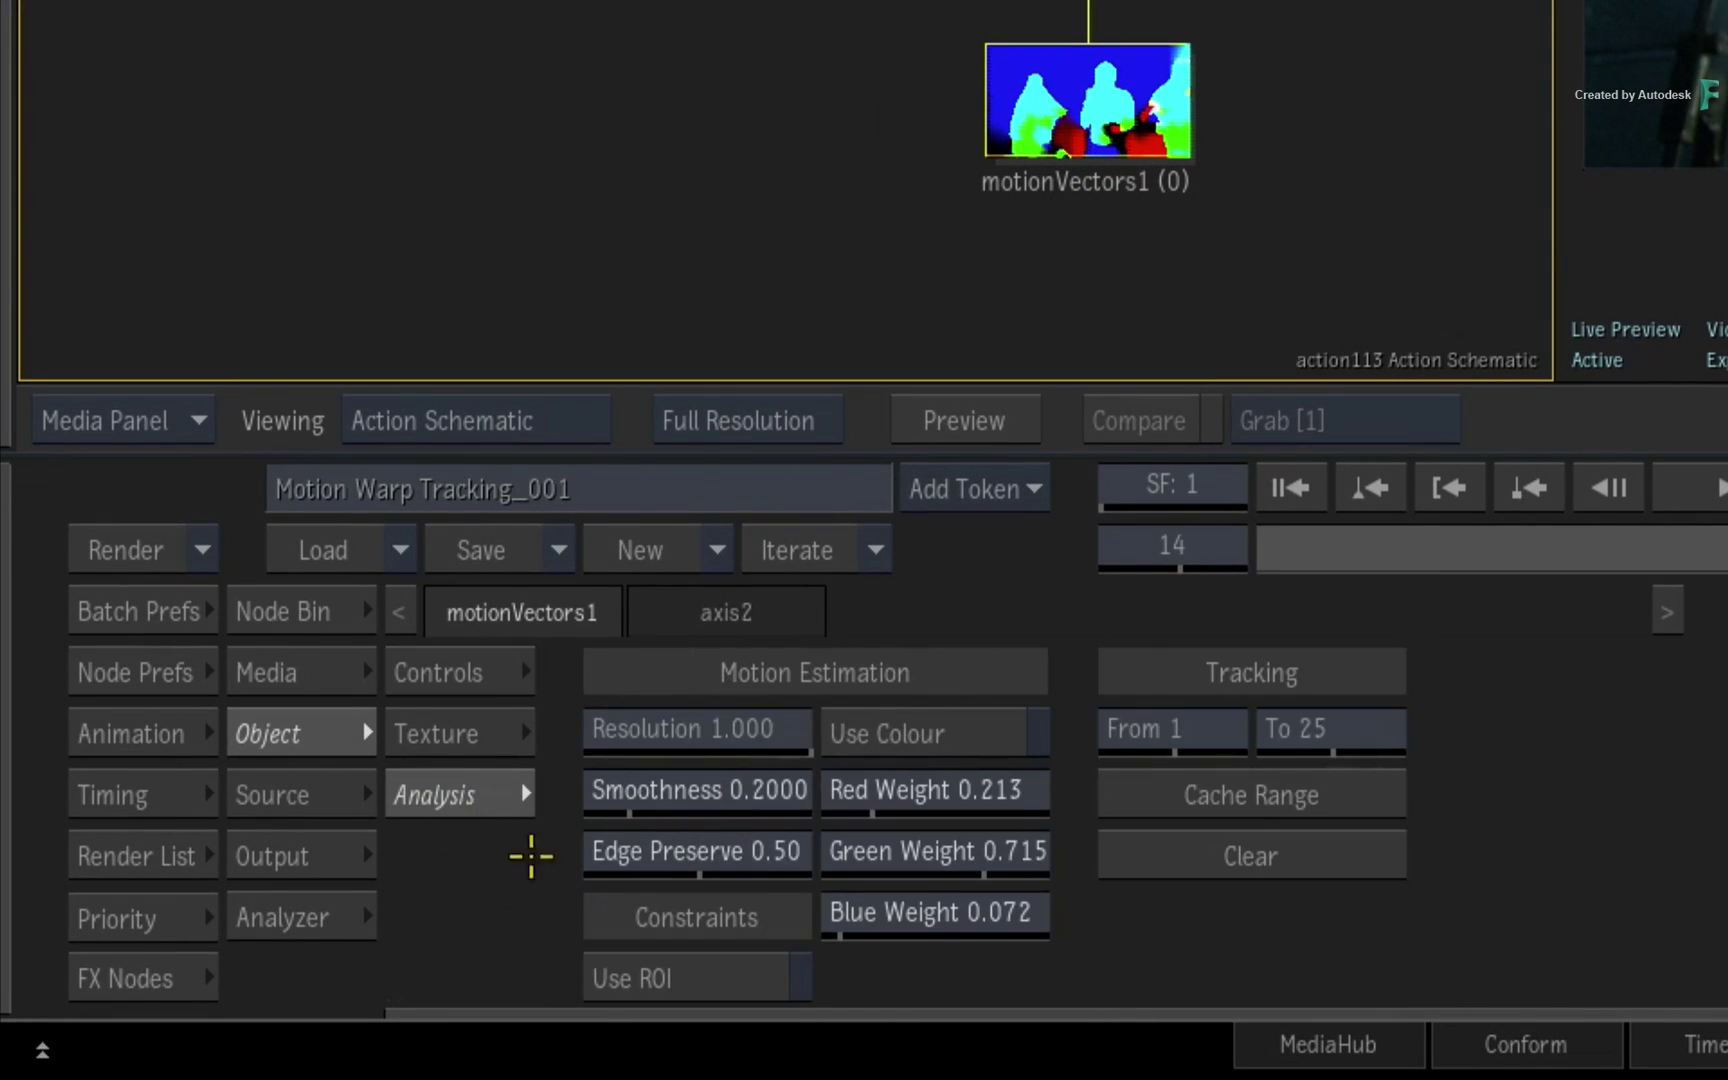
left_click(1365, 792)
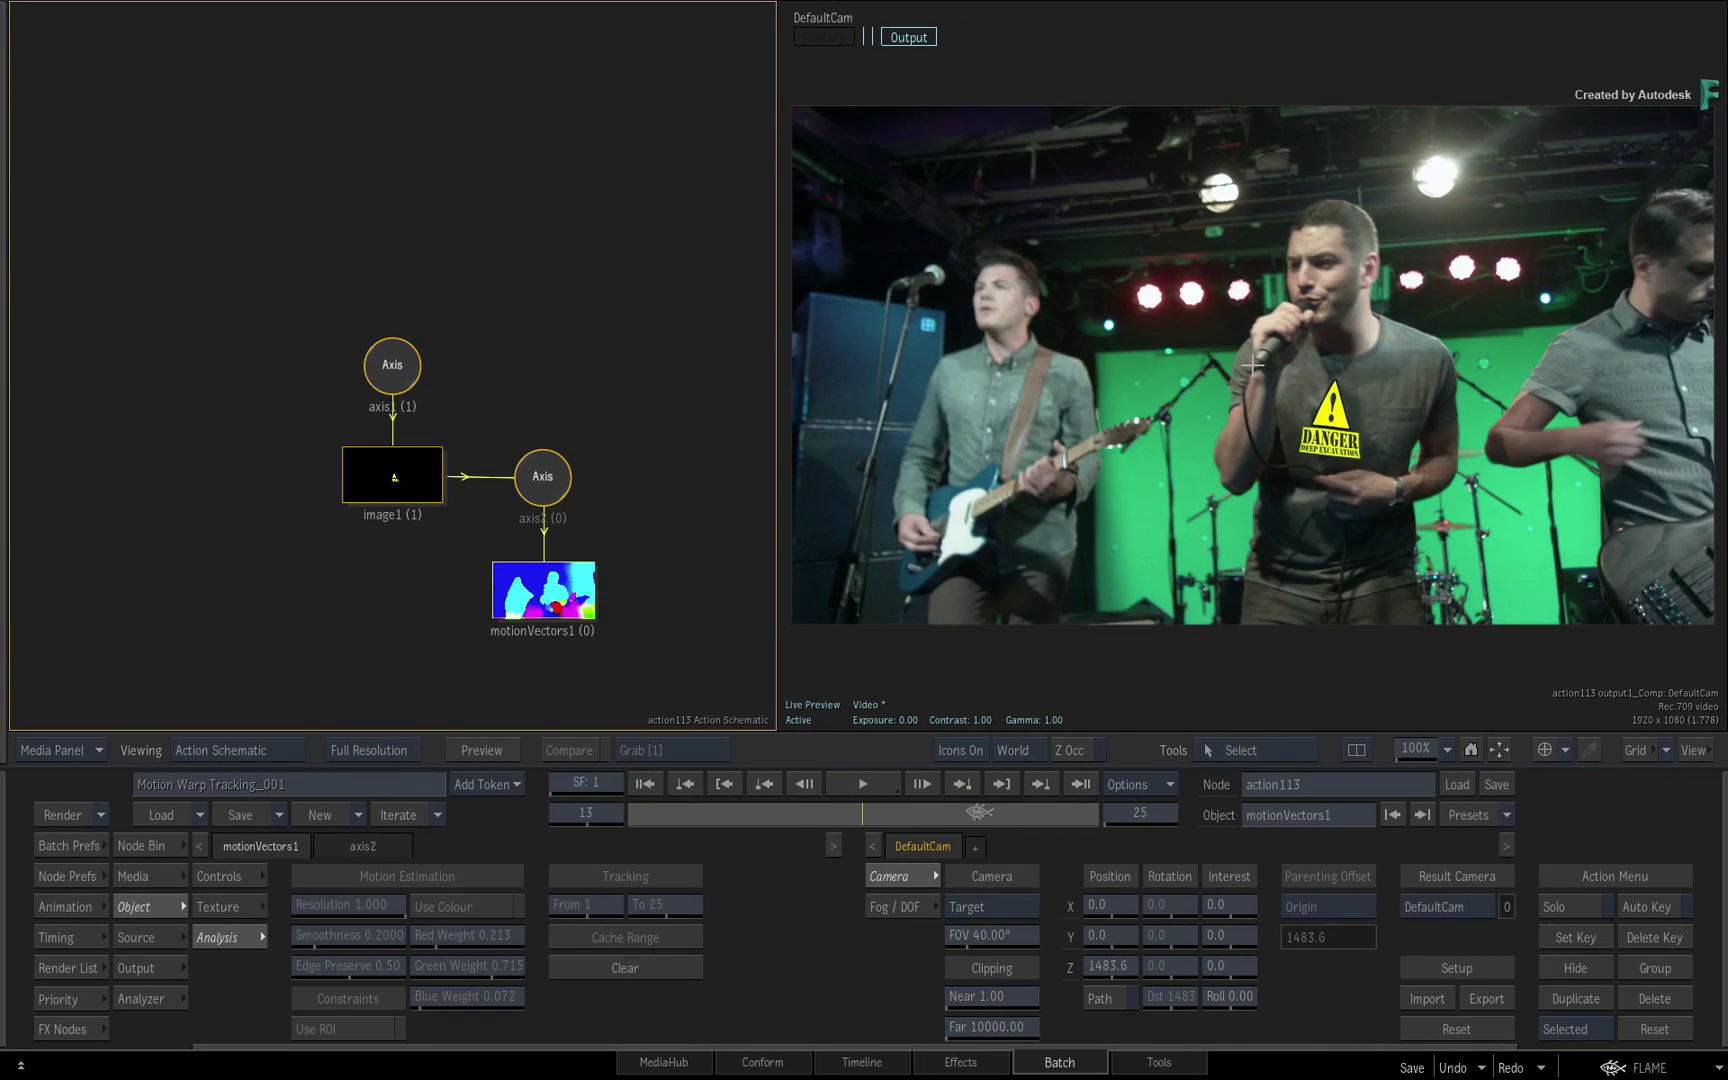
left_click(805, 785)
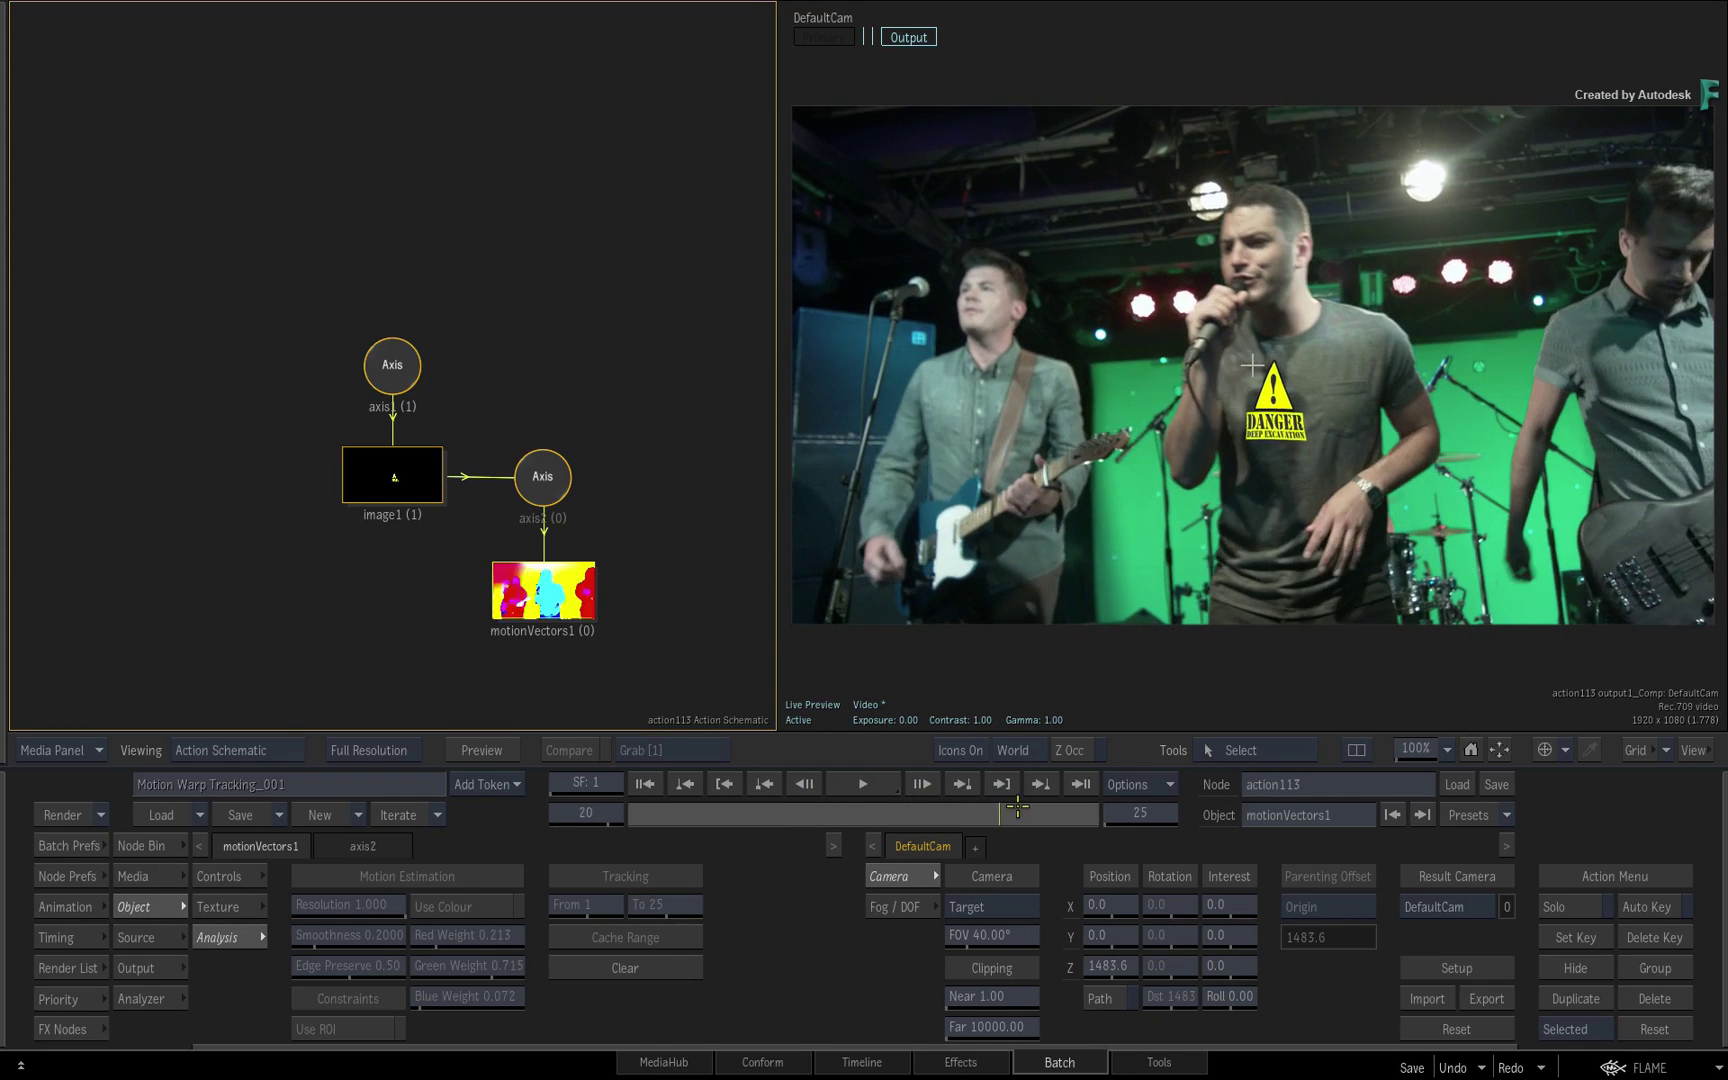
left_click_drag(1097, 813, 877, 810)
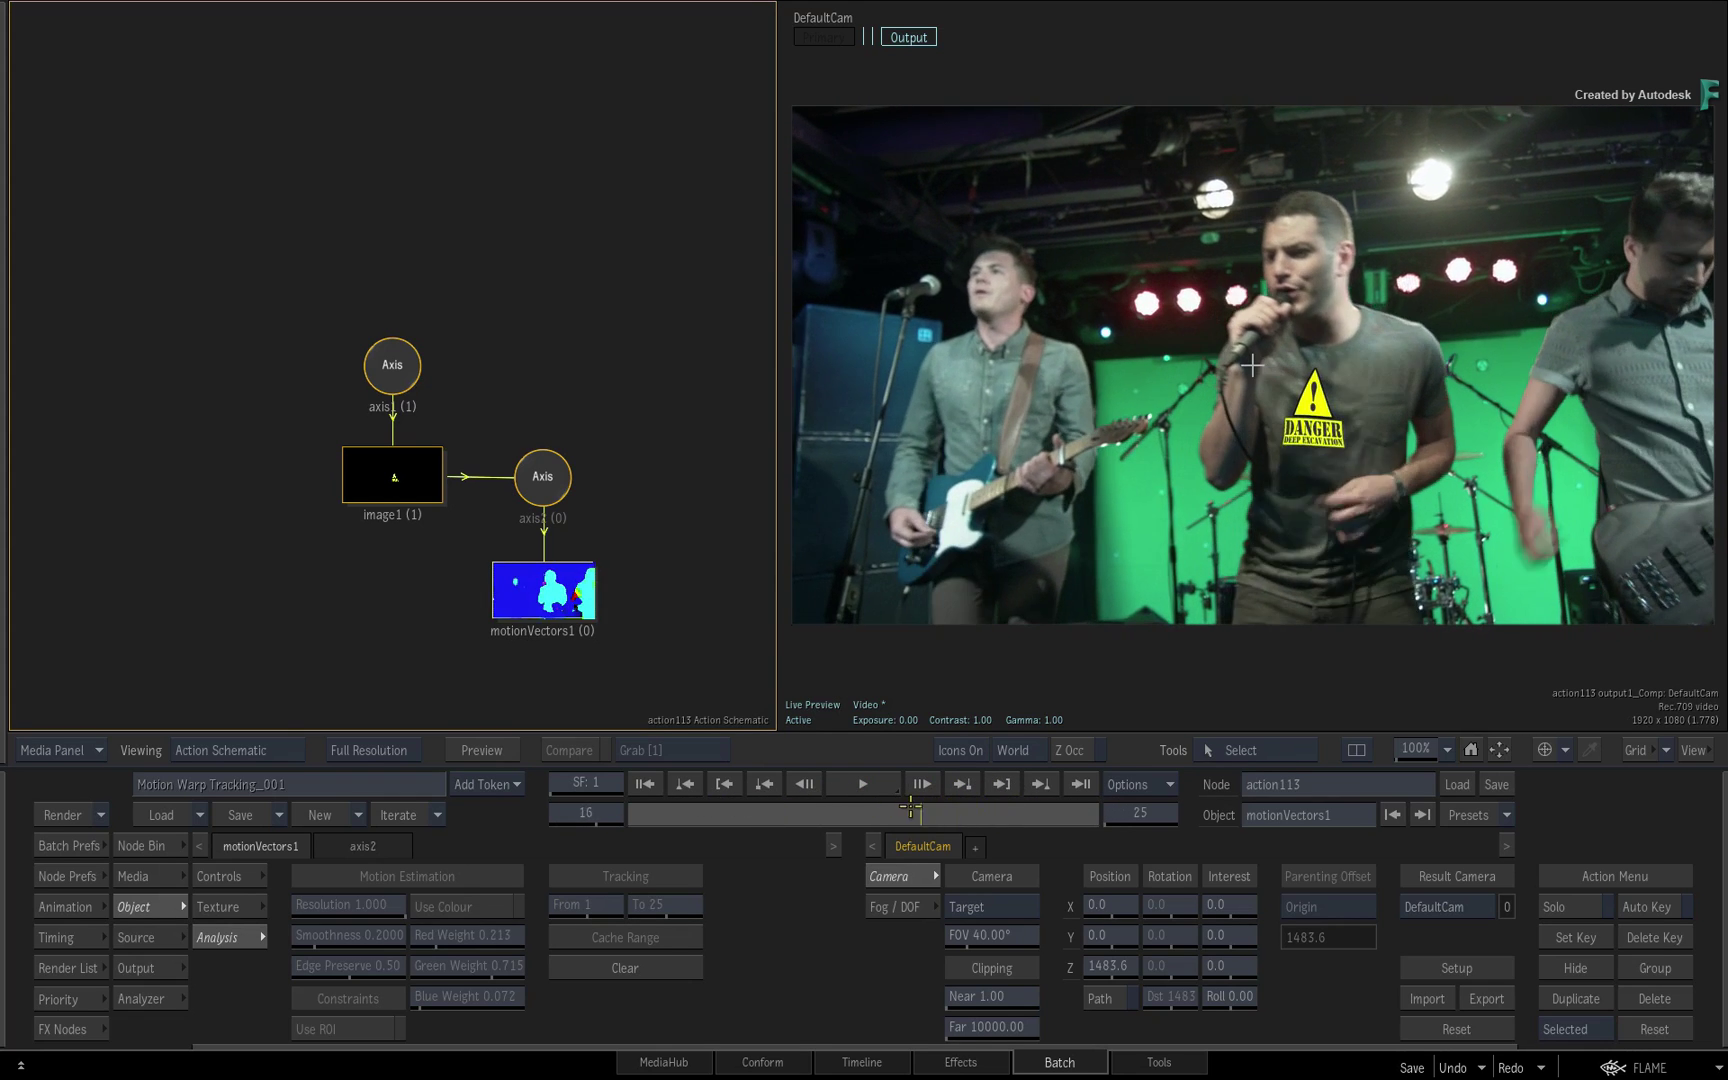
left_click(859, 783)
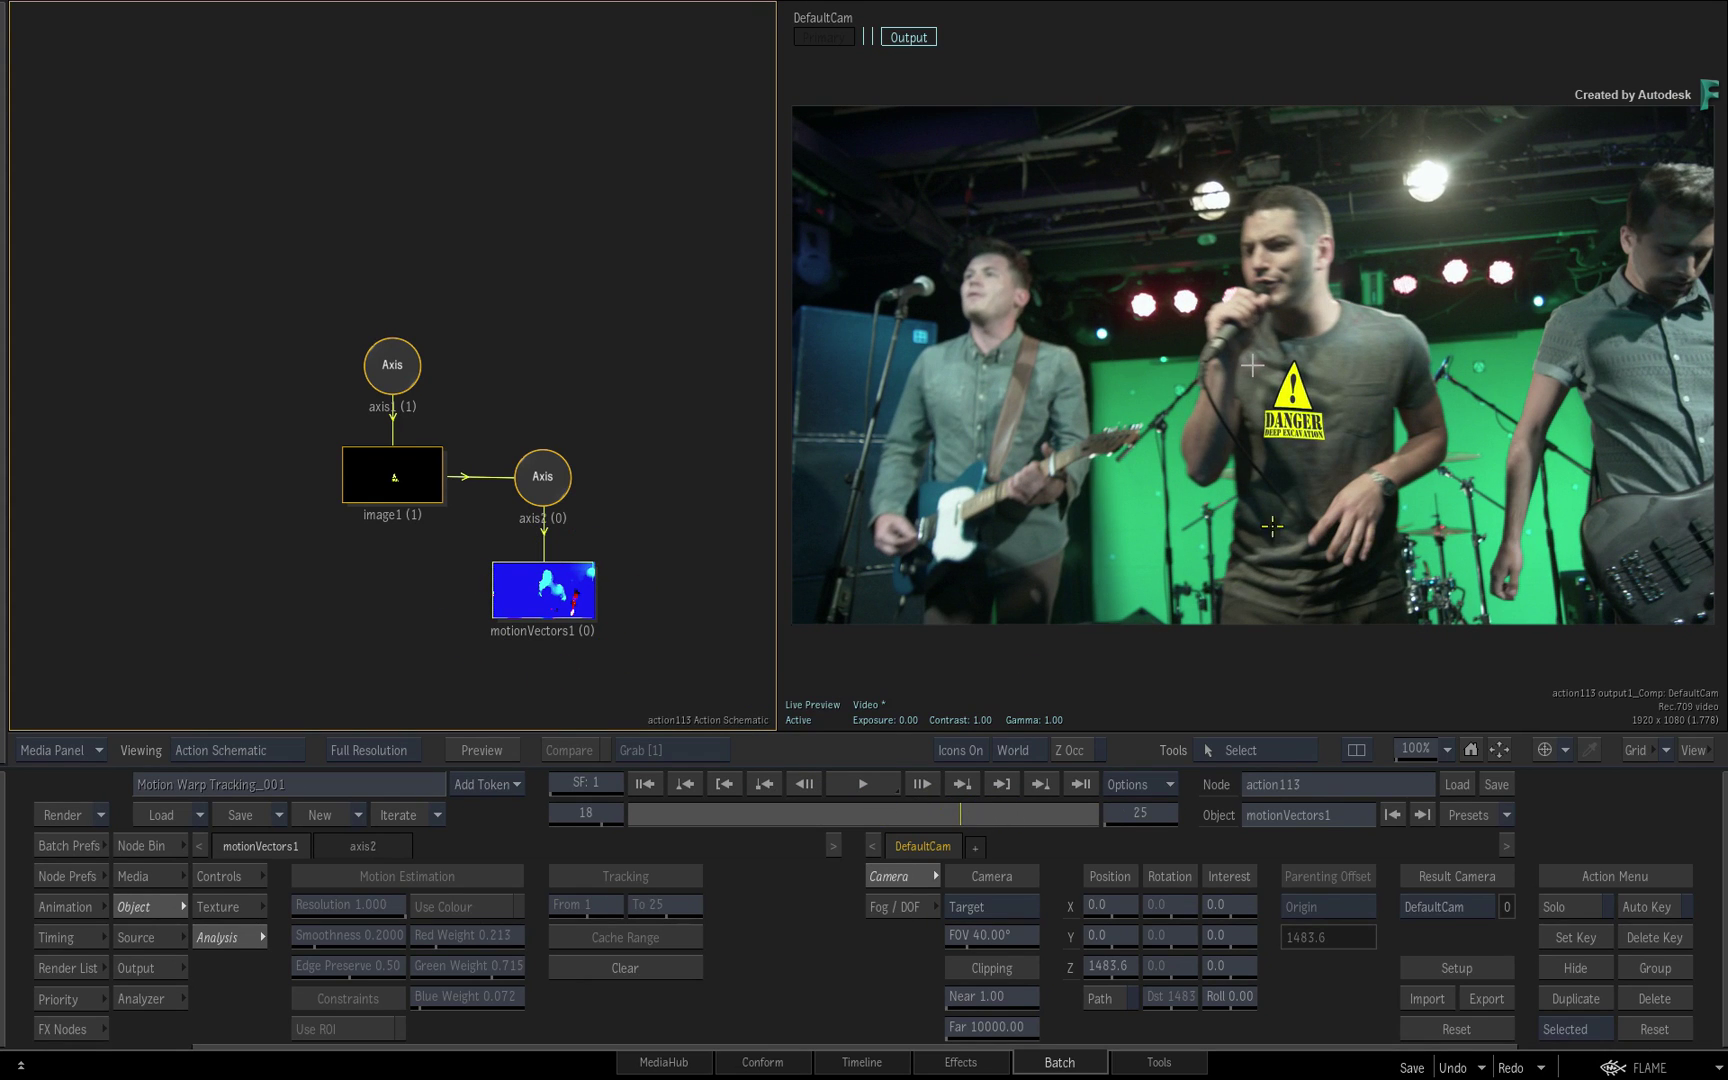
left_click_drag(973, 810, 904, 803)
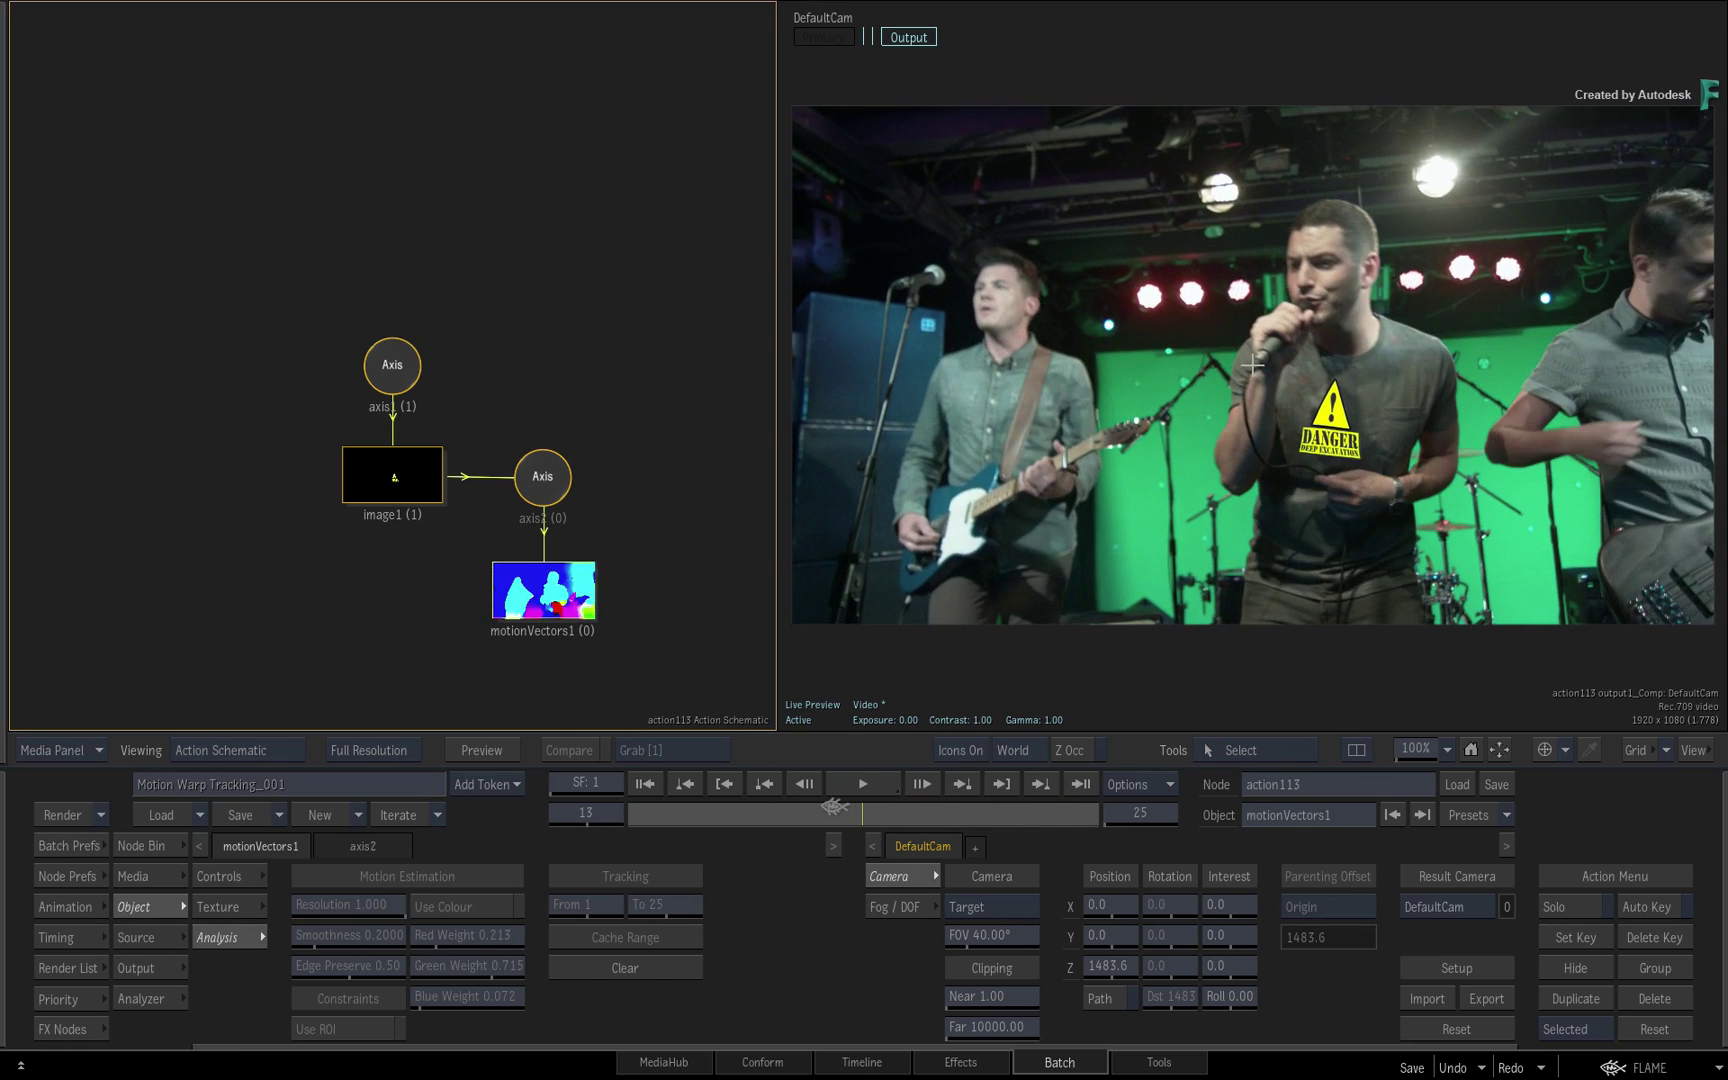
mouse_move(904, 803)
left_mouse_down()
mouse_move(1031, 797)
mouse_move(959, 805)
left_mouse_up()
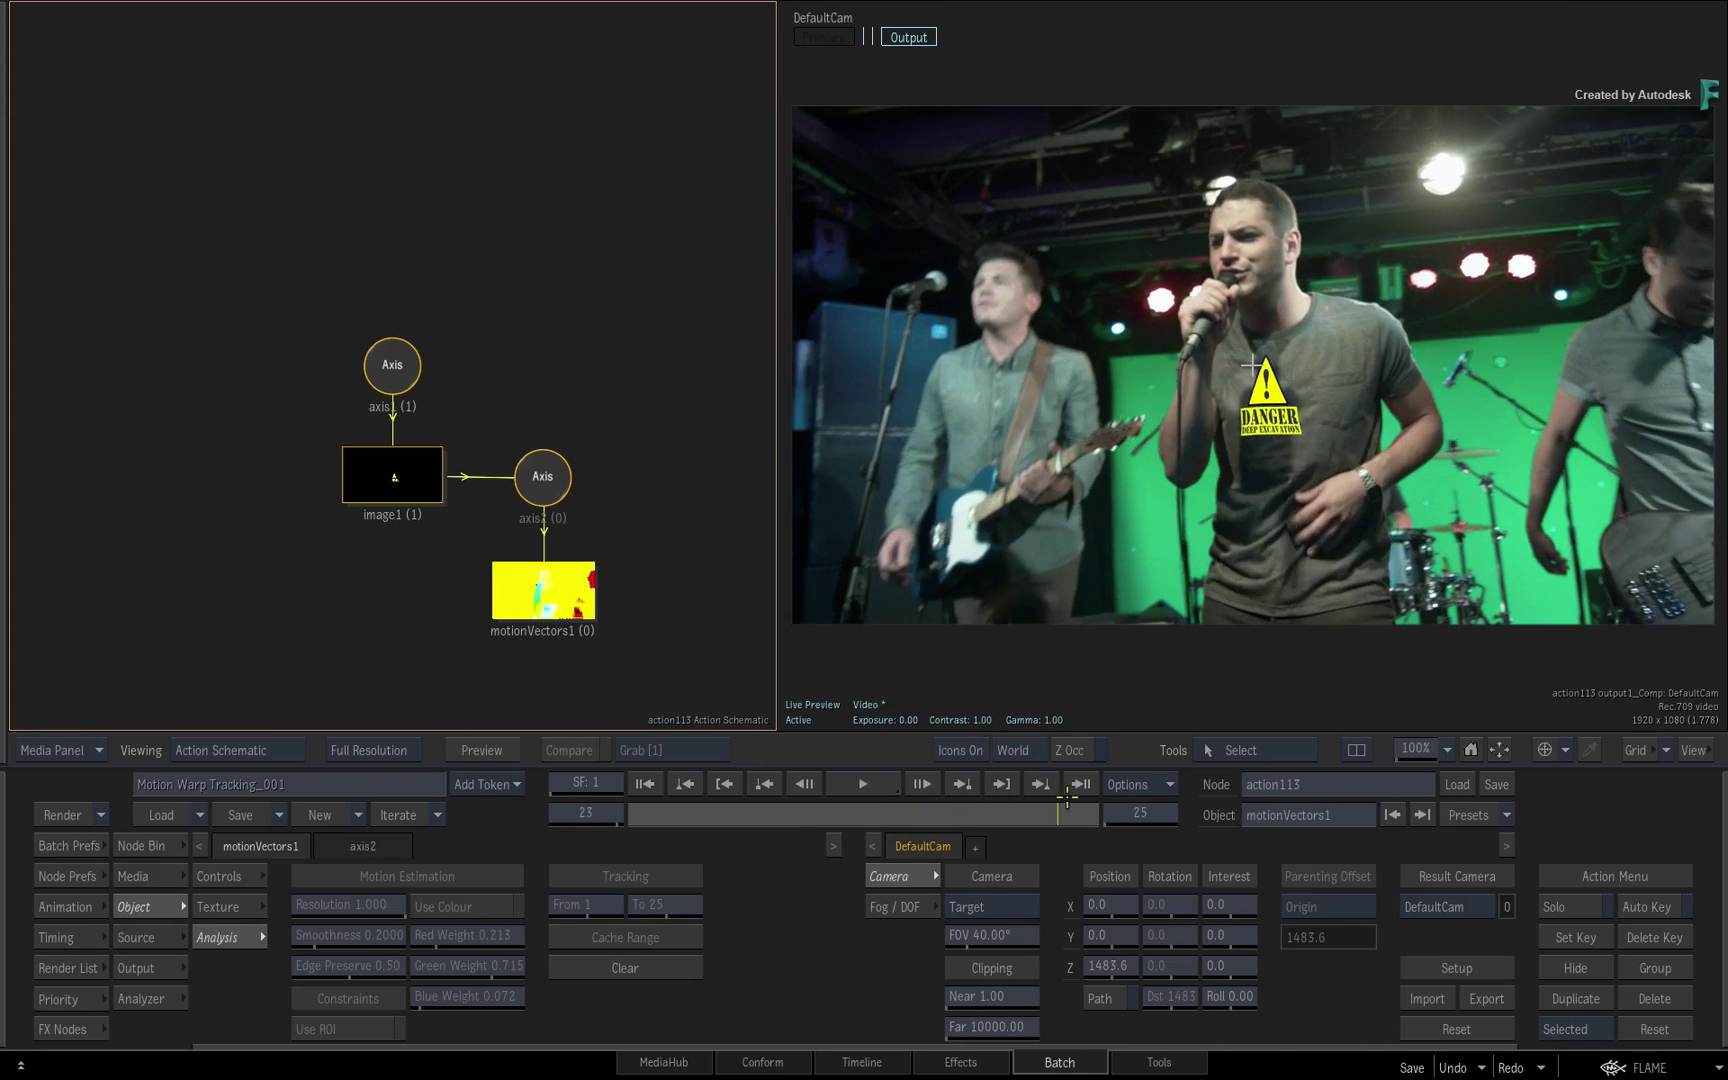
mouse_move(959, 806)
left_mouse_down()
mouse_move(1067, 794)
mouse_move(640, 815)
mouse_move(957, 796)
left_mouse_up()
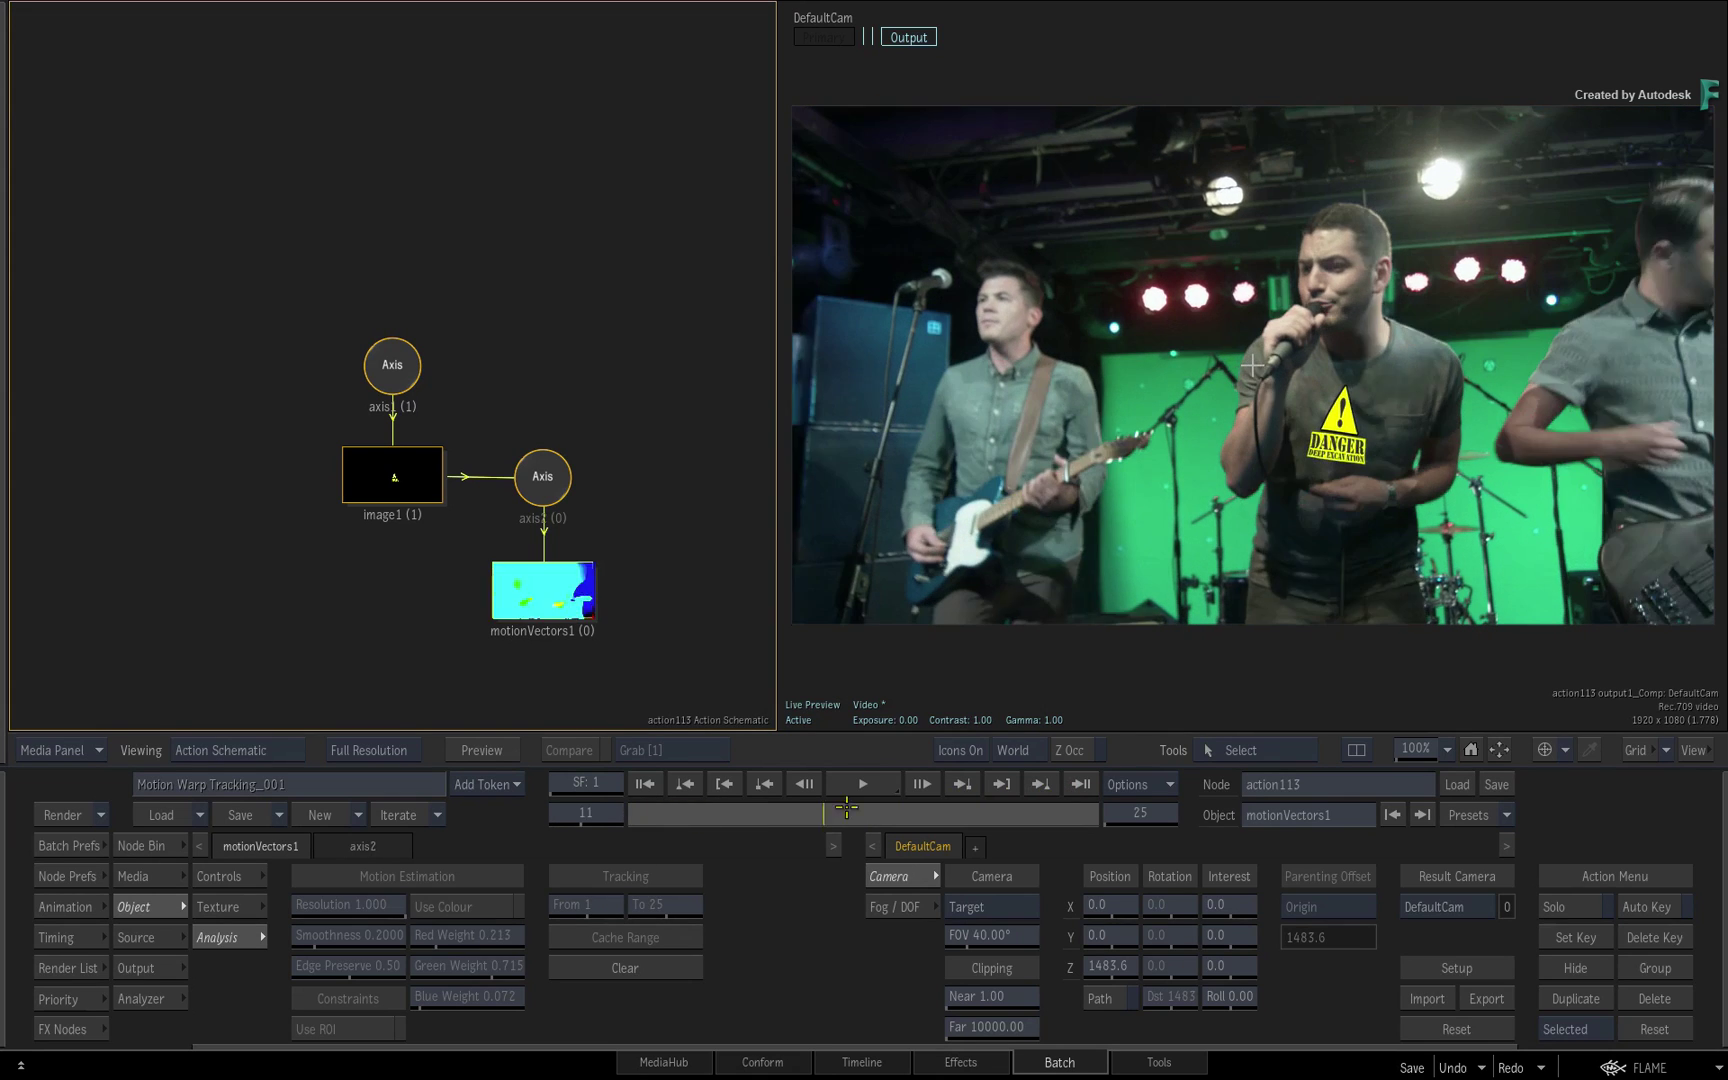
left_click(1043, 789)
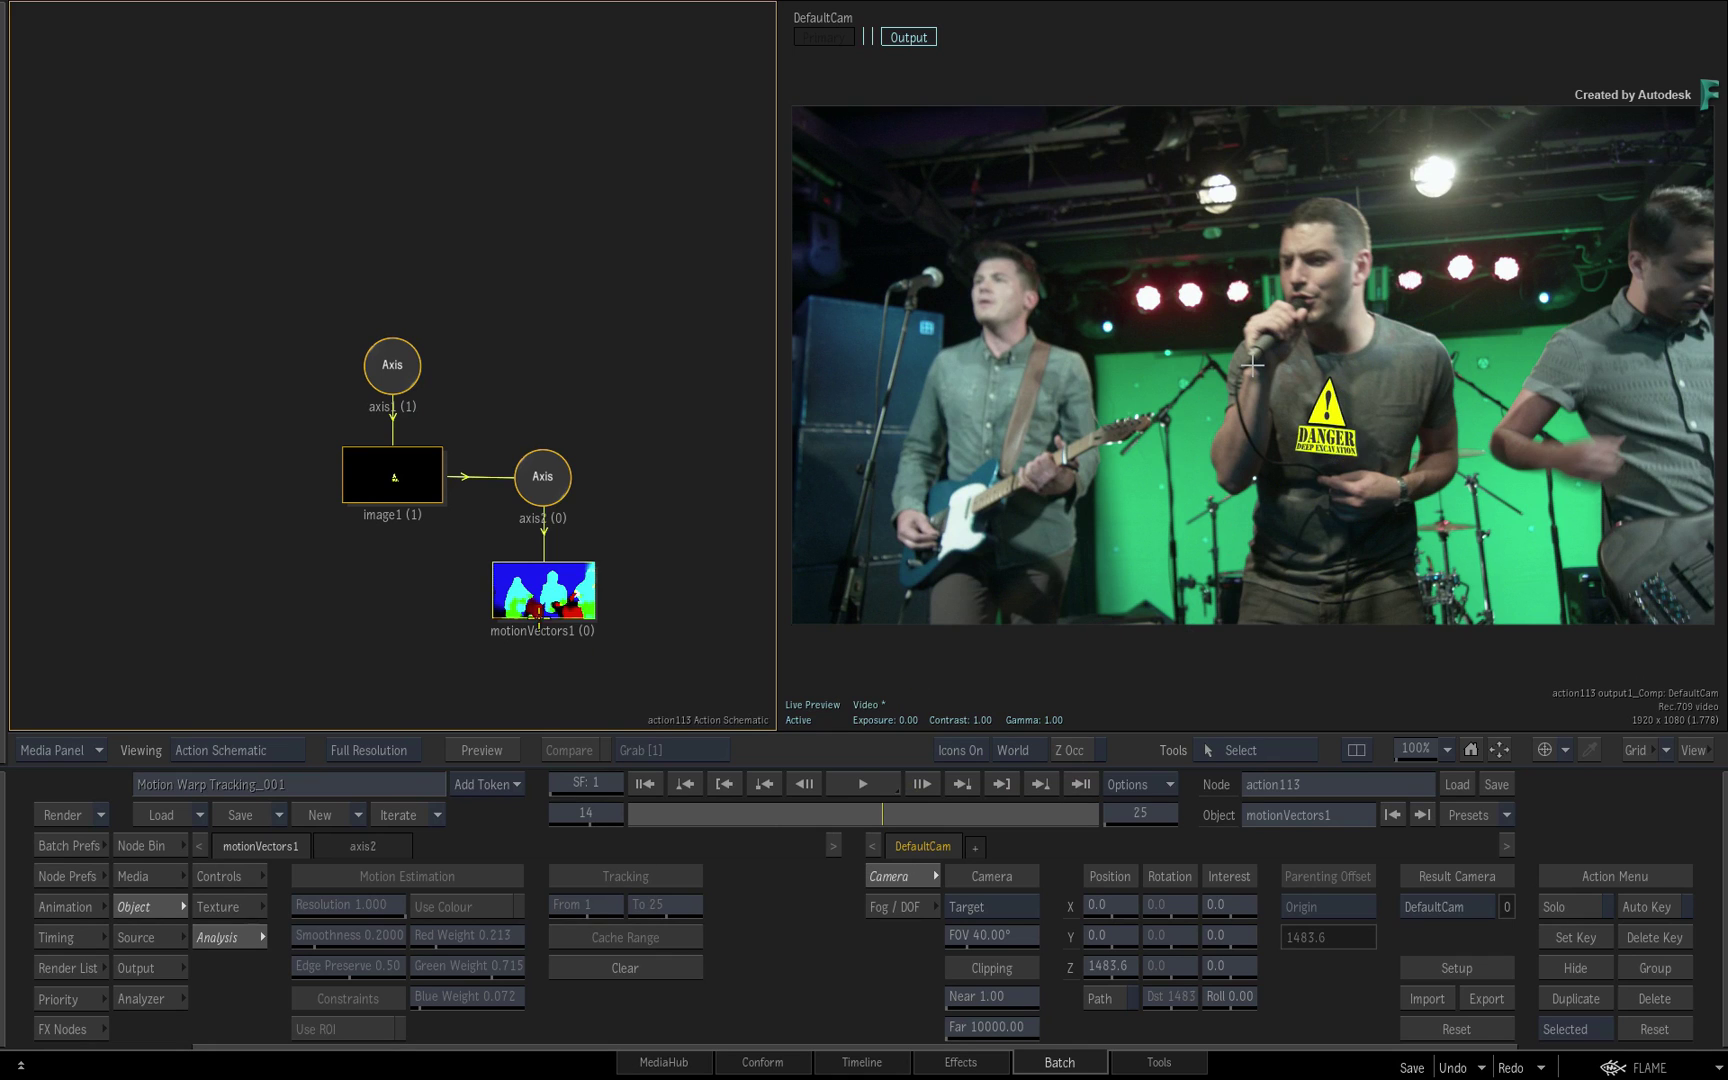
left_click(408, 491)
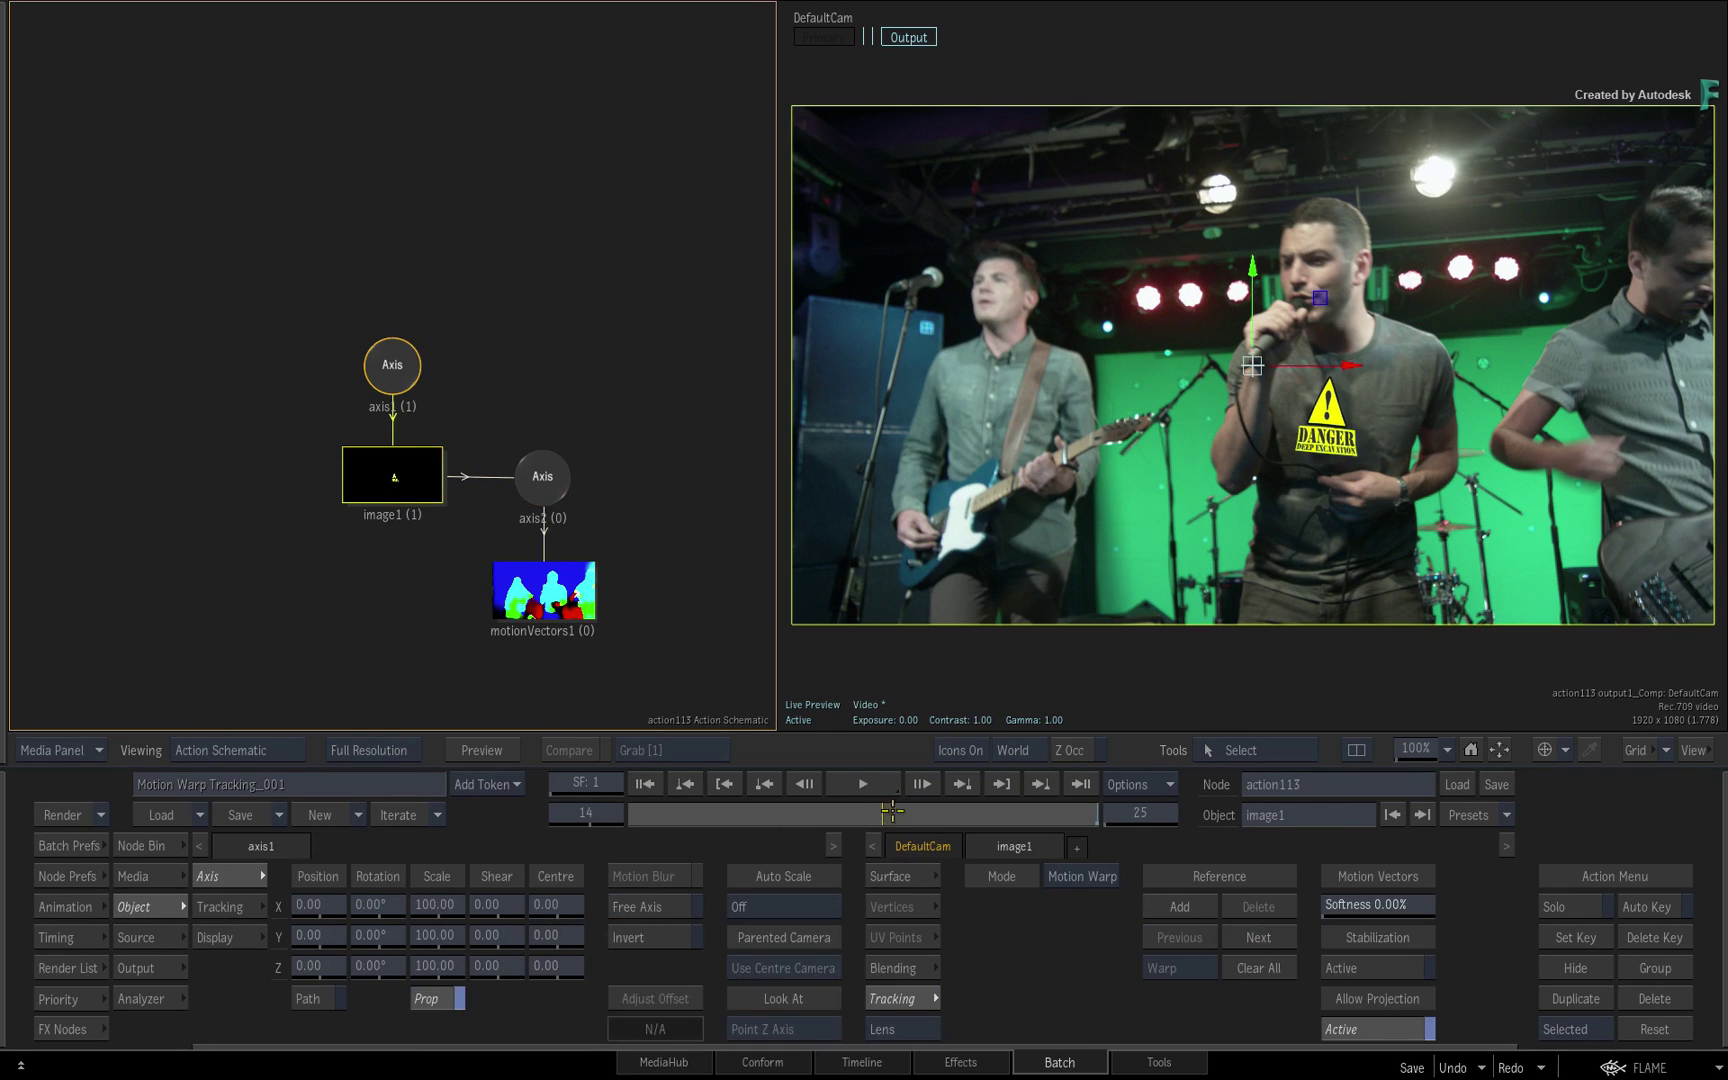
left_click_drag(891, 811, 1103, 813)
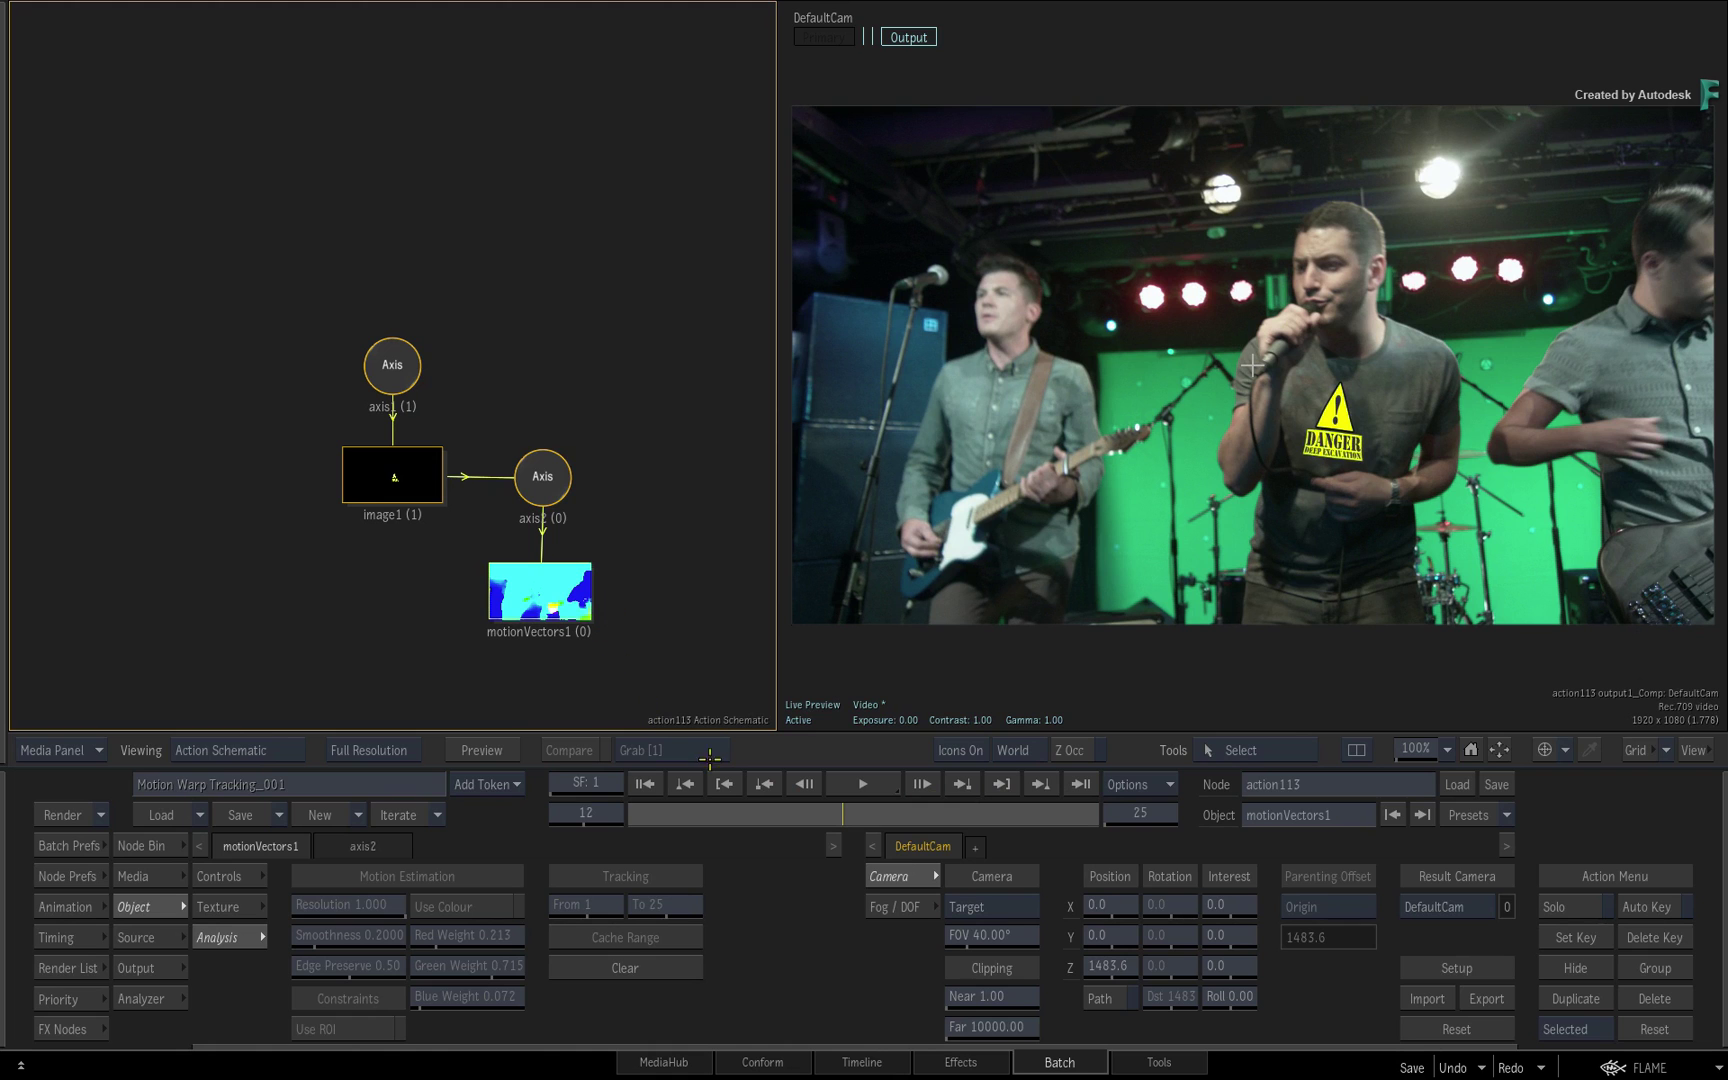
left_click_drag(828, 807, 812, 801)
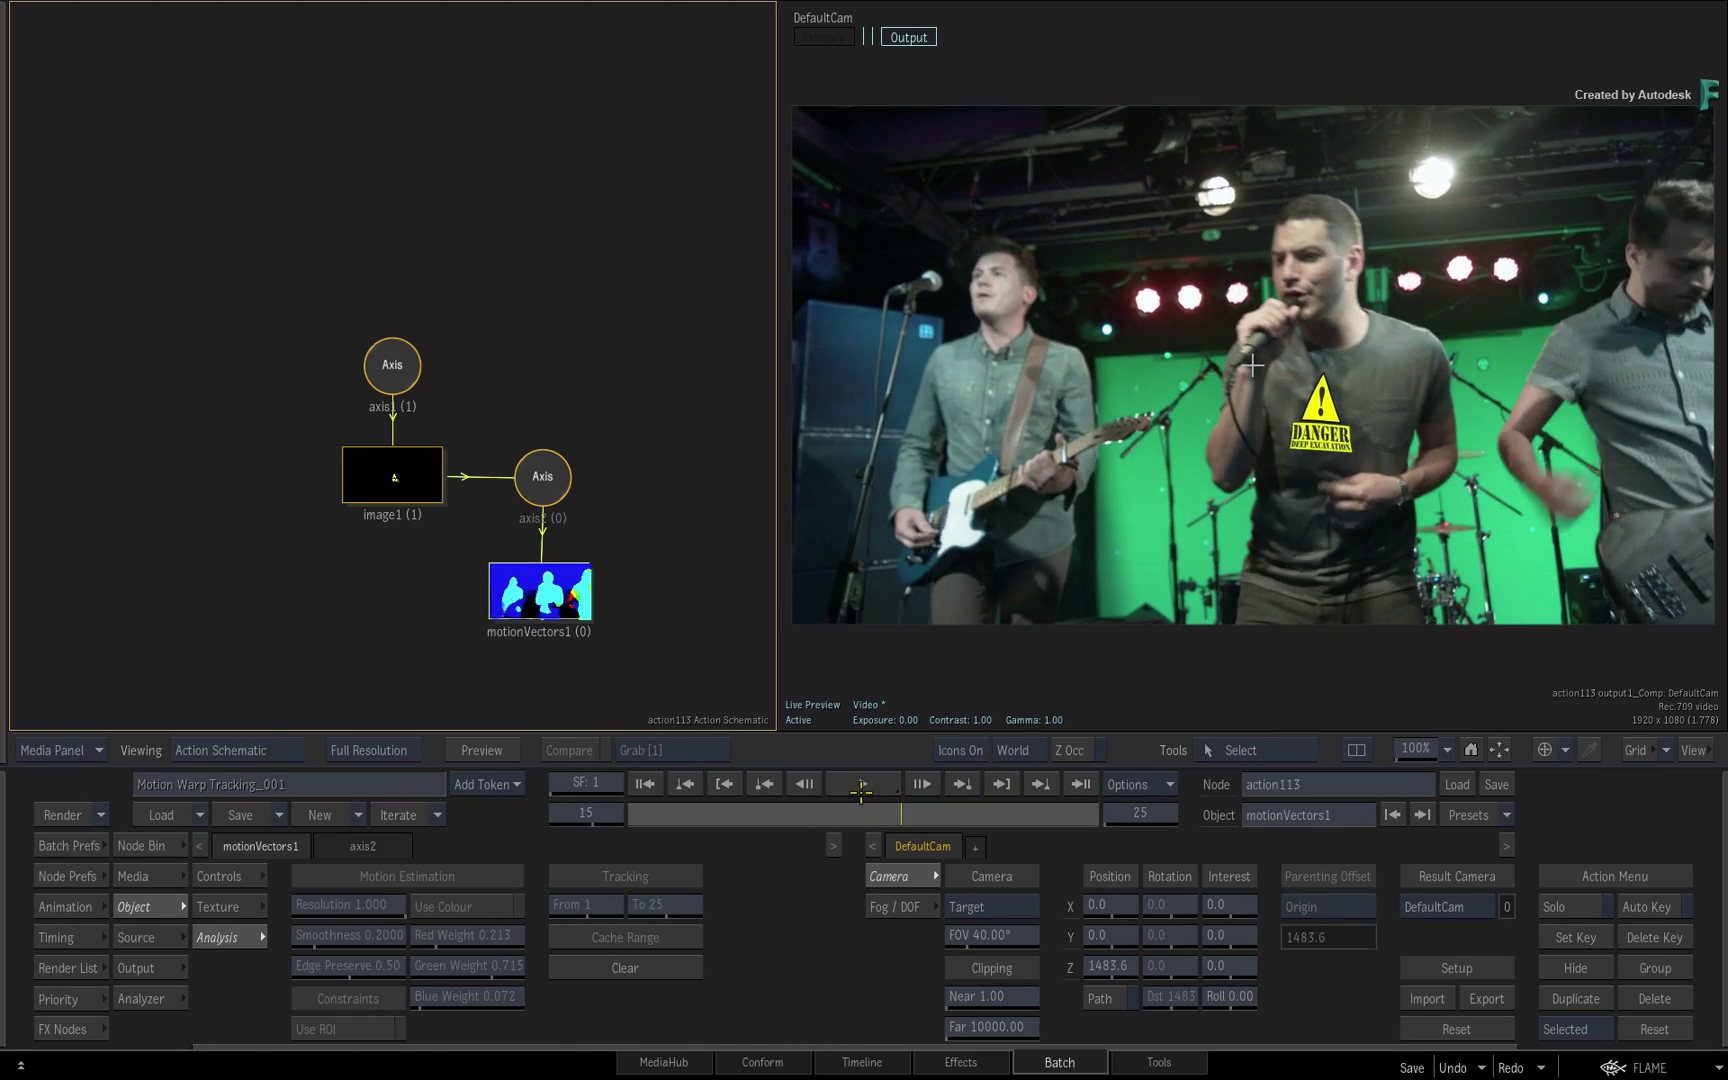
left_click(863, 784)
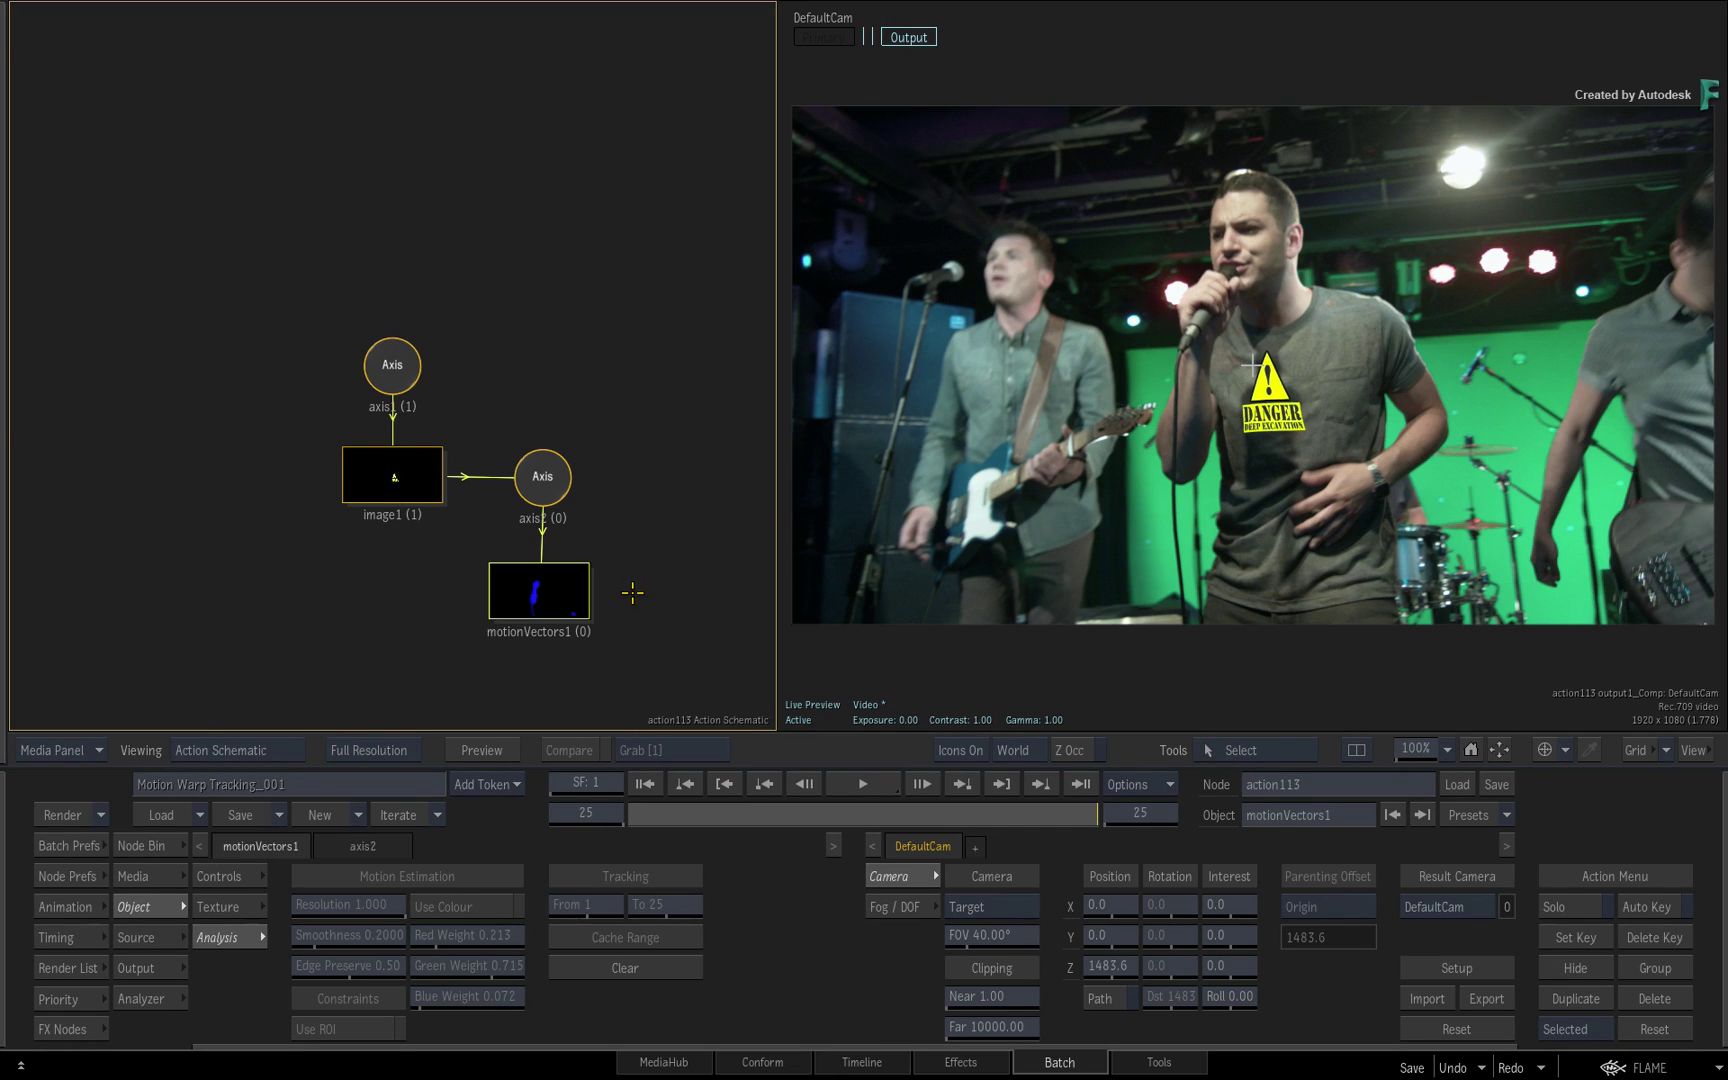
Step: Leave Action, duplicate the SMC_Band_001 and logo nodes, and place copies below logo2
key("Escape")
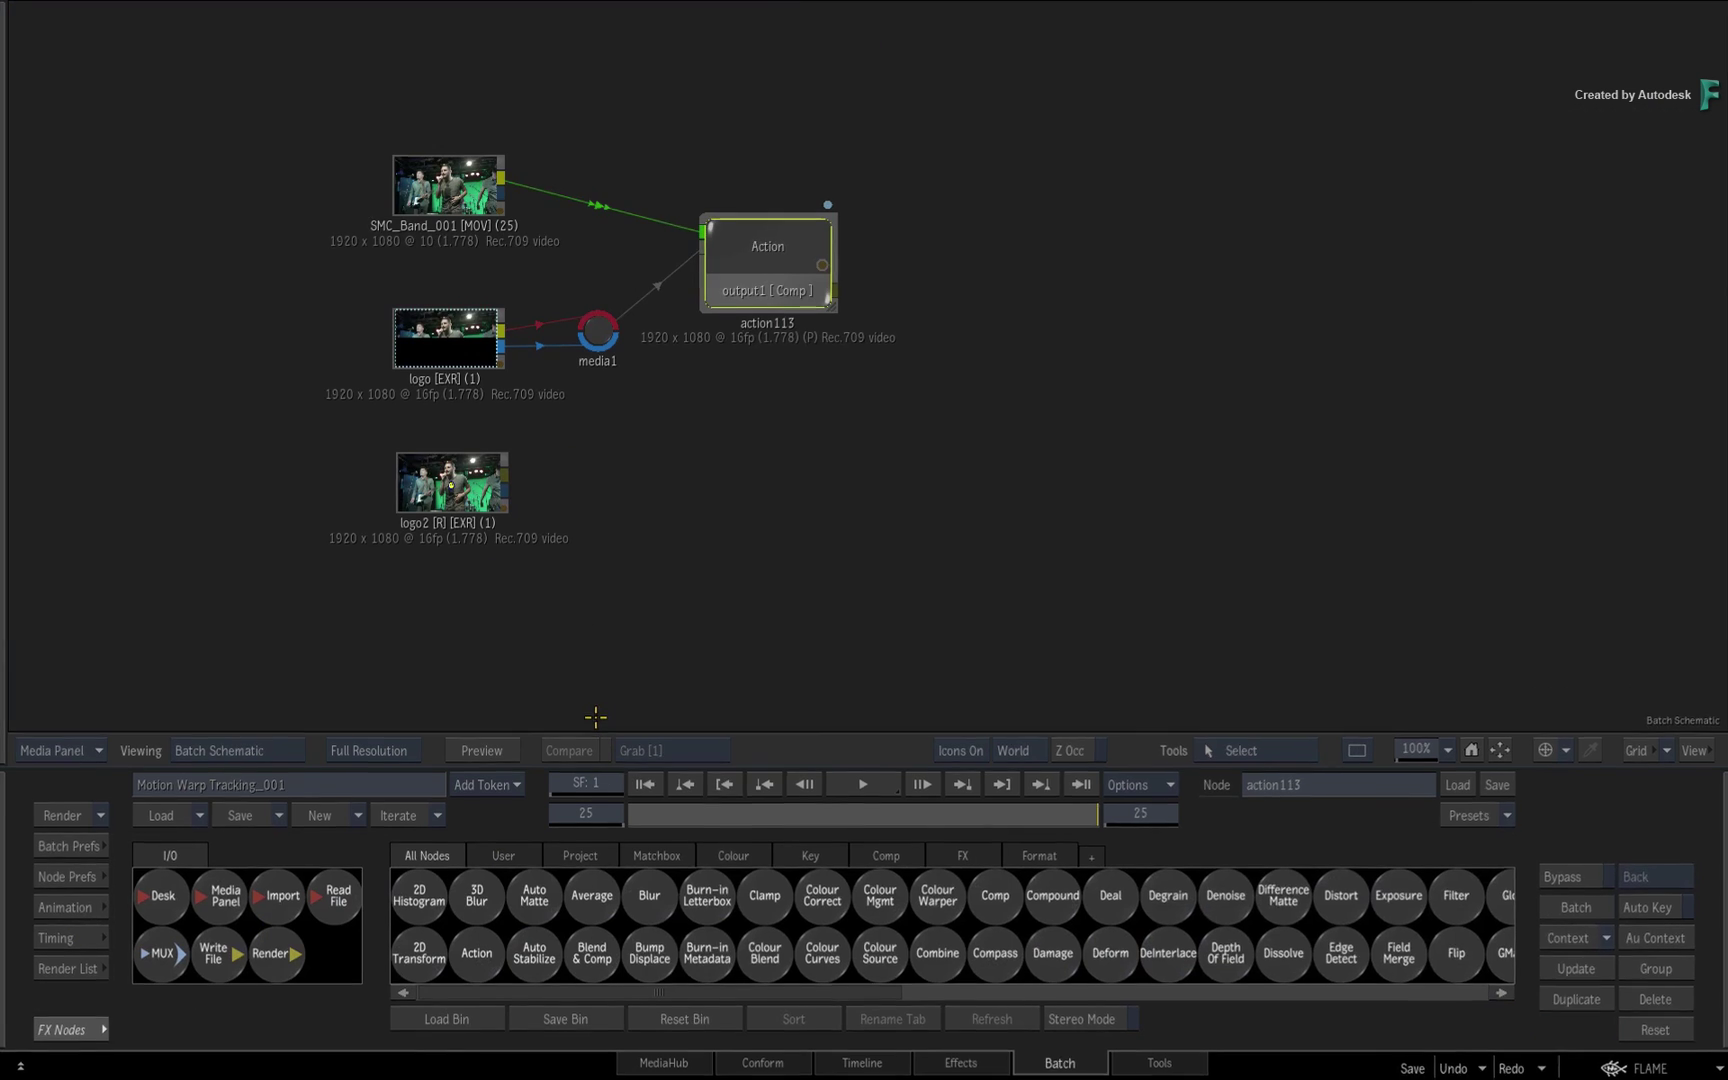
key("grave")
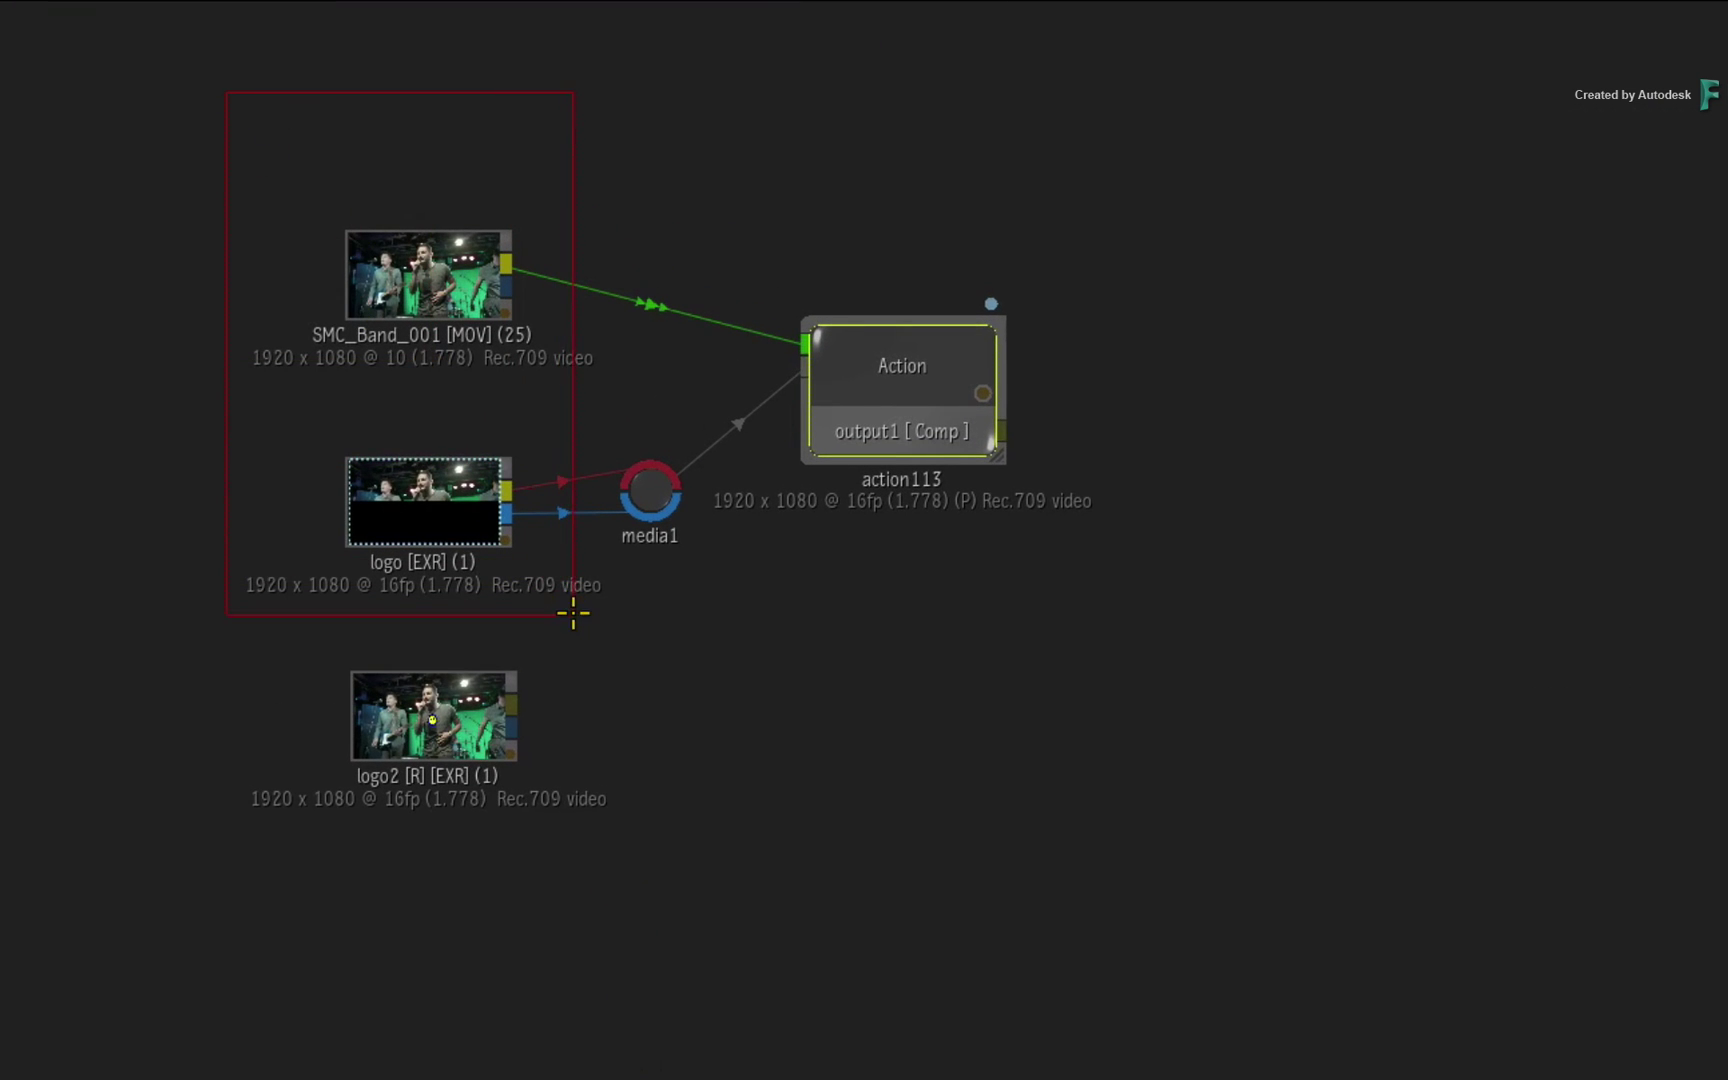
left_click_drag(574, 615, 574, 615)
key("ctrl+d")
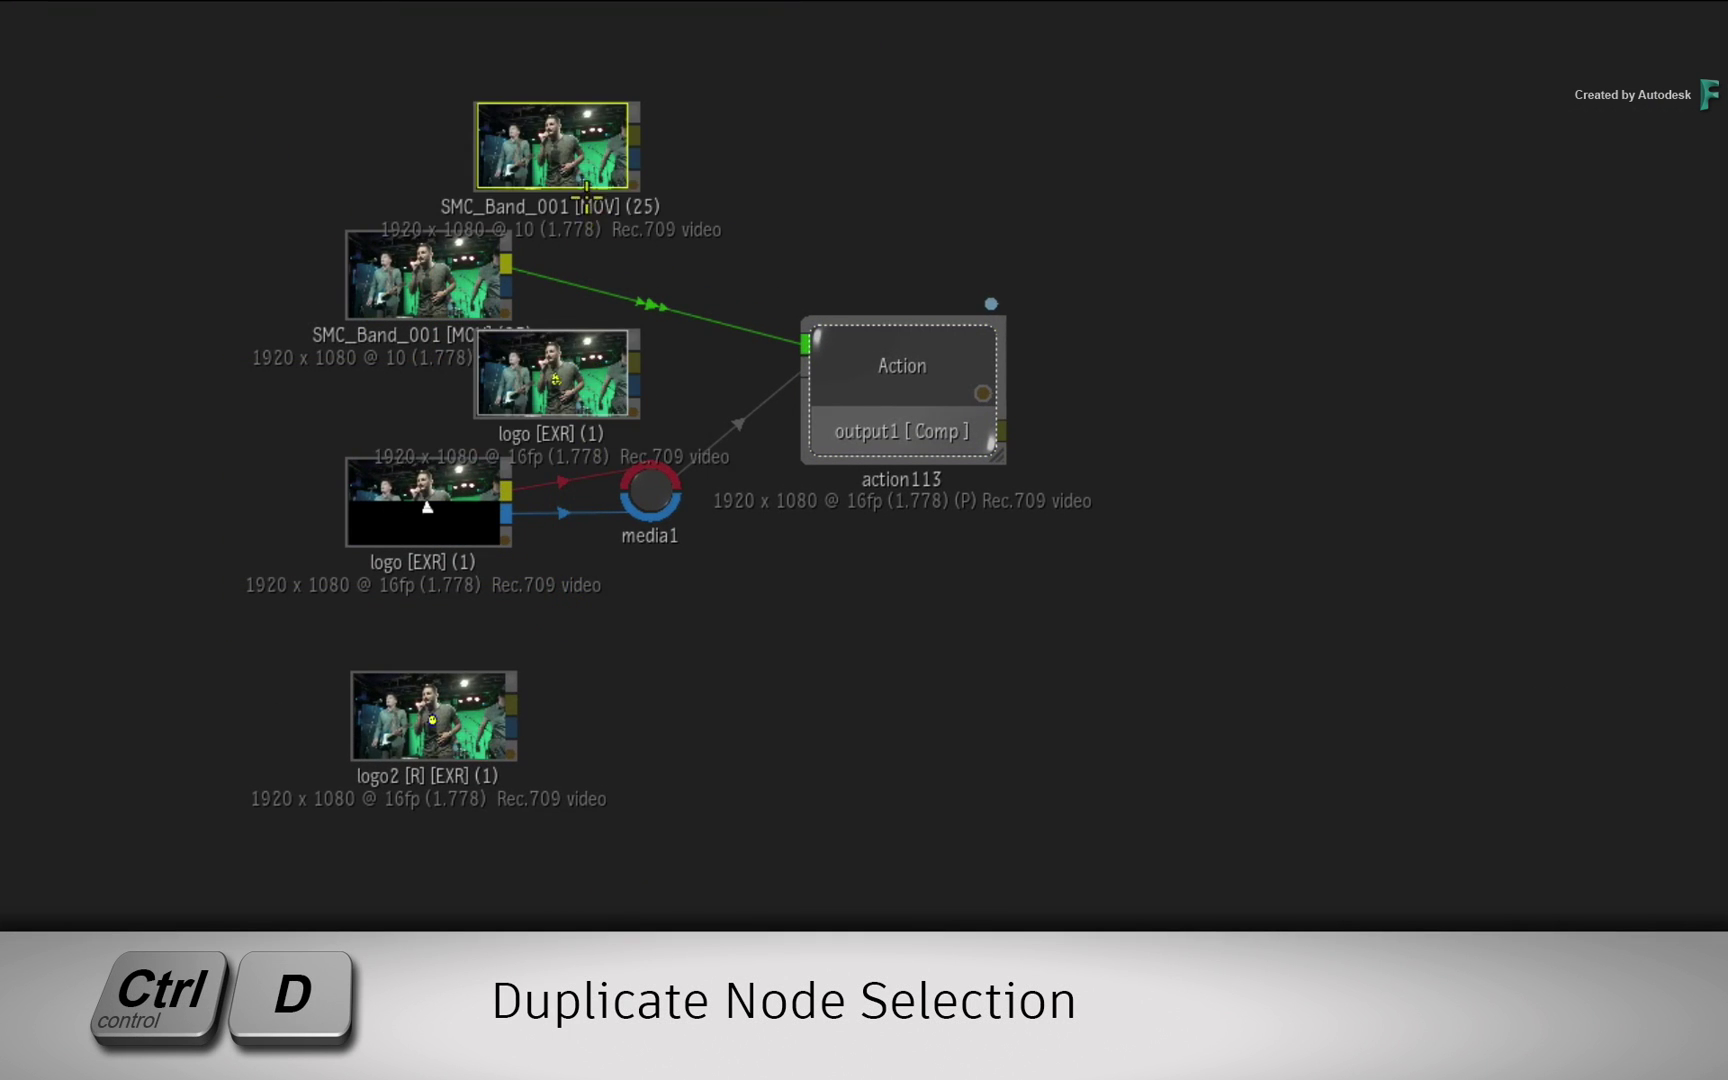
mouse_move(588, 186)
left_mouse_down()
mouse_move(892, 666)
mouse_move(451, 870)
left_mouse_up()
mouse_move(913, 811)
left_mouse_down()
mouse_move(946, 663)
mouse_move(907, 423)
mouse_move(883, 506)
left_mouse_up()
key("grave")
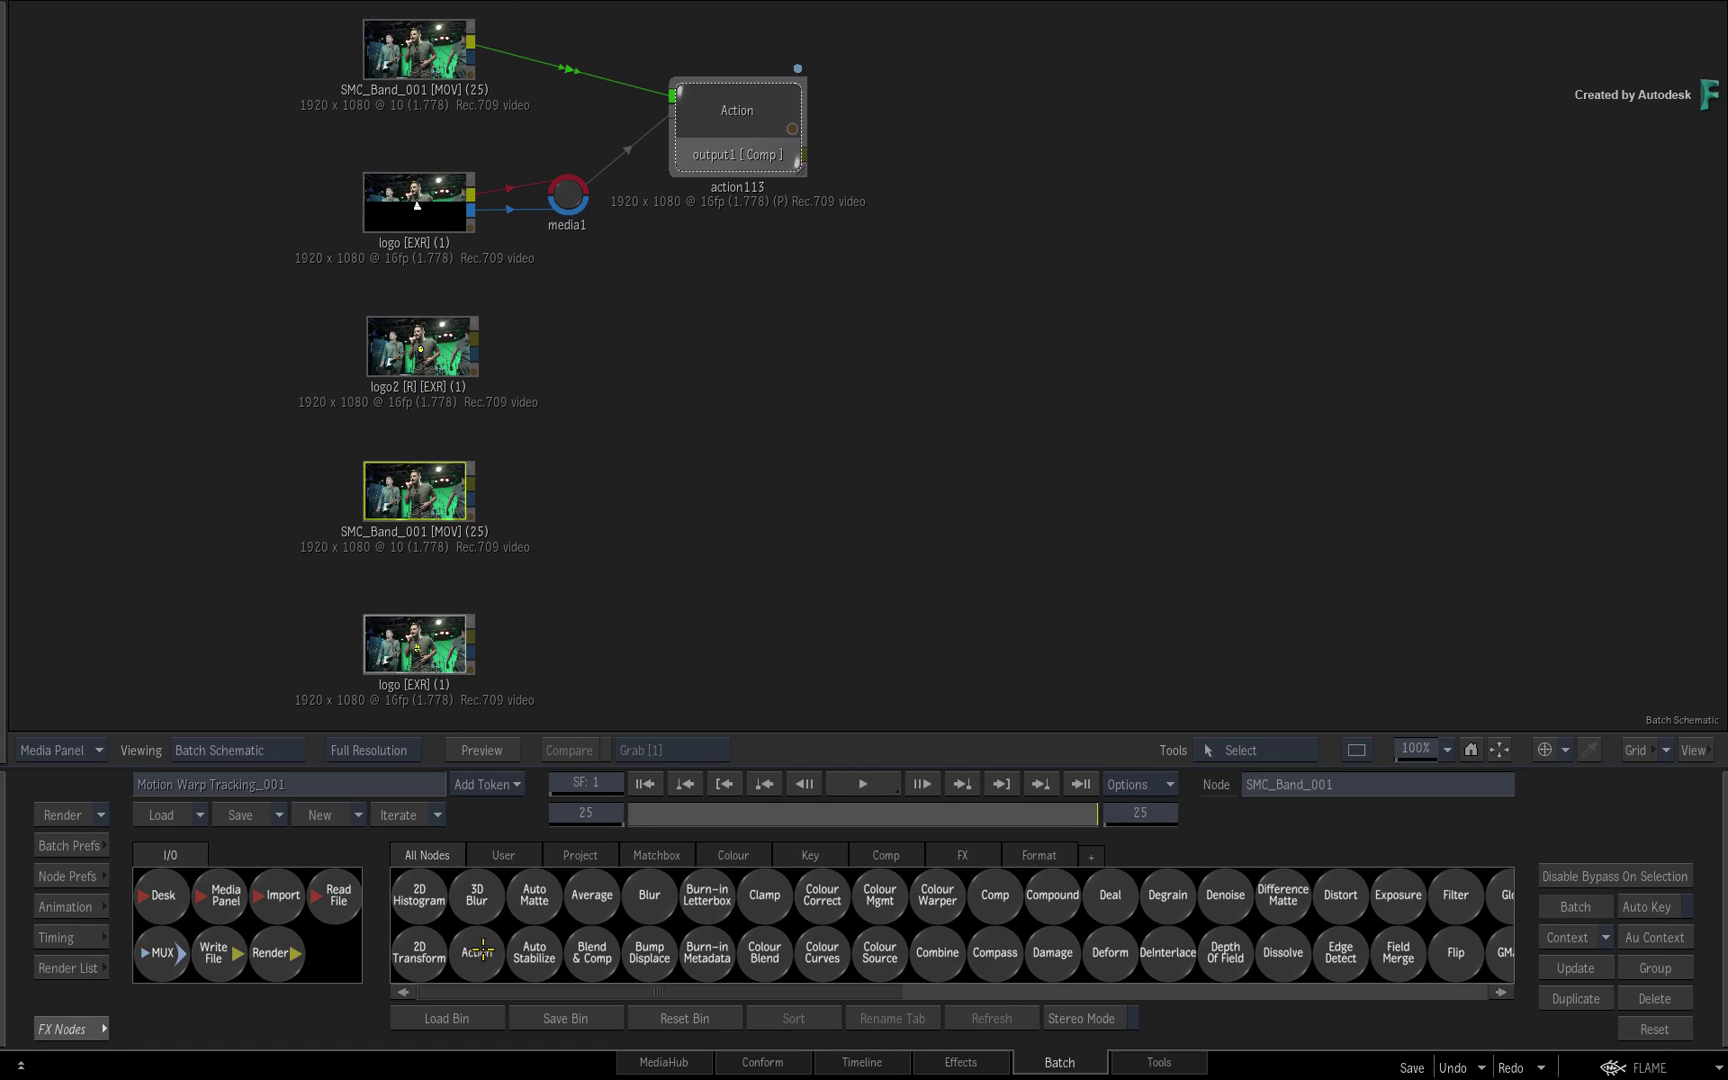
scroll(483, 950, "right", 5)
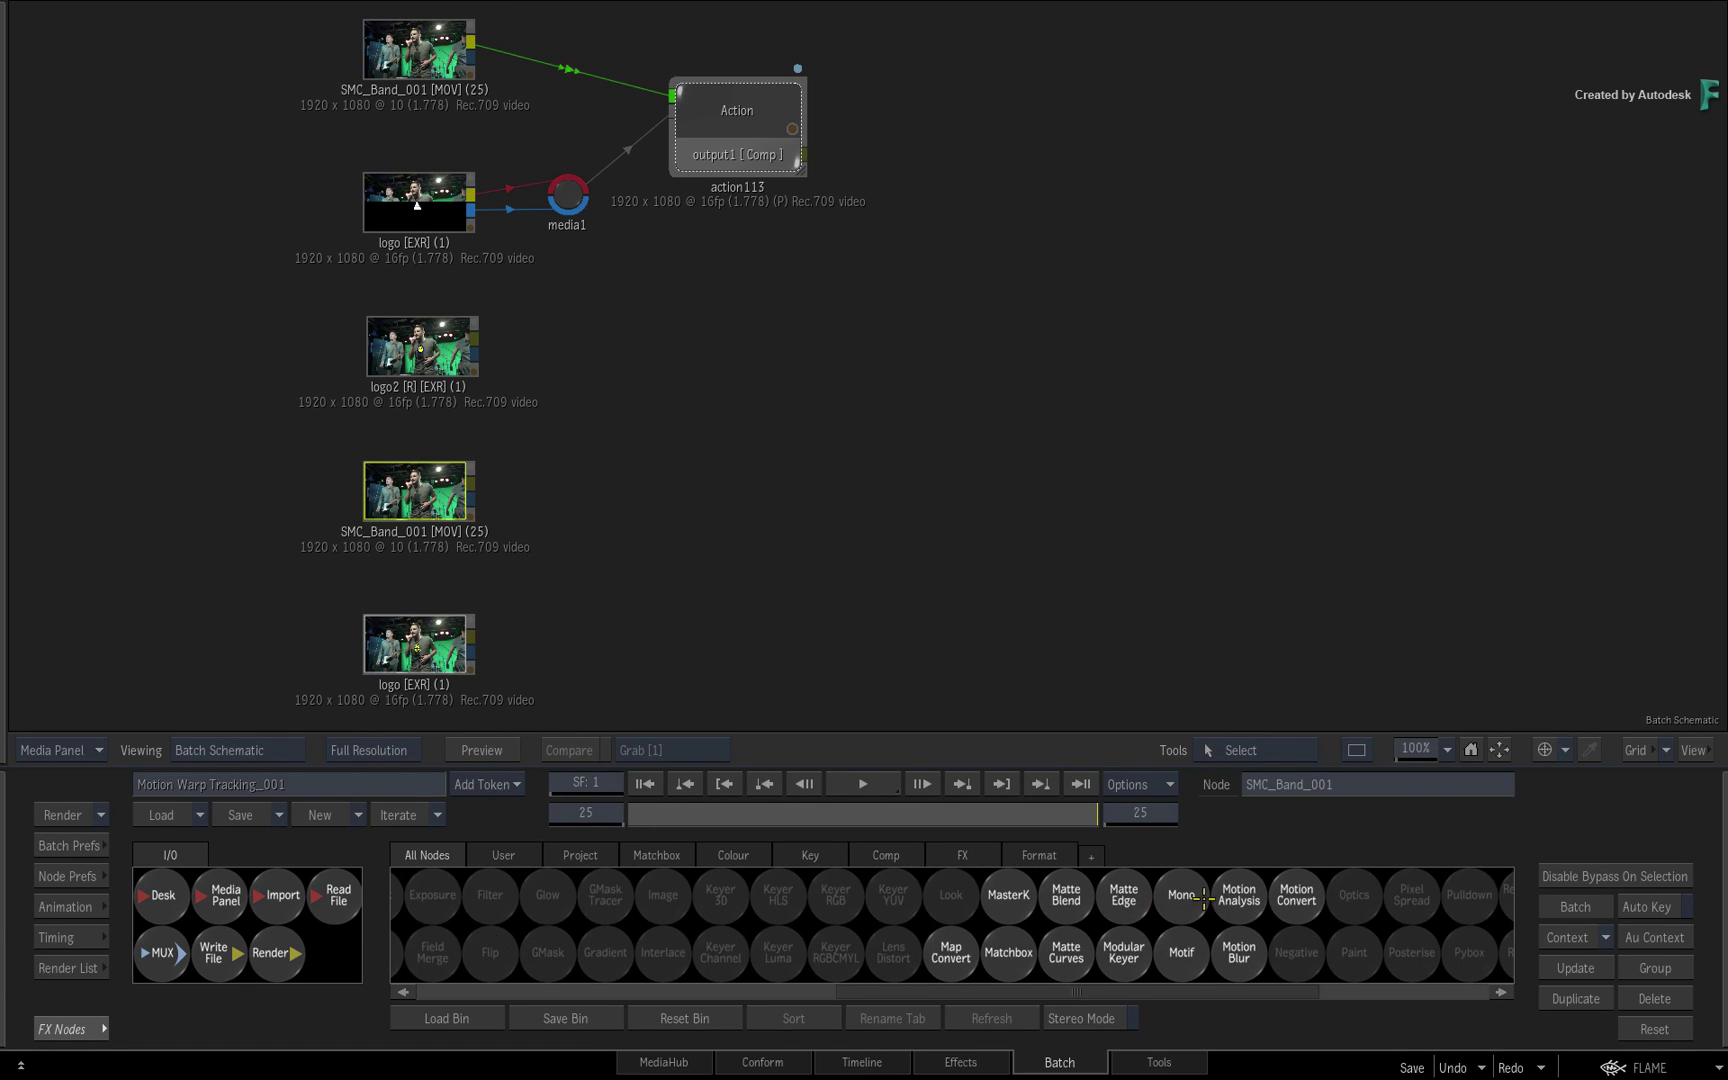
left_click(1208, 900)
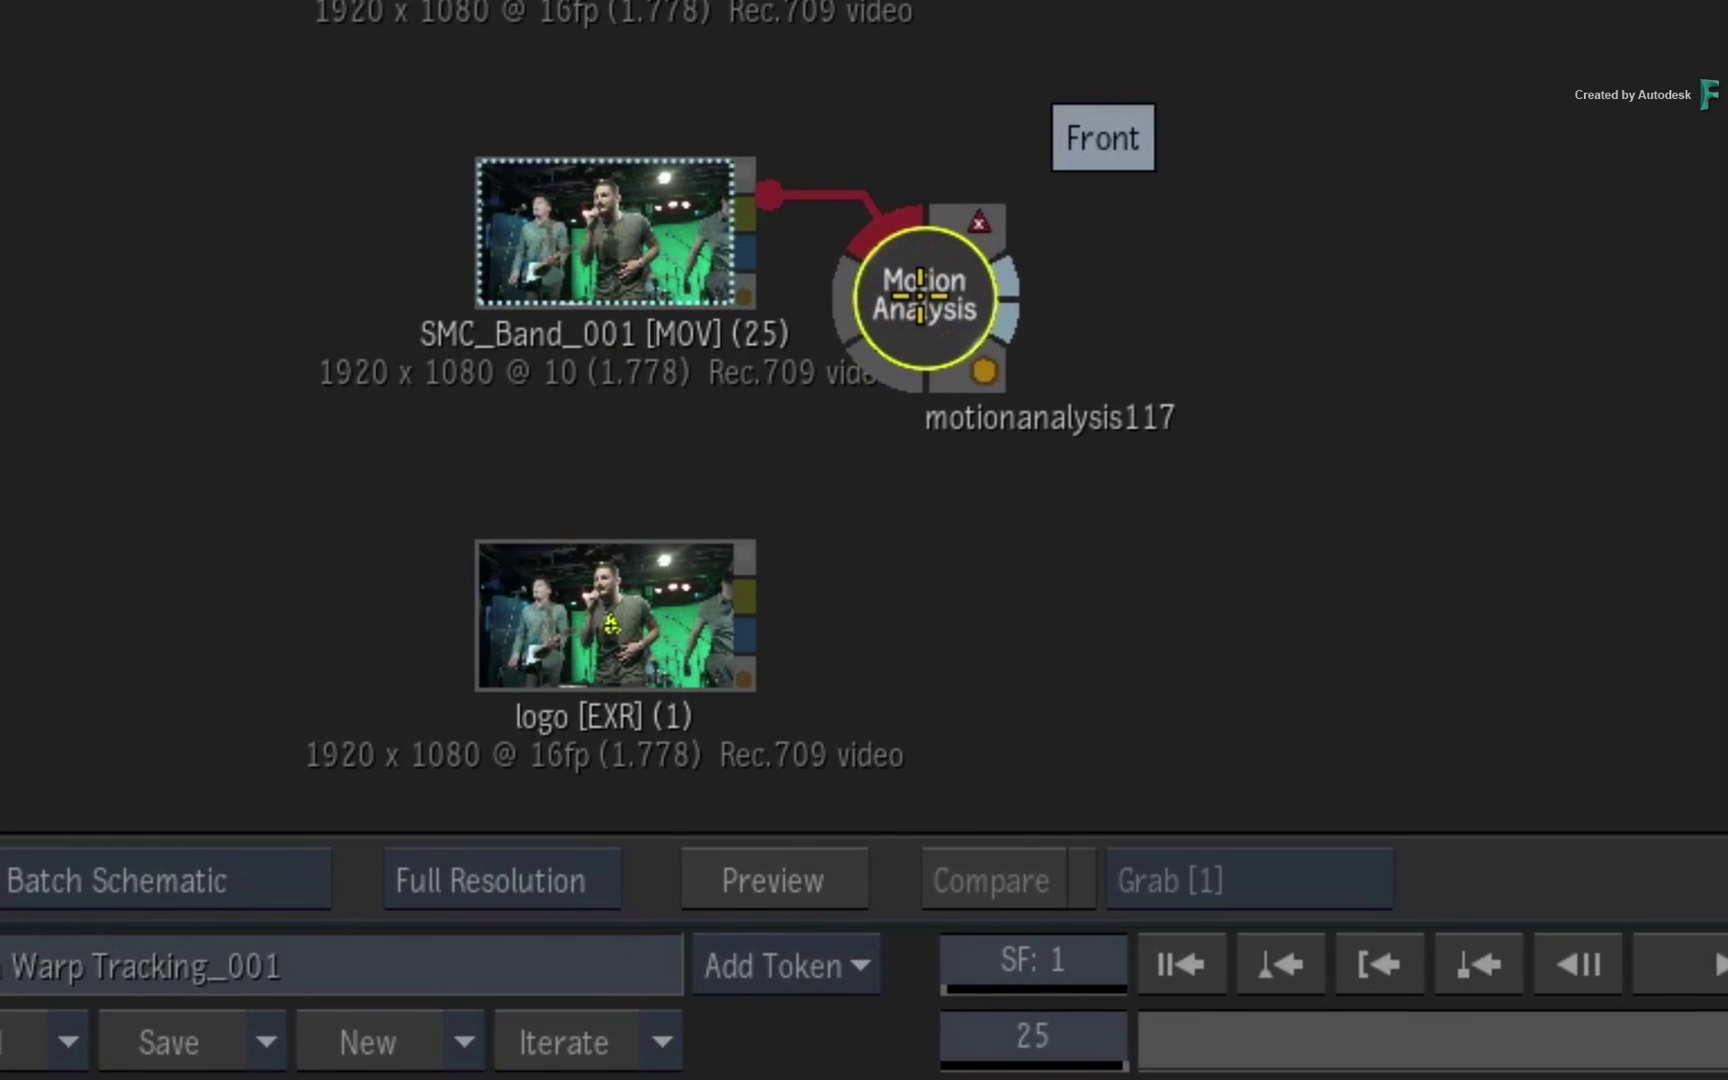
left_click(1192, 279)
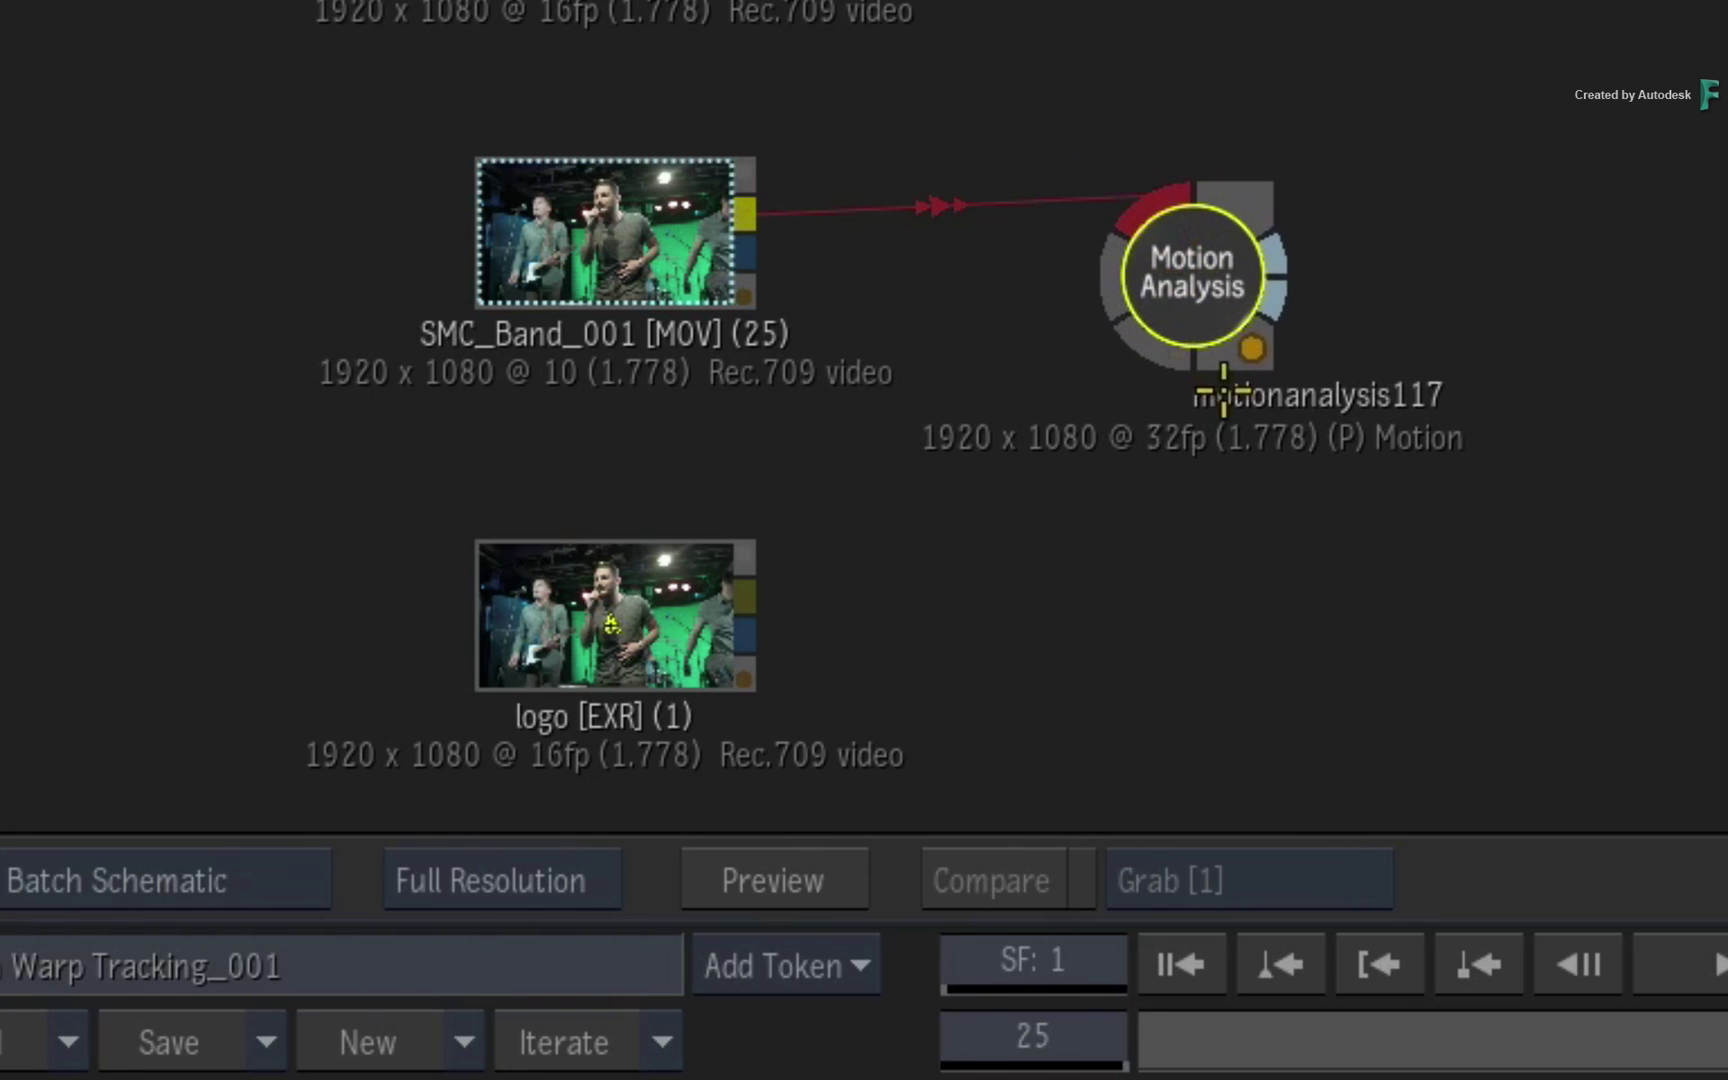
left_click(1196, 300)
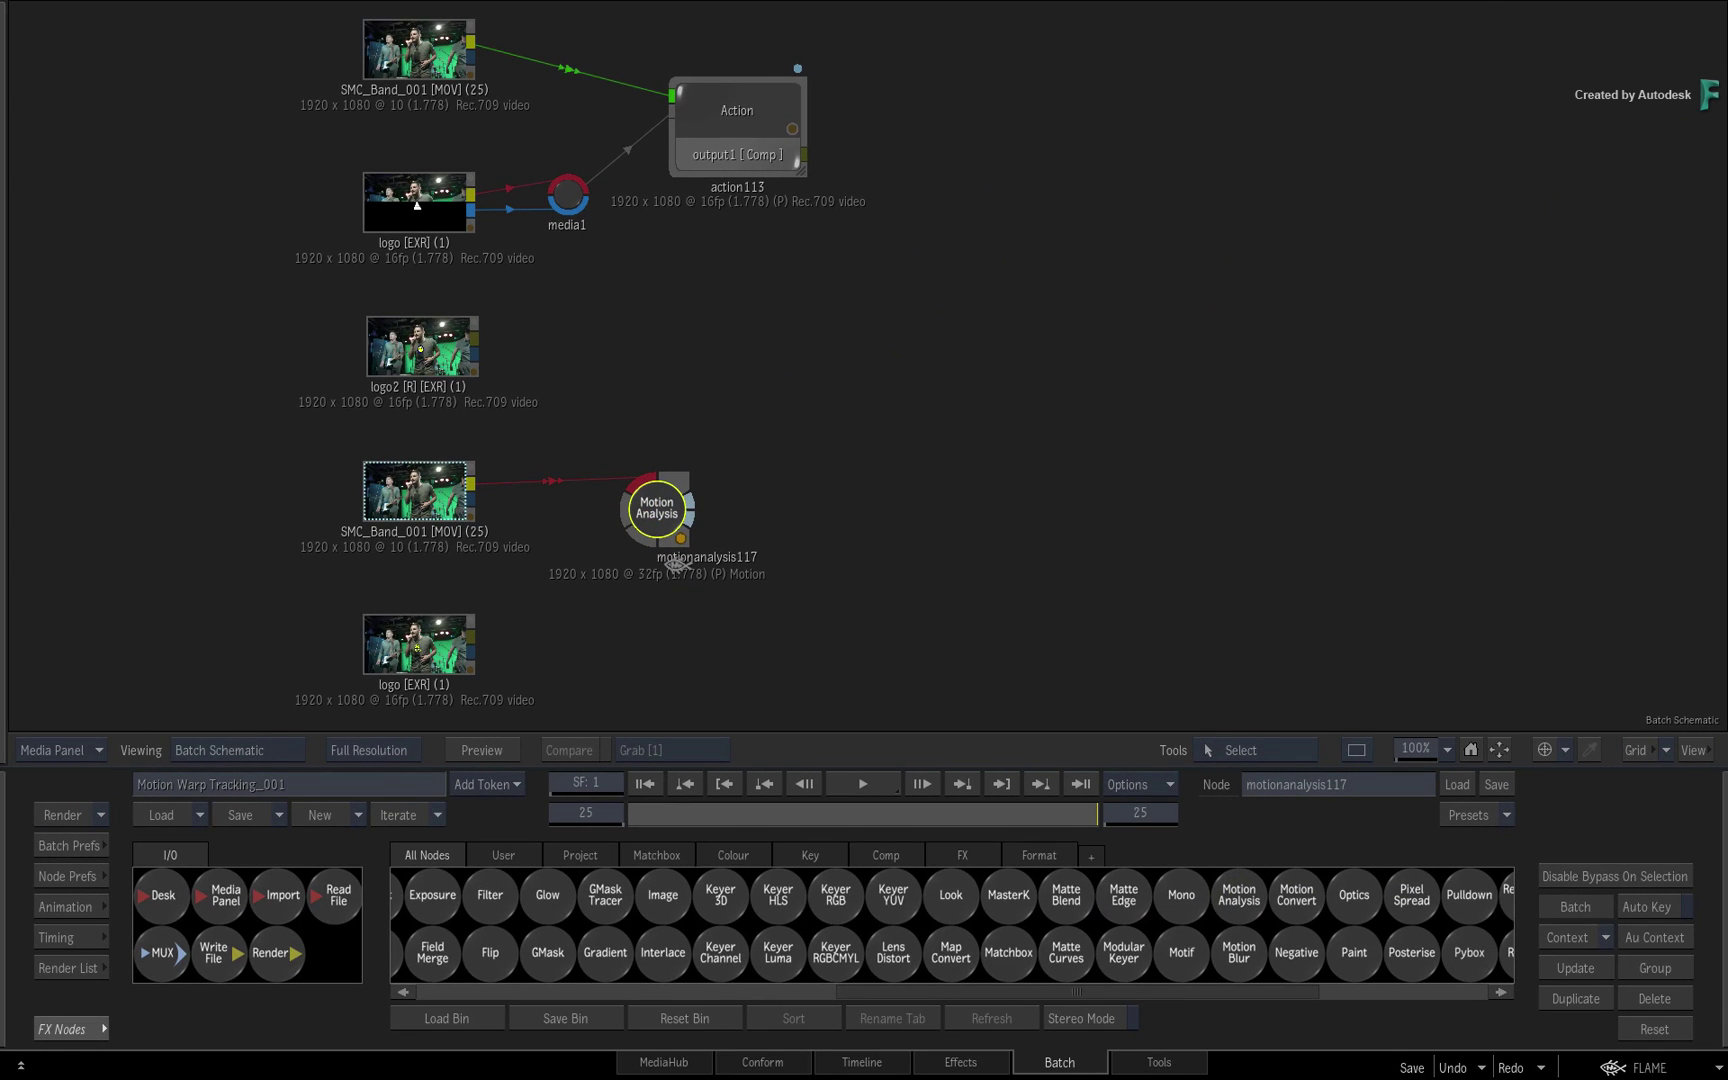
double_click(672, 566)
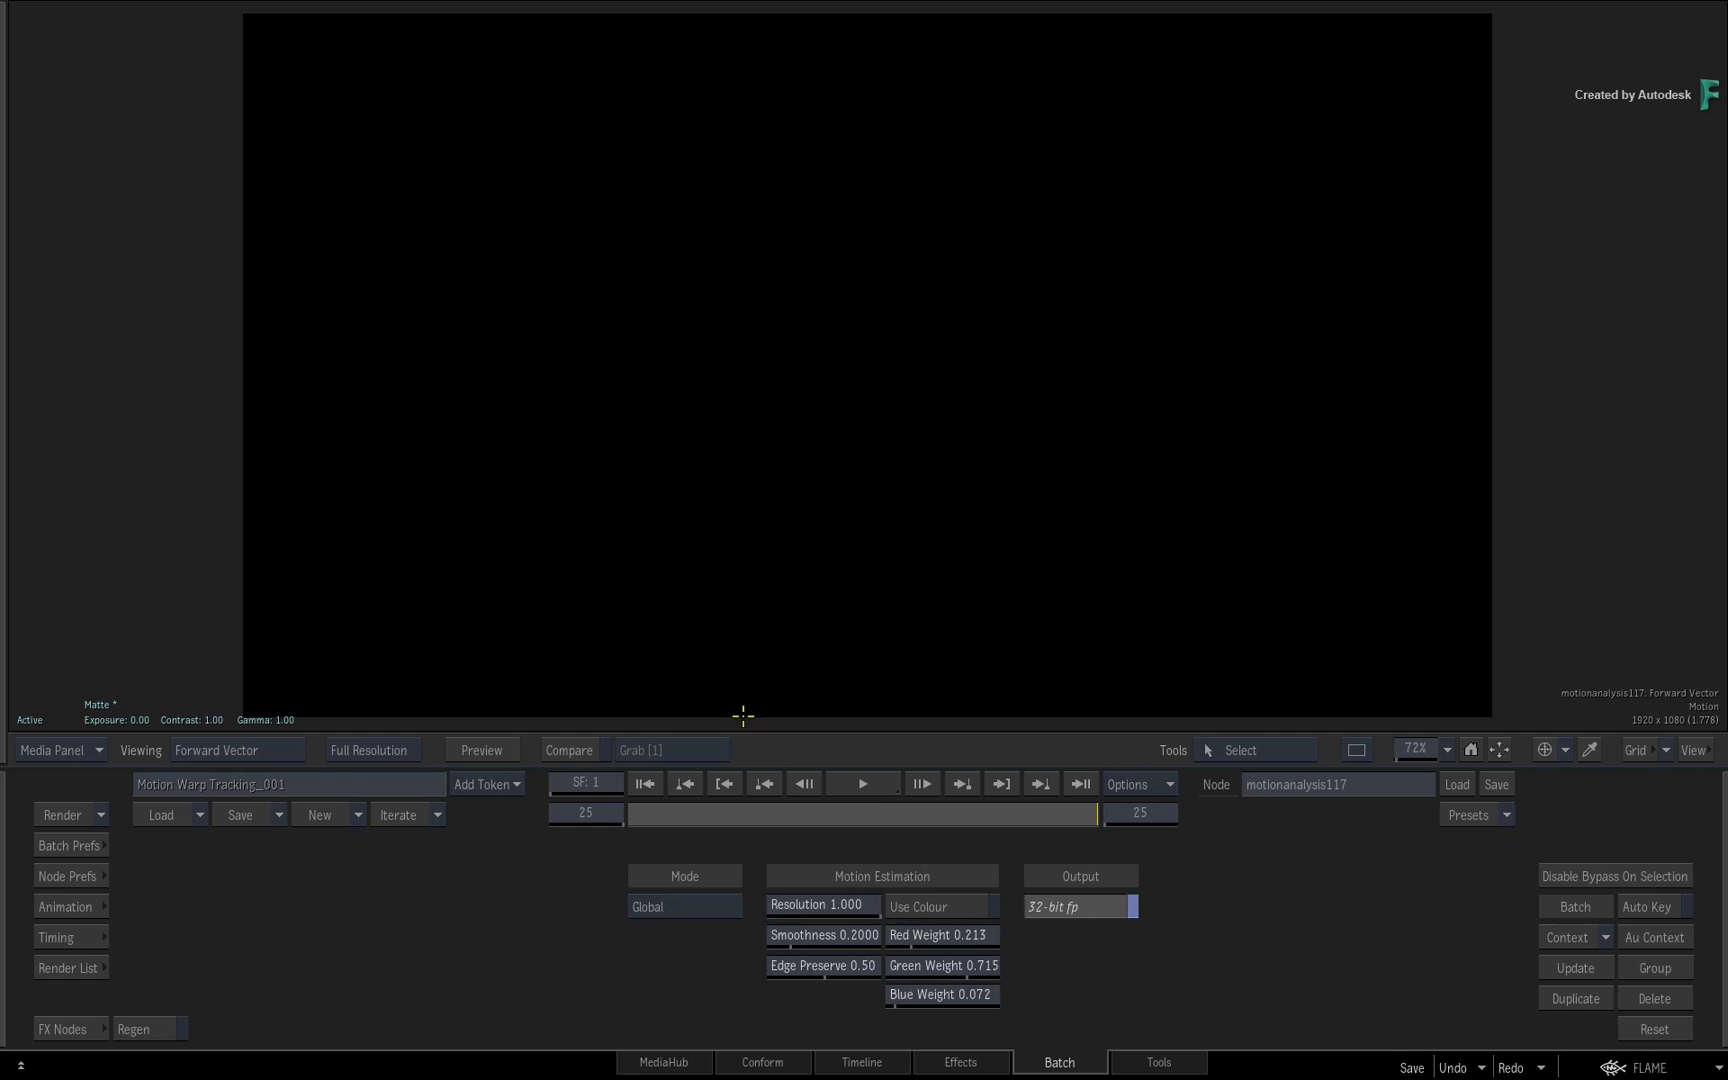
left_click_drag(1046, 813, 961, 821)
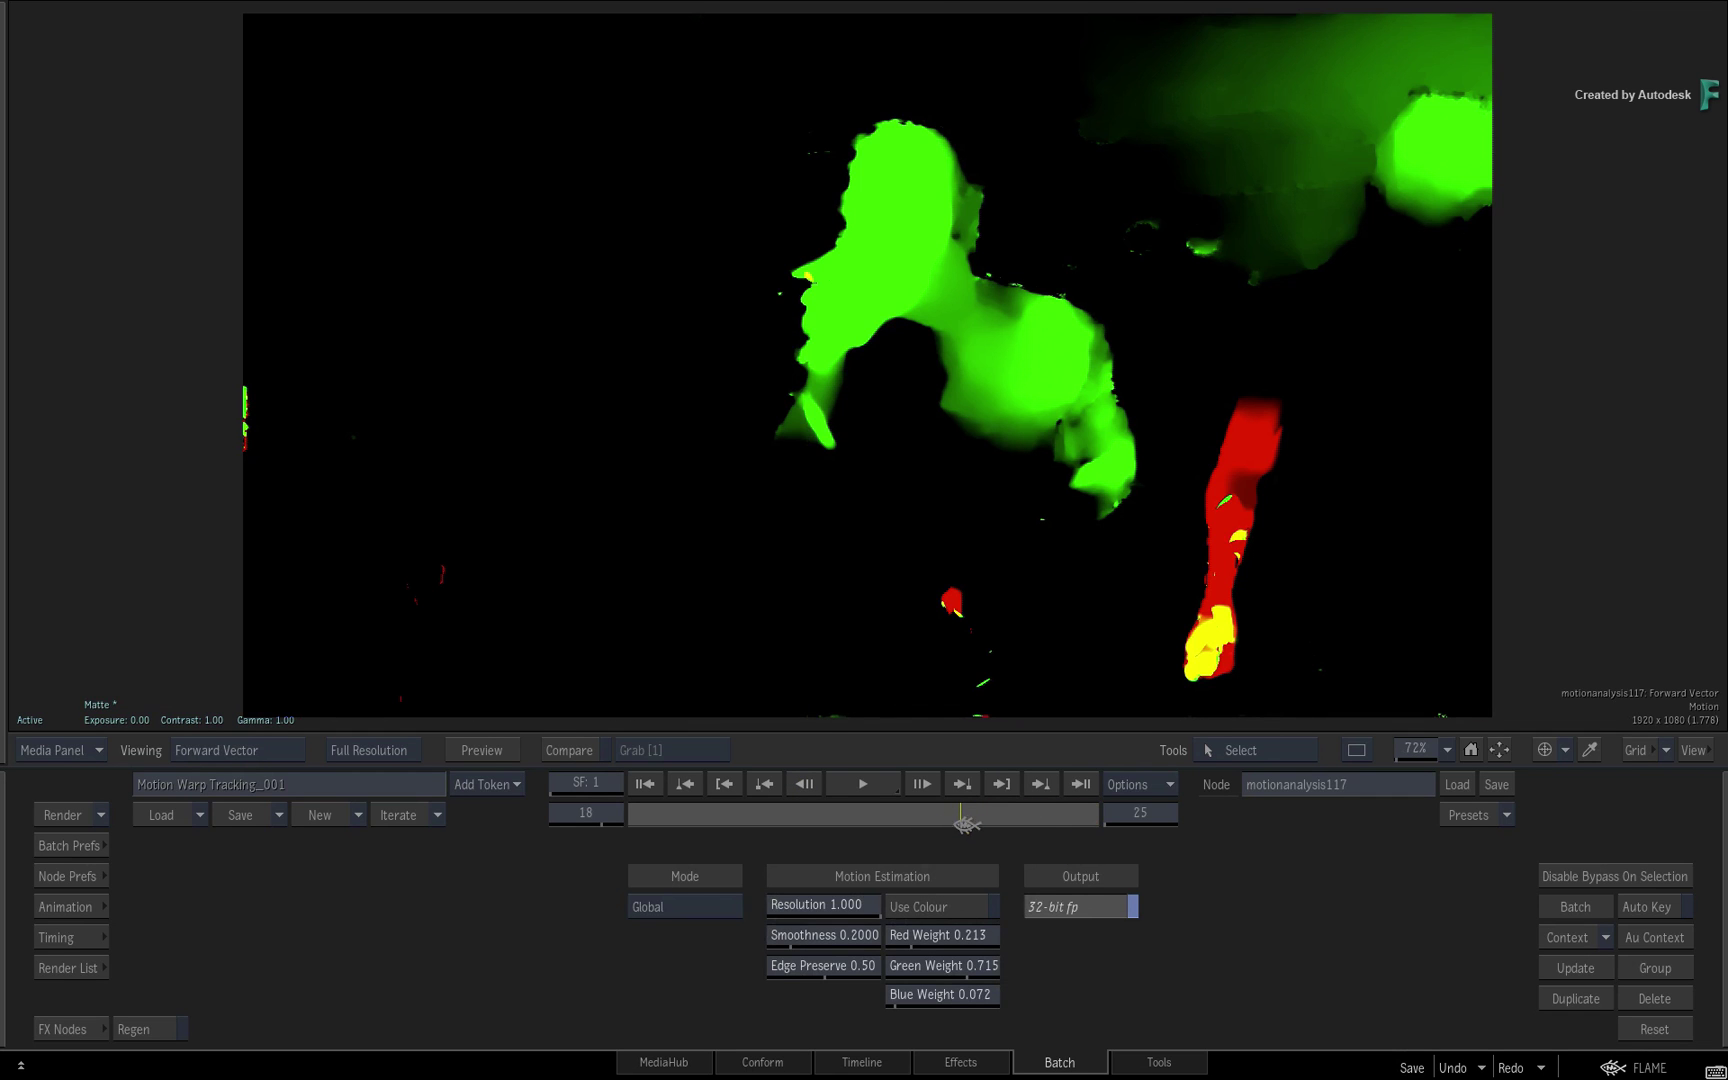
key("Down")
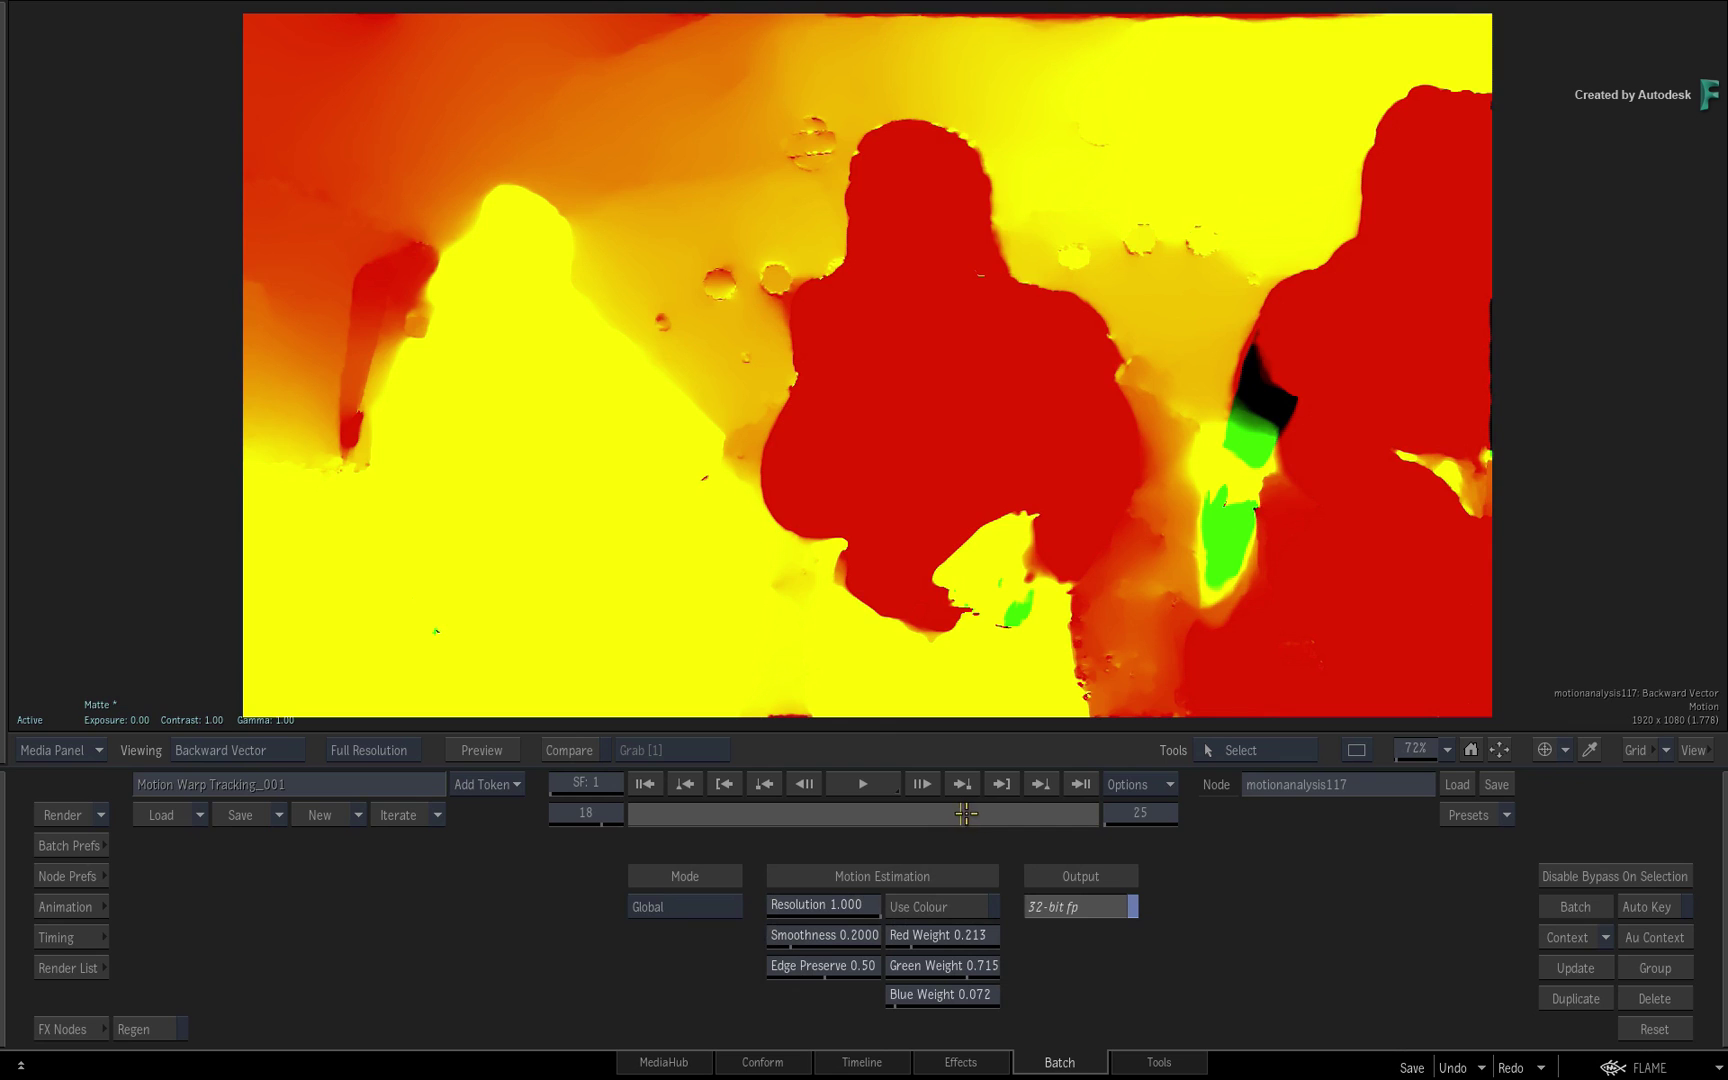
left_click_drag(999, 807, 984, 829)
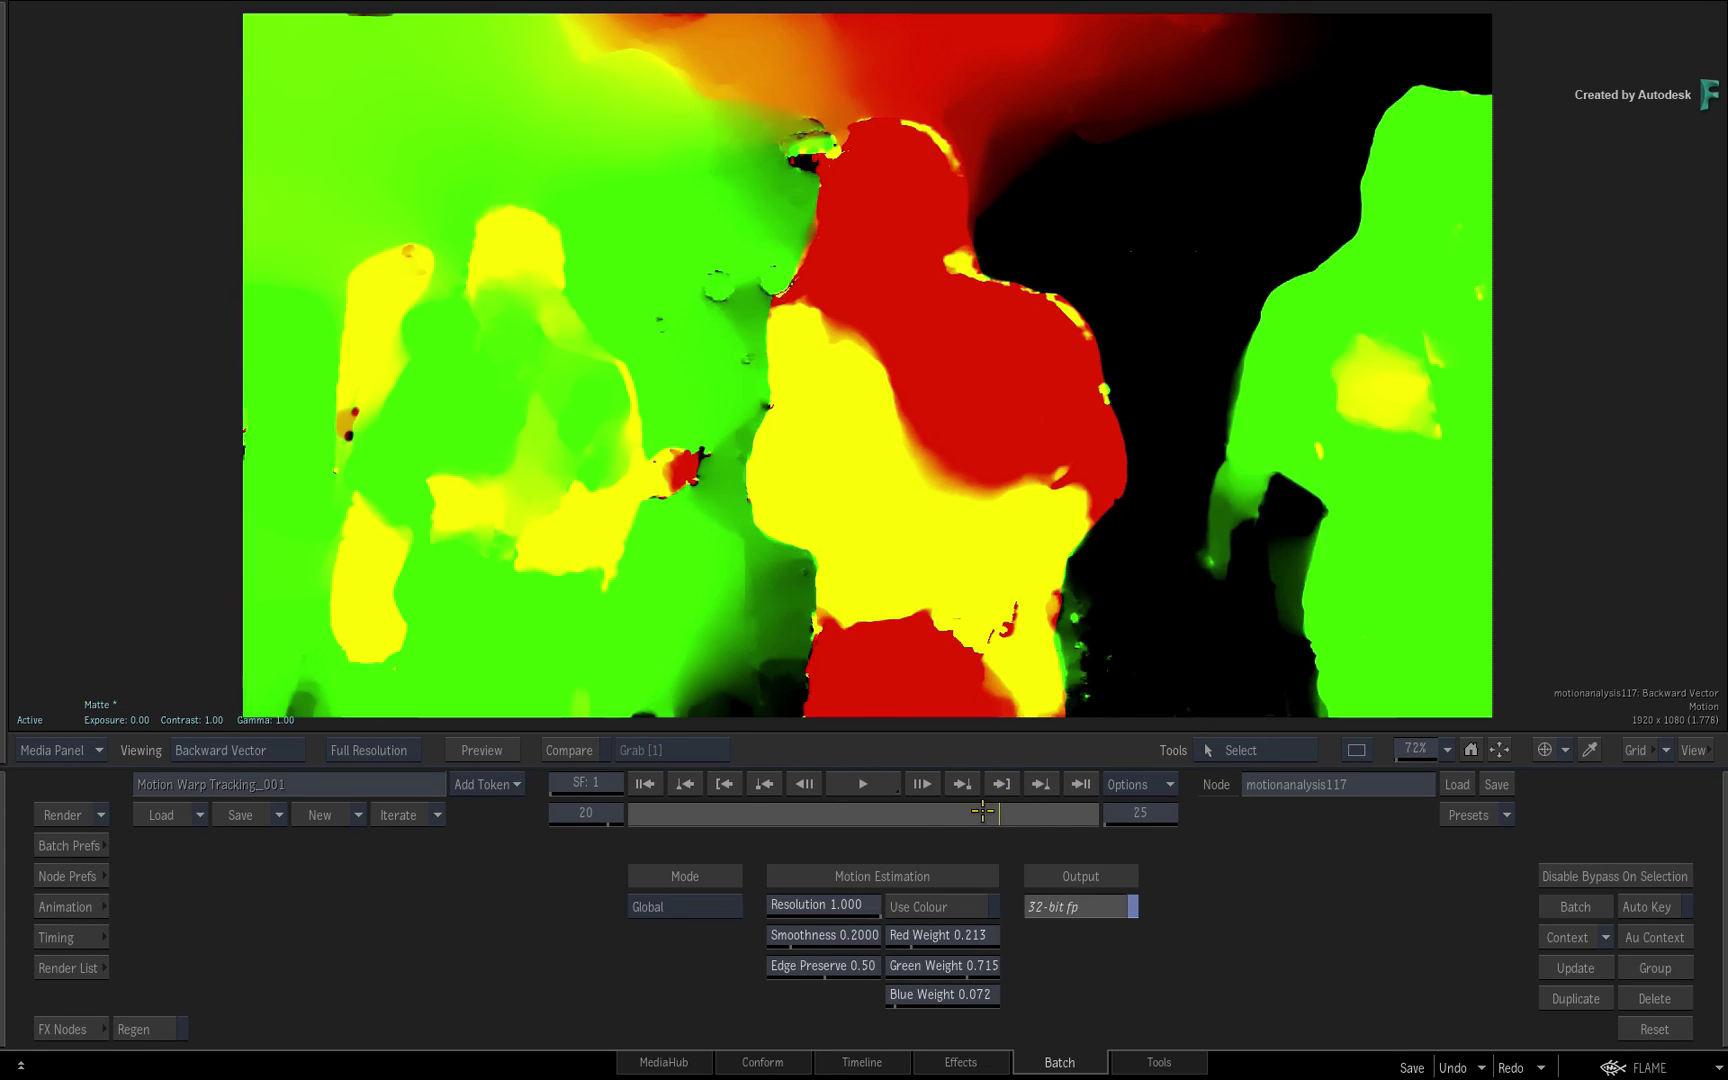
key("Down")
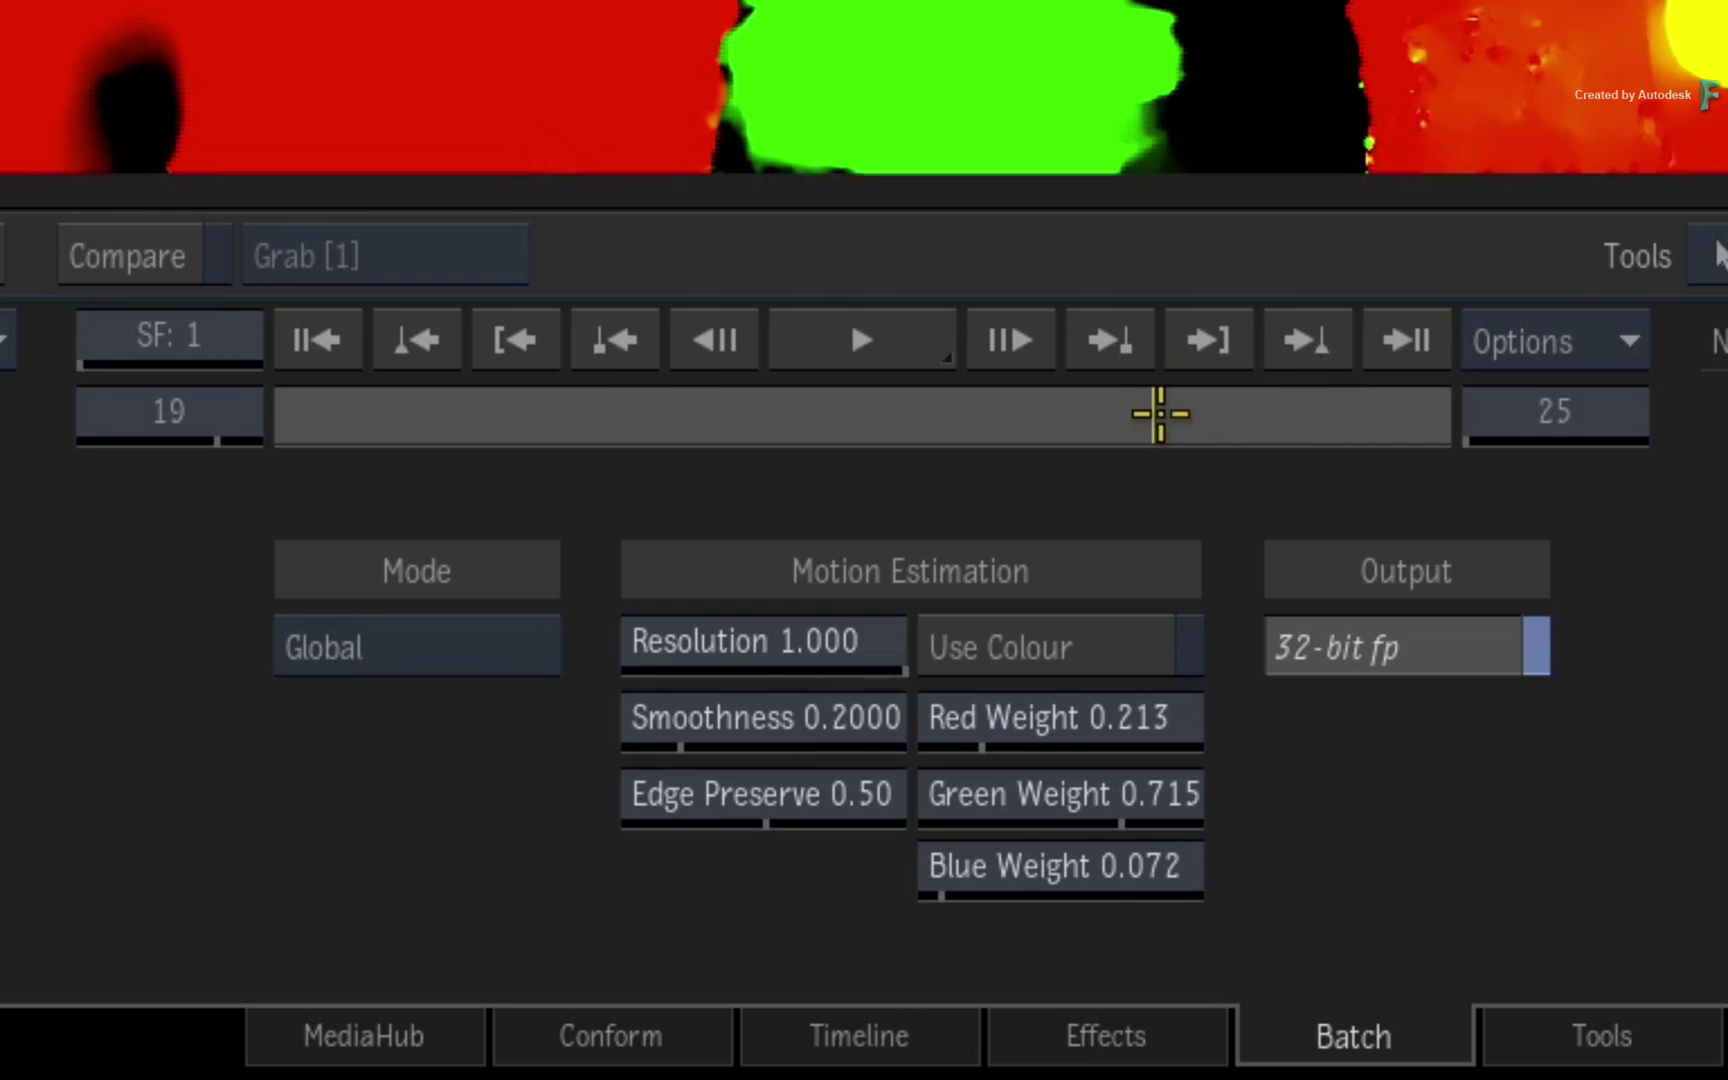
mouse_move(1161, 414)
left_mouse_down()
mouse_move(1440, 413)
mouse_move(1450, 430)
left_mouse_up()
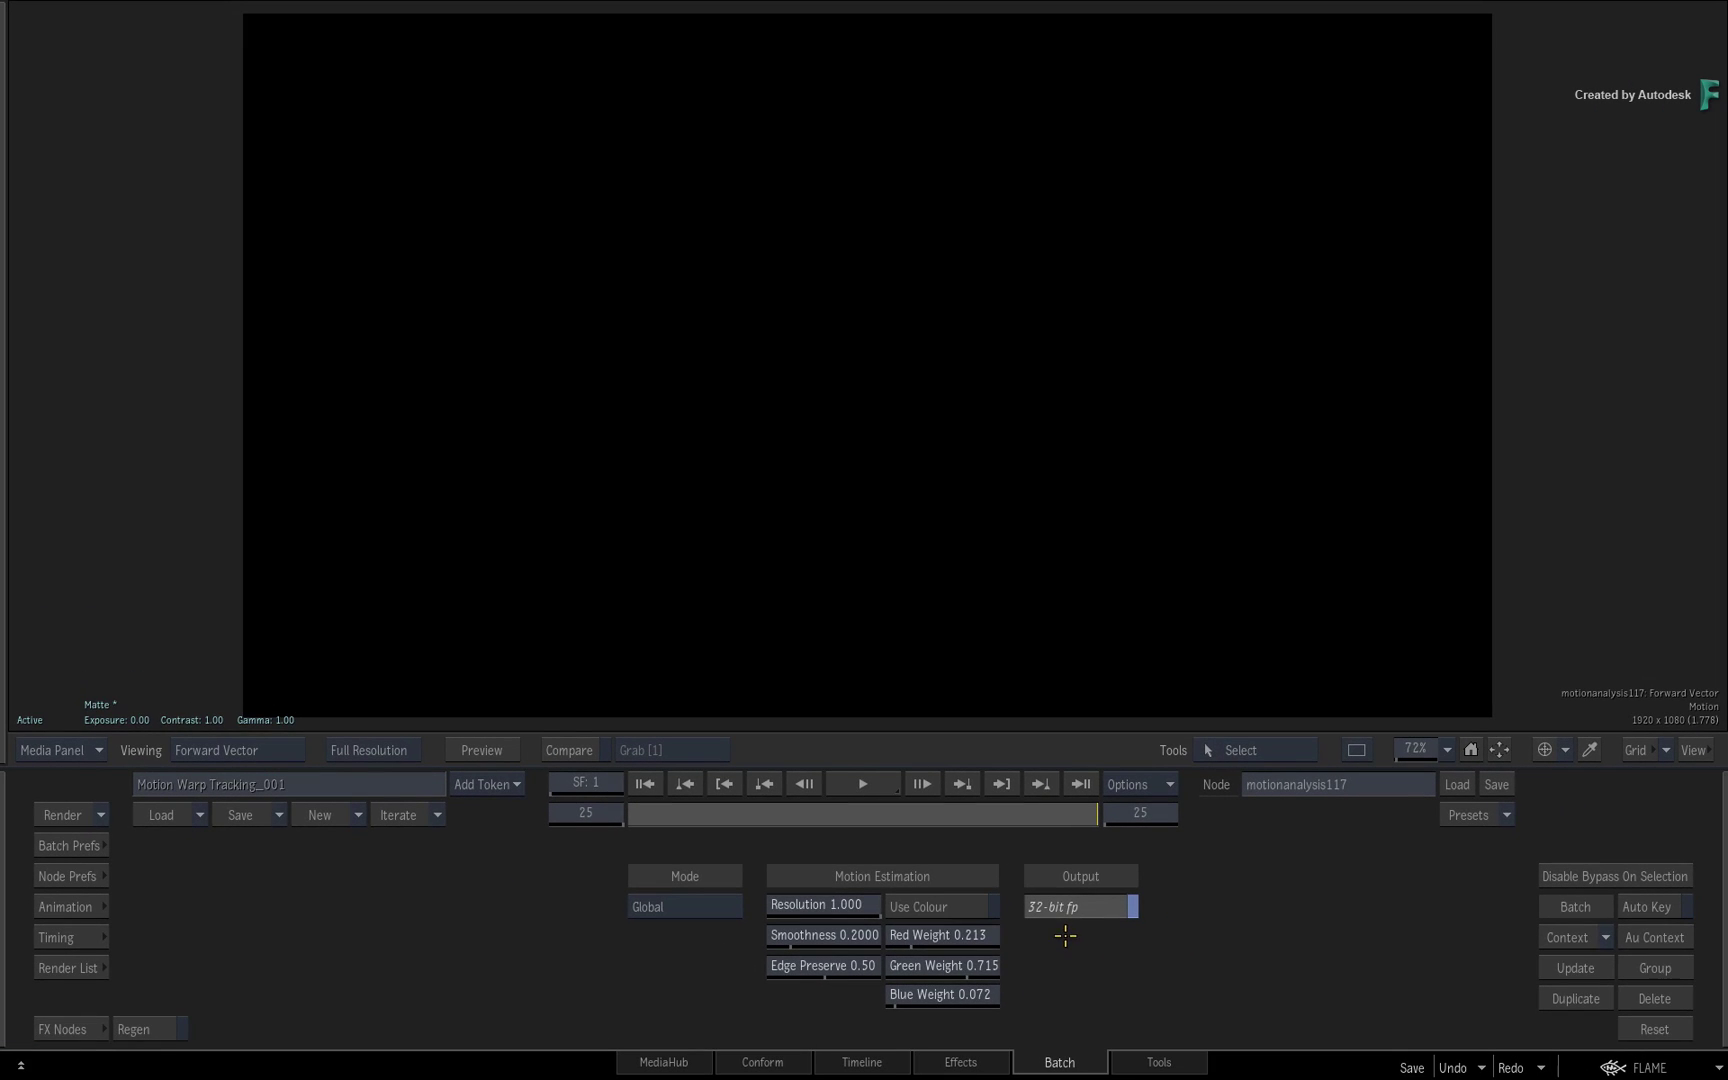
key("Escape")
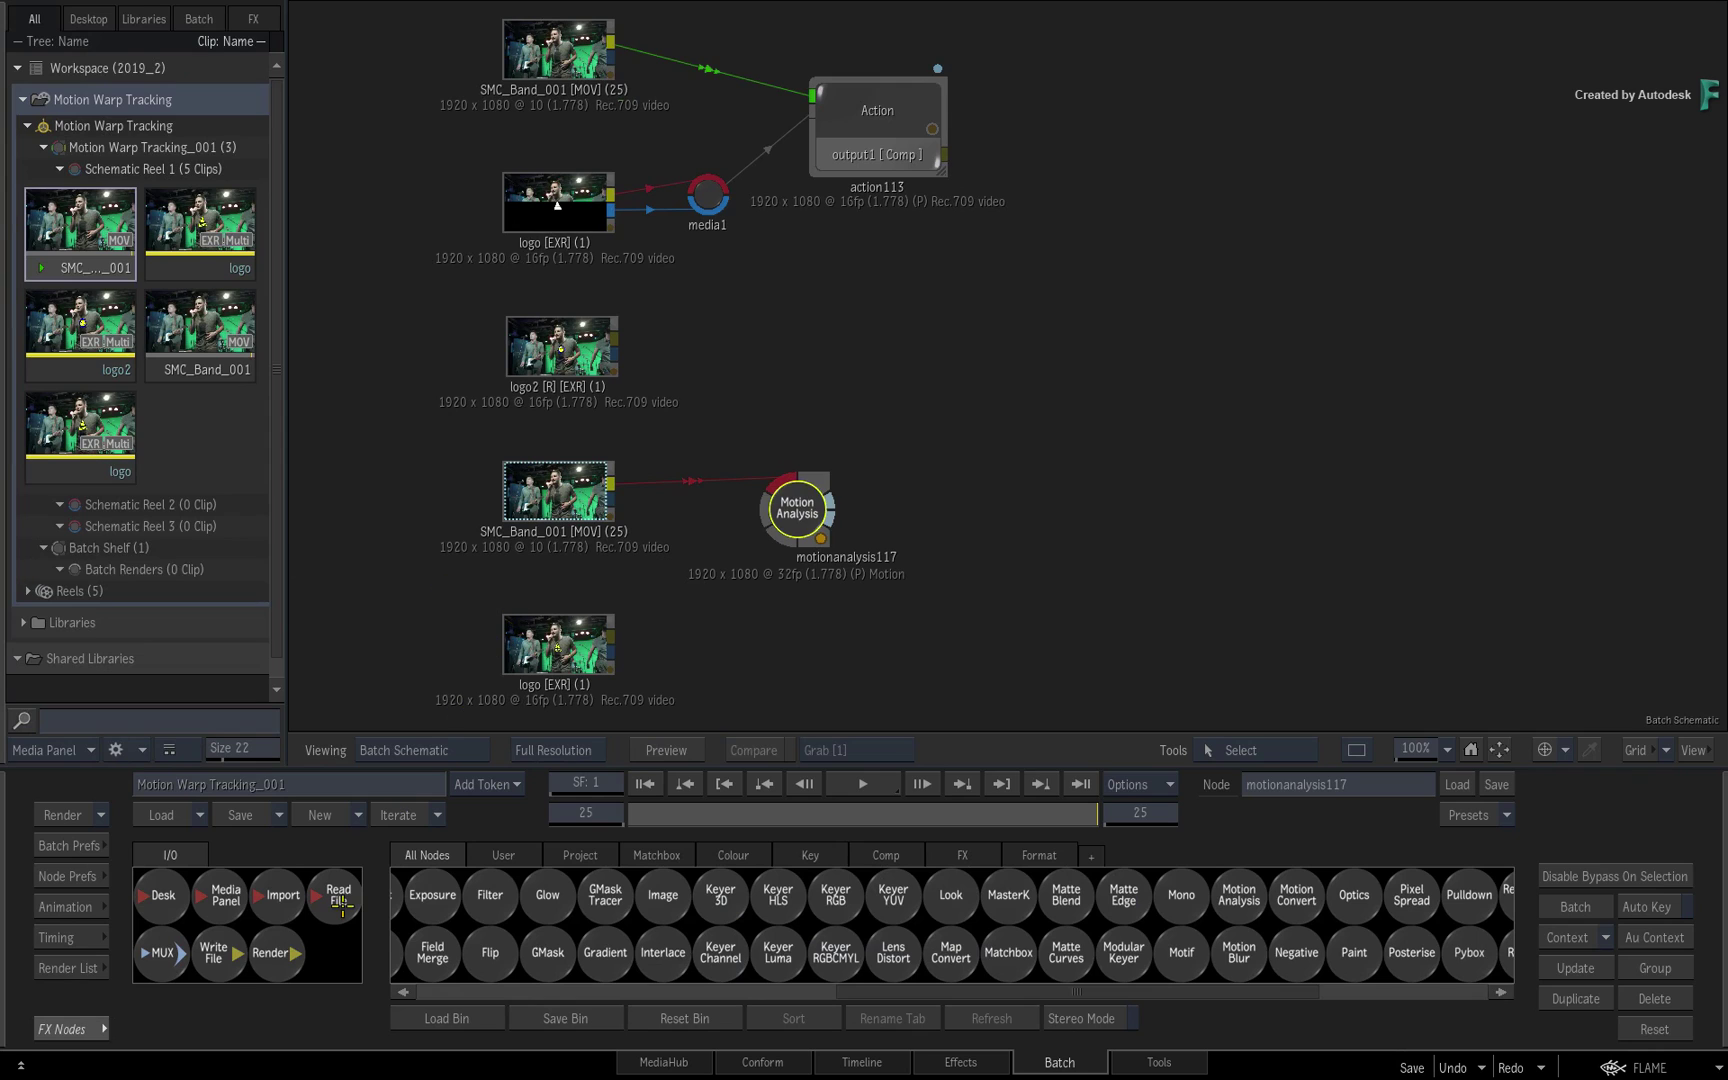
Step: Add a Render node set to Multi-Channel format, 2 channels, 32-bit fp
left_click_drag(275, 957, 1021, 526)
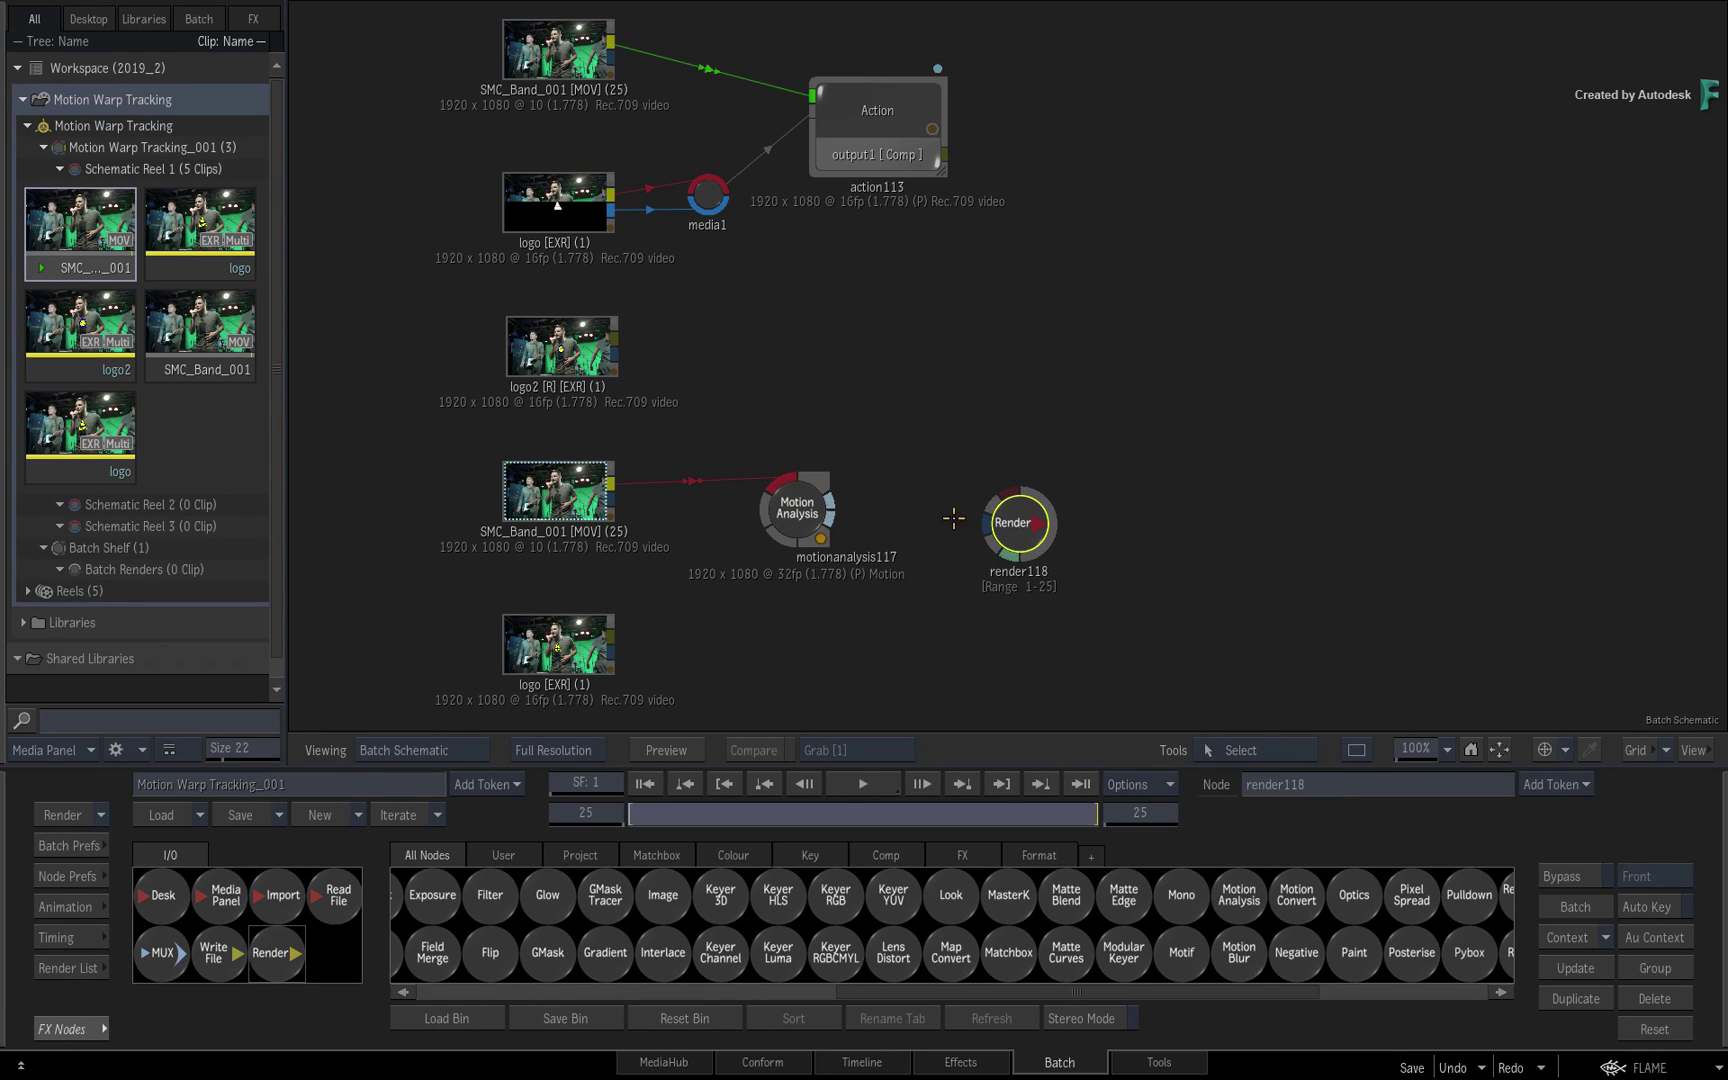
double_click(1013, 523)
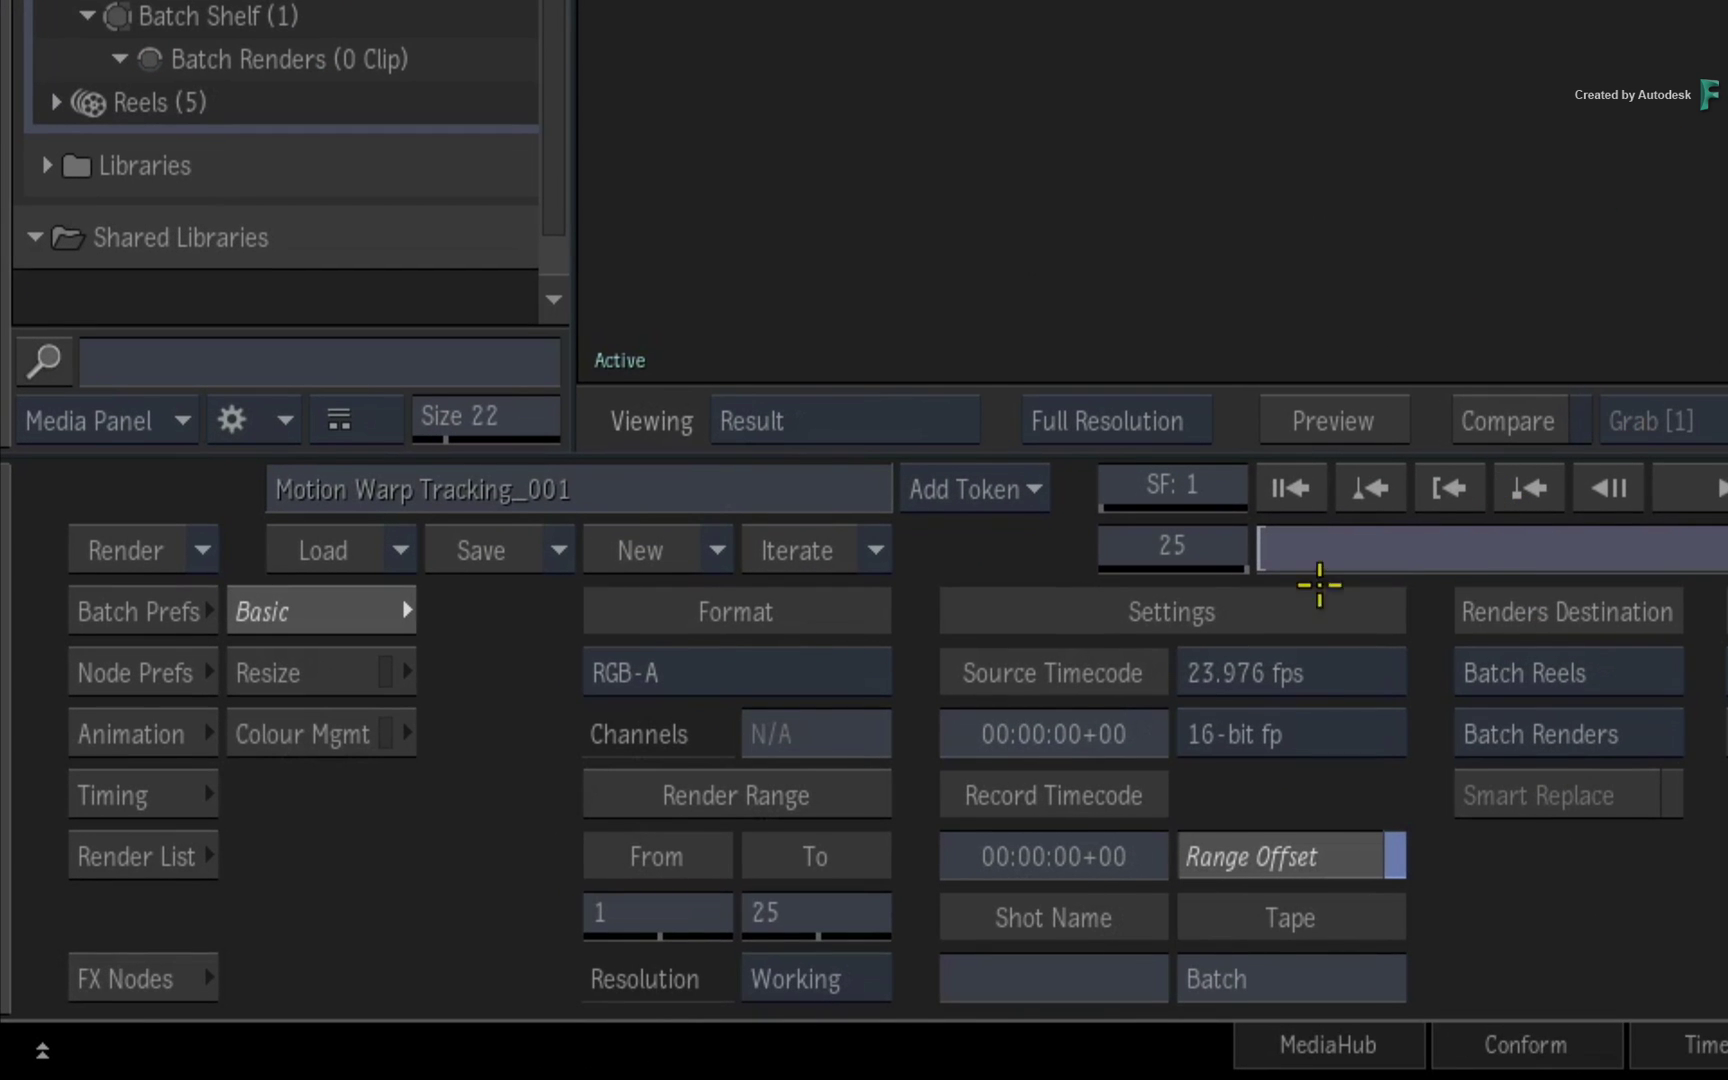
left_click(812, 673)
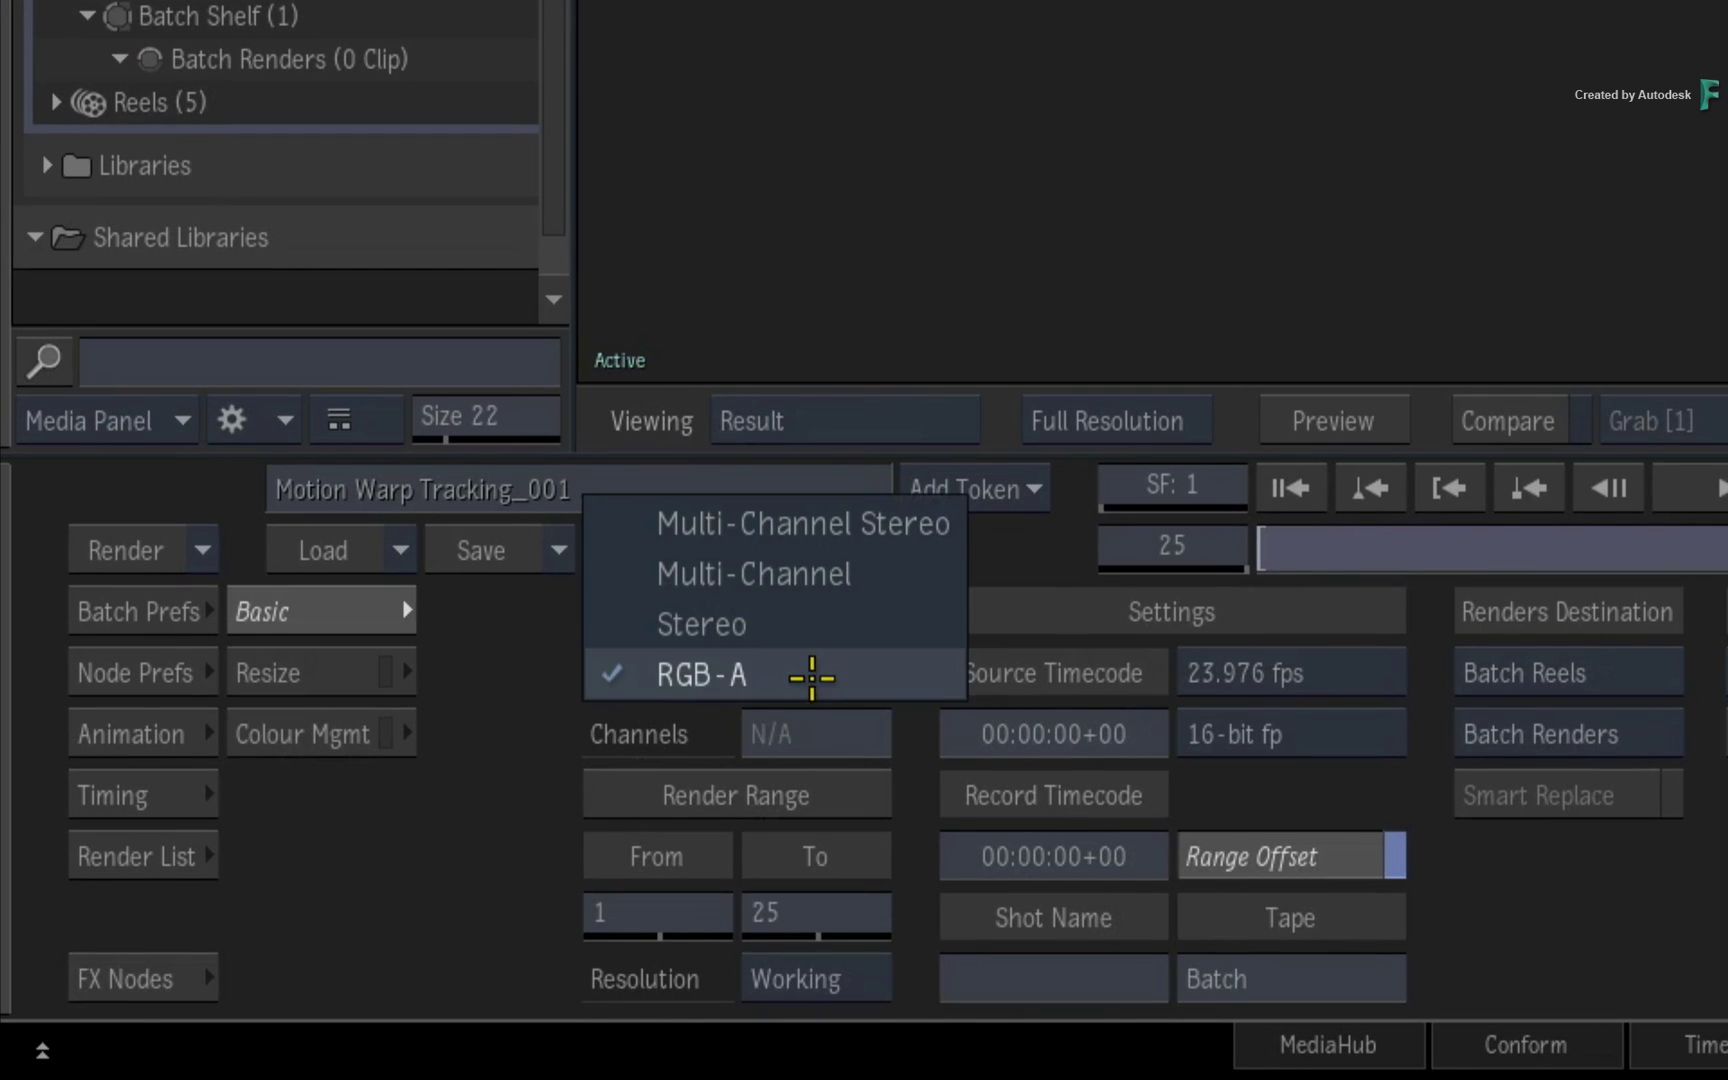
left_click(811, 573)
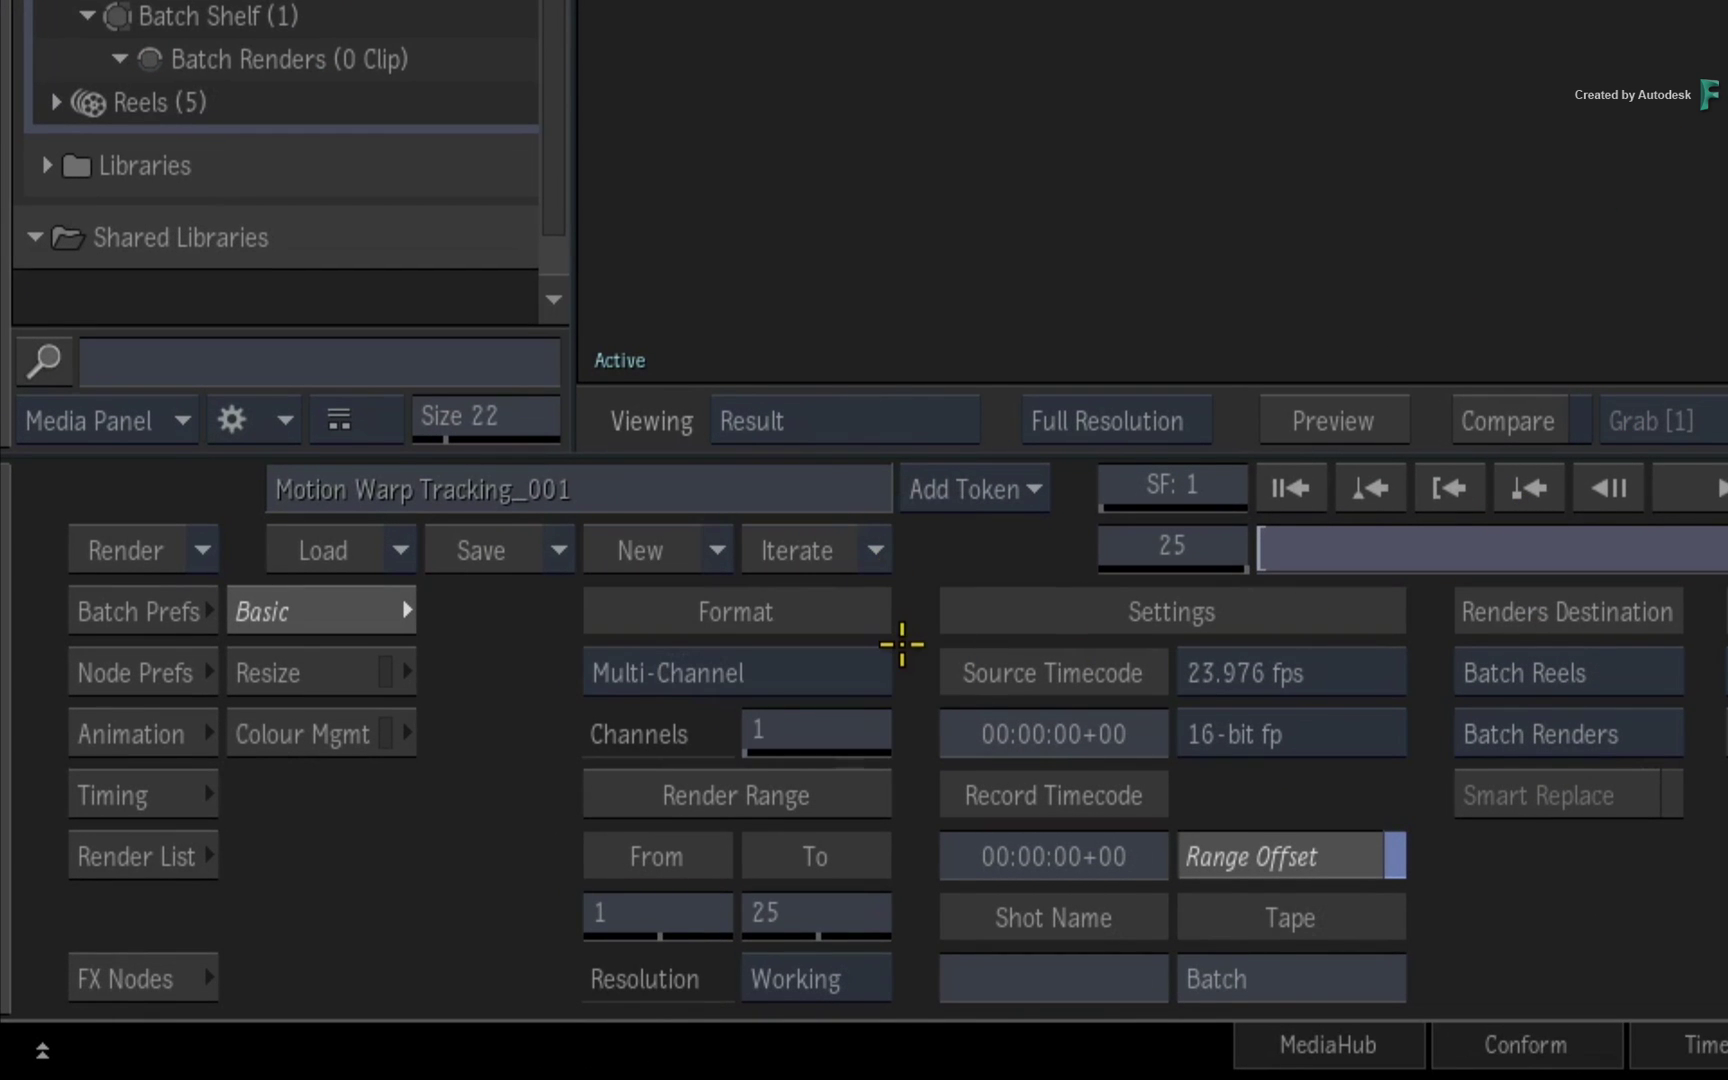
left_click(856, 733)
left_click(779, 606)
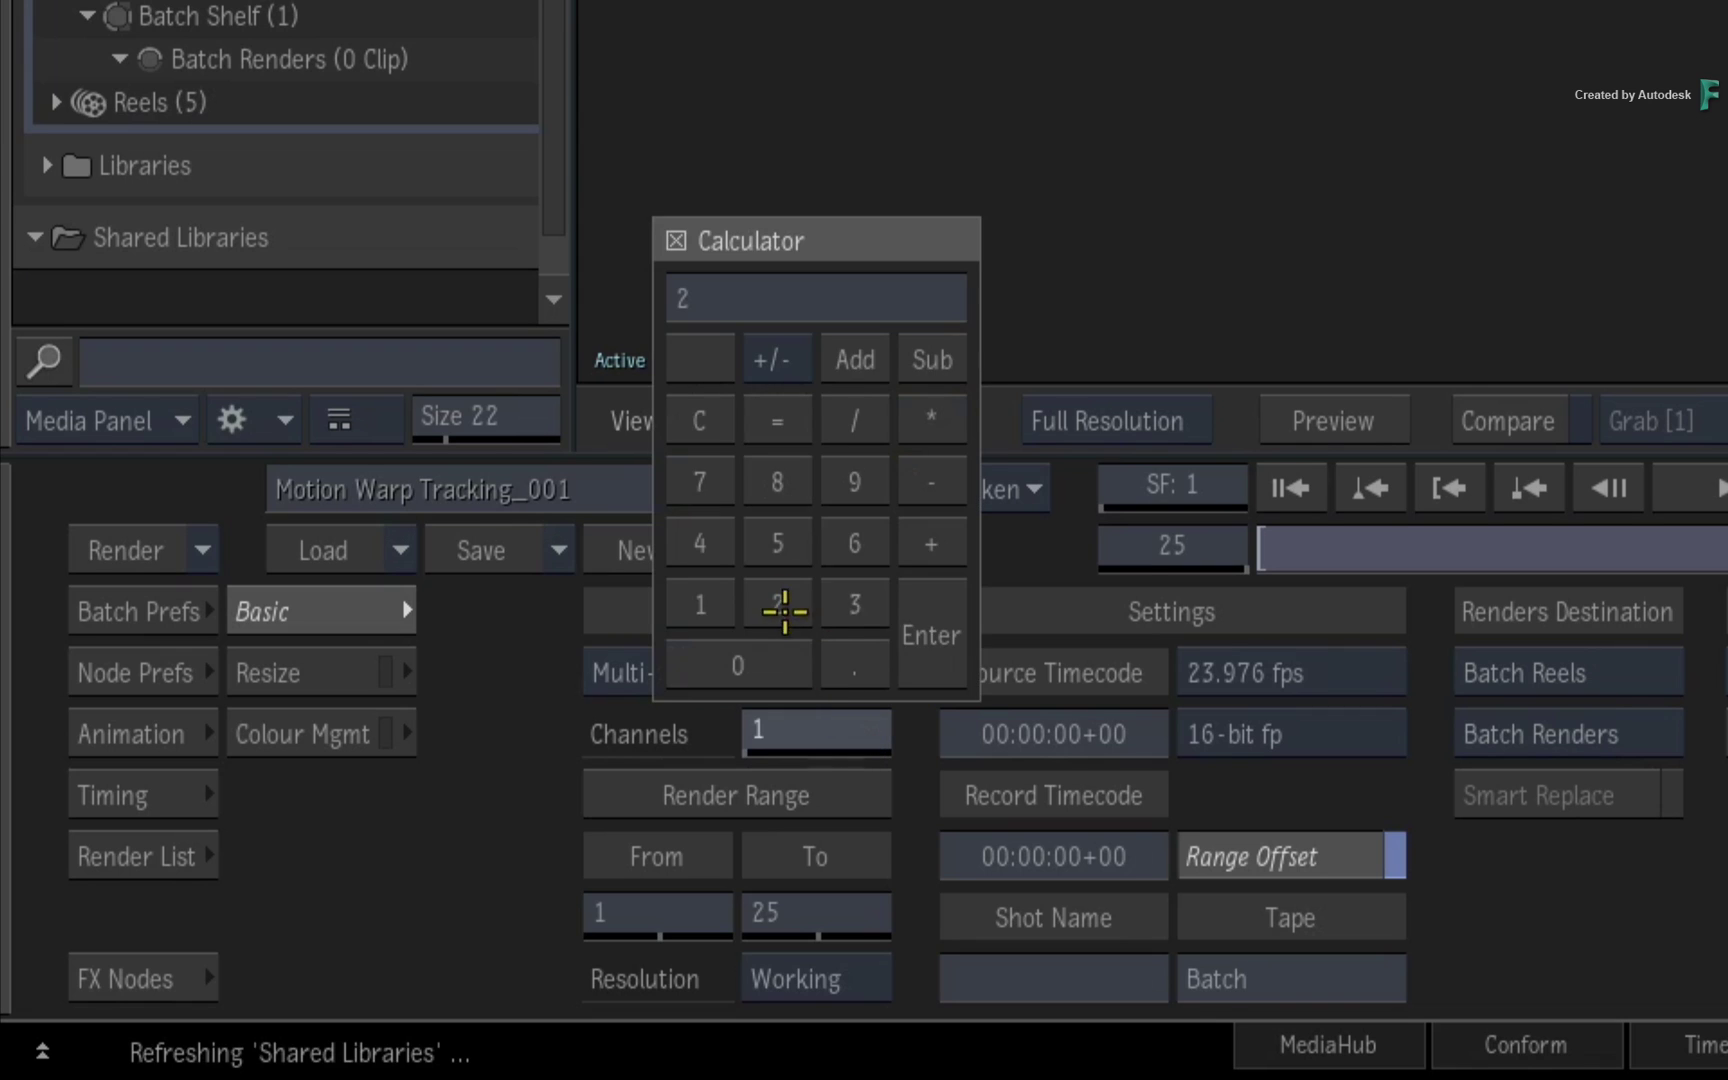
left_click(930, 634)
left_click(1309, 730)
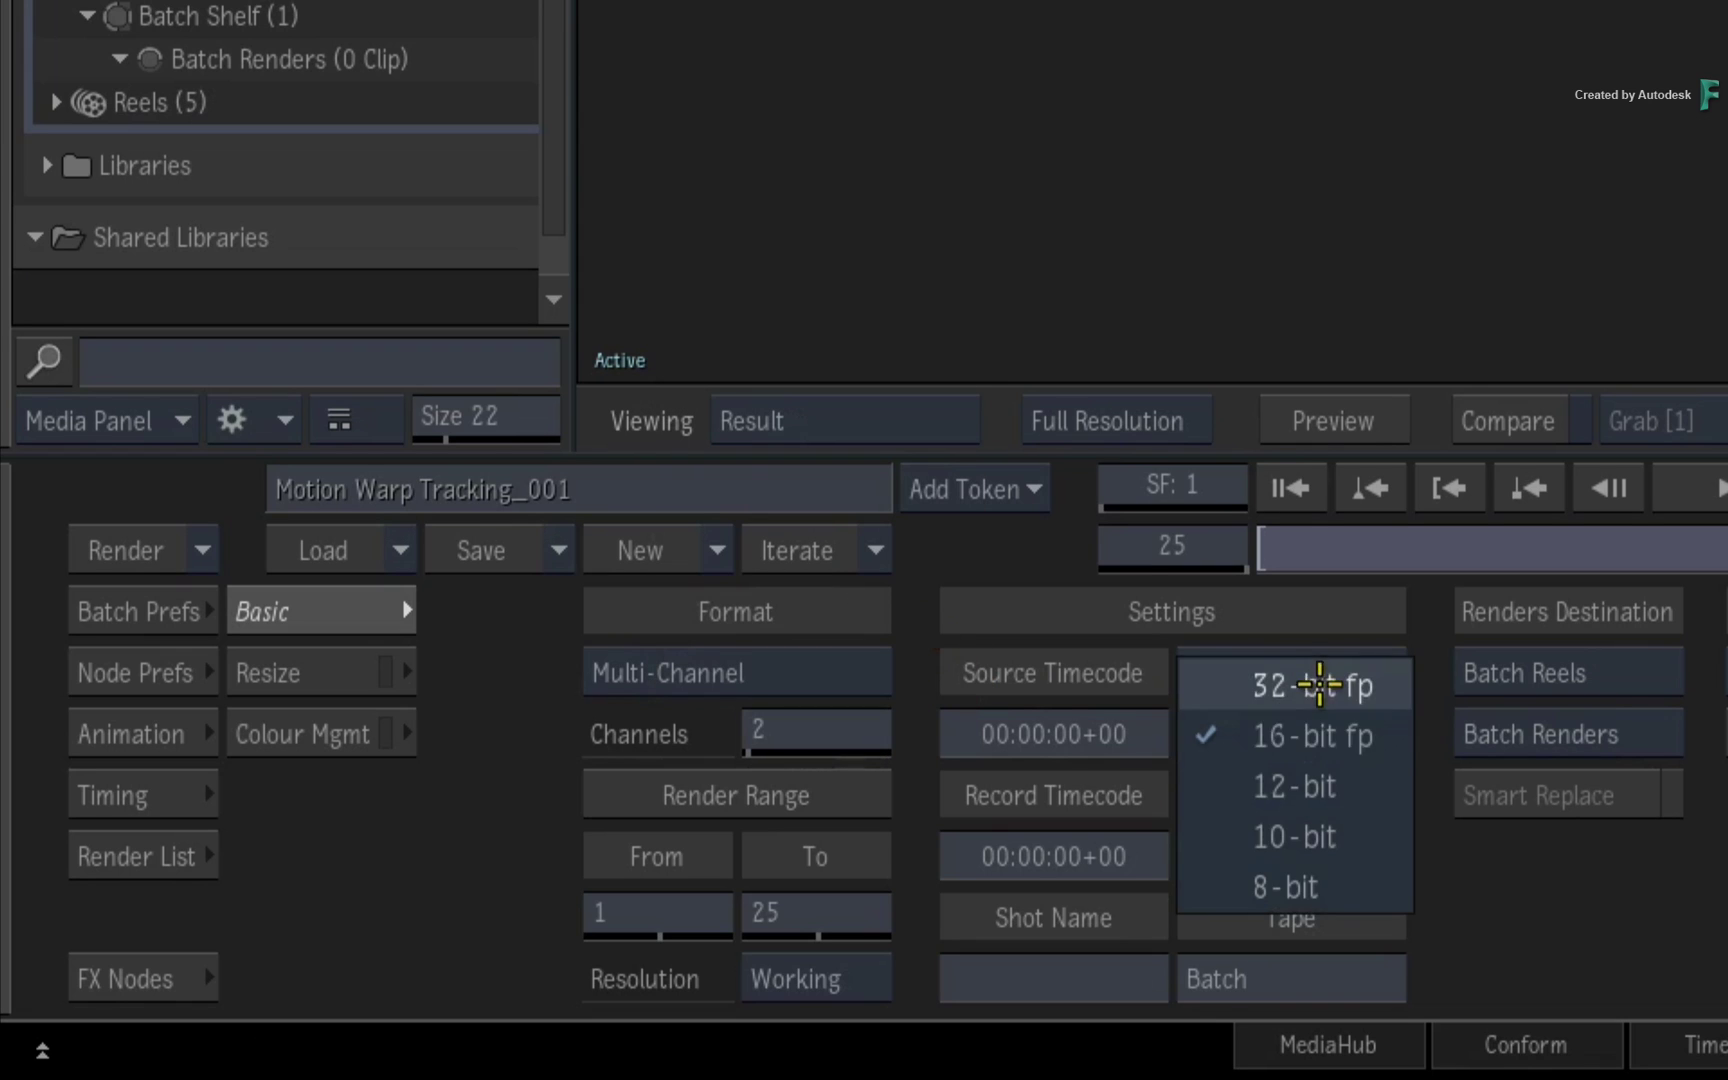
left_click(1277, 683)
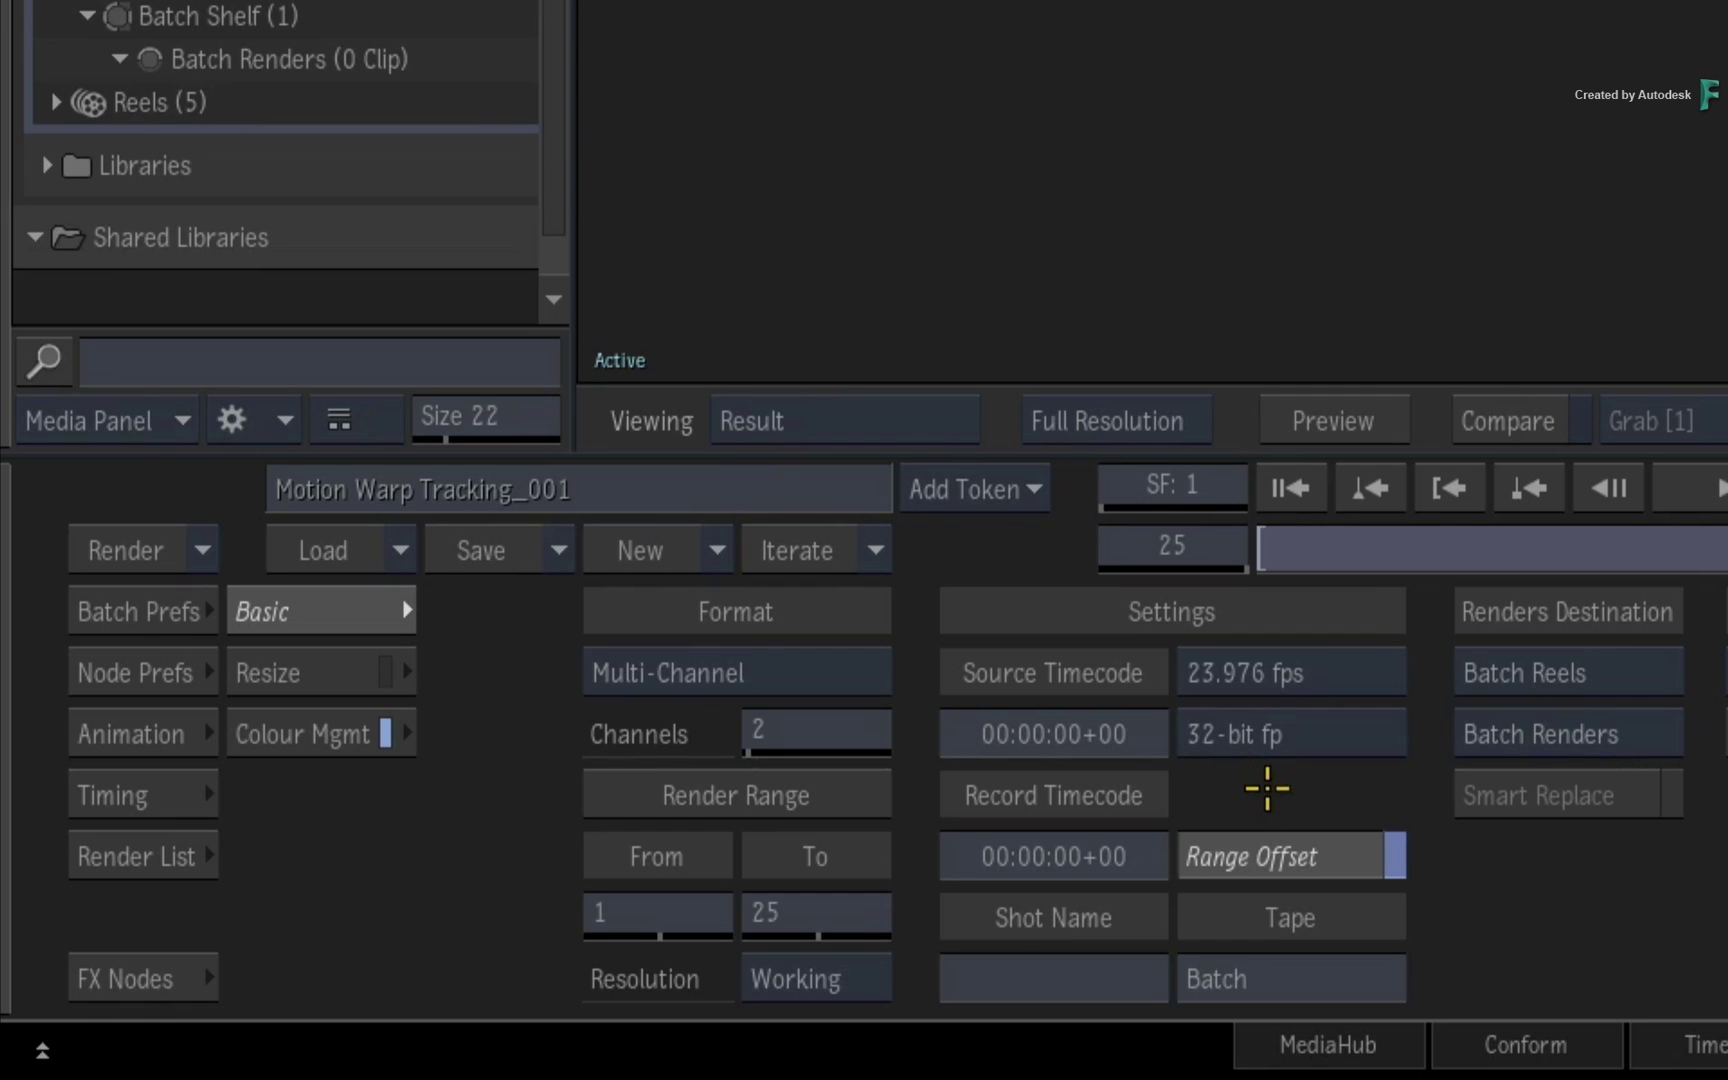
key("Escape")
Step: Connect both Motion Analysis vector outputs to the Render node's inputs
key("grave")
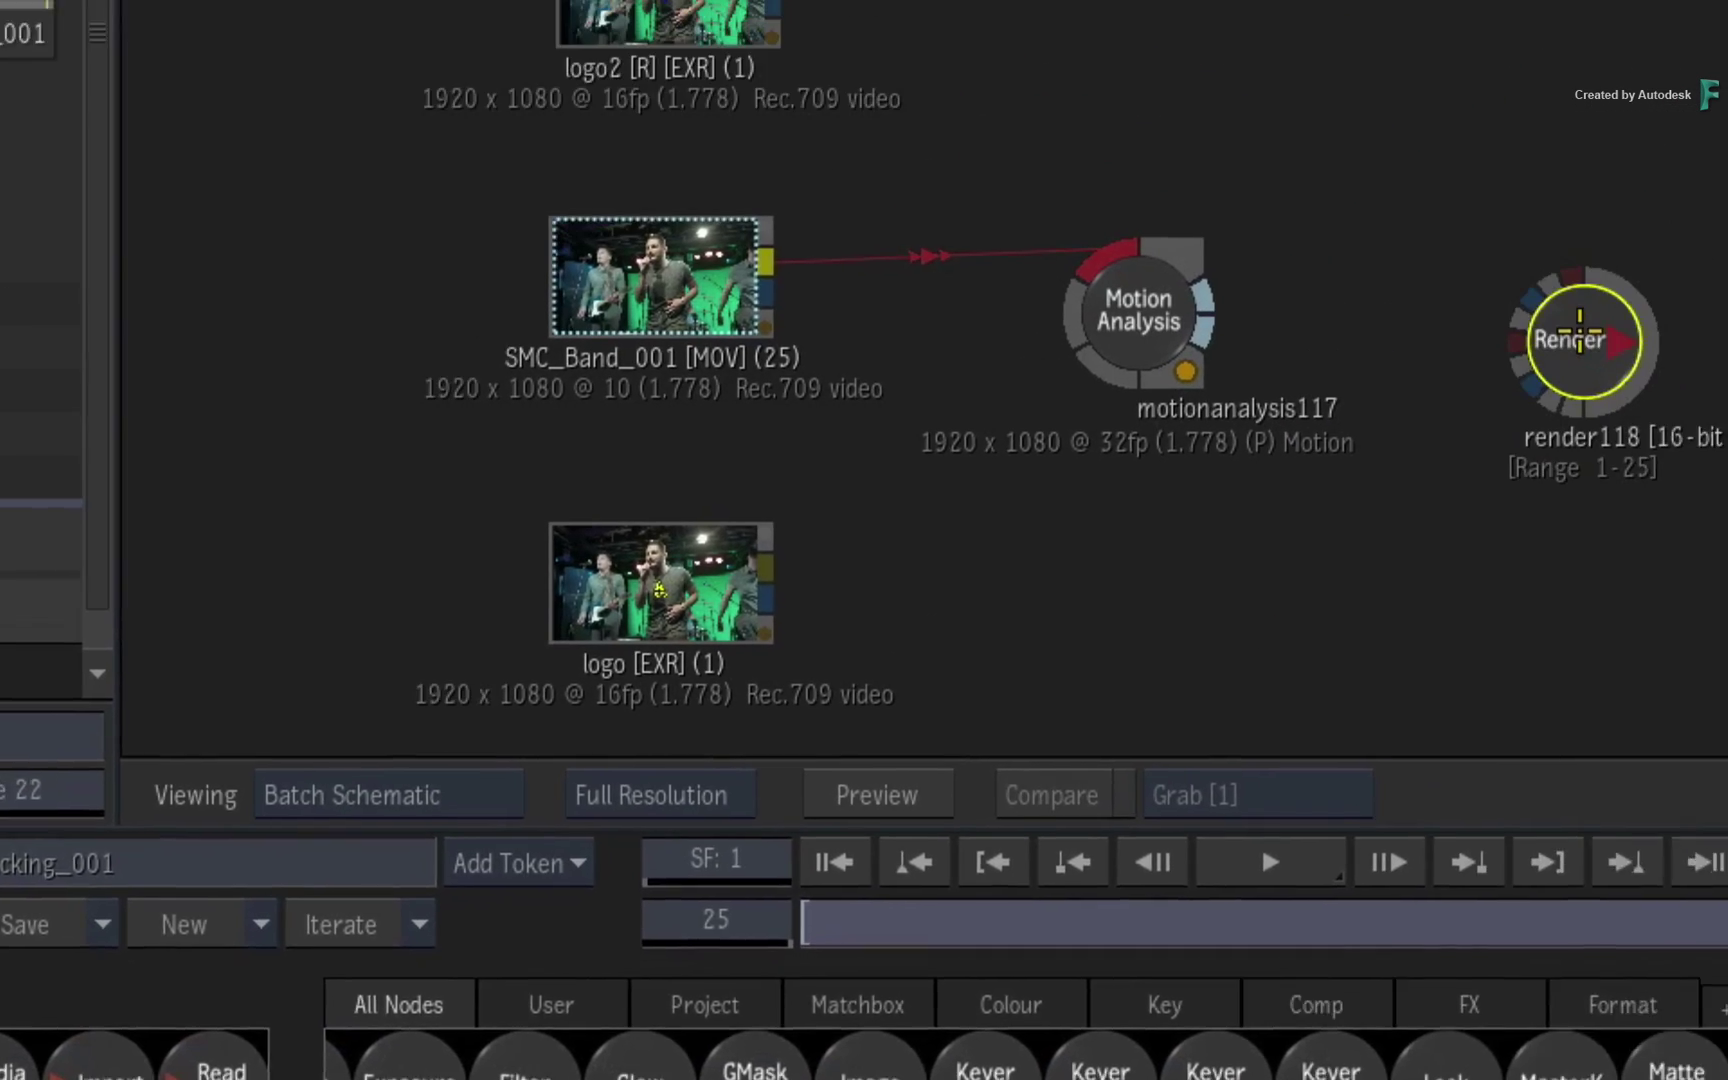
left_click_drag(1309, 534, 1275, 550)
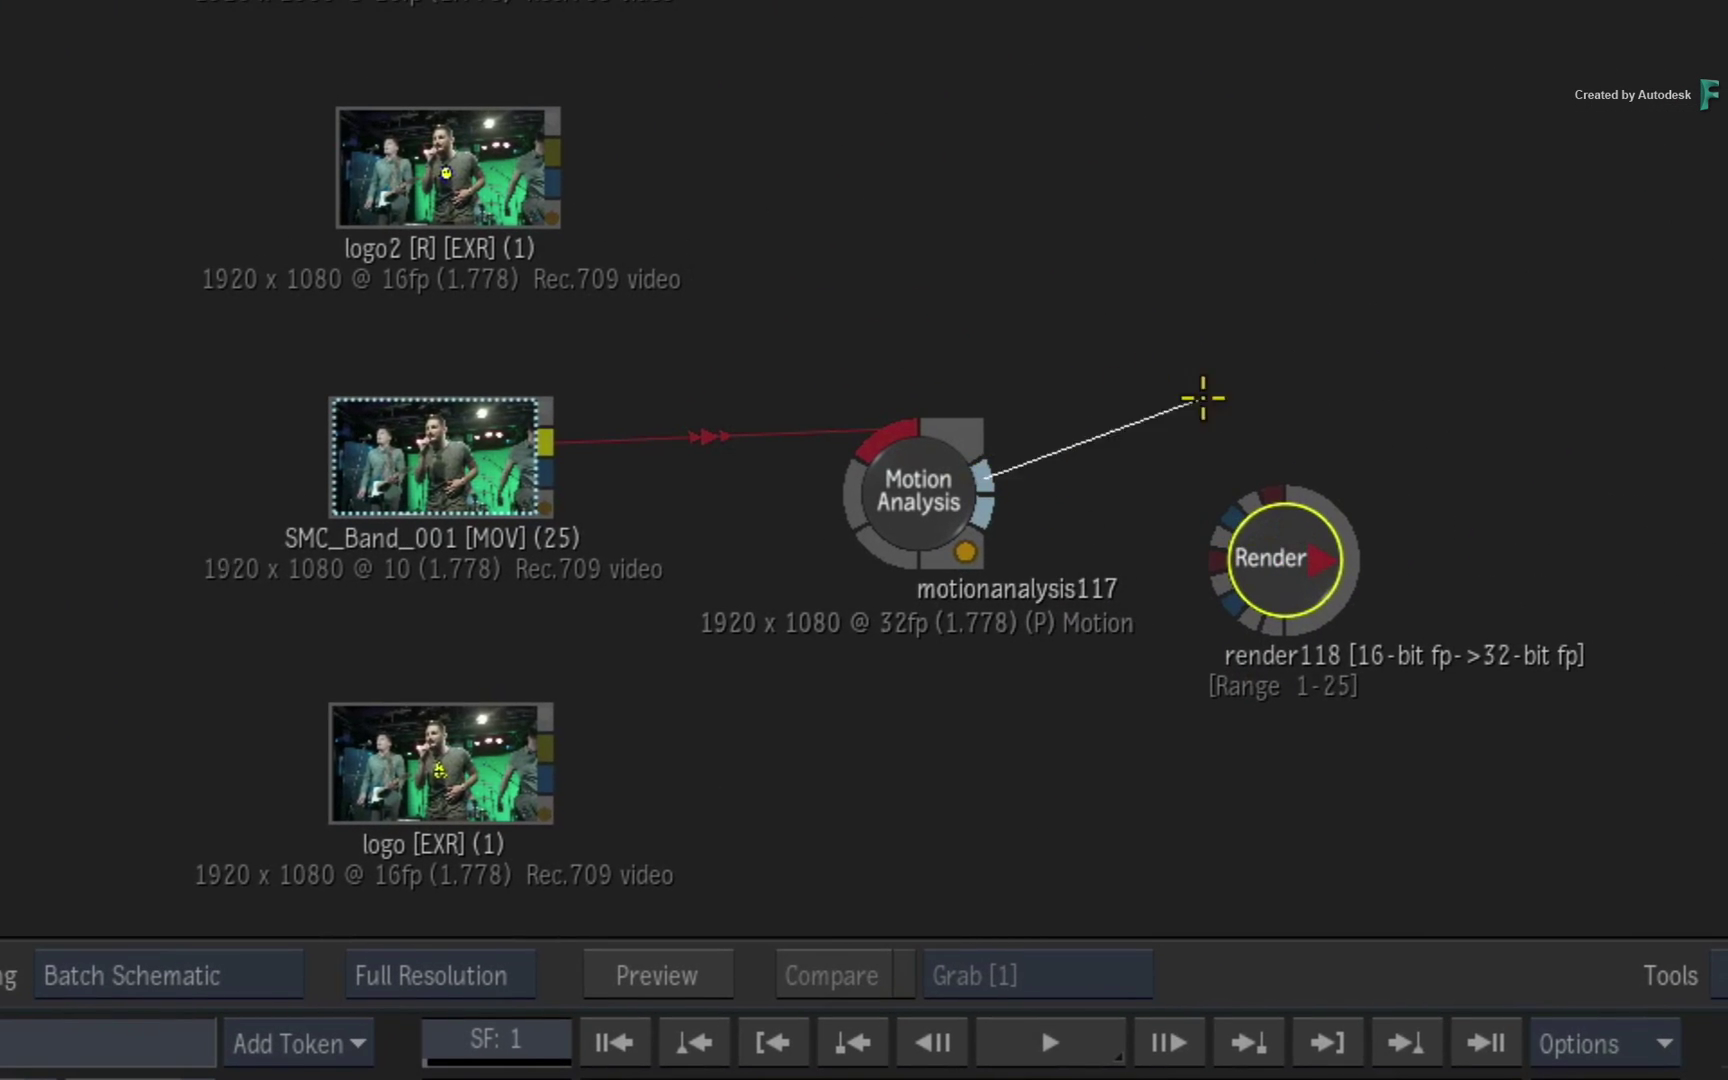
left_click_drag(984, 481, 1269, 491)
left_click_drag(1271, 558, 1284, 511)
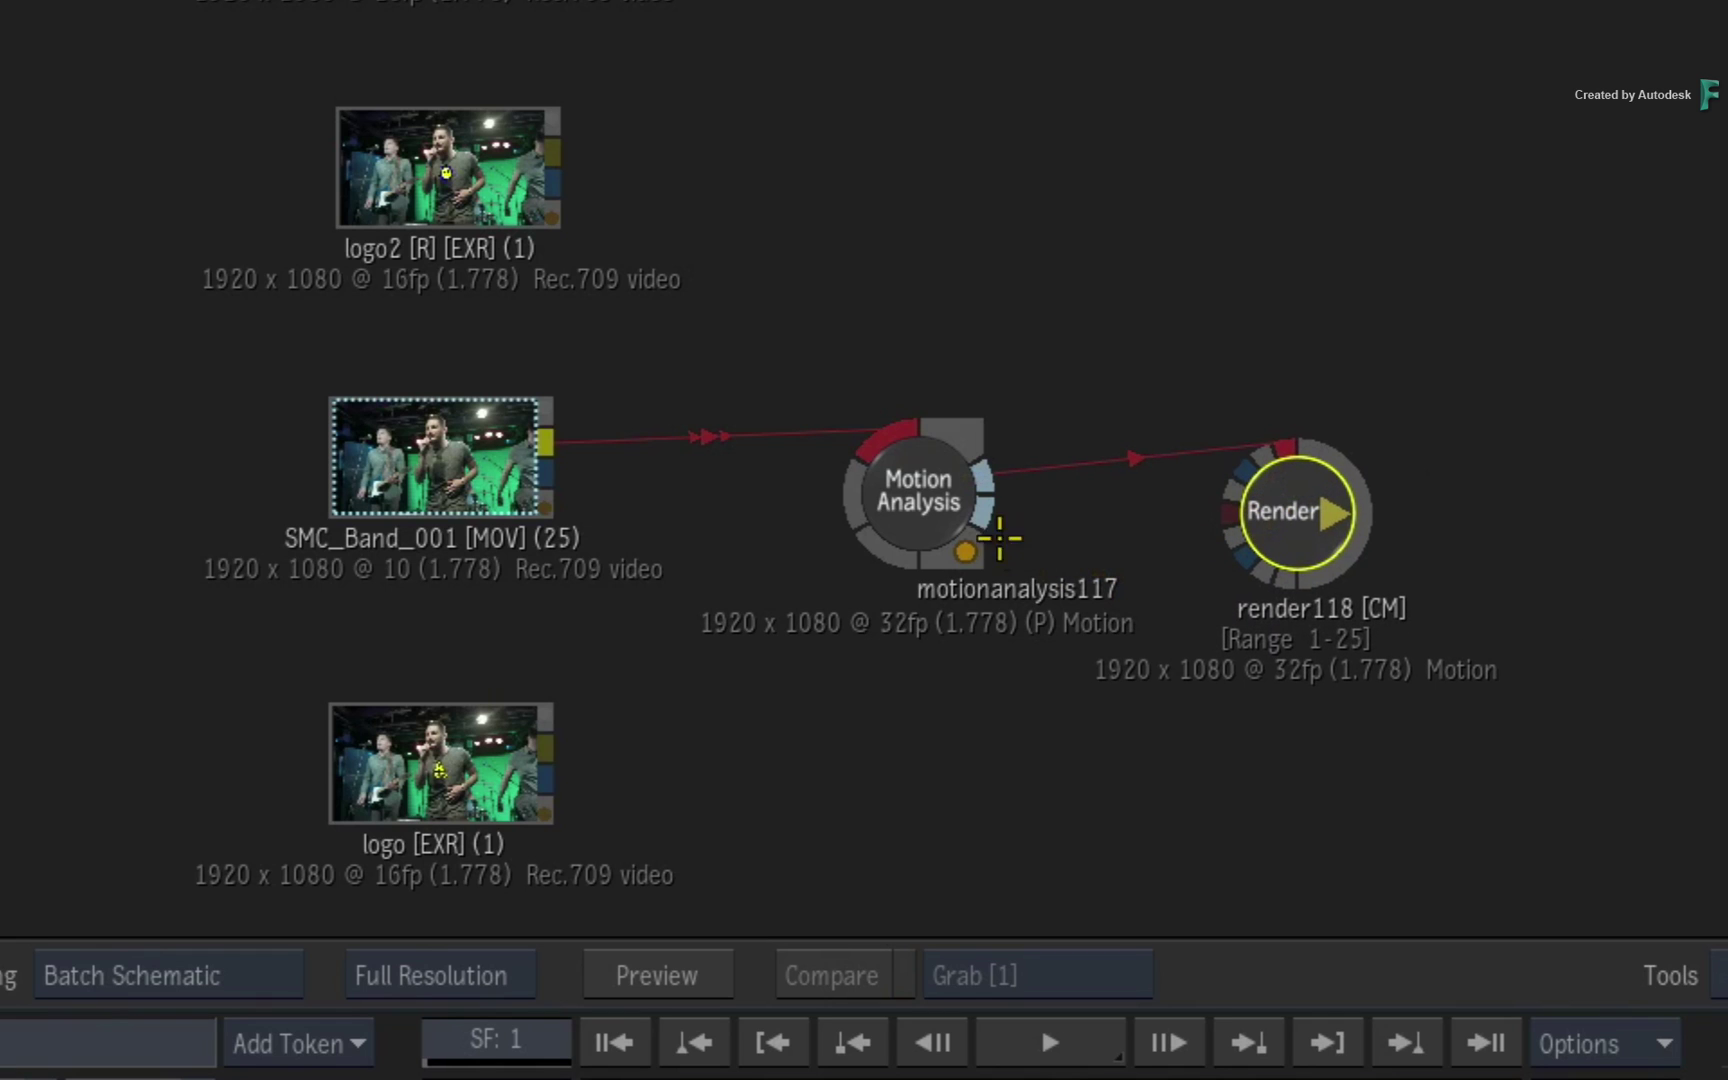
mouse_move(983, 510)
left_mouse_down()
mouse_move(1292, 515)
mouse_move(1405, 495)
left_mouse_up()
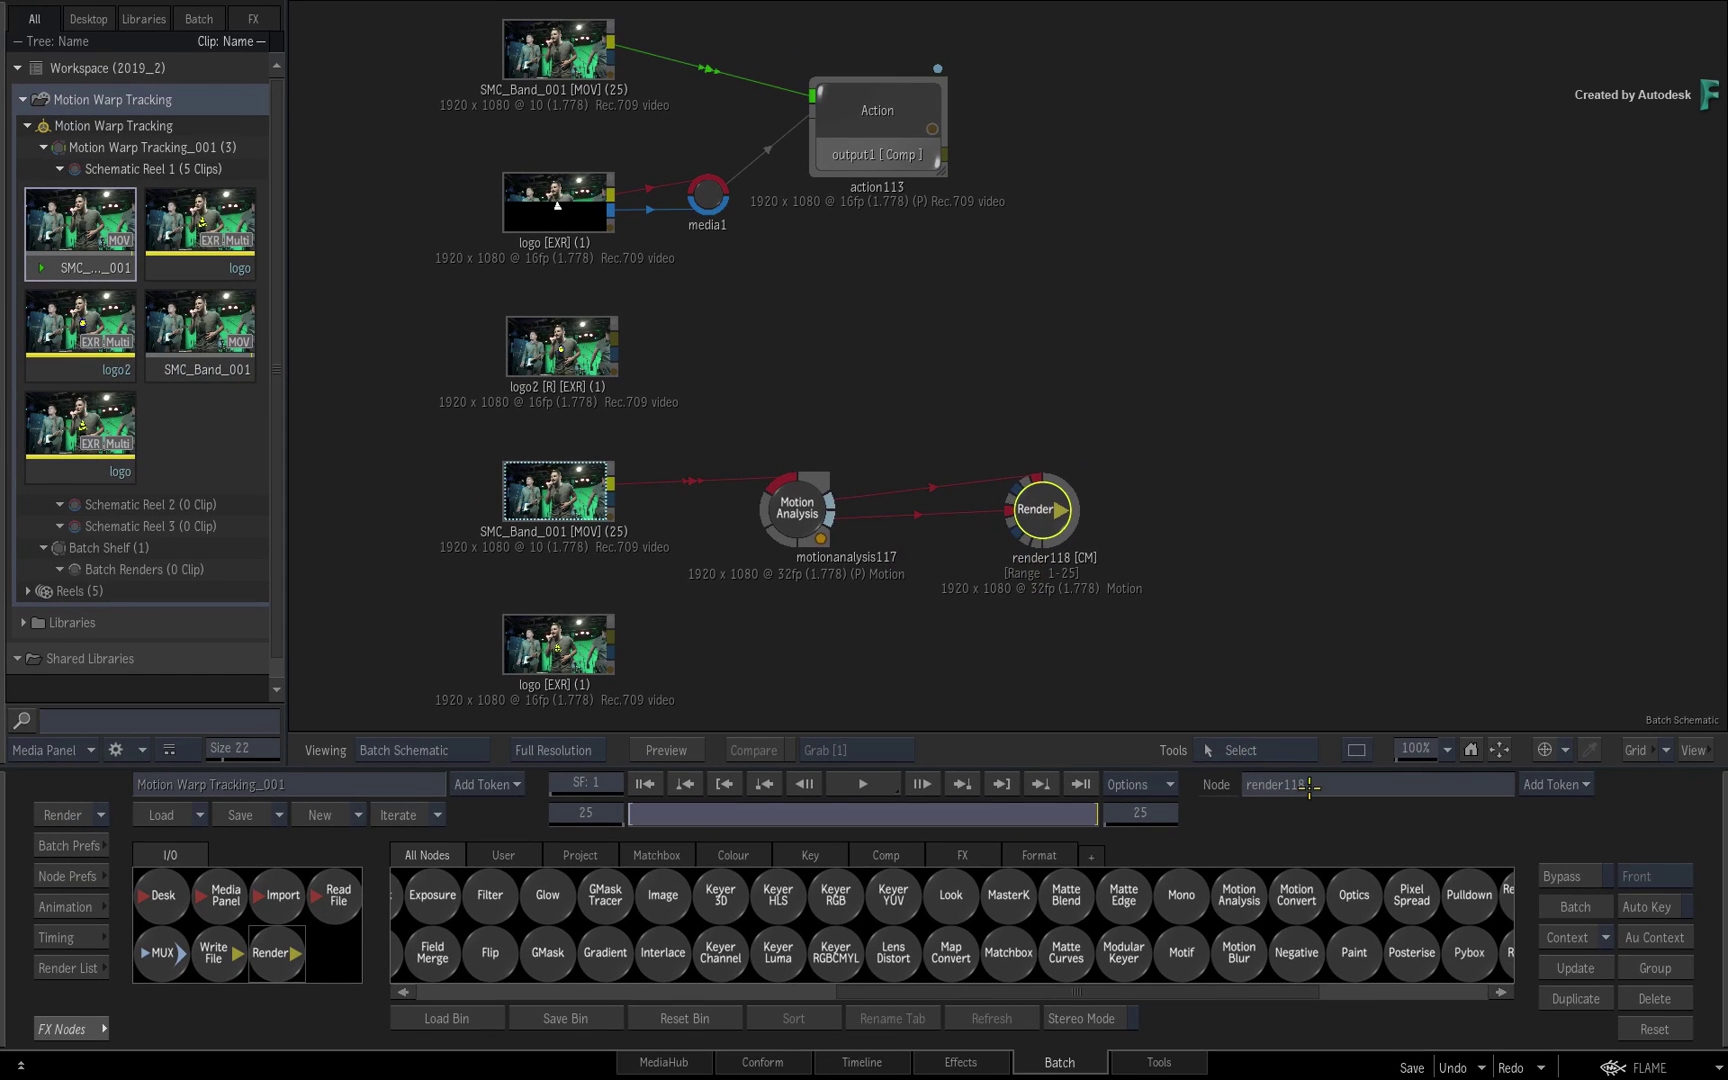
Step: Rename the render node to mv and render the 25 motion-vector frames
left_click(1310, 785)
left_click(615, 515)
type("mv")
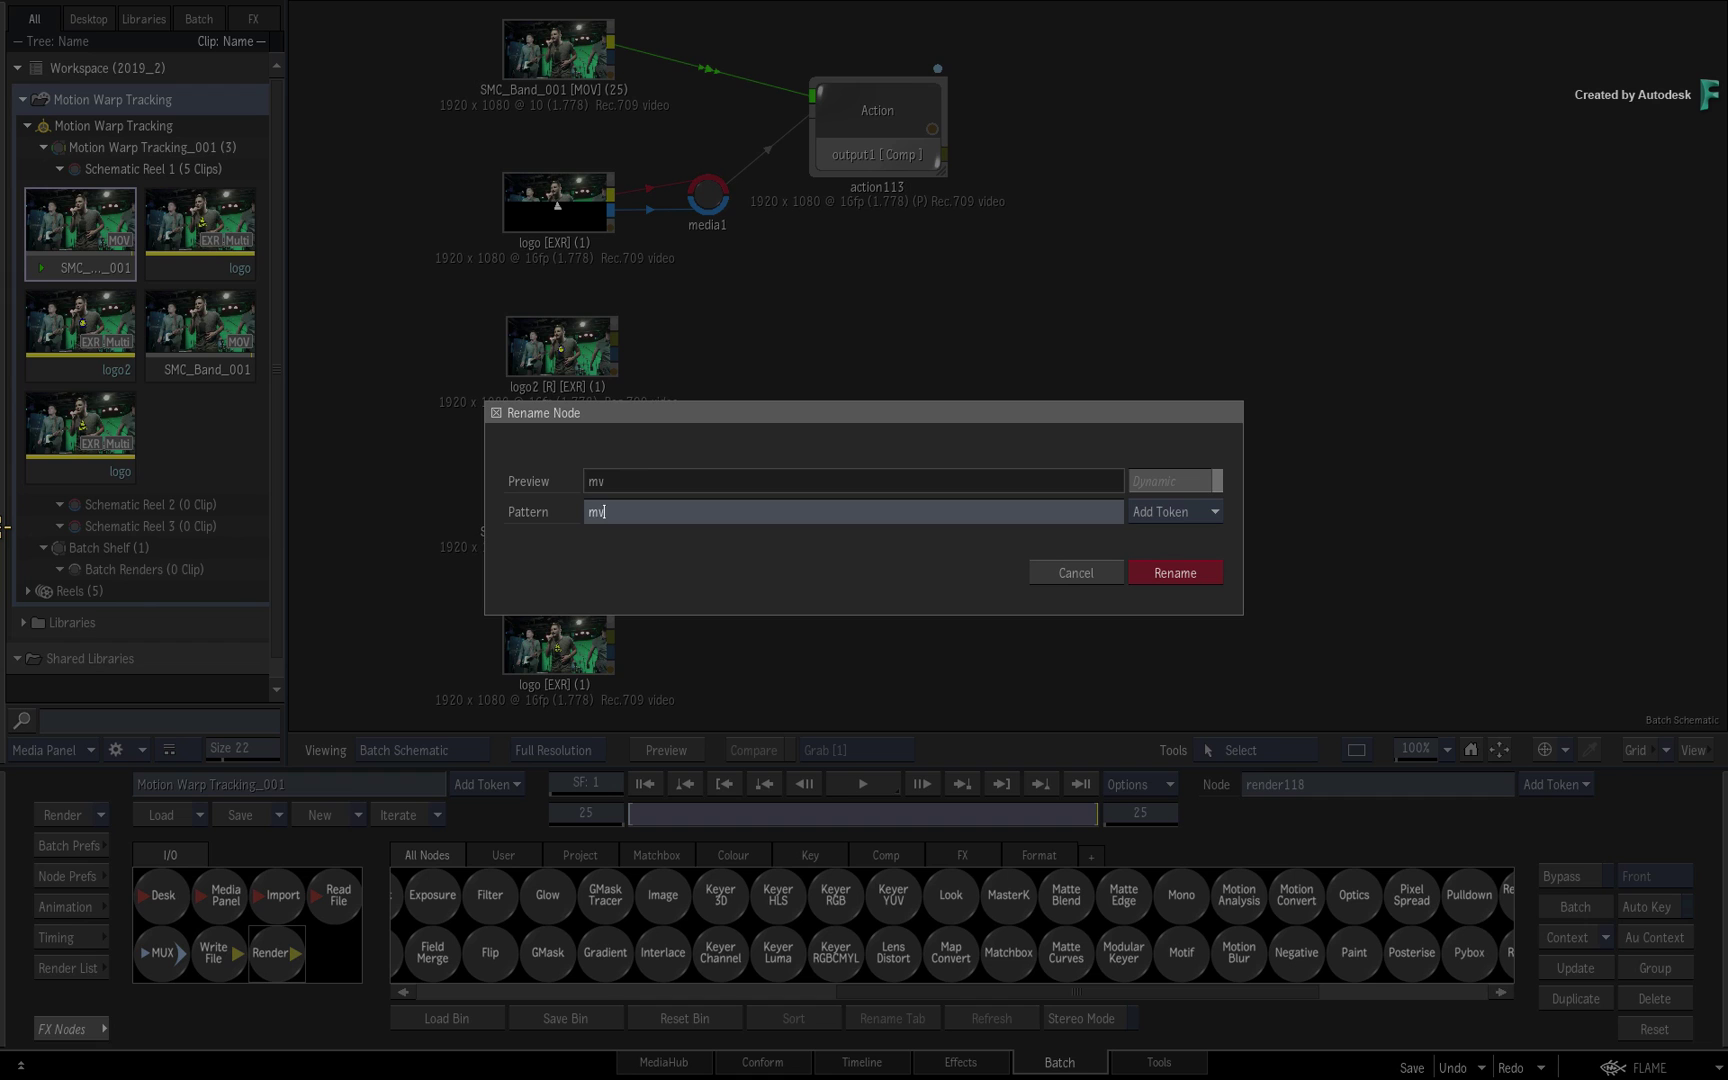
key("Return")
key("Return")
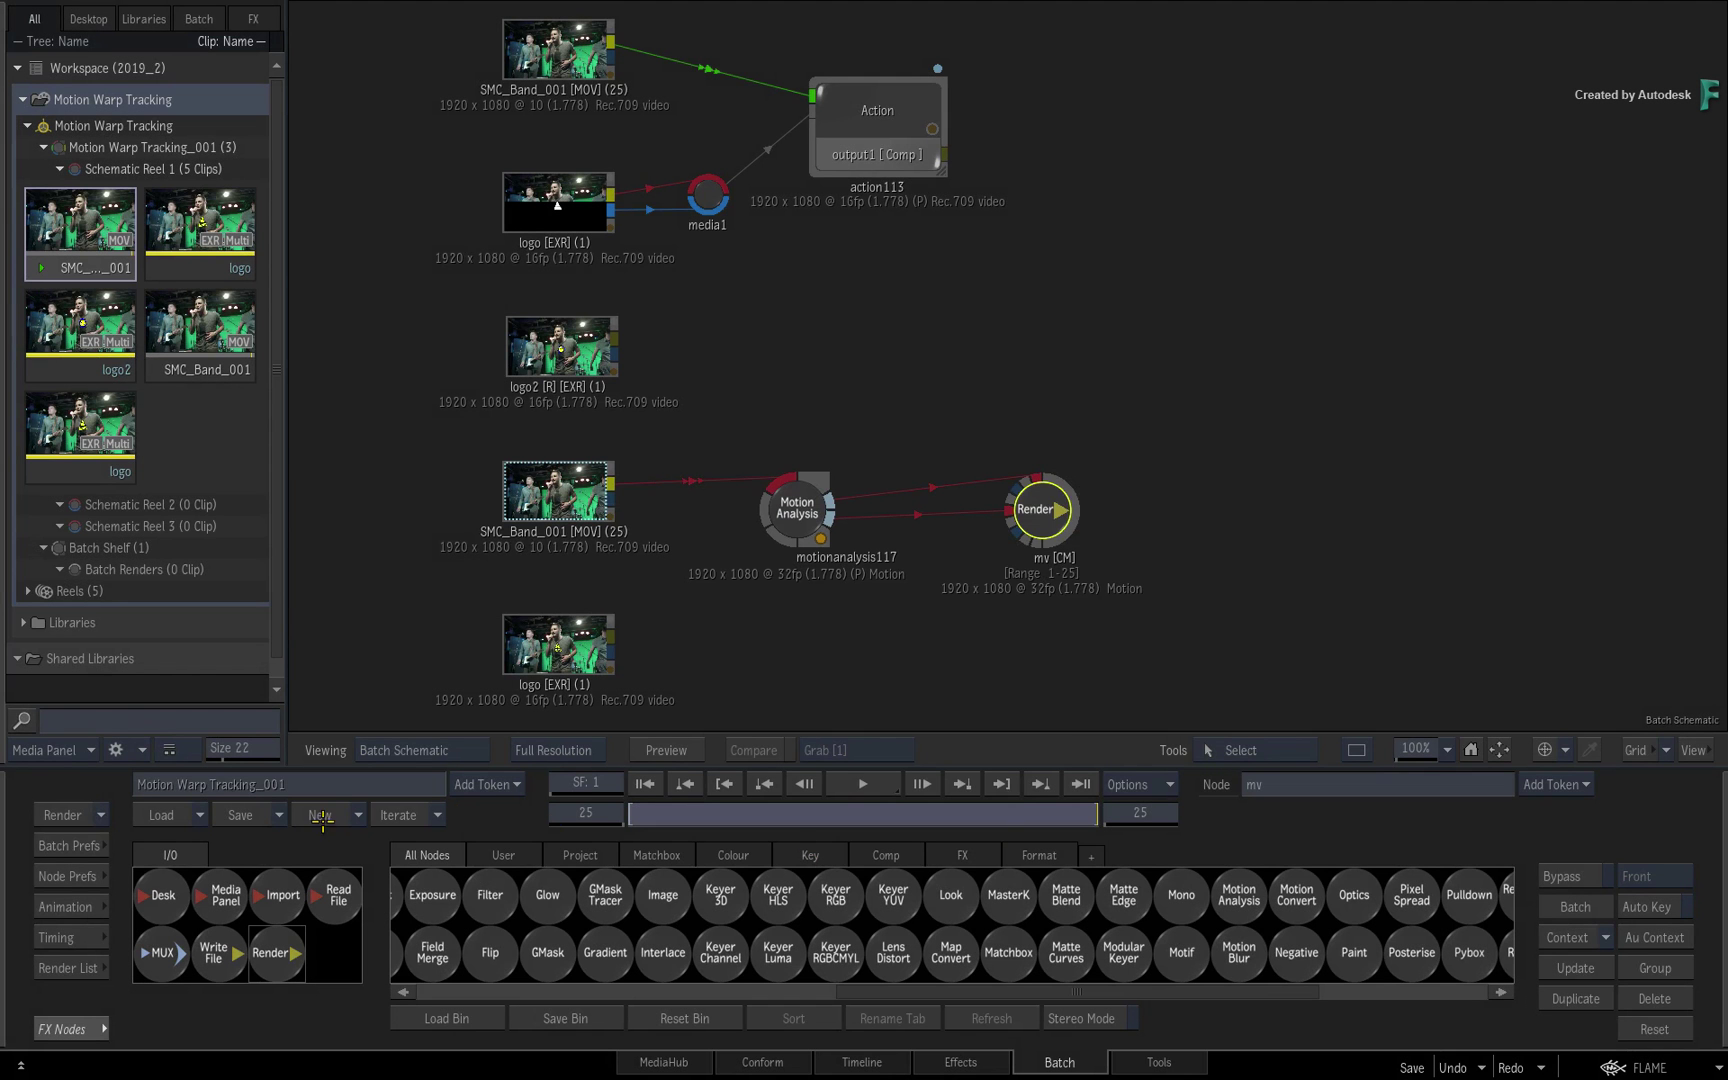
left_click(64, 815)
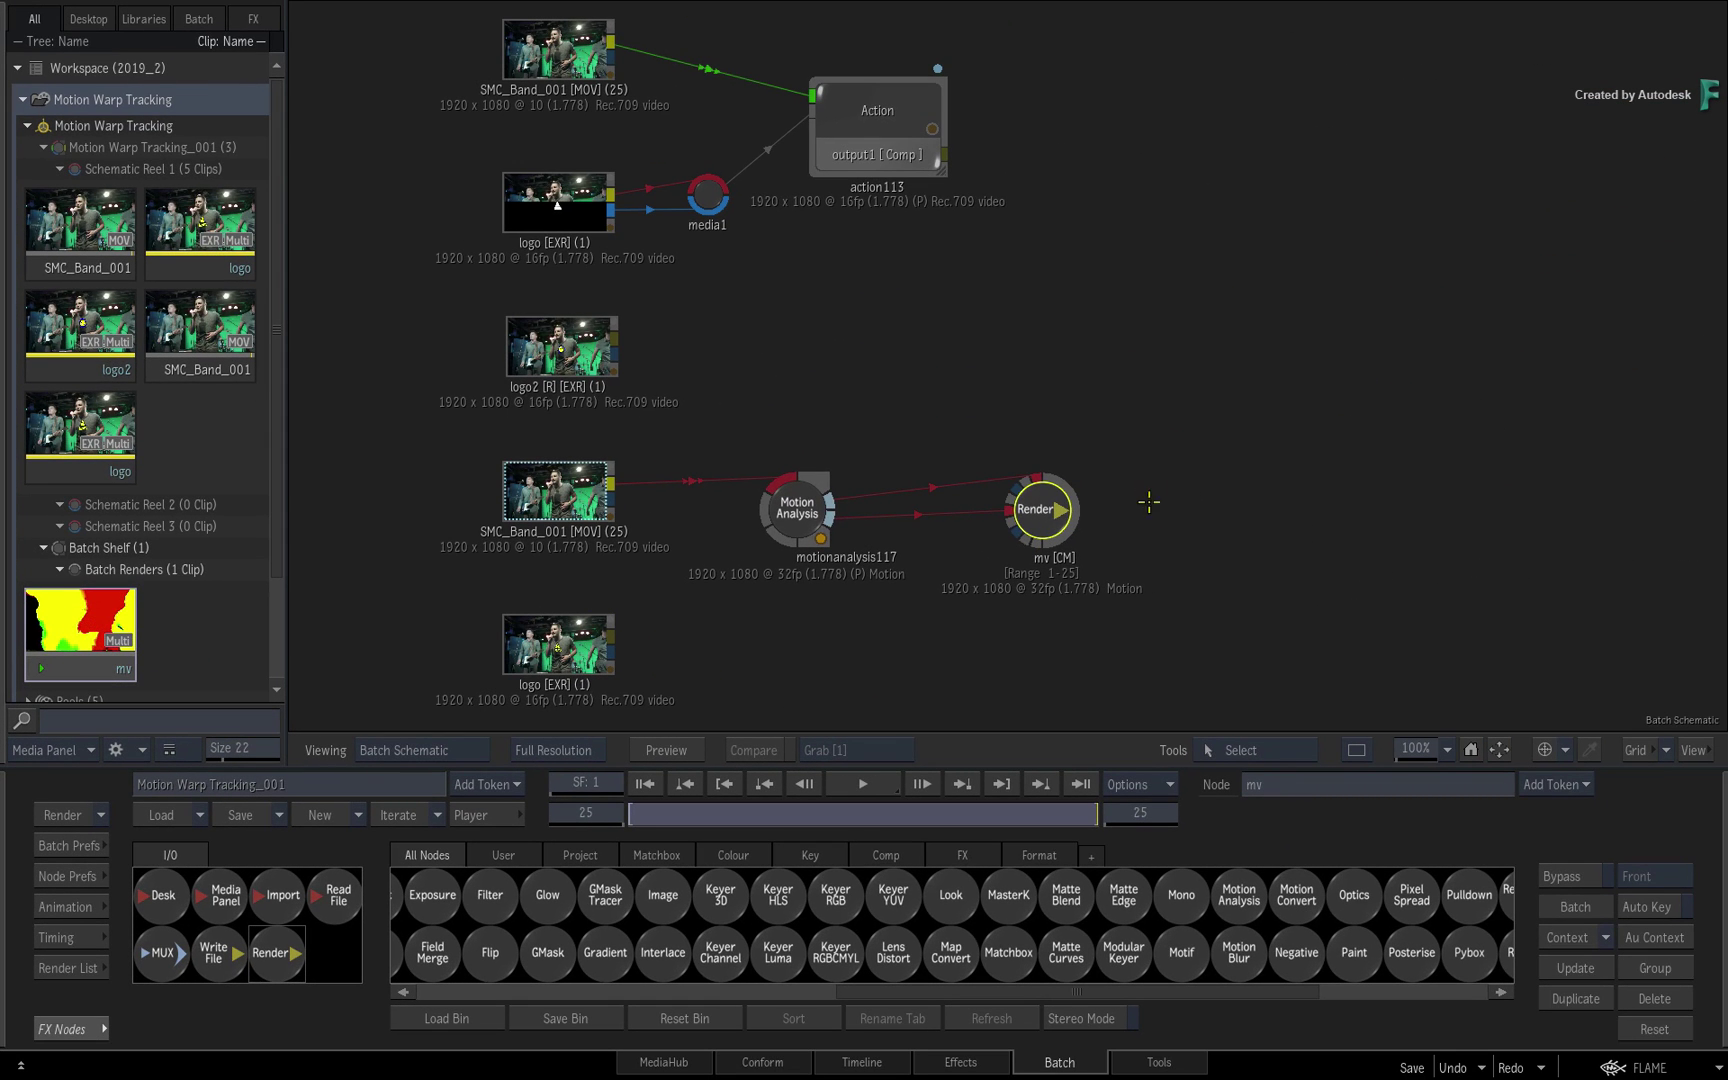
Step: Delete the mv render node and place the rendered mv clip in the schematic
key("Delete")
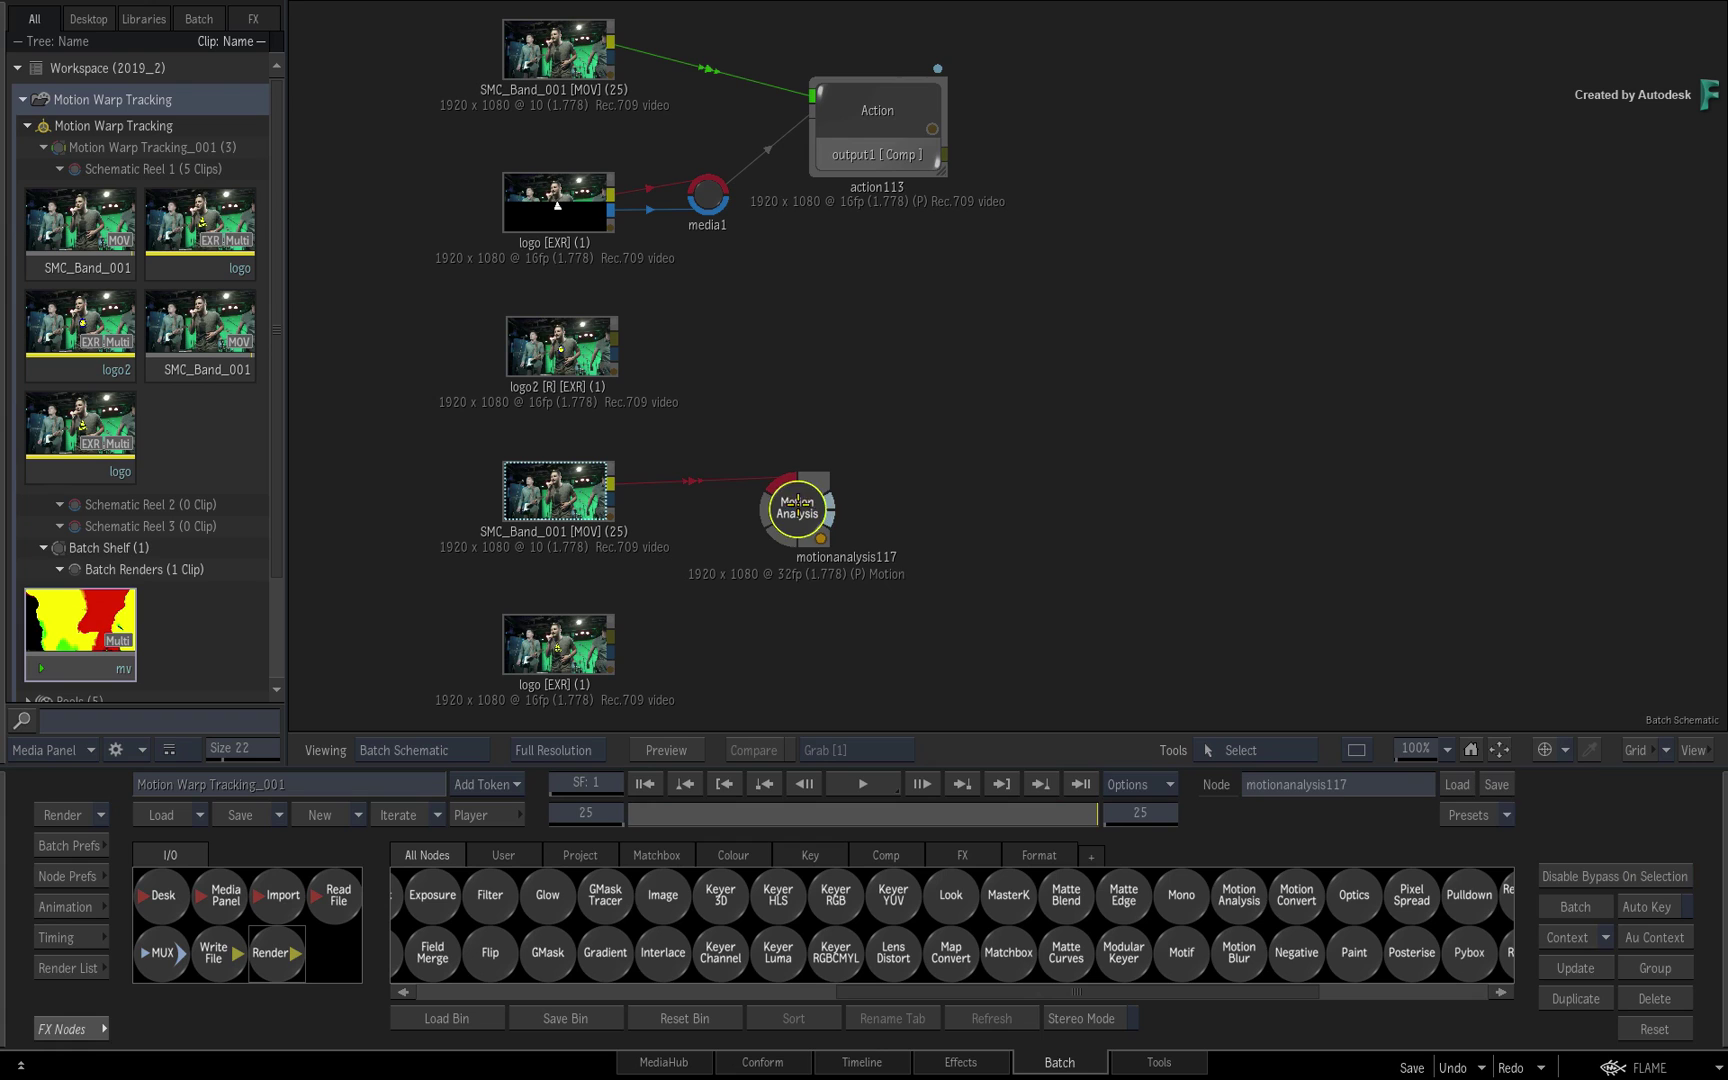
mouse_move(796, 495)
left_mouse_down()
mouse_move(767, 349)
mouse_move(773, 365)
left_mouse_up()
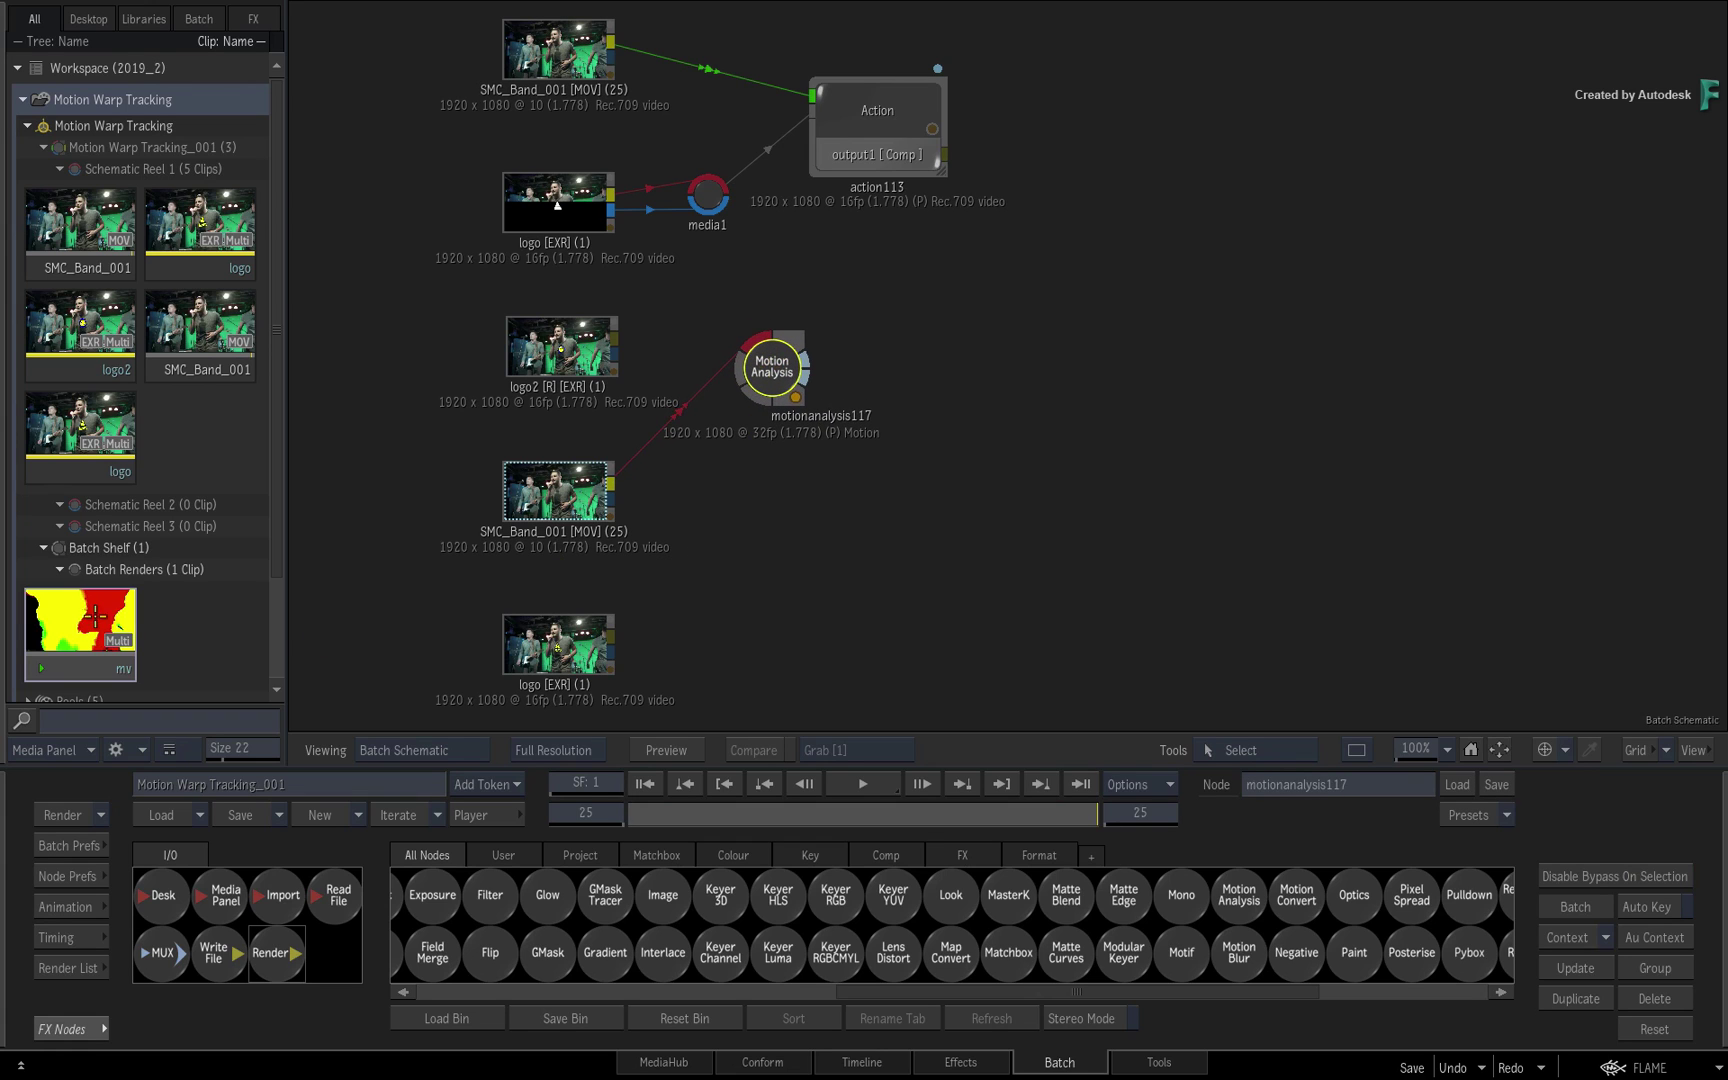
mouse_move(77, 624)
left_mouse_down()
mouse_move(672, 622)
mouse_move(676, 581)
left_mouse_up()
left_click_drag(601, 534, 612, 500)
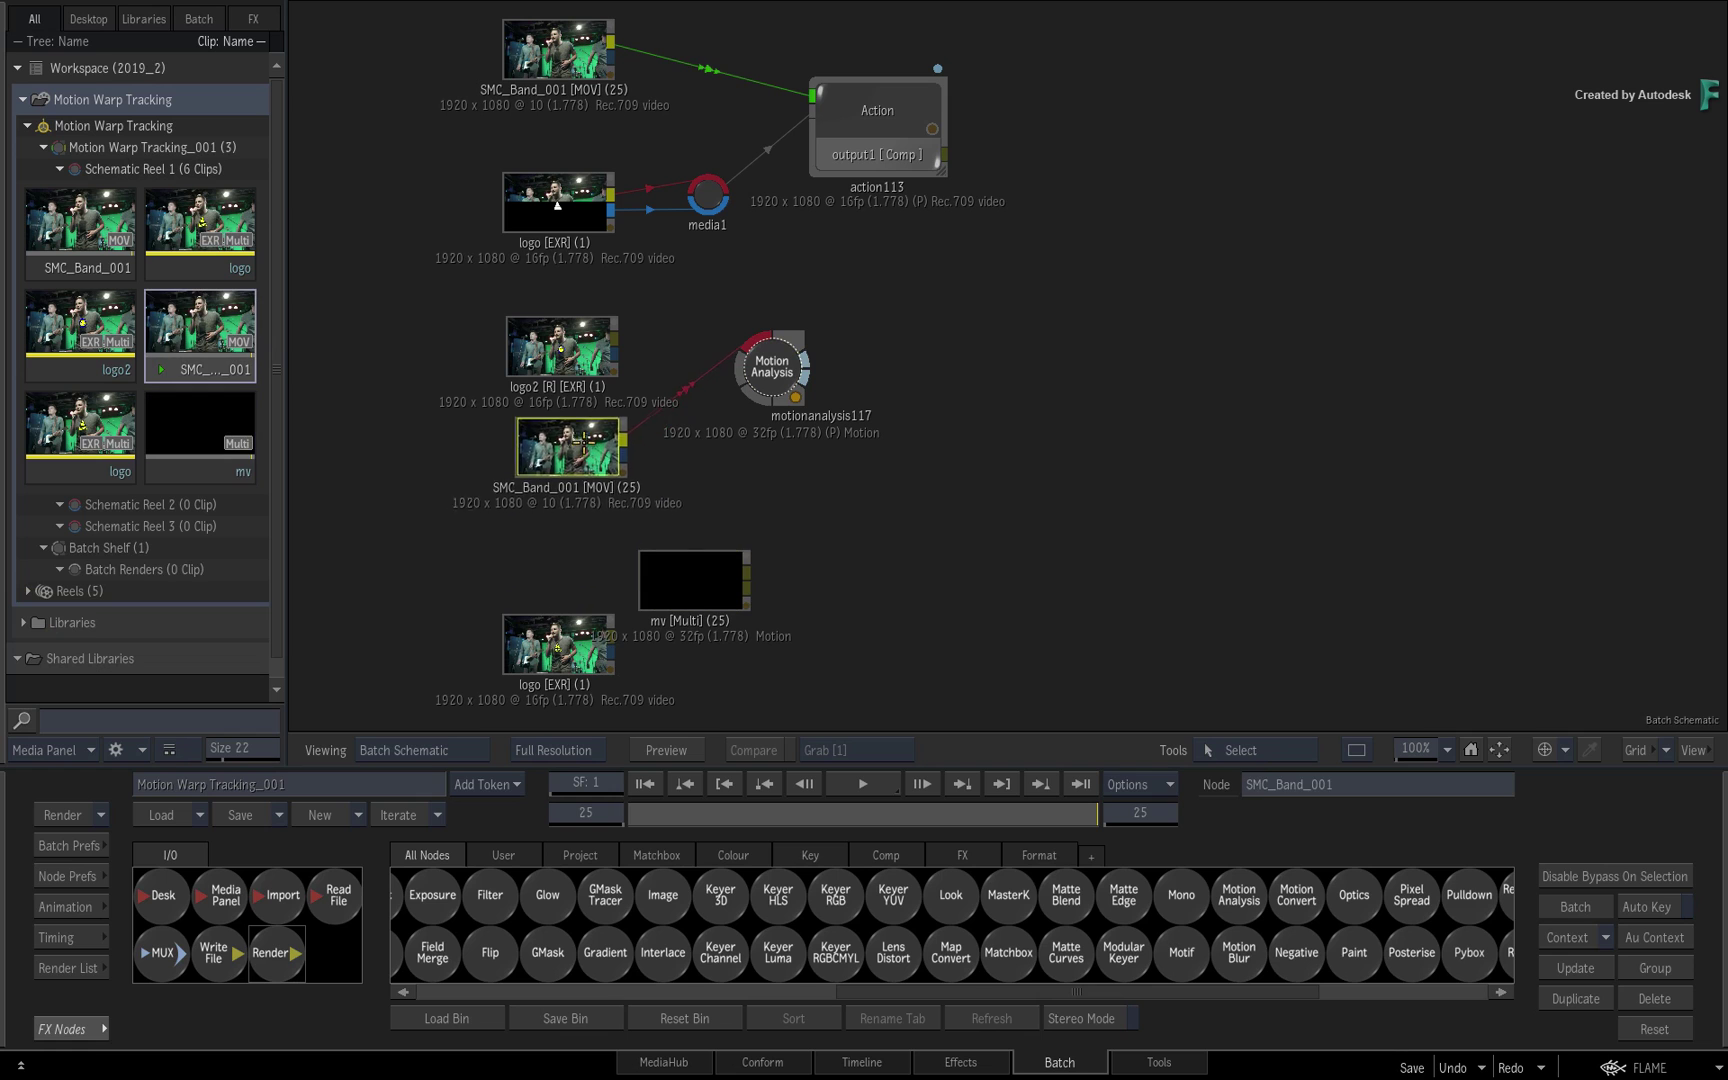
left_click_drag(675, 581, 587, 566)
Step: Inspect the mv clip's Result1 and Result2 vector frames, then return to the schematic
double_click(587, 566)
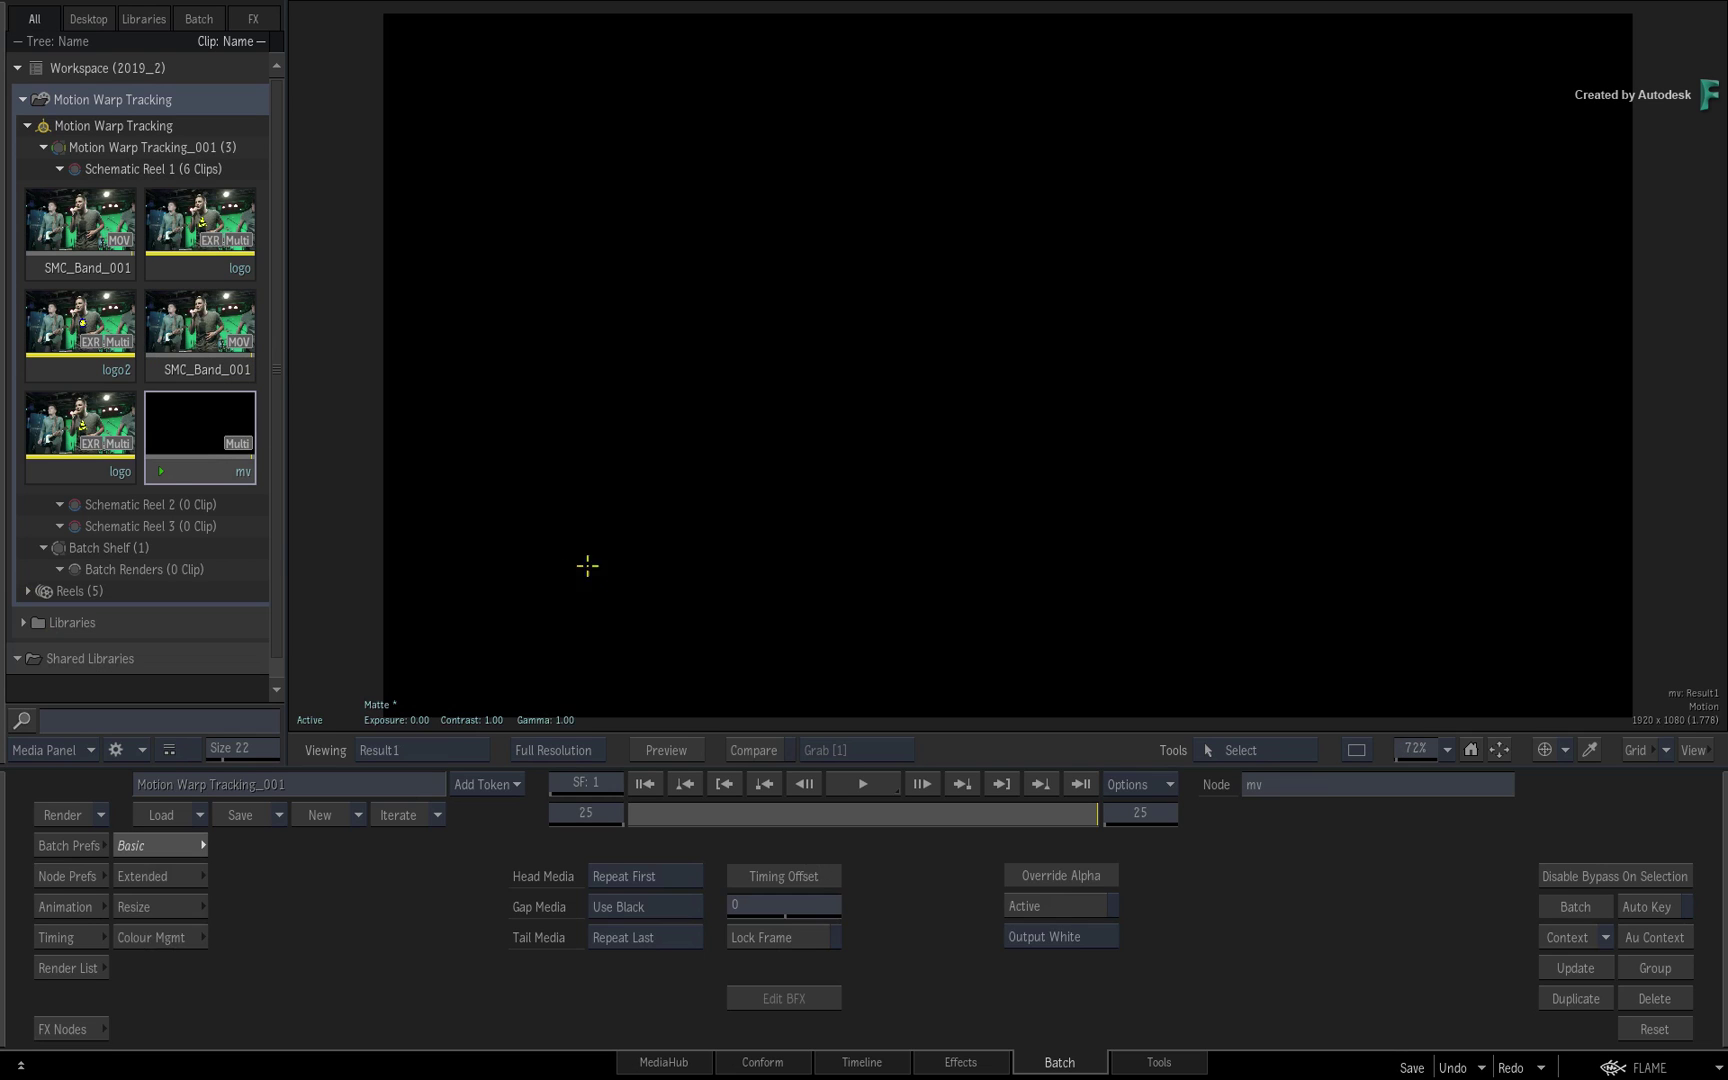
left_click_drag(1020, 833, 1000, 833)
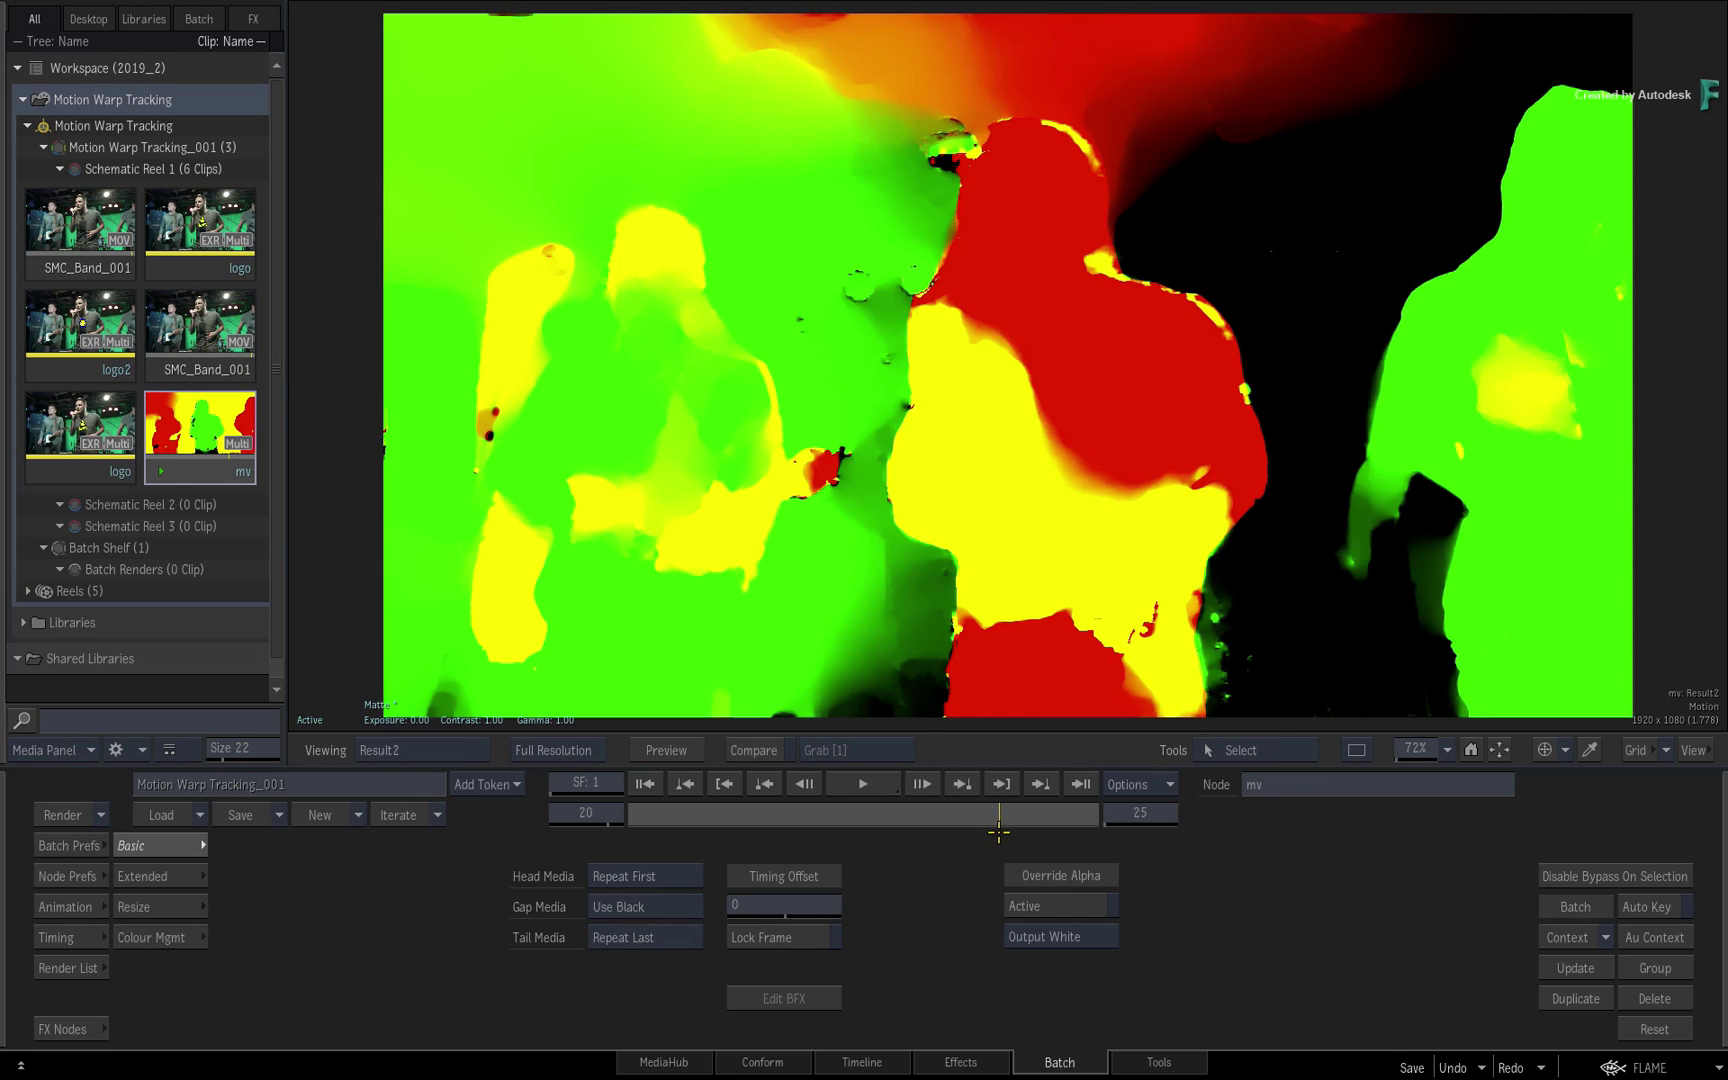
key("F4")
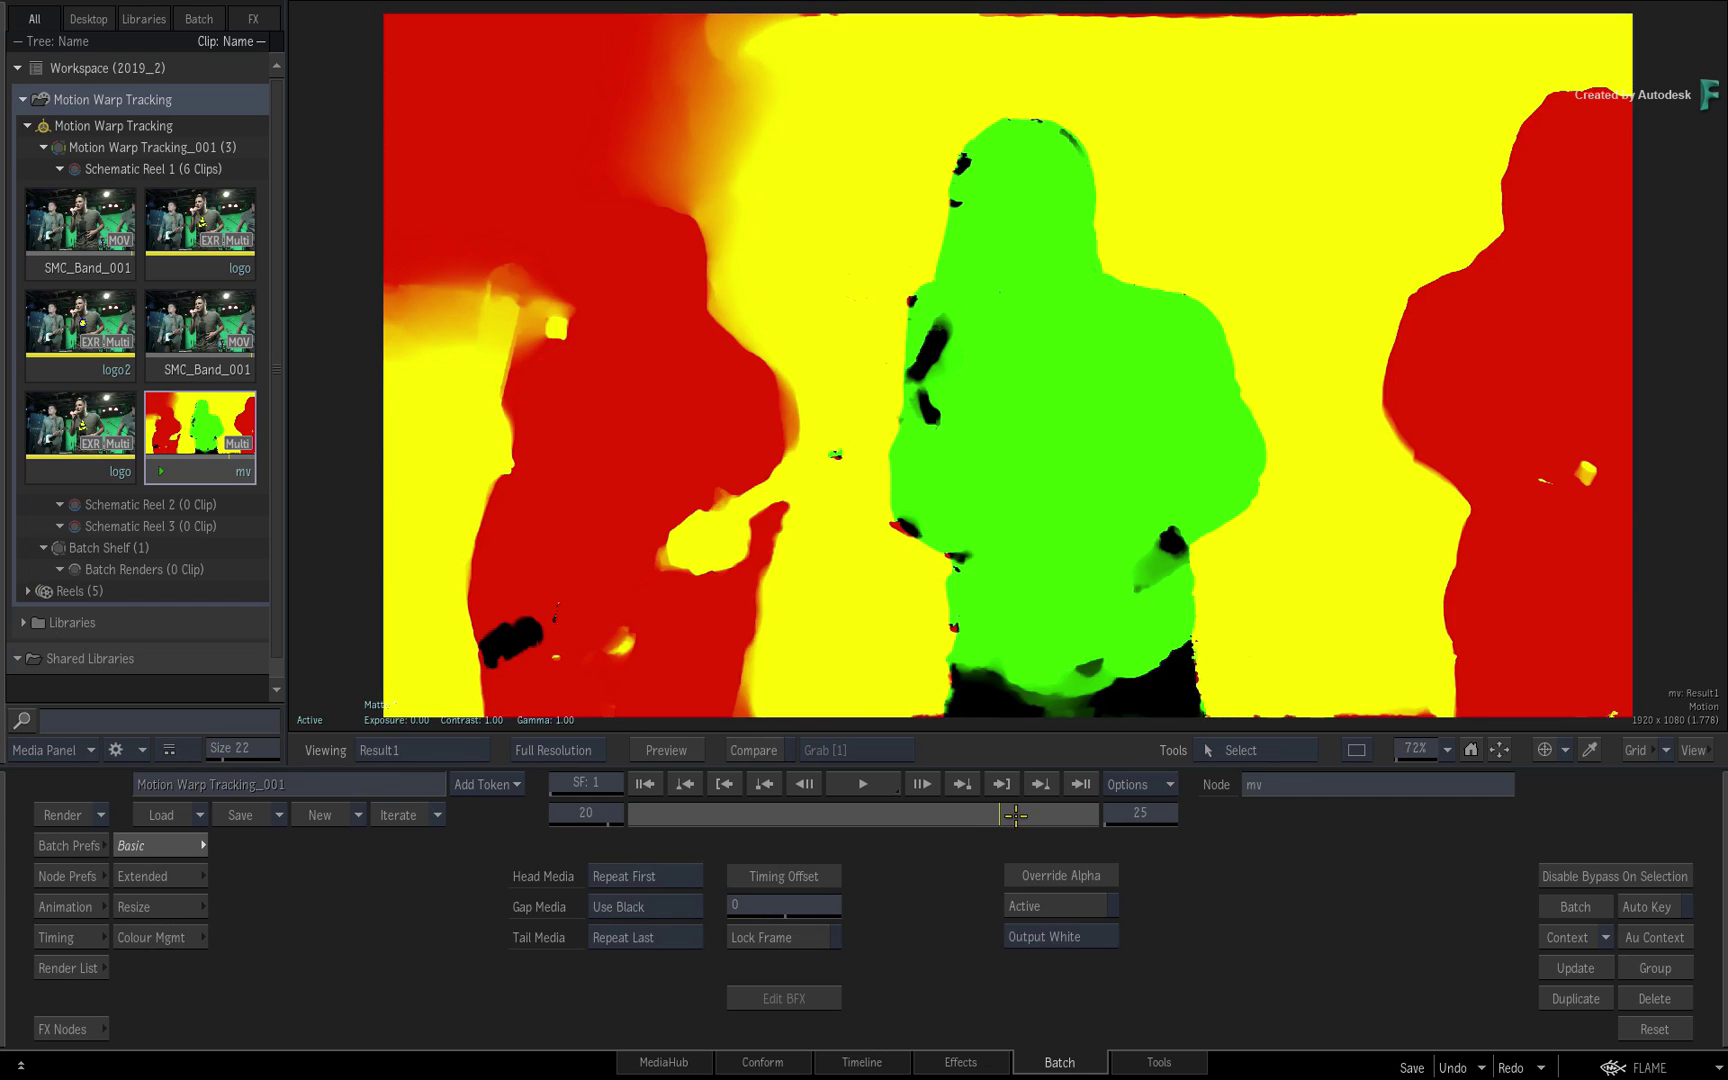
left_click_drag(1016, 815, 1096, 815)
key("F4")
Step: Add a new Action node with SMC_Band_001 as its background
key("a")
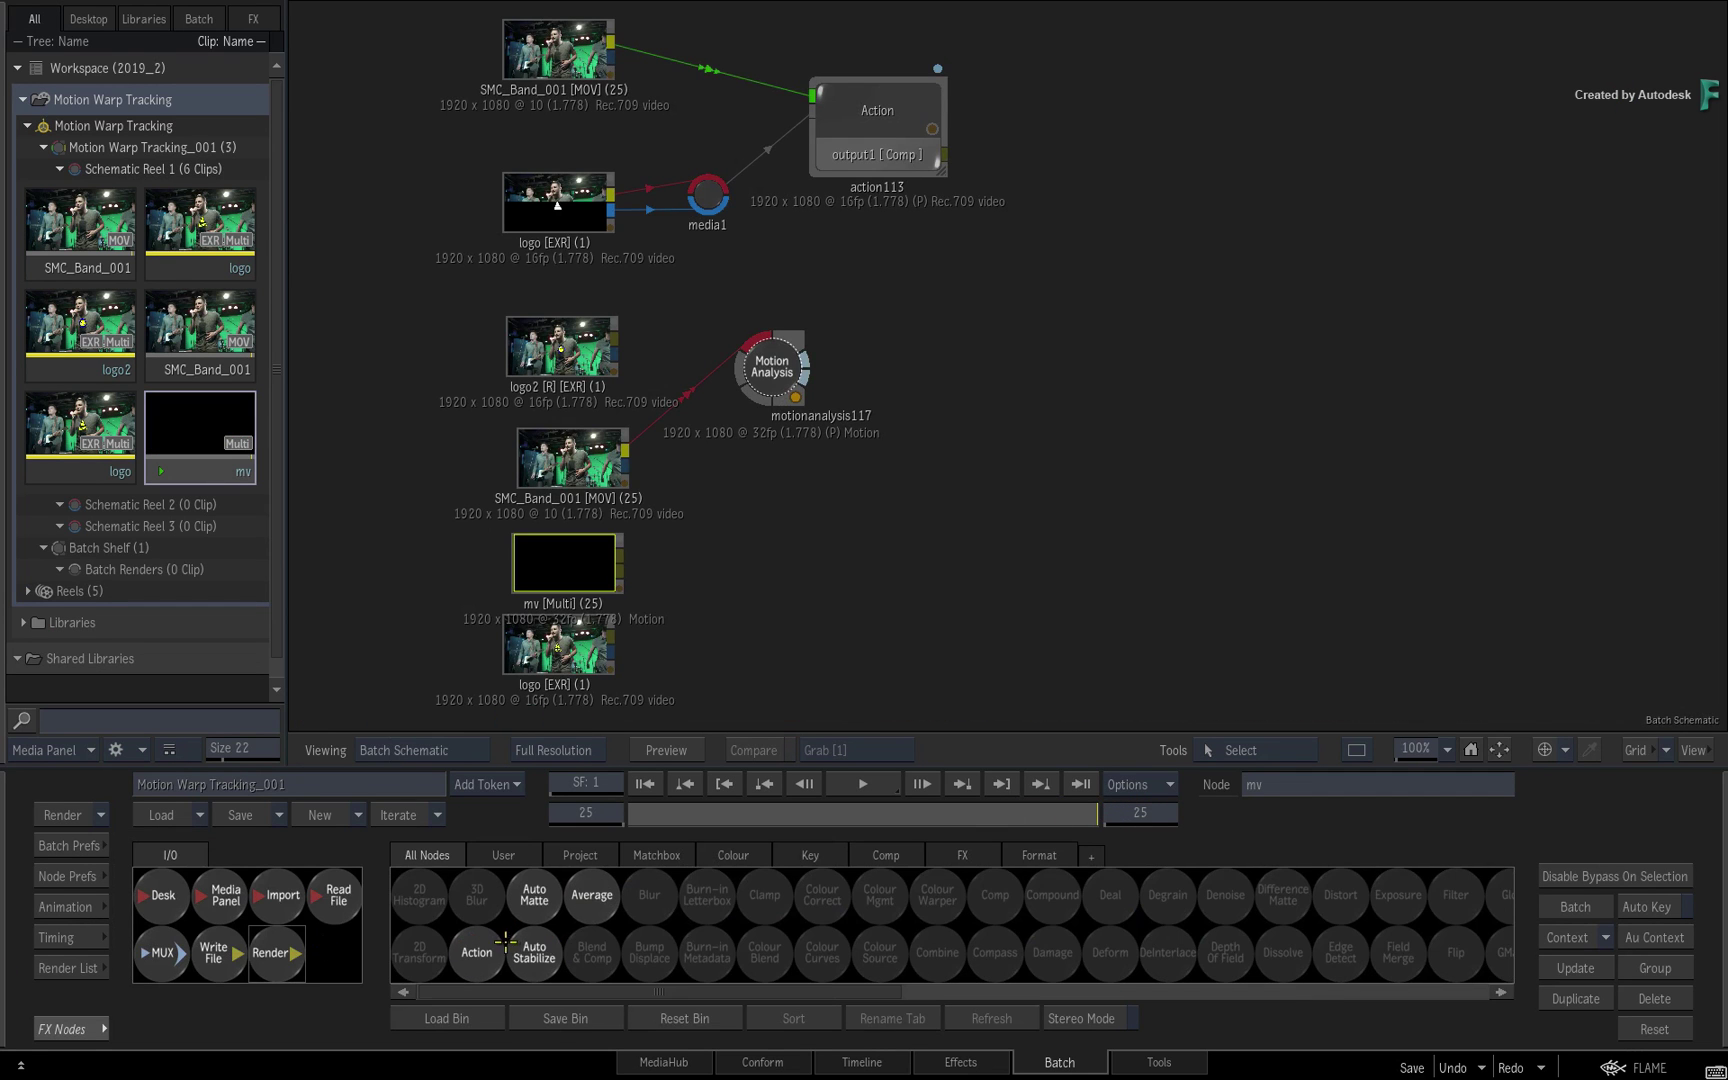
left_click(478, 954)
left_click(826, 594)
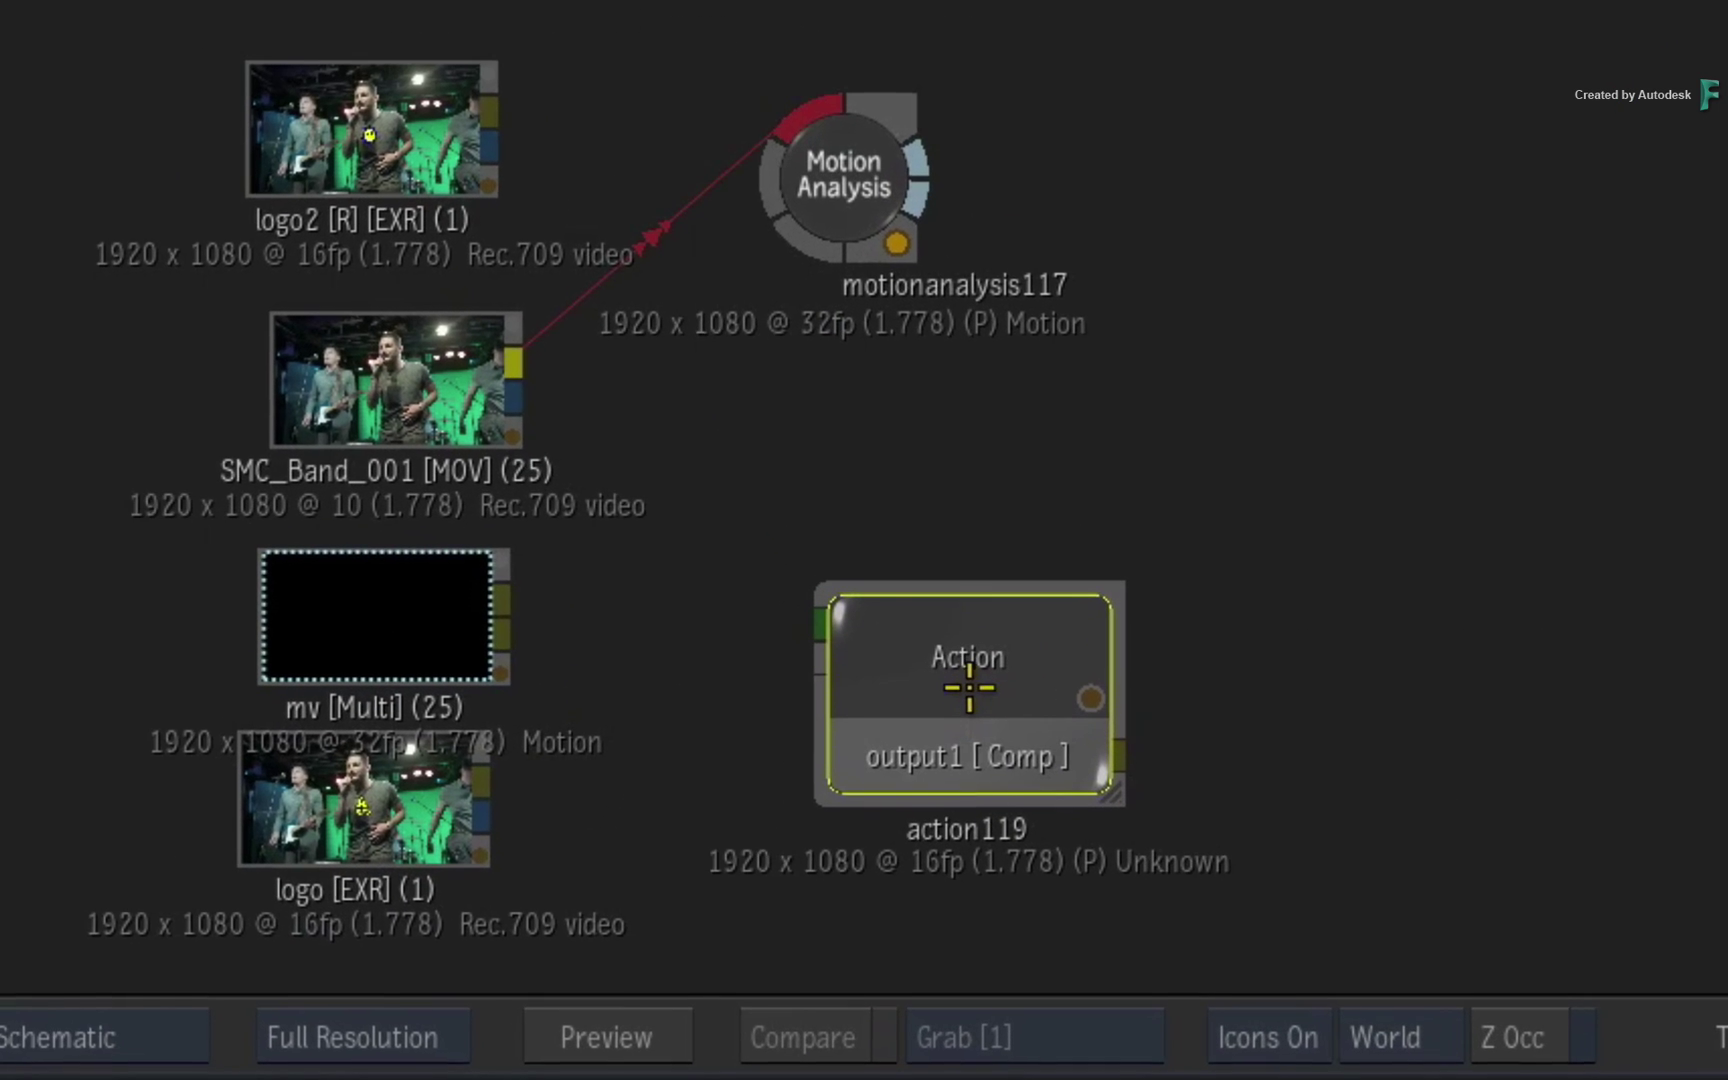
mouse_move(514, 360)
left_mouse_down()
mouse_move(807, 622)
mouse_move(922, 607)
left_mouse_up()
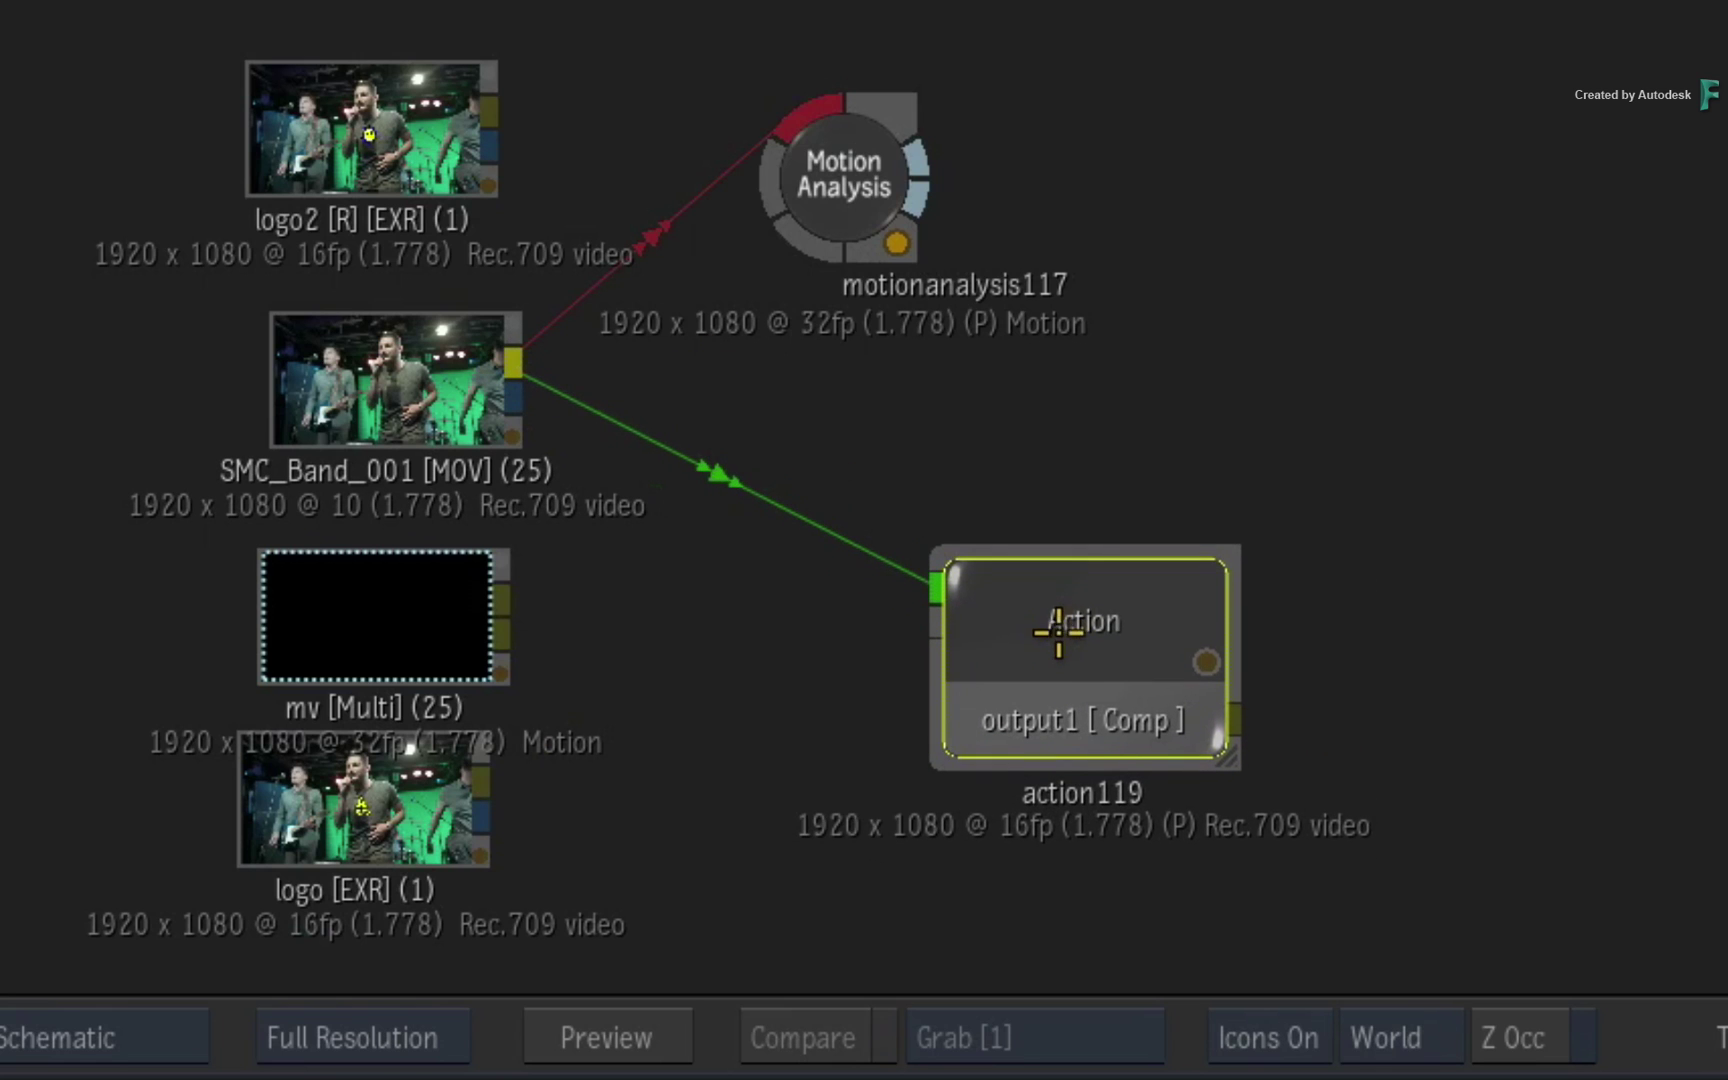
Step: Feed the logo into the Action as media1 and mv as media2
left_click_drag(405, 633, 378, 616)
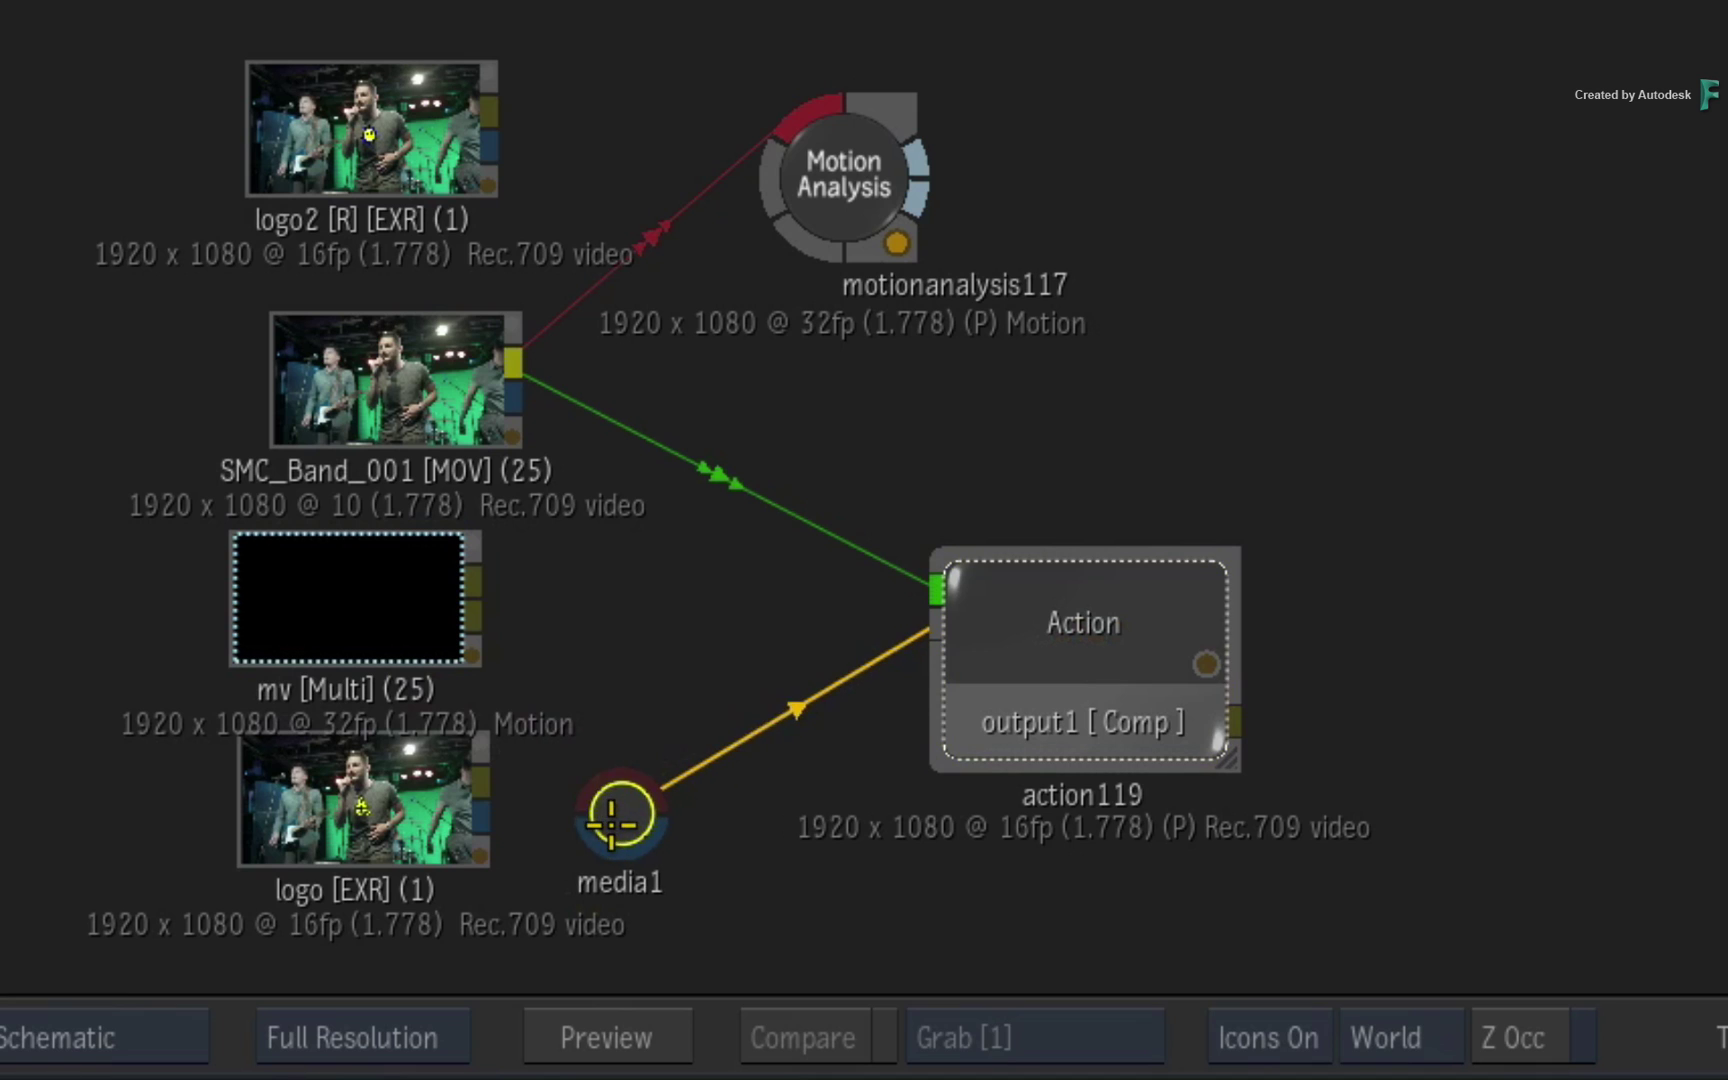
left_click_drag(656, 819, 681, 810)
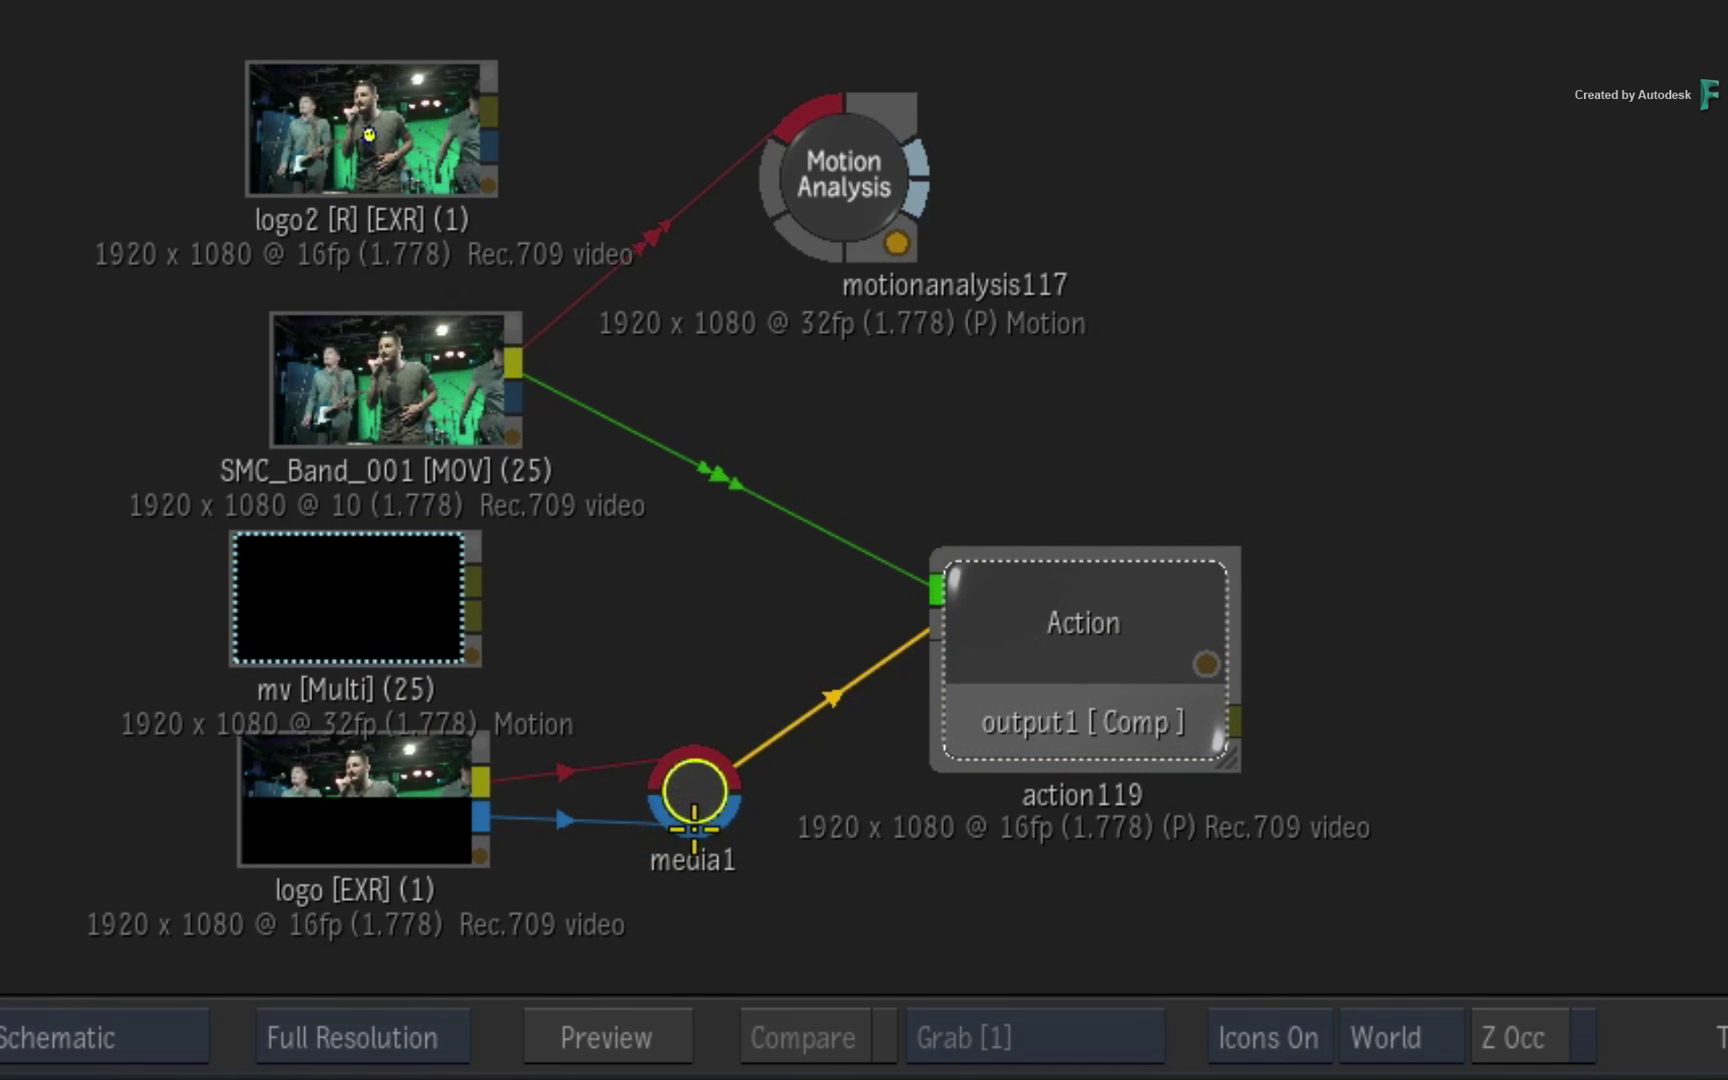
left_click(1060, 668)
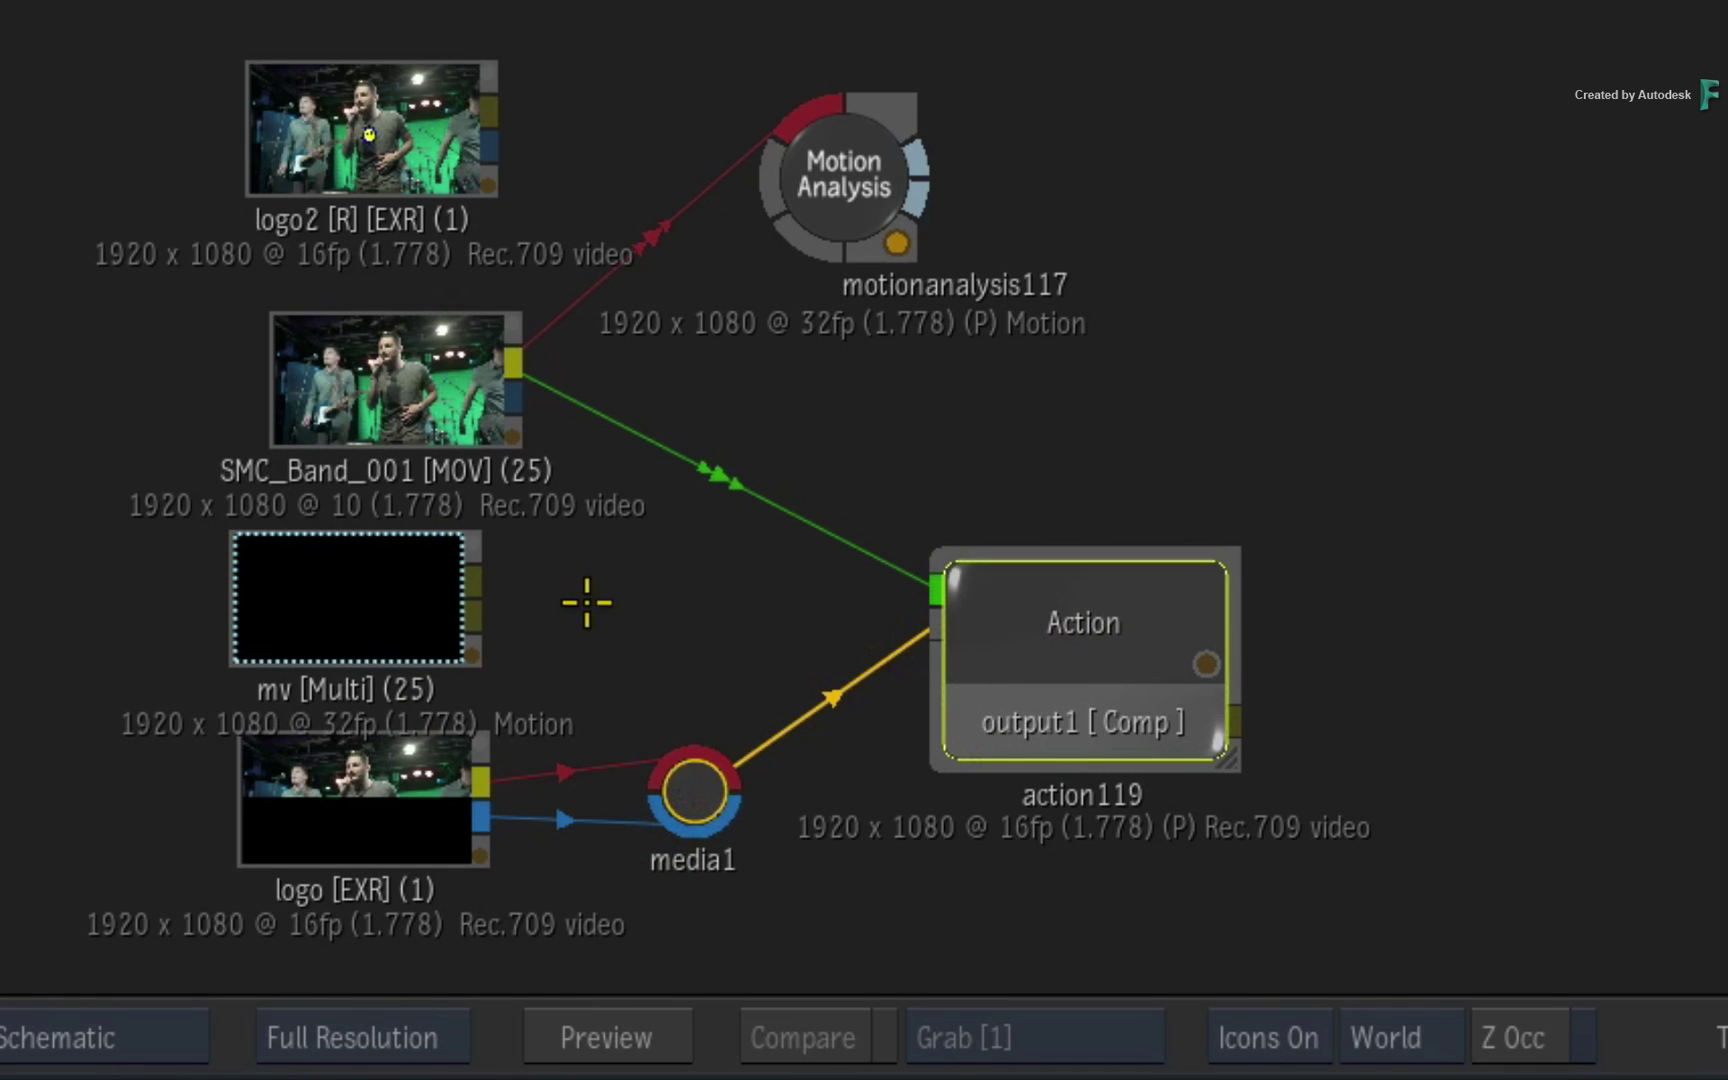
left_click(598, 601)
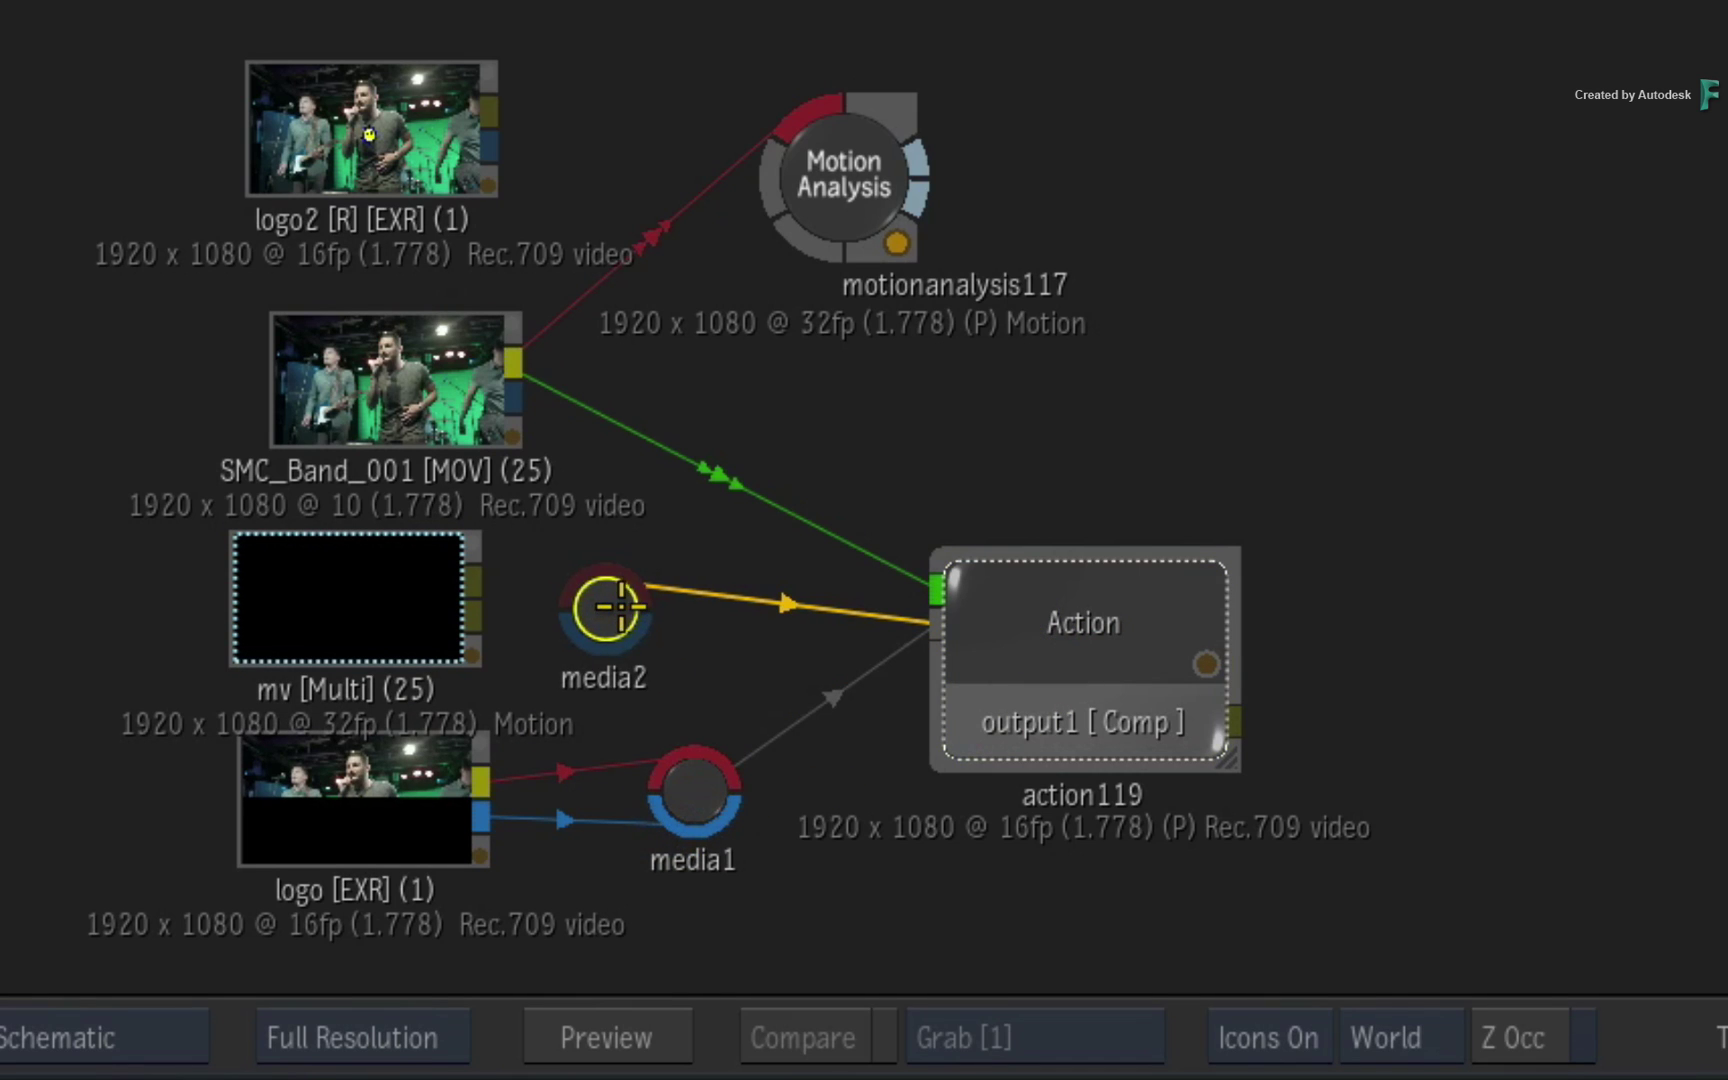
mouse_move(610, 608)
left_mouse_down()
mouse_move(667, 624)
mouse_move(646, 589)
mouse_move(677, 608)
left_mouse_up()
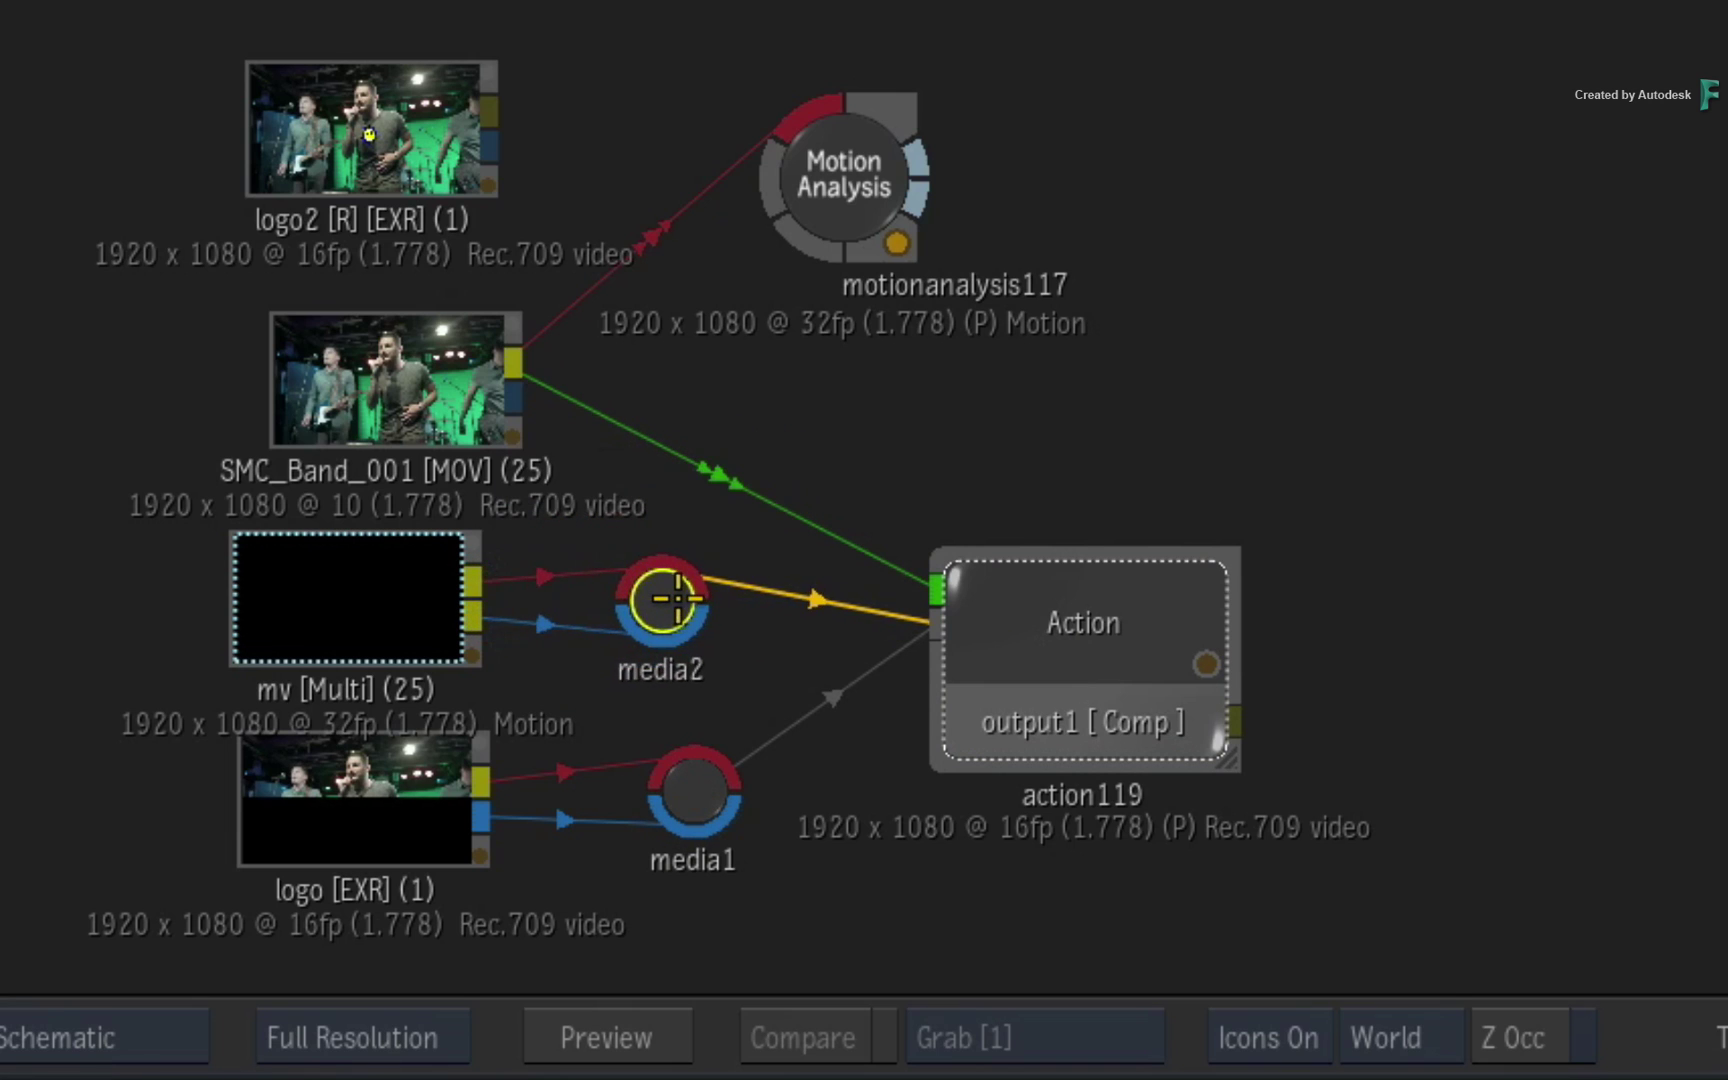
Step: Tidy the schematic, moving media2 beside mv and the Motion Analysis node away
left_click_drag(1092, 926, 1125, 696)
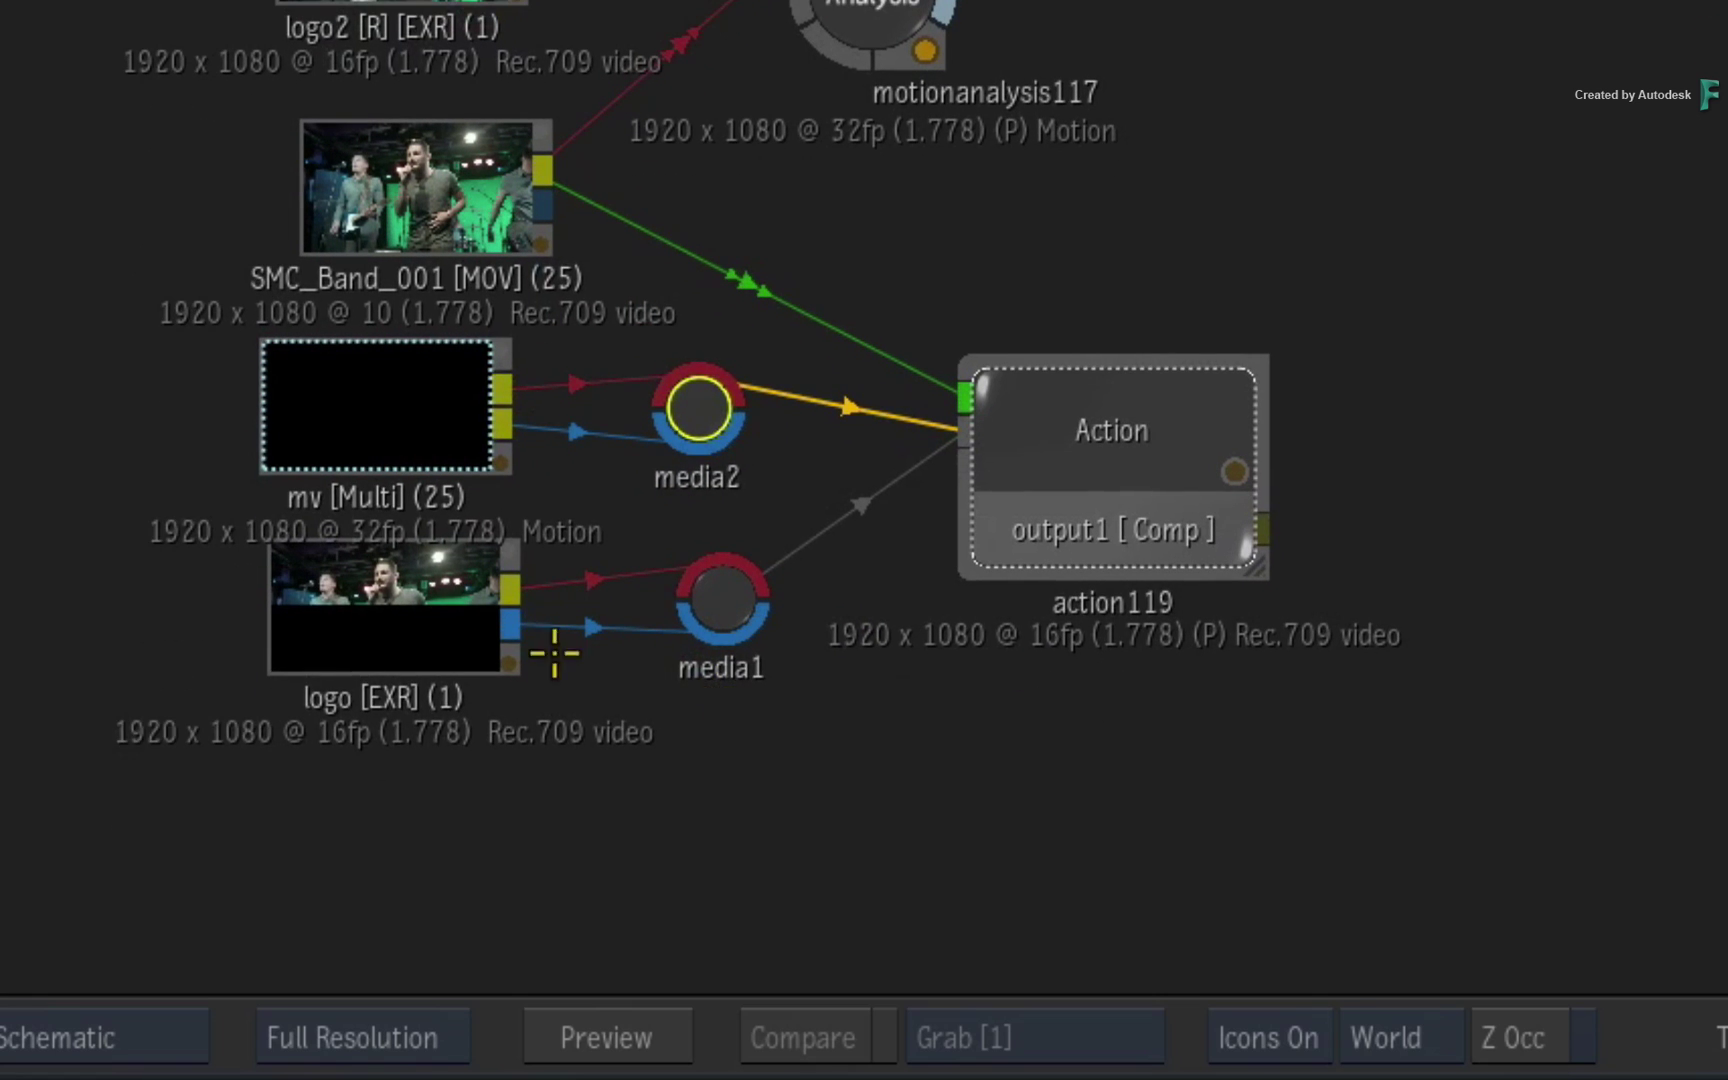
left_click_drag(445, 594, 480, 699)
left_click_drag(422, 480, 435, 474)
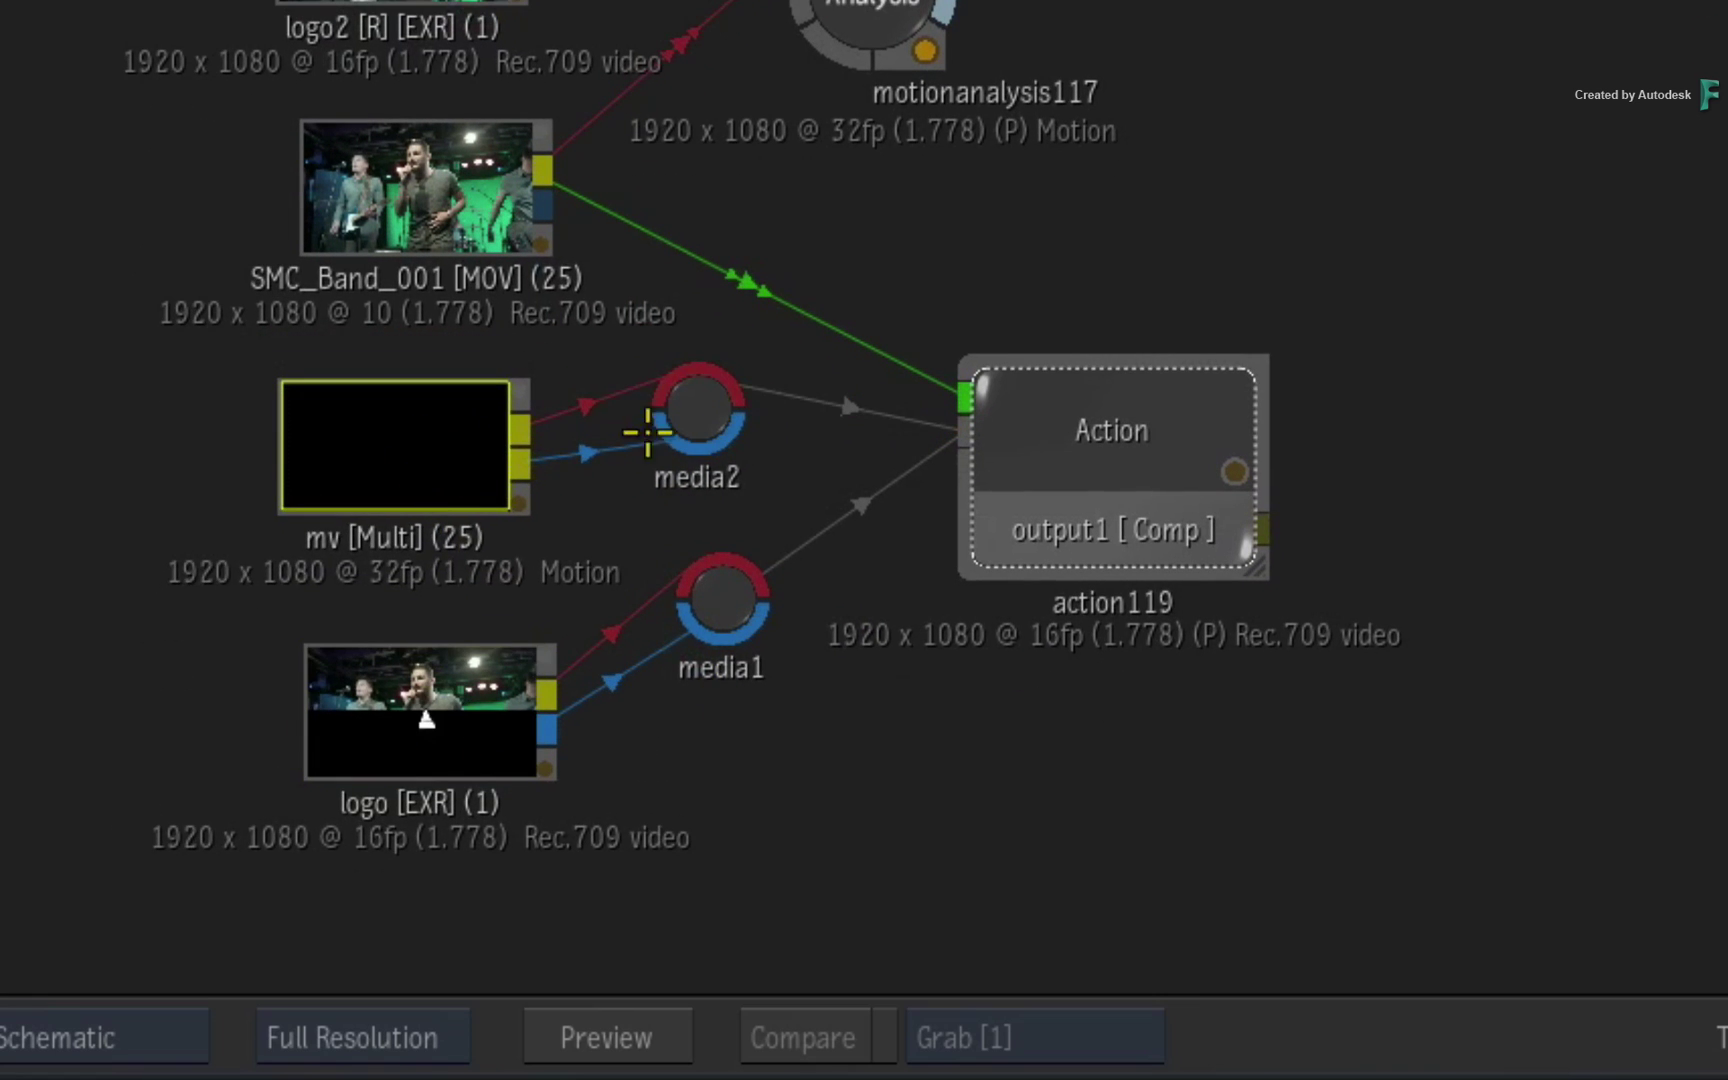
left_click_drag(679, 402, 692, 439)
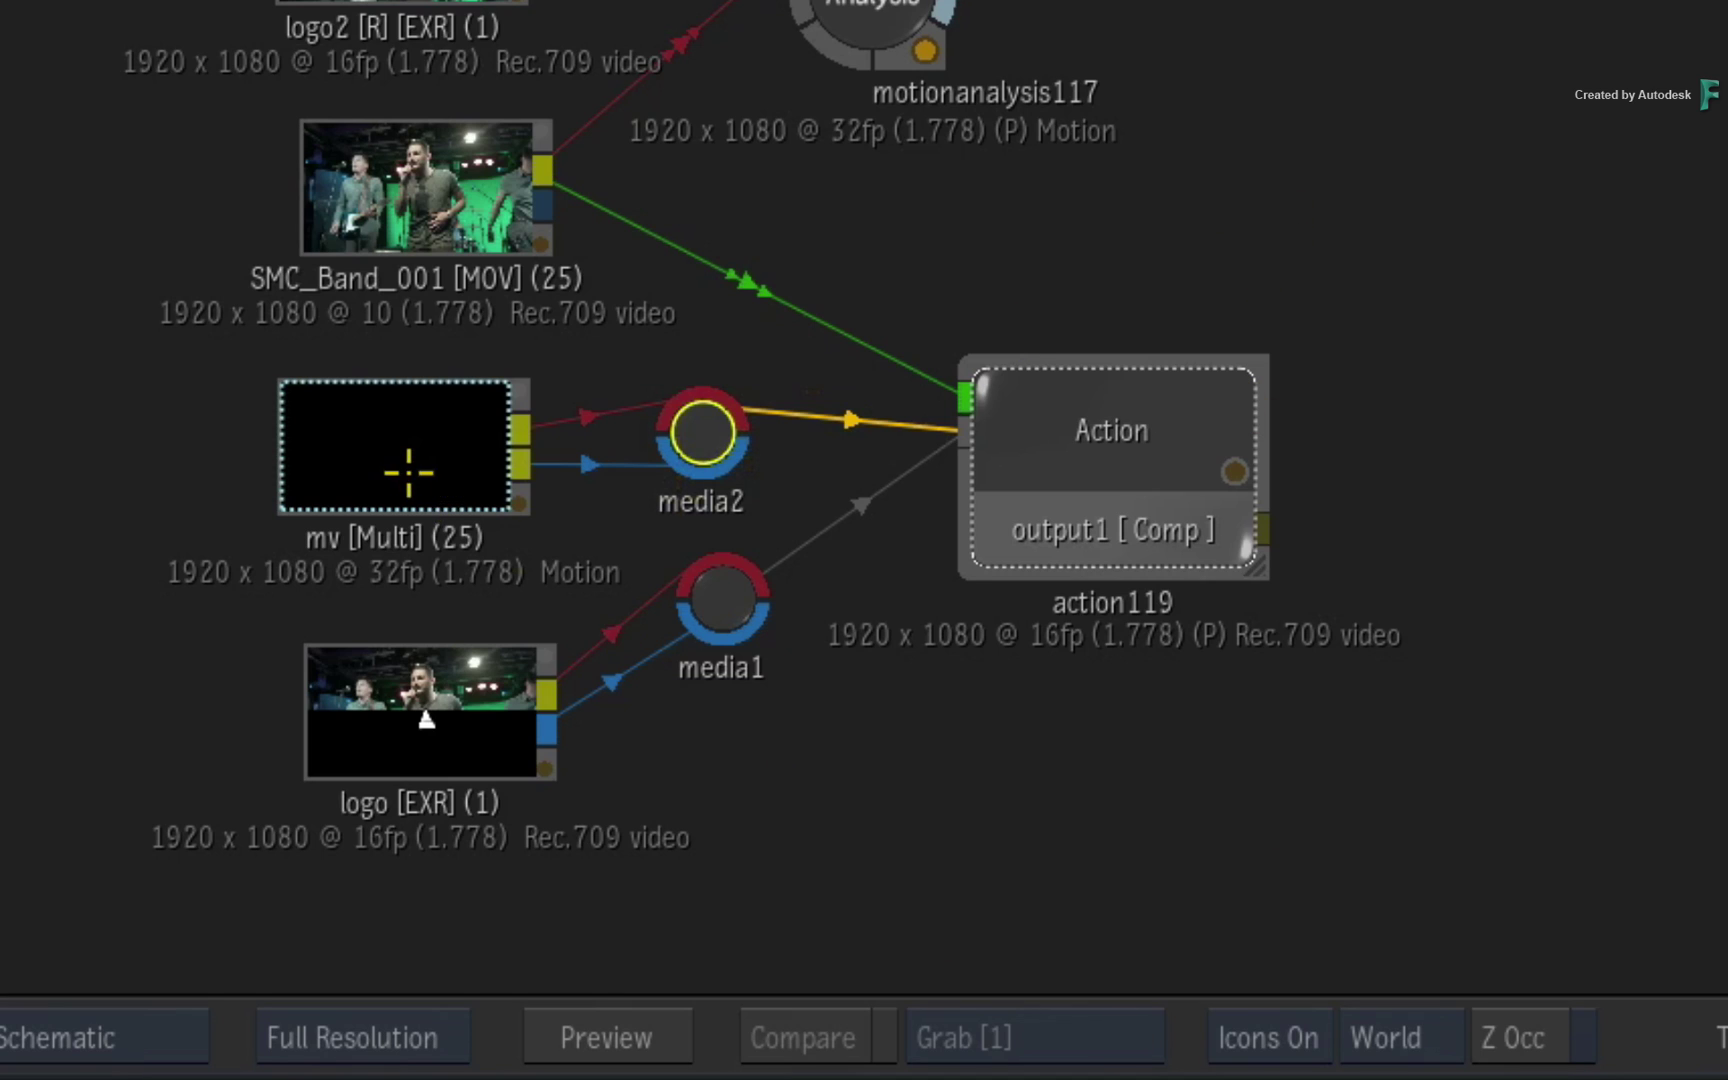
left_click(411, 471)
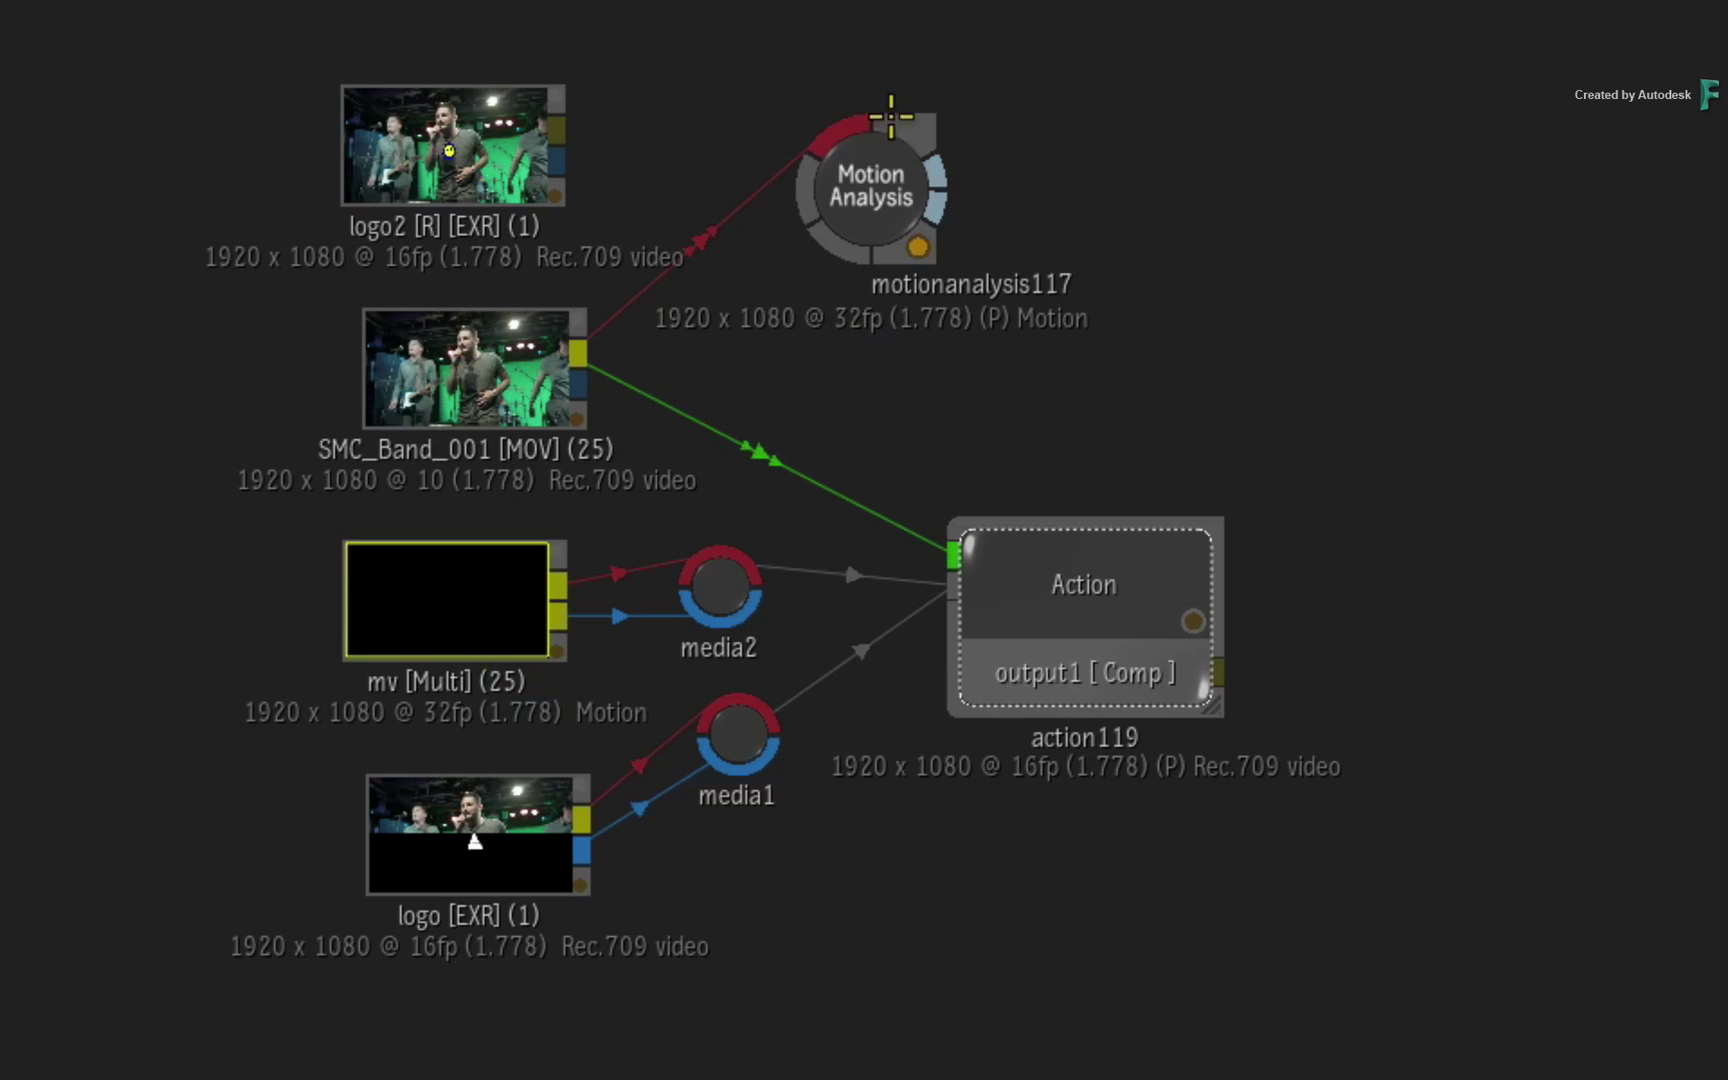
mouse_move(884, 190)
left_mouse_down()
mouse_move(857, 209)
mouse_move(1066, 135)
left_mouse_up()
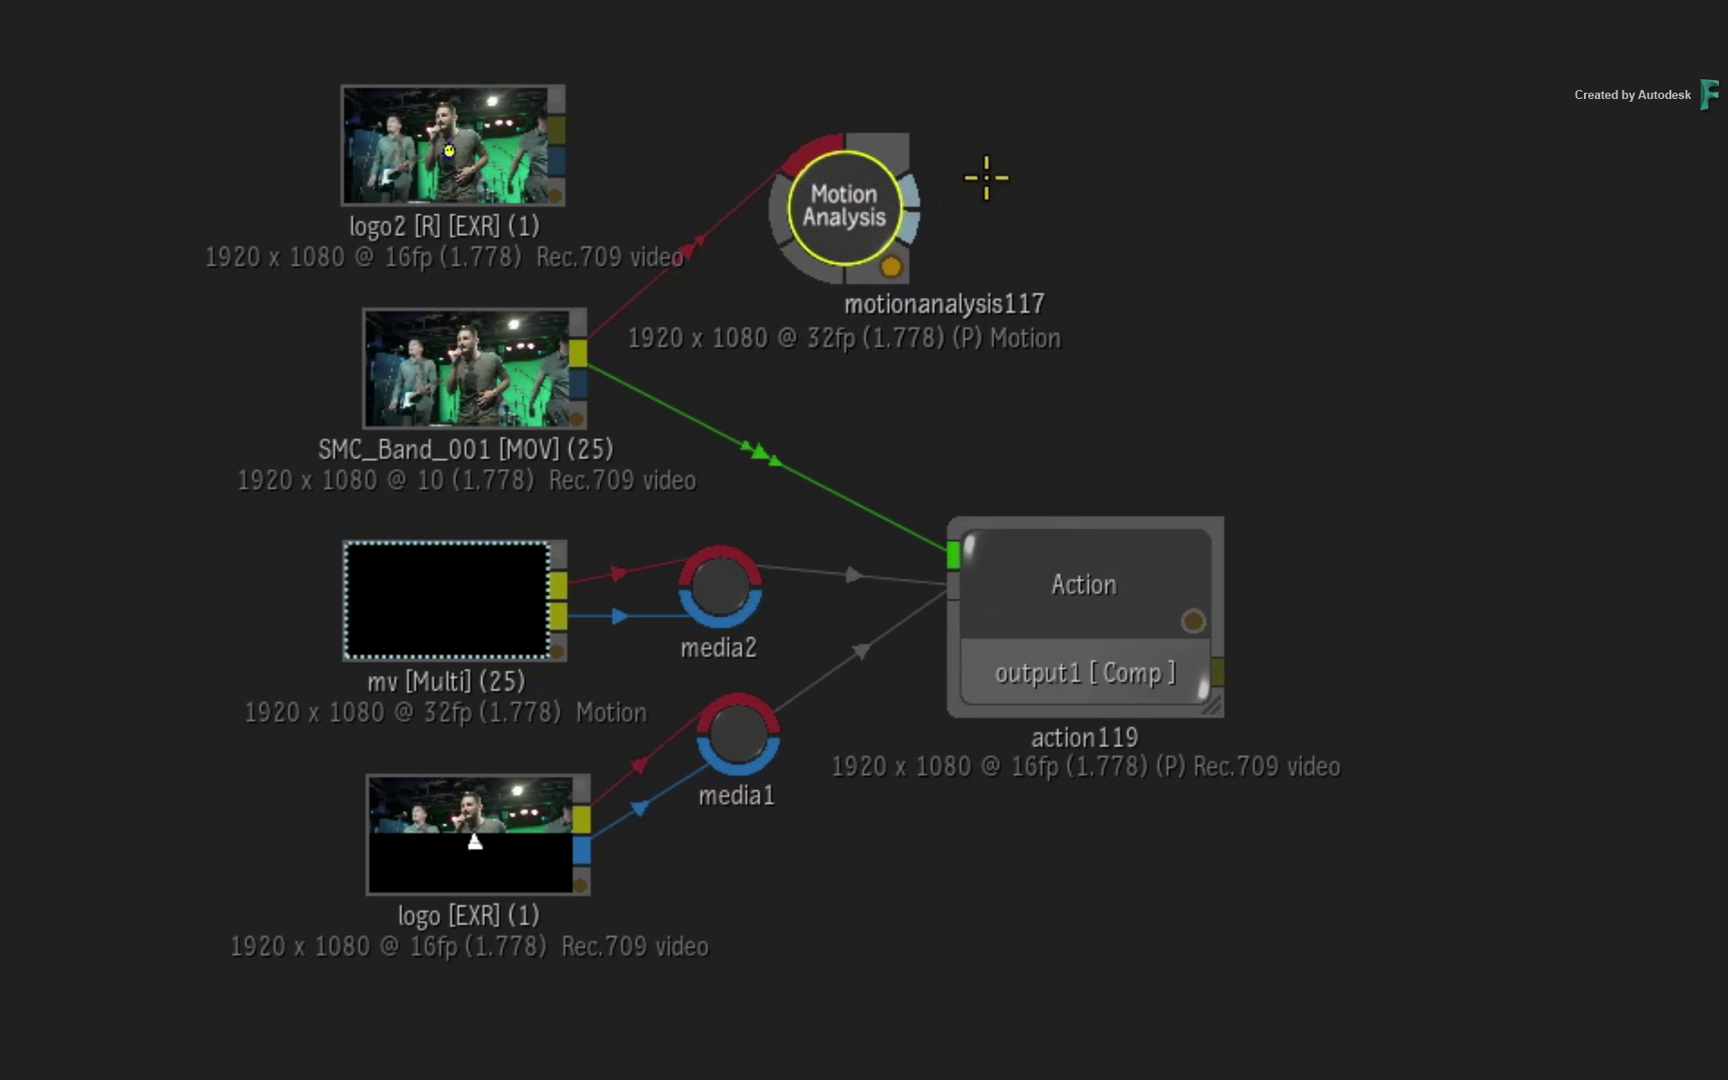
left_click_drag(842, 199, 879, 257)
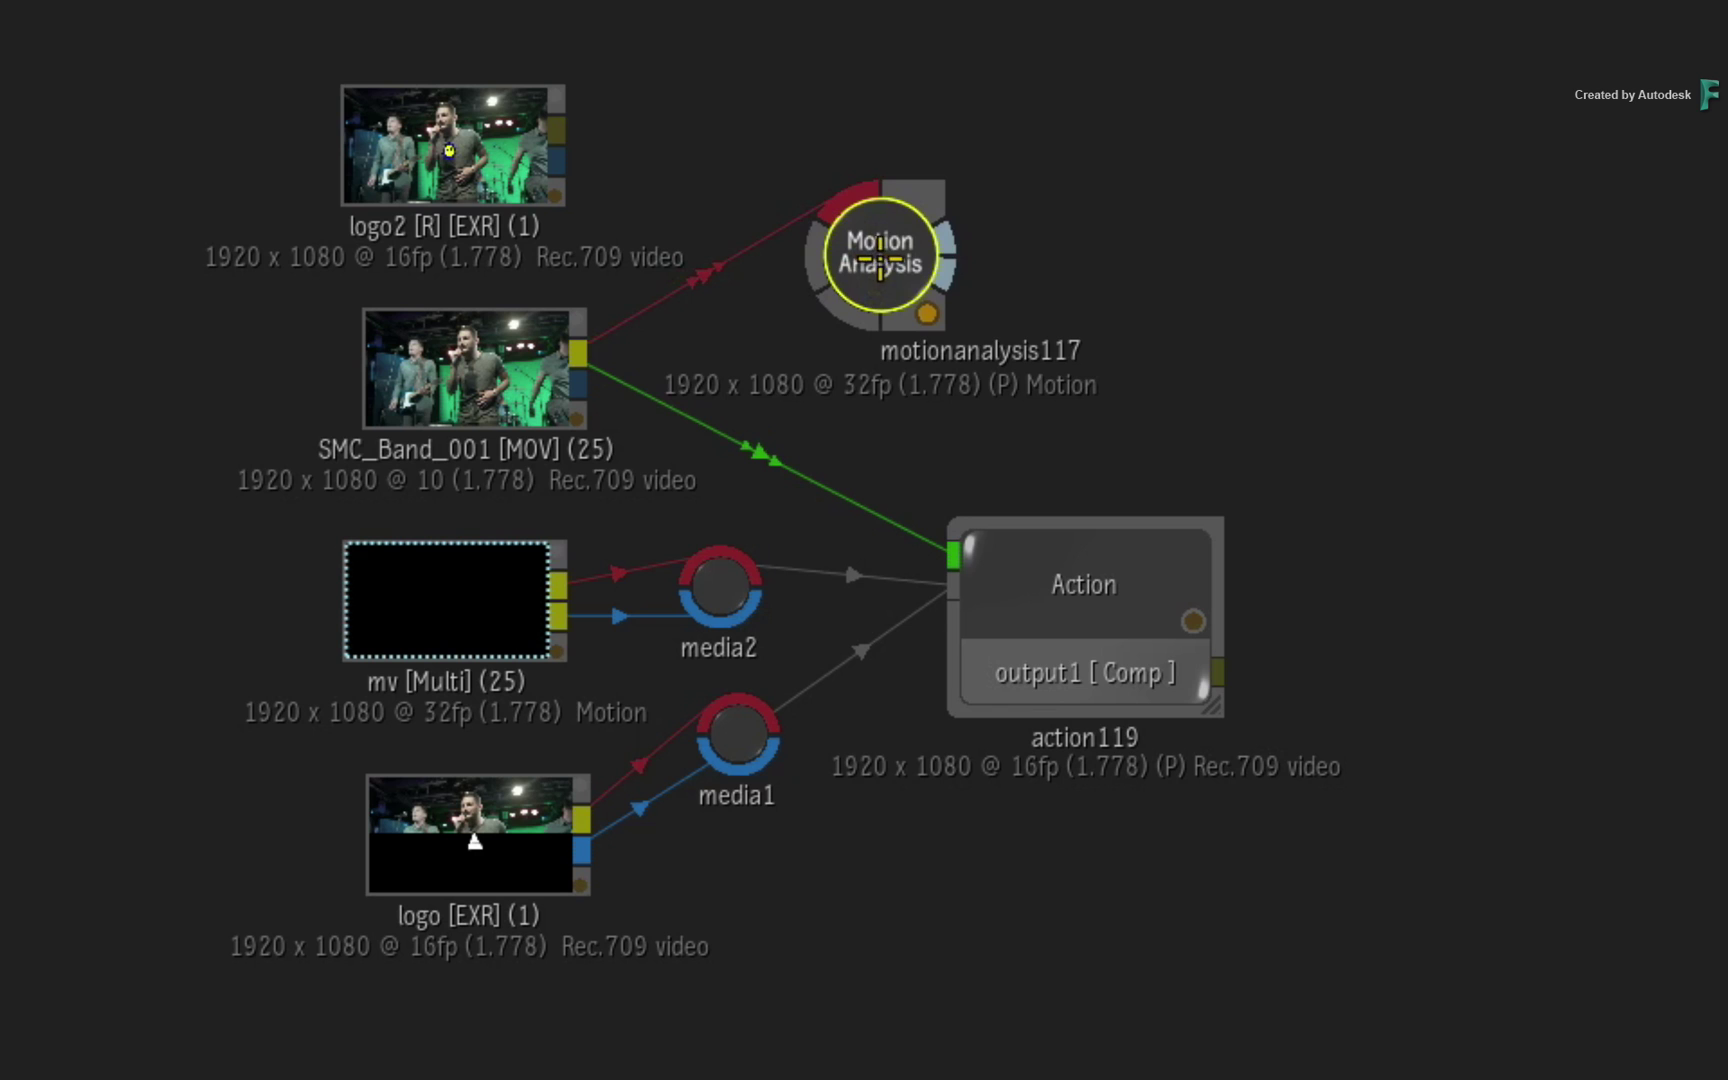
left_click_drag(878, 260, 675, 1079)
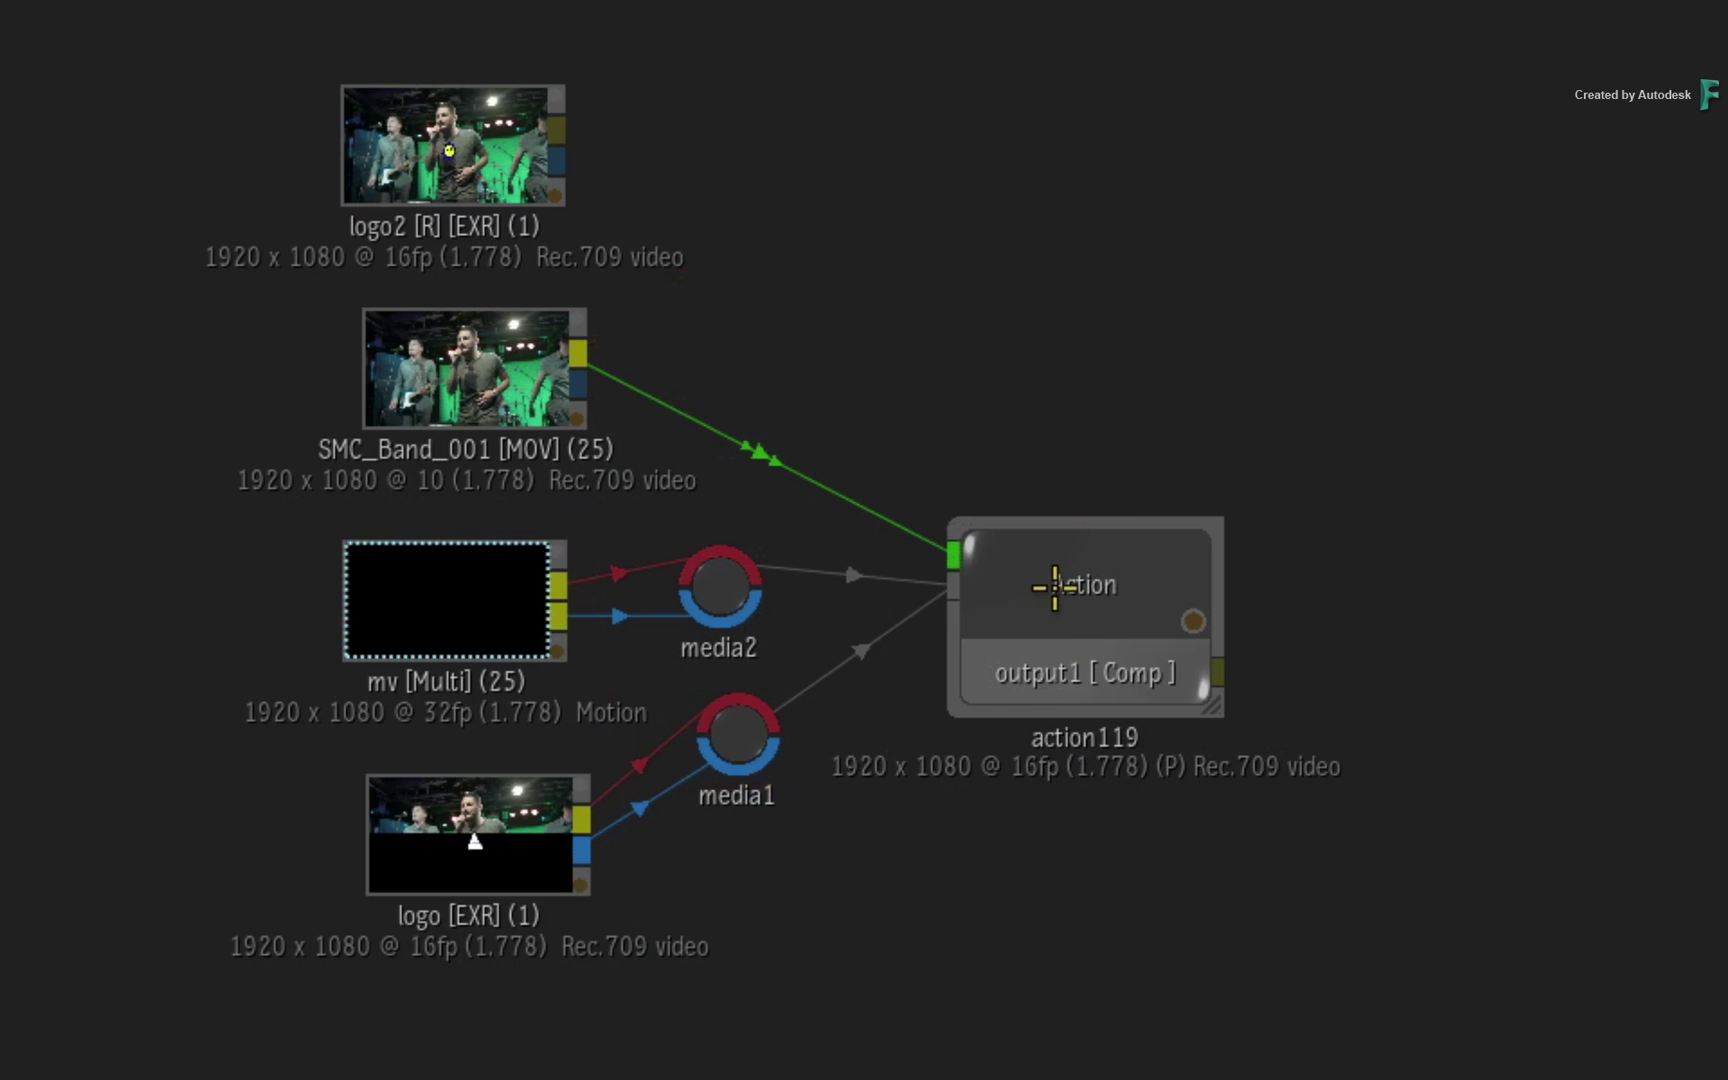
left_click_drag(1058, 586, 1119, 563)
left_click(378, 624)
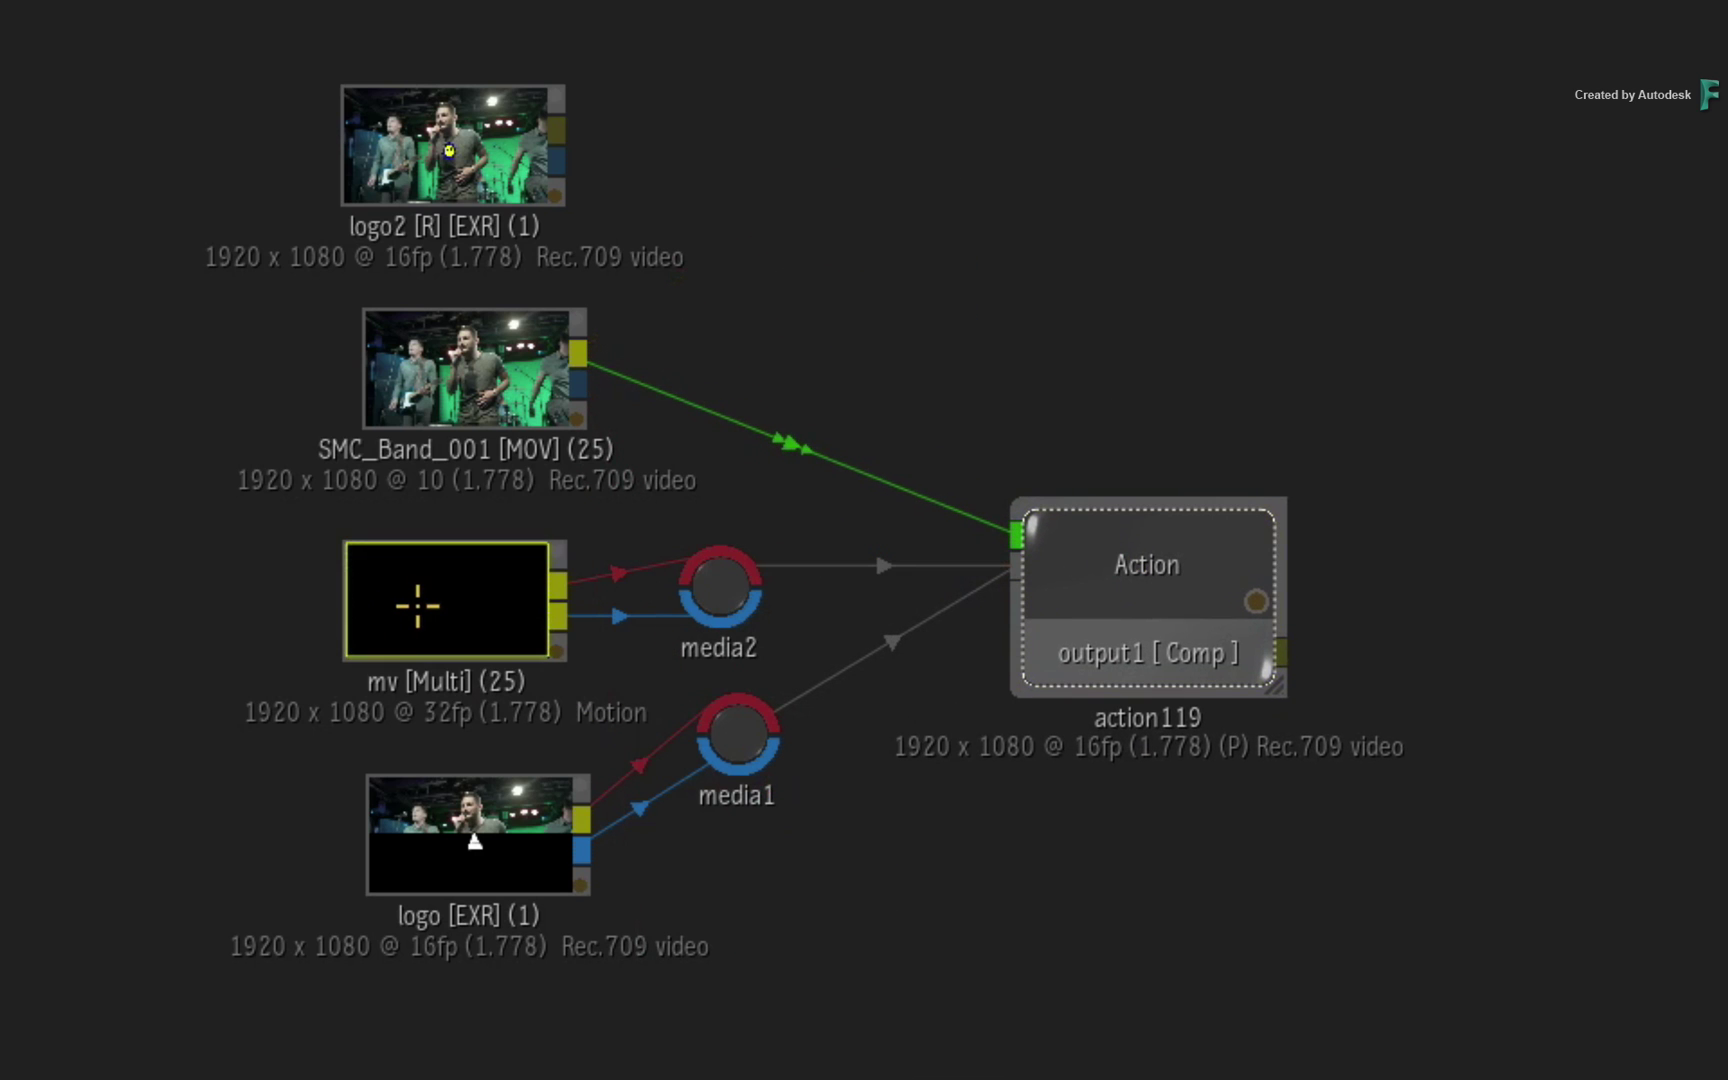
Step: Move the Action node up, use a two-up view layout and hide the Media Panel
left_click_drag(1157, 532, 1032, 375)
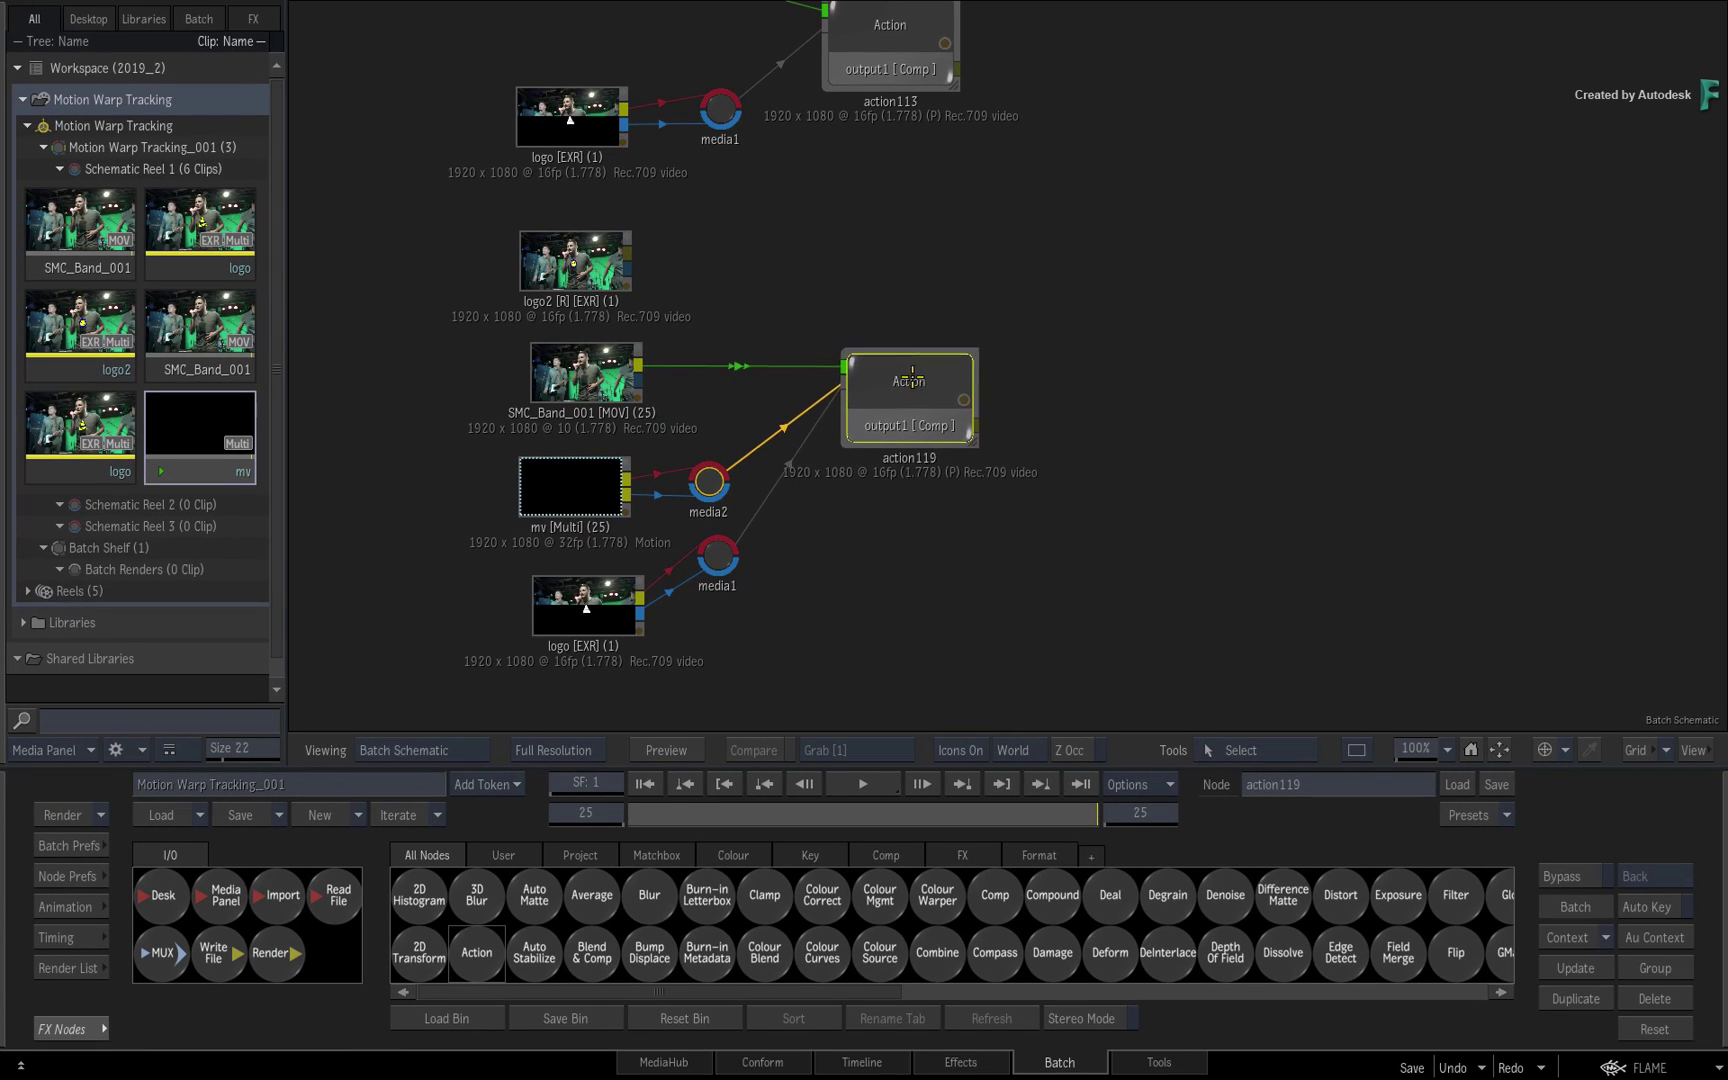
key("alt+2")
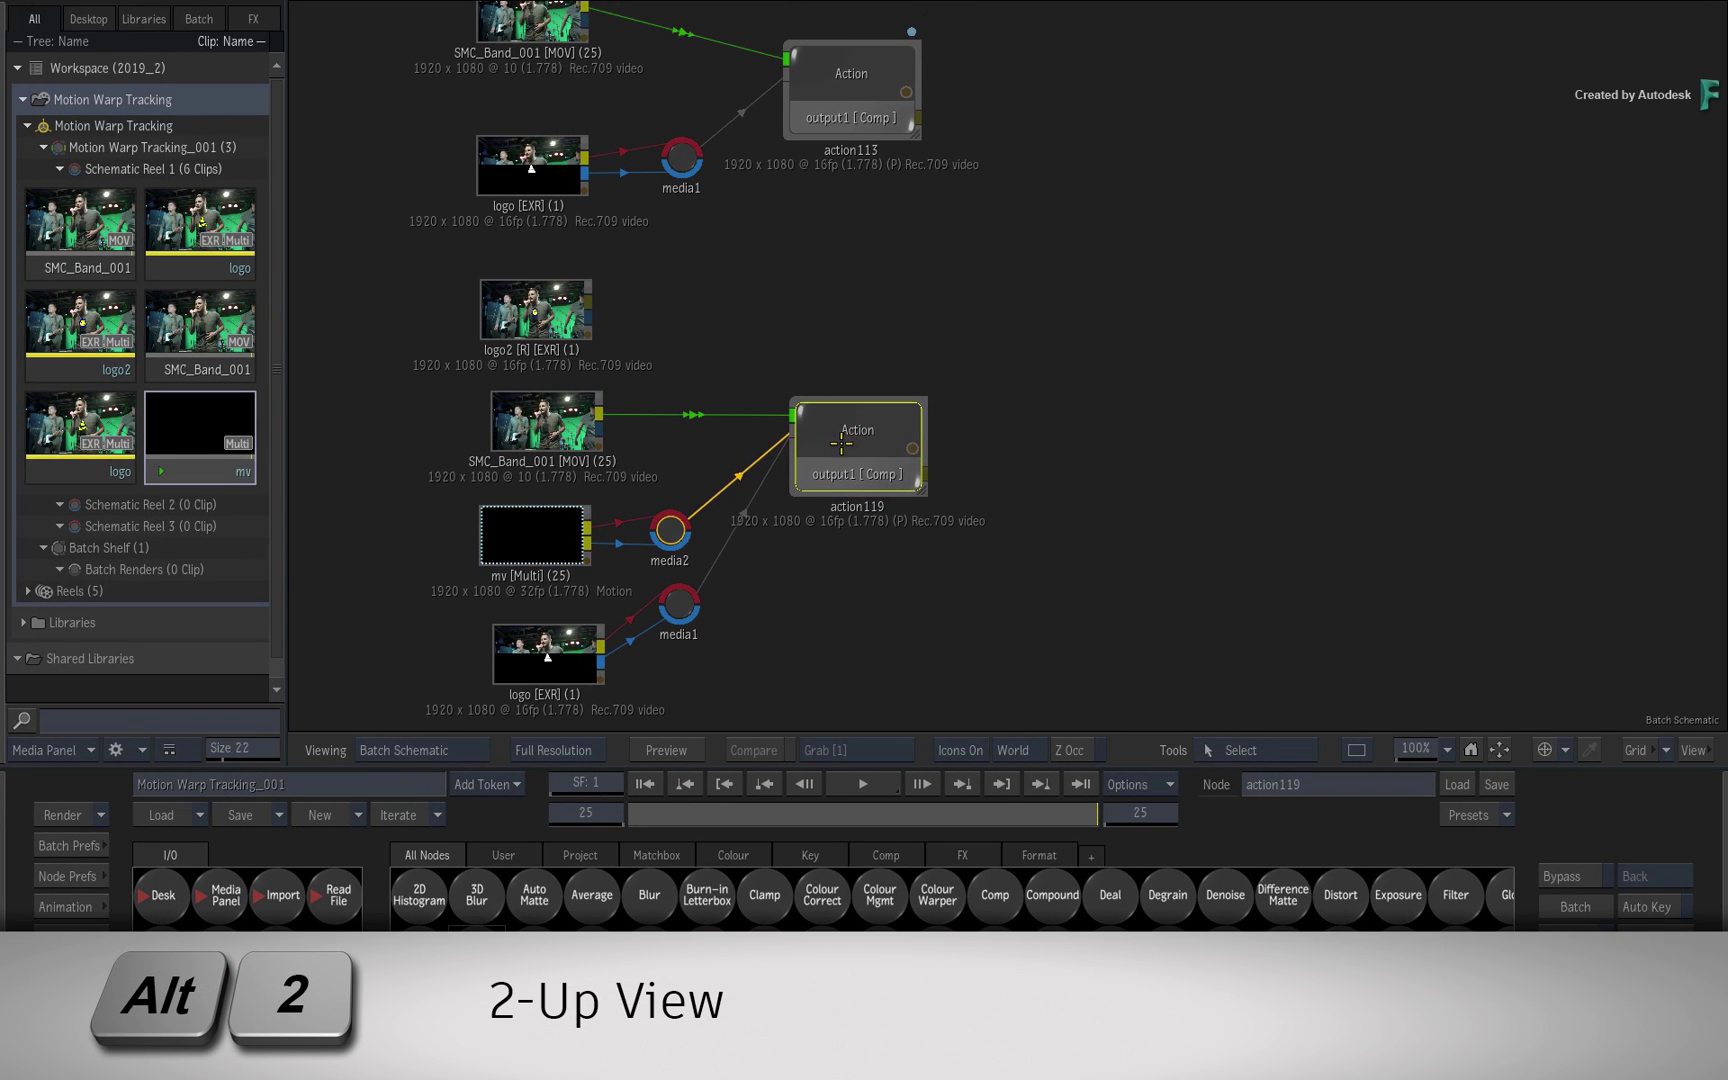
key("ctrl+Tab")
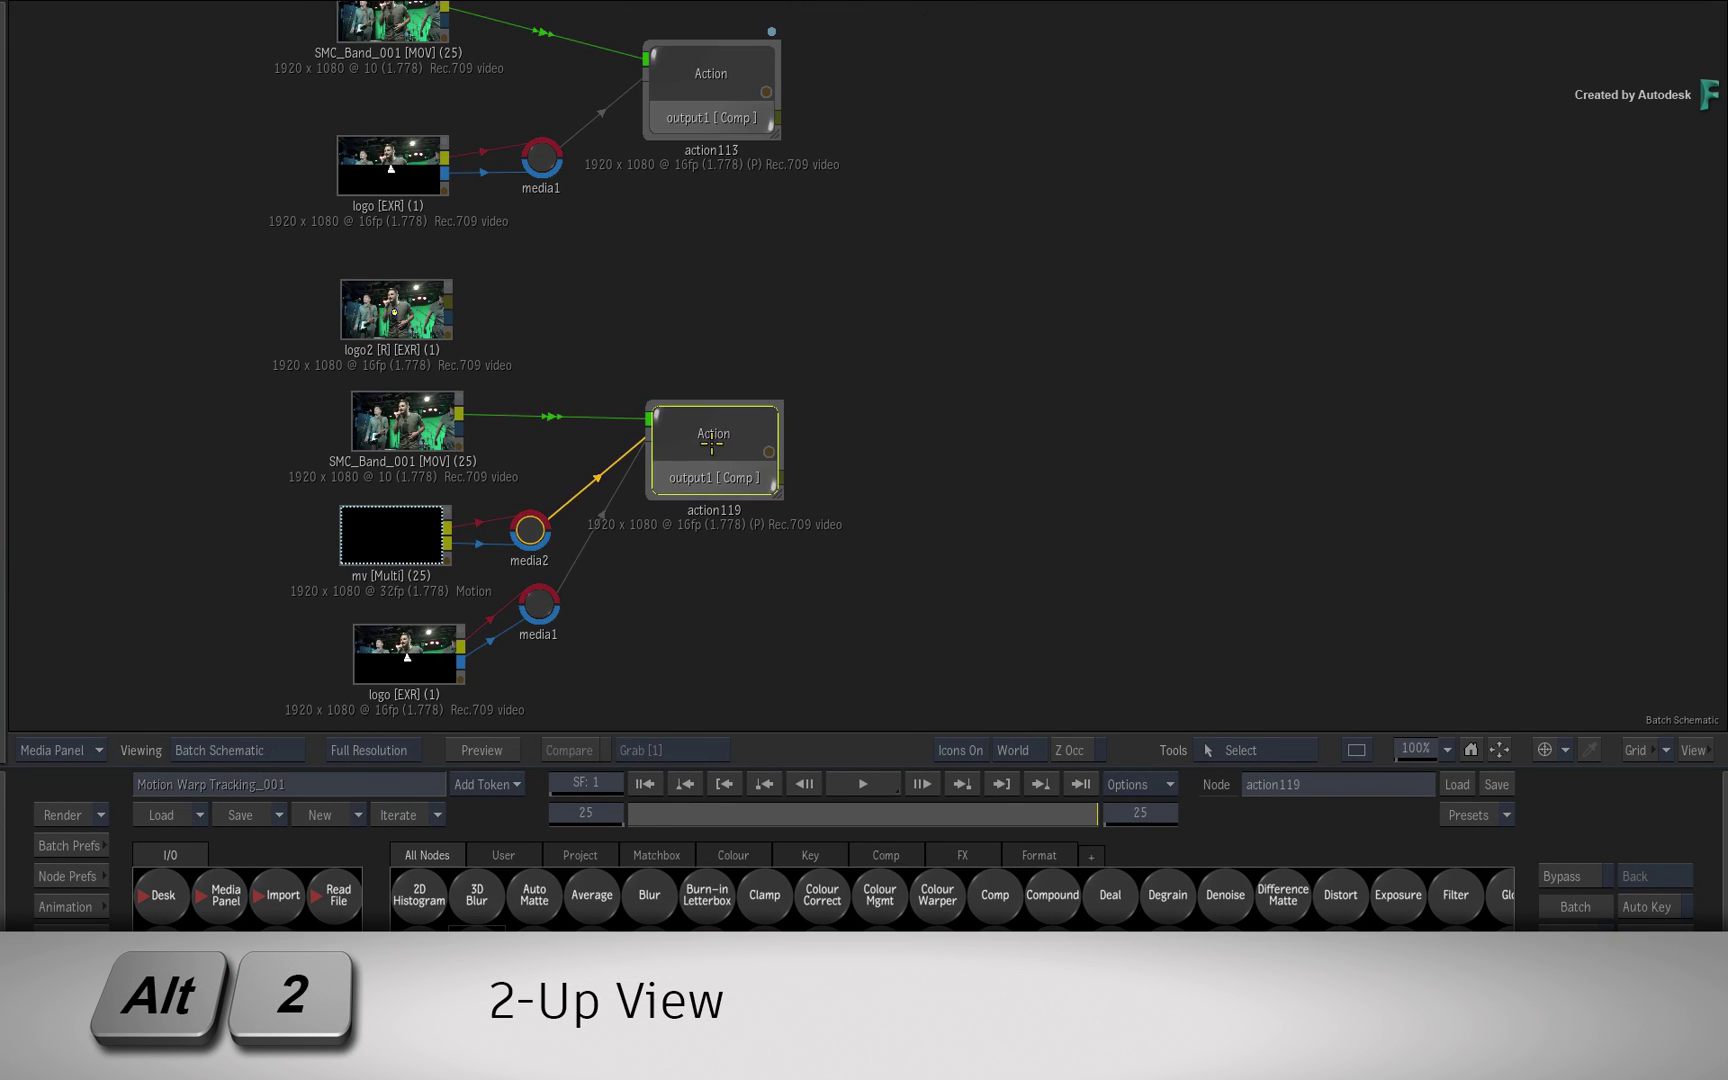
Step: Enter action119, preview the DANGER logo clip, and delete the axis2 and image2 layers
double_click(719, 443)
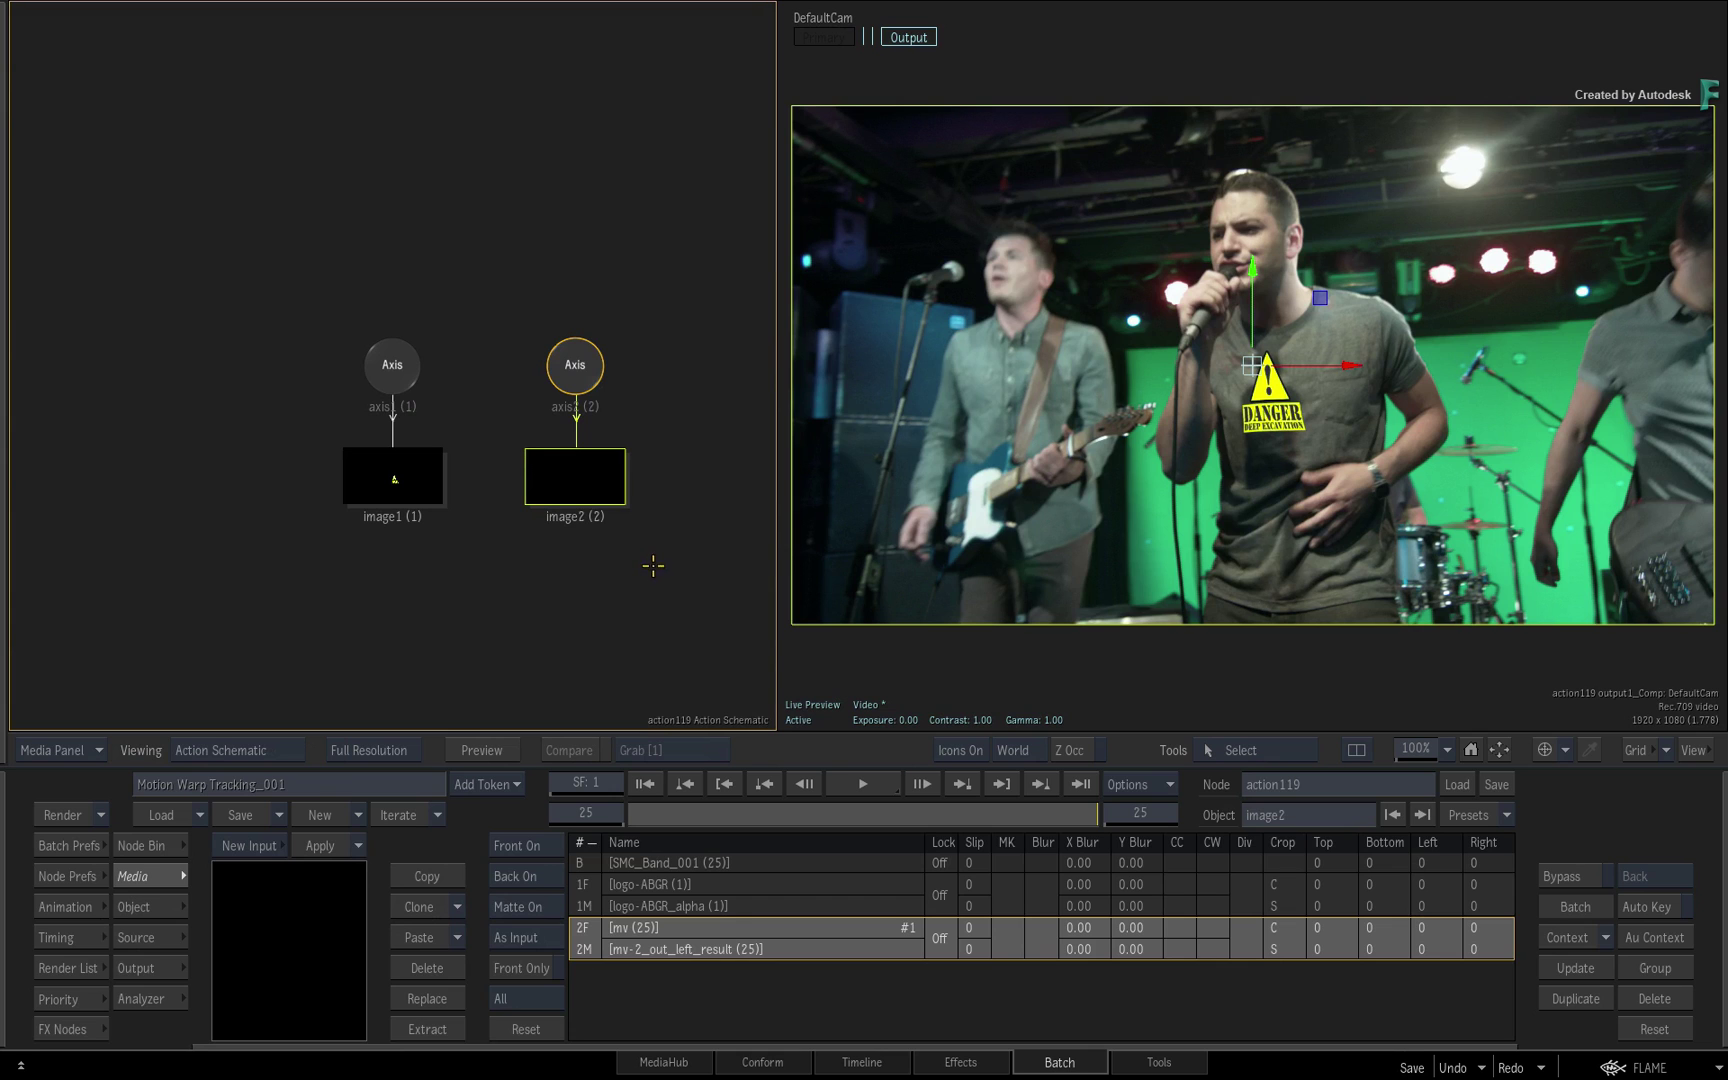
key("space")
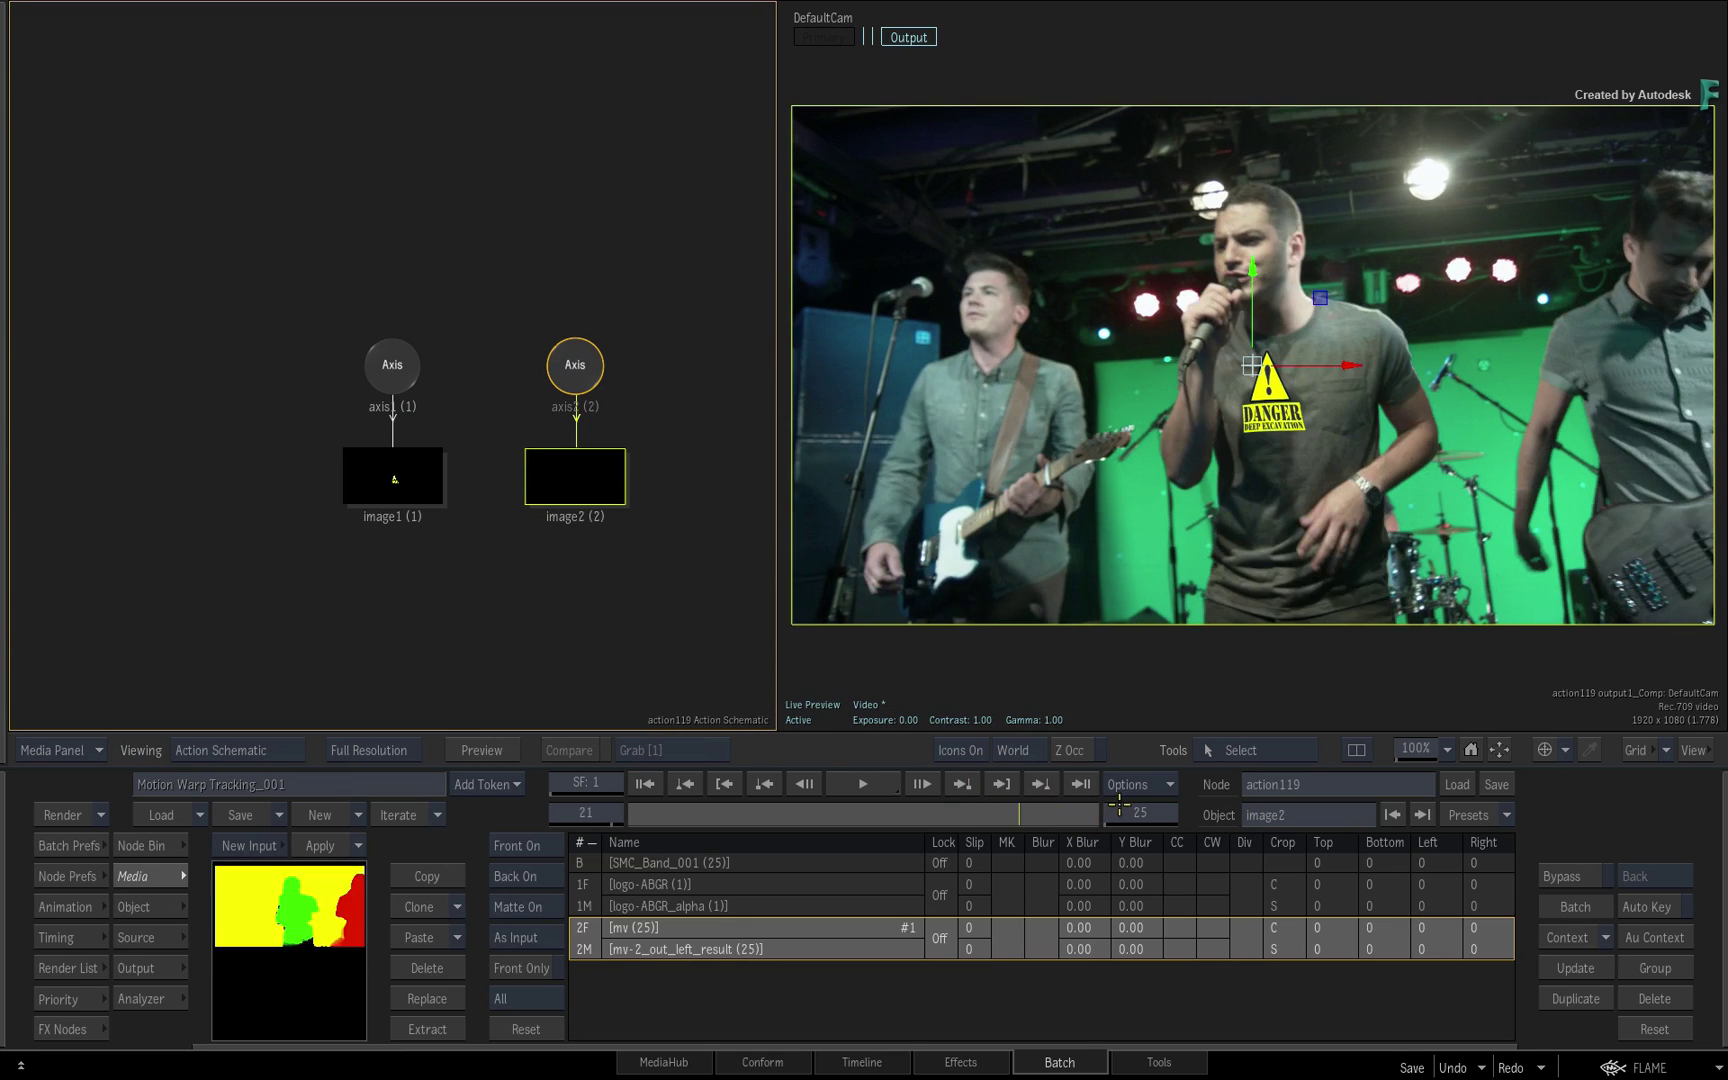
key("Delete")
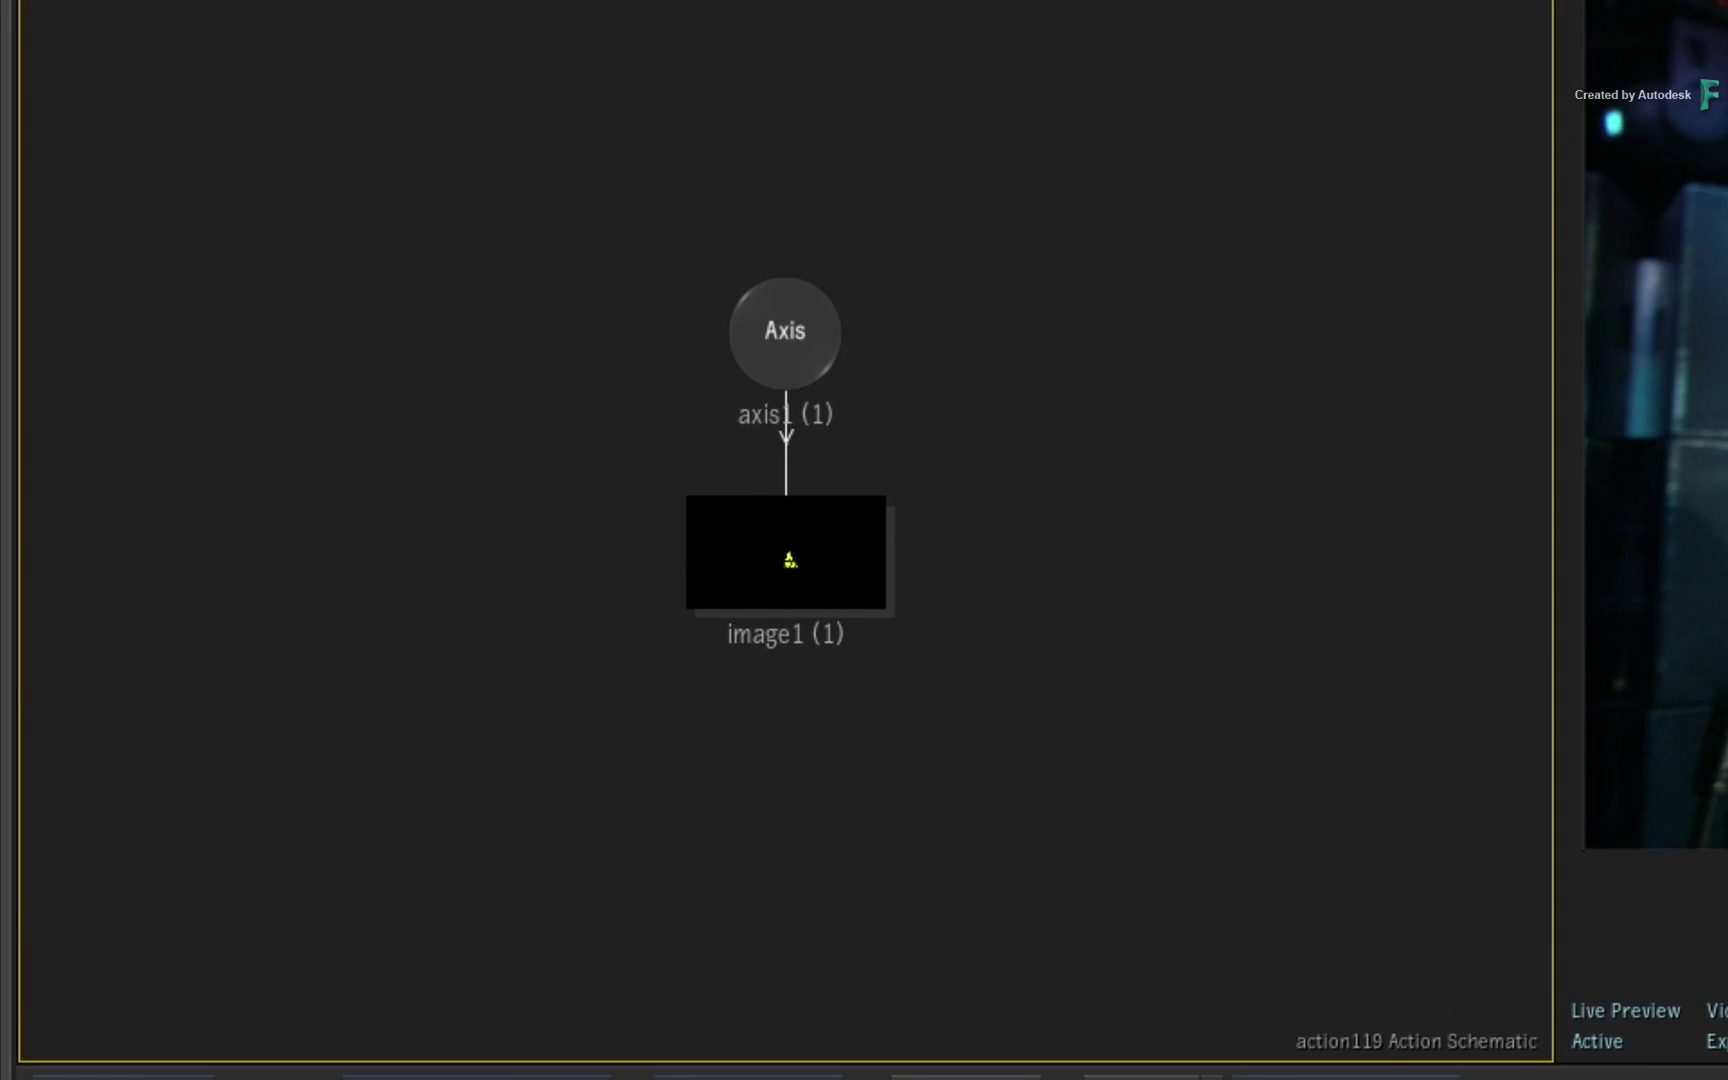
Step: Add a Motion Vectors Map to the logo image1
left_click_drag(750, 551, 750, 566)
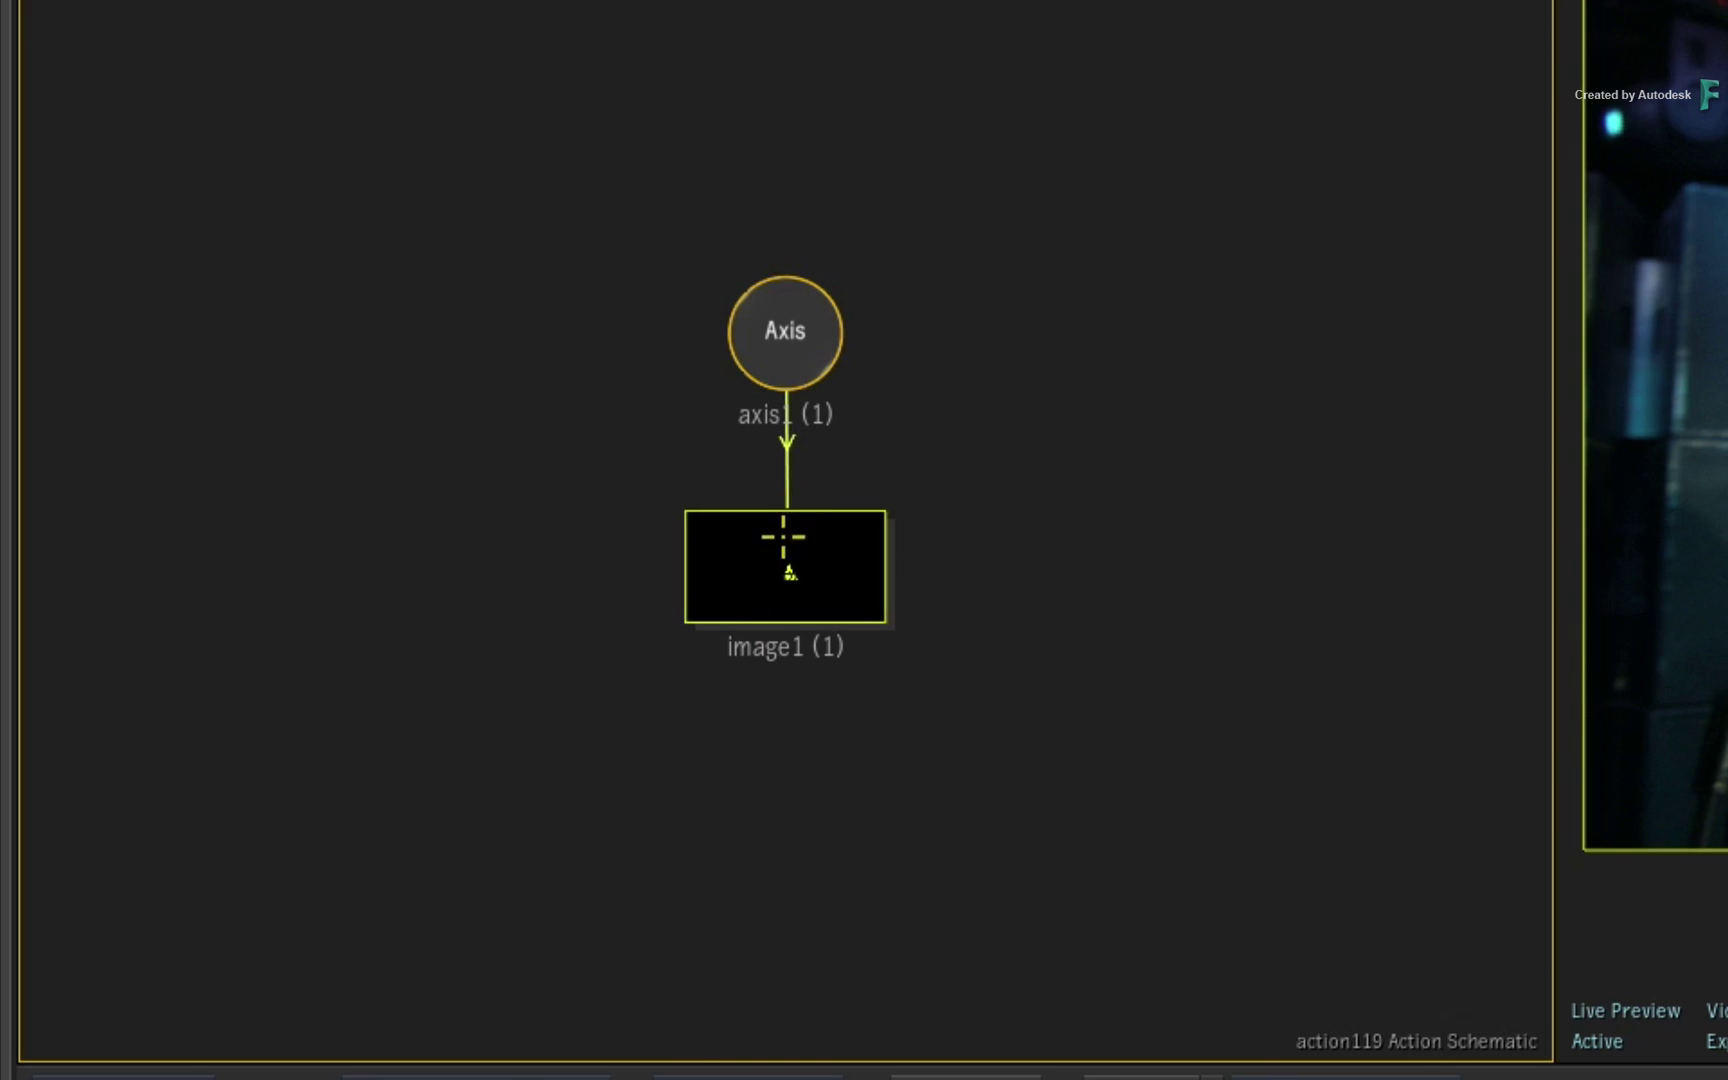
right_click(767, 581)
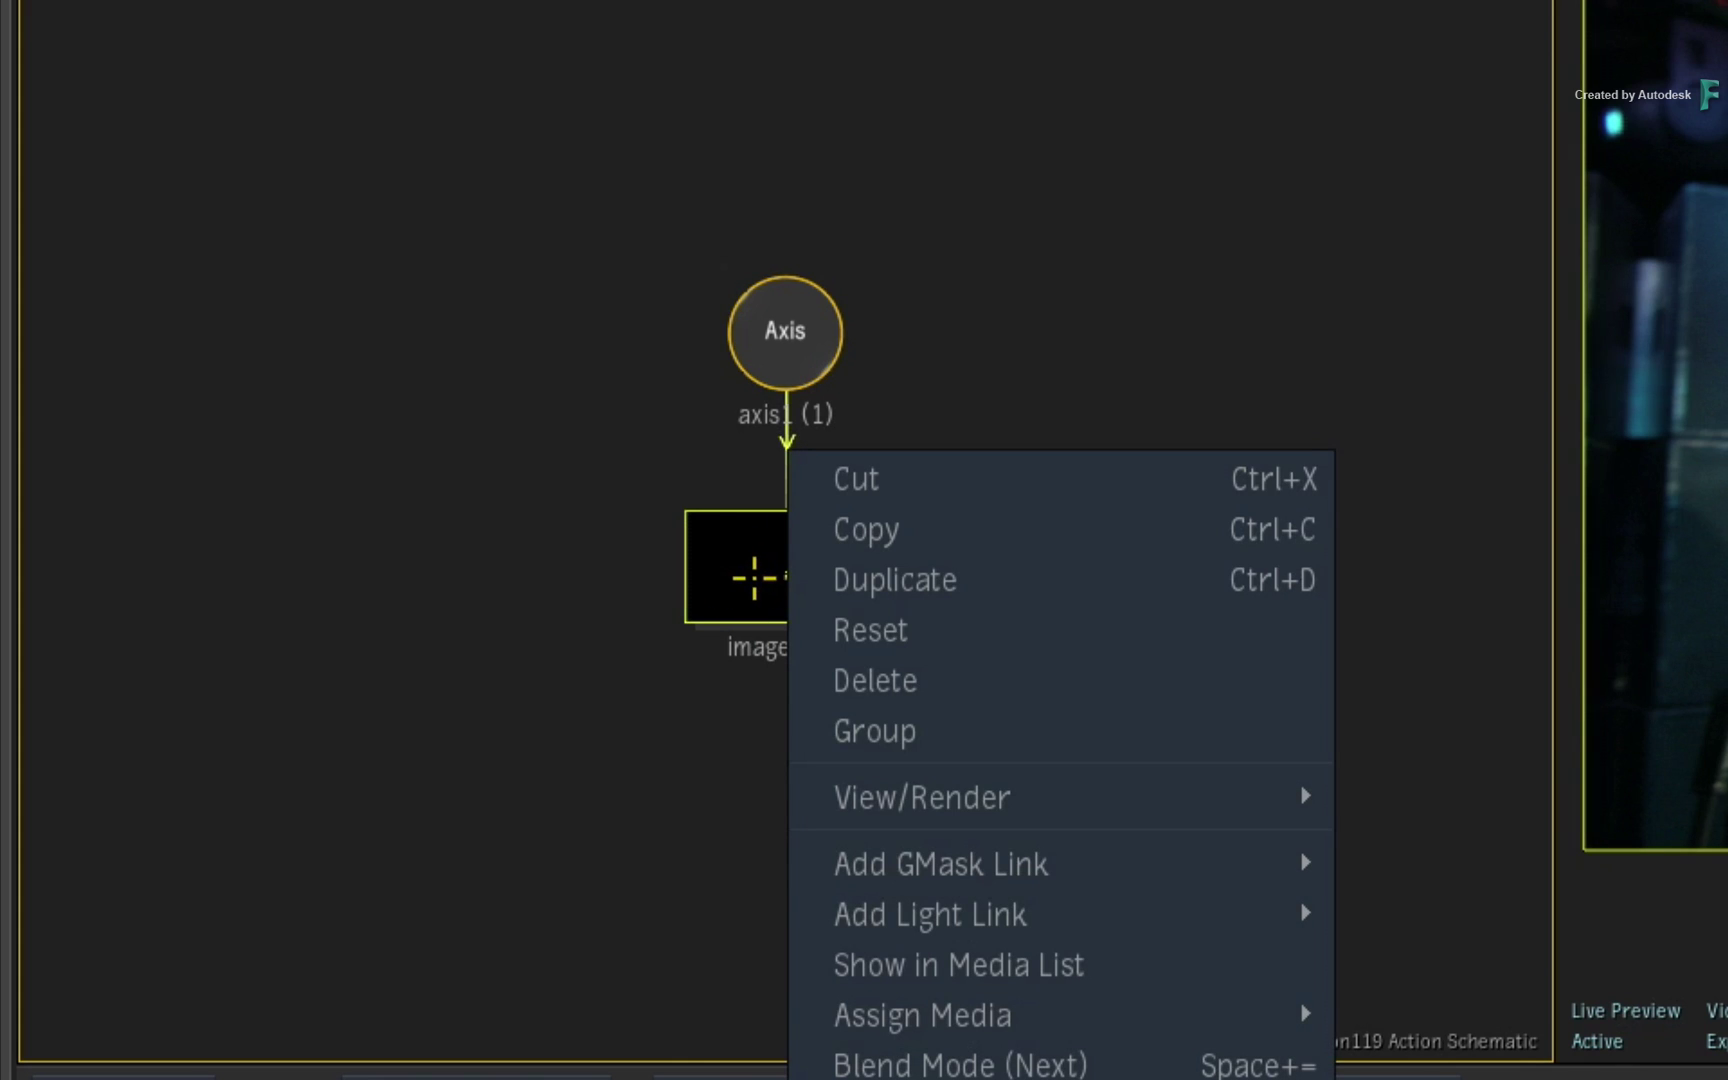
mouse_move(640, 860)
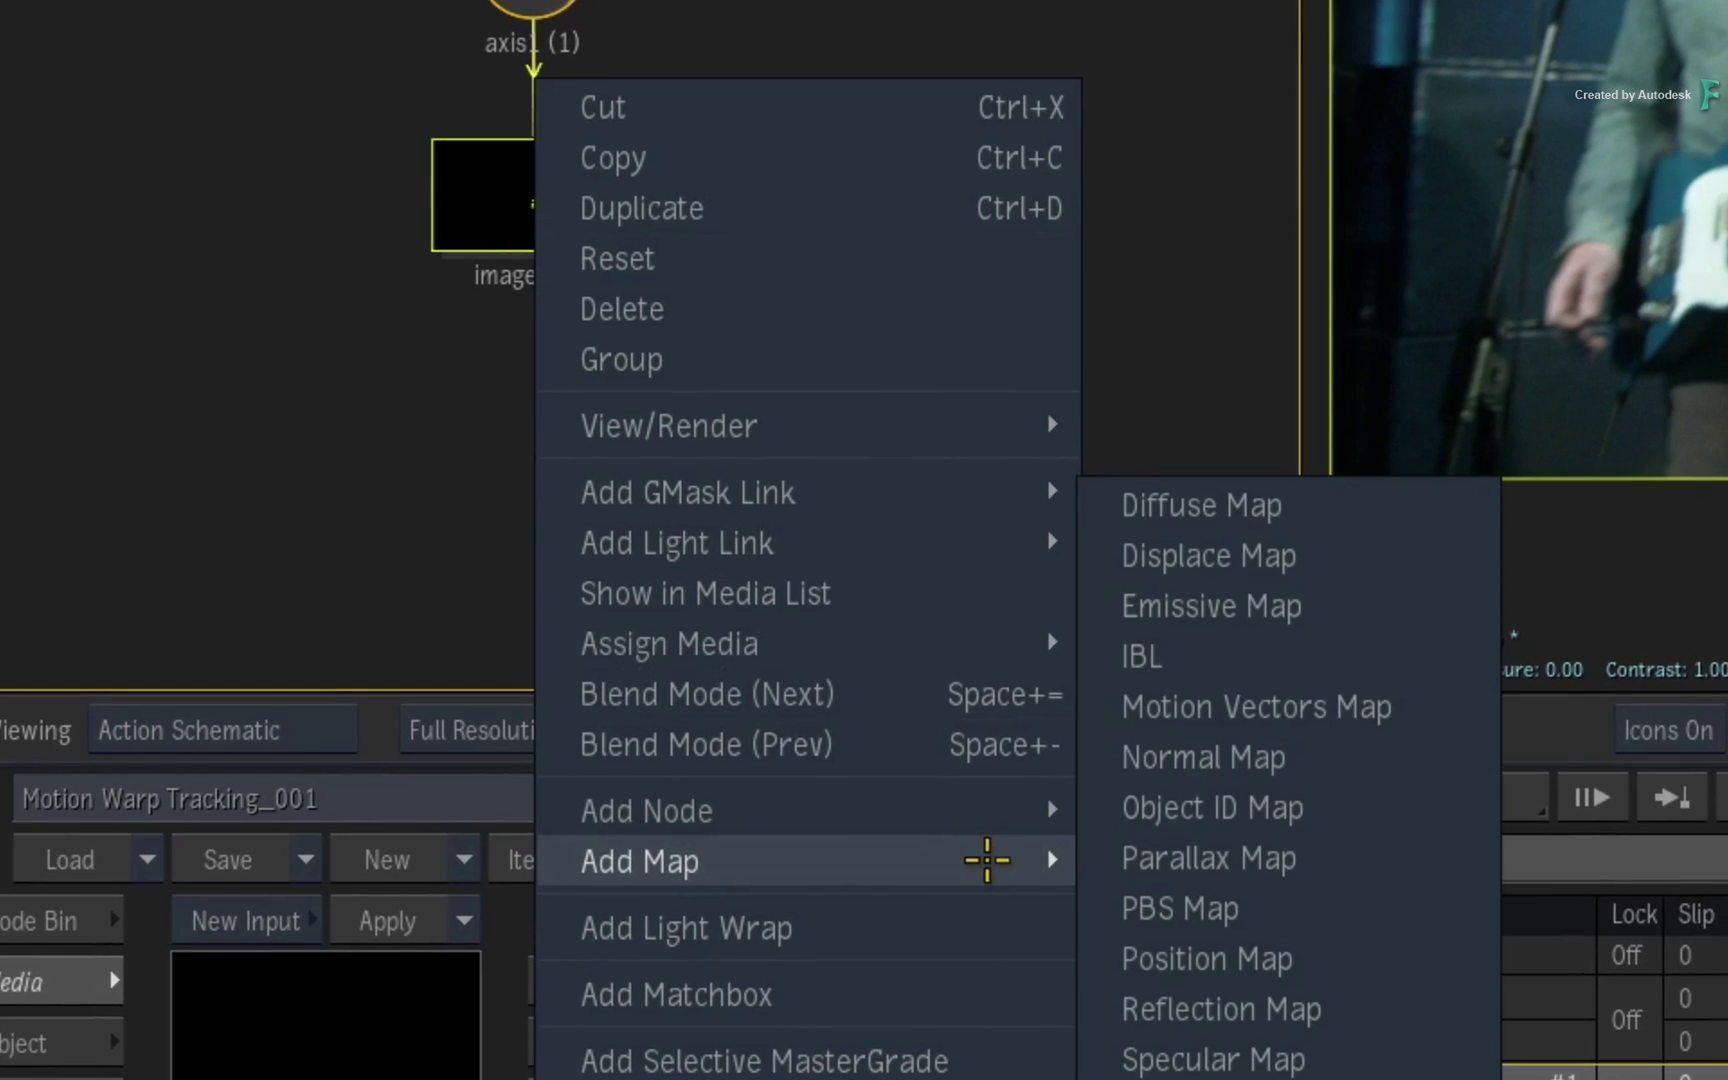
left_click(1409, 703)
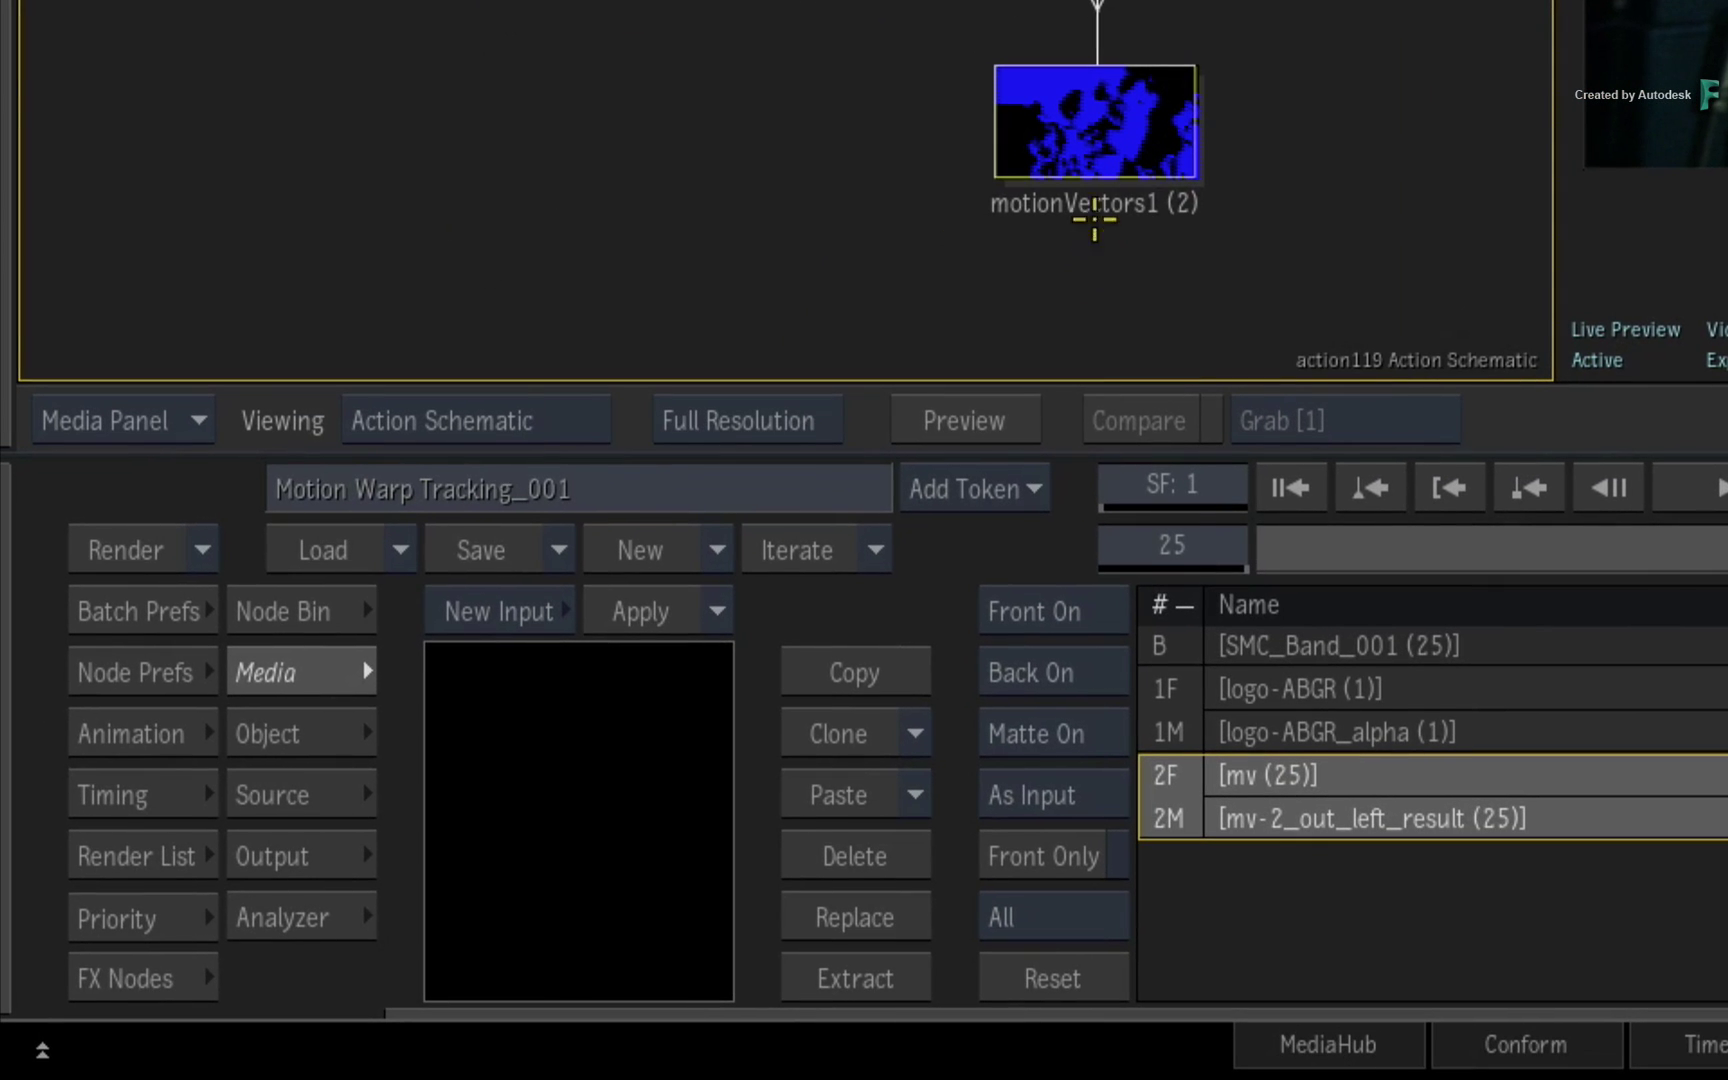
Step: Set motionVectors1's Analysis to Forward/Backward in its Controls
double_click(1093, 128)
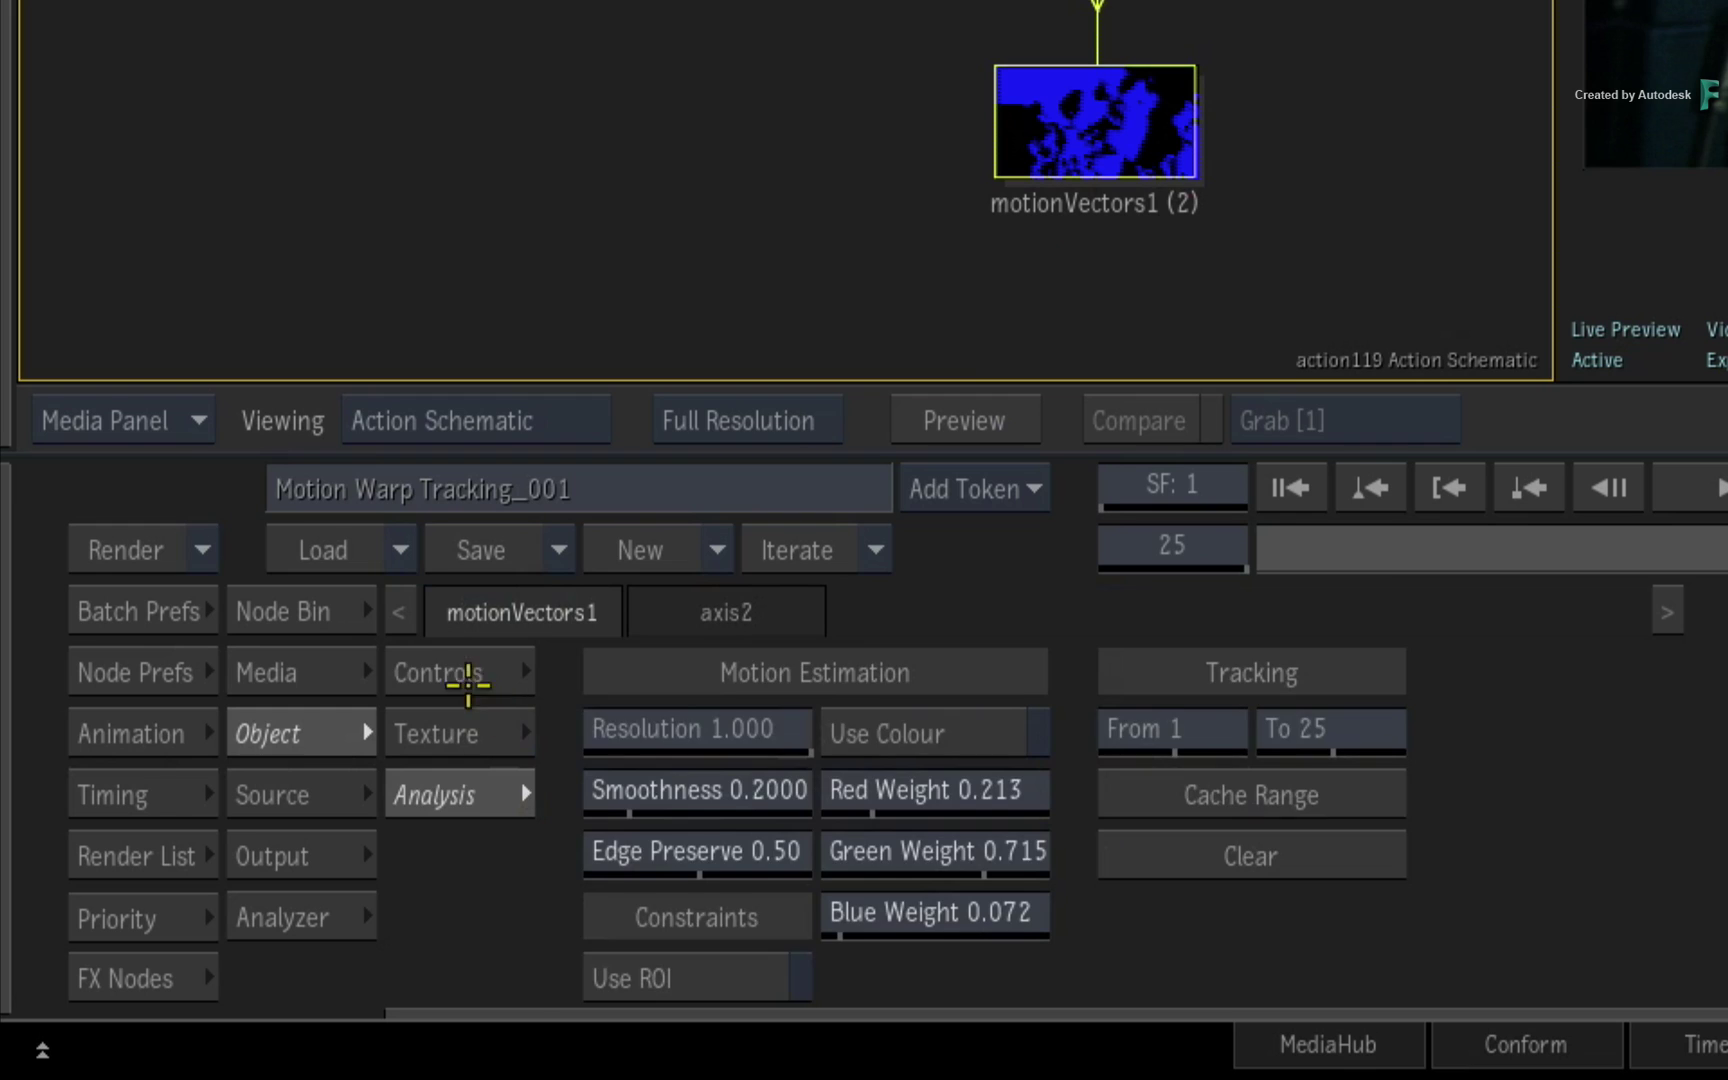
left_click(467, 683)
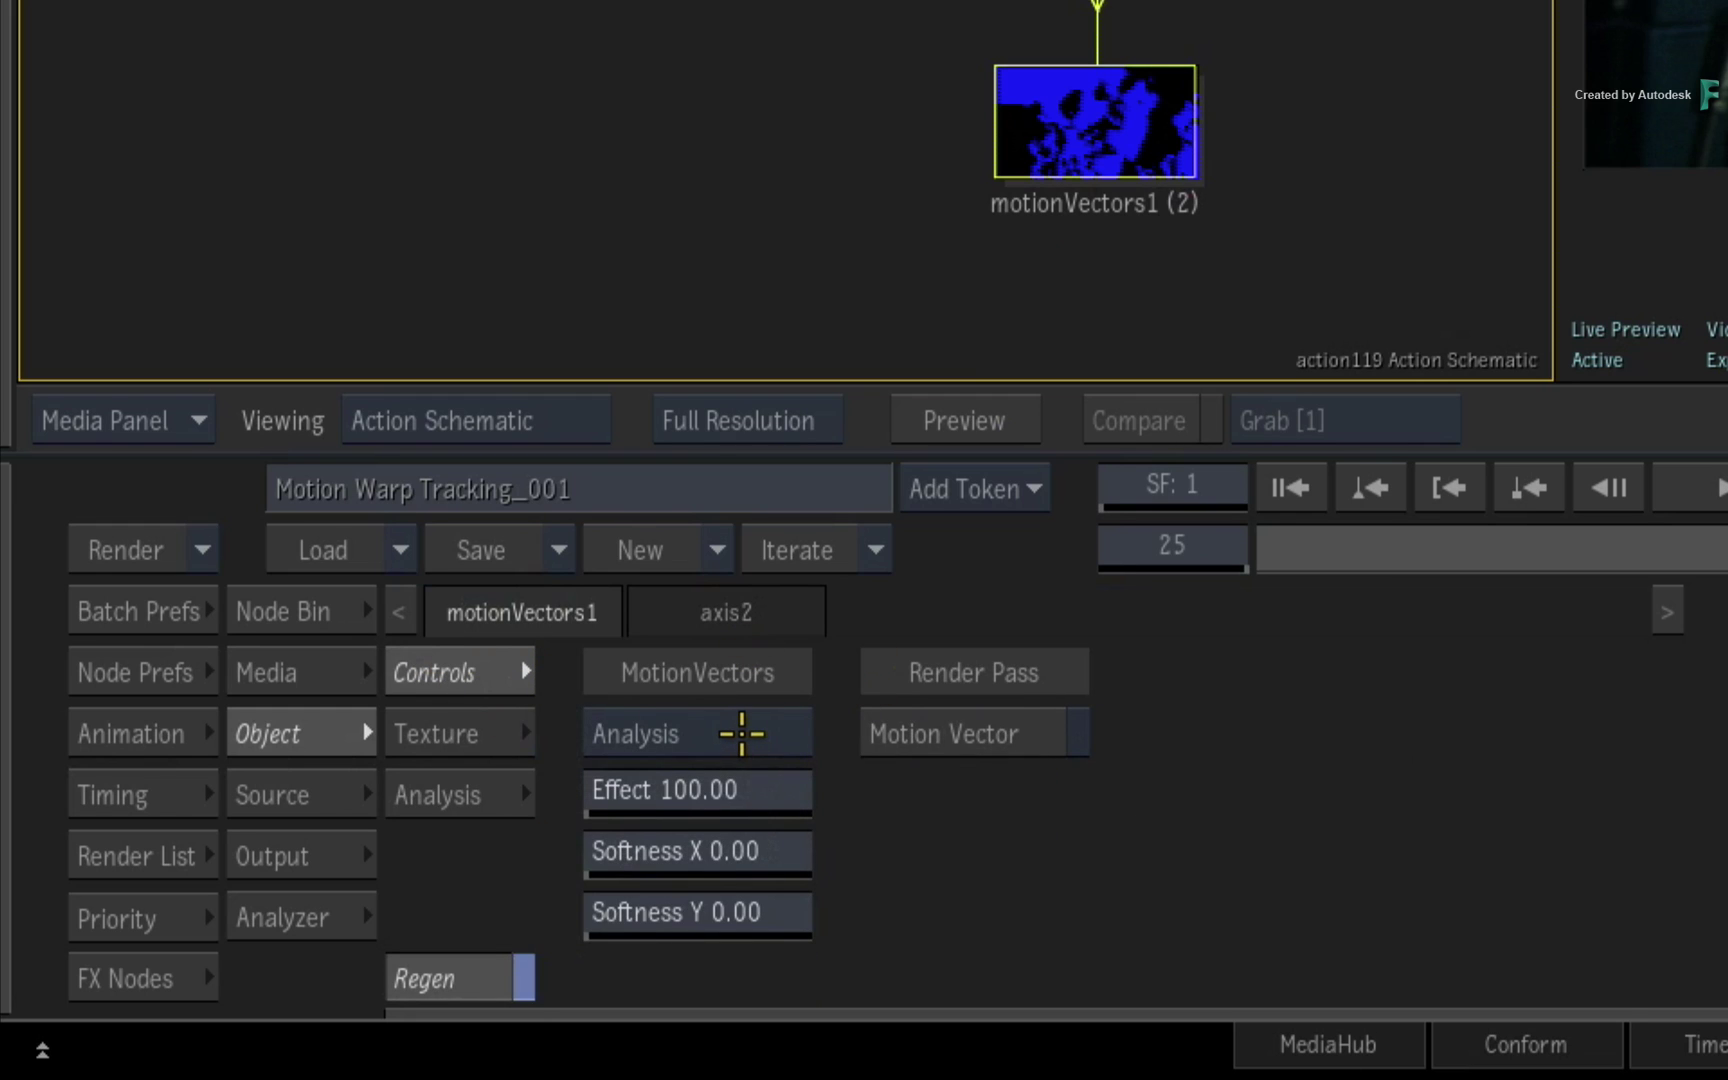
left_click(743, 734)
left_click(791, 786)
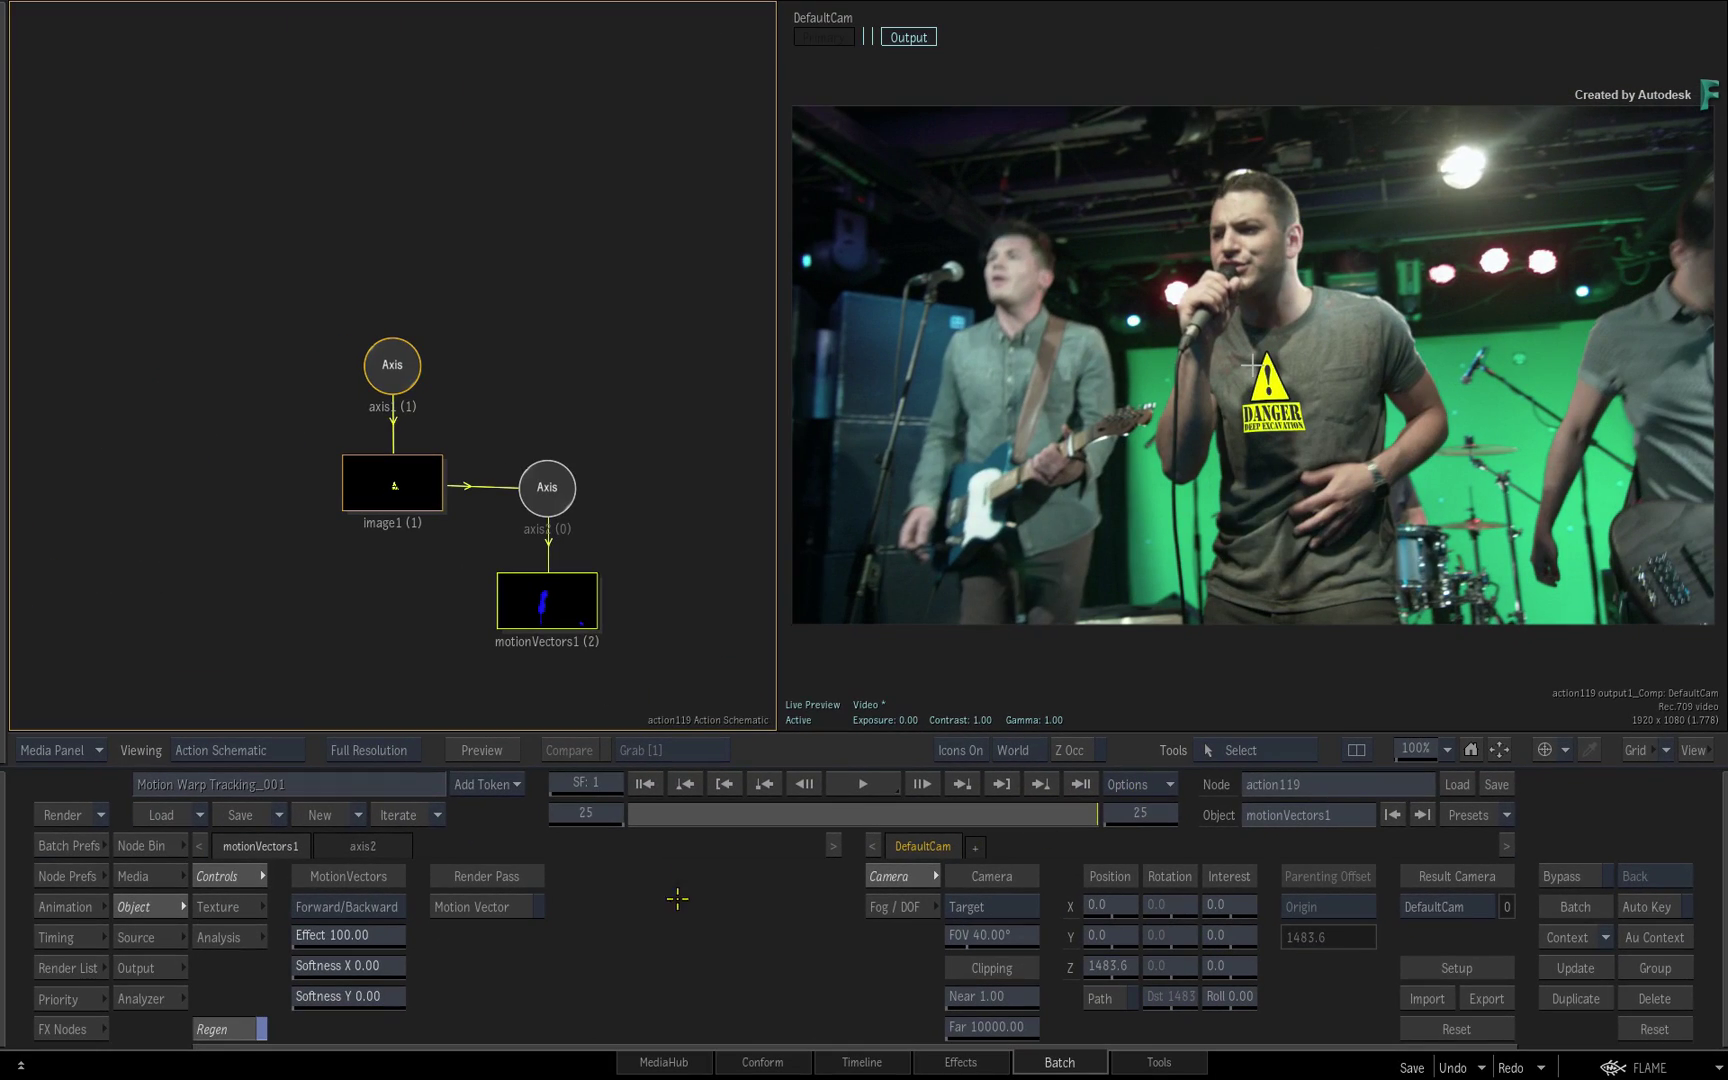
left_click(426, 487)
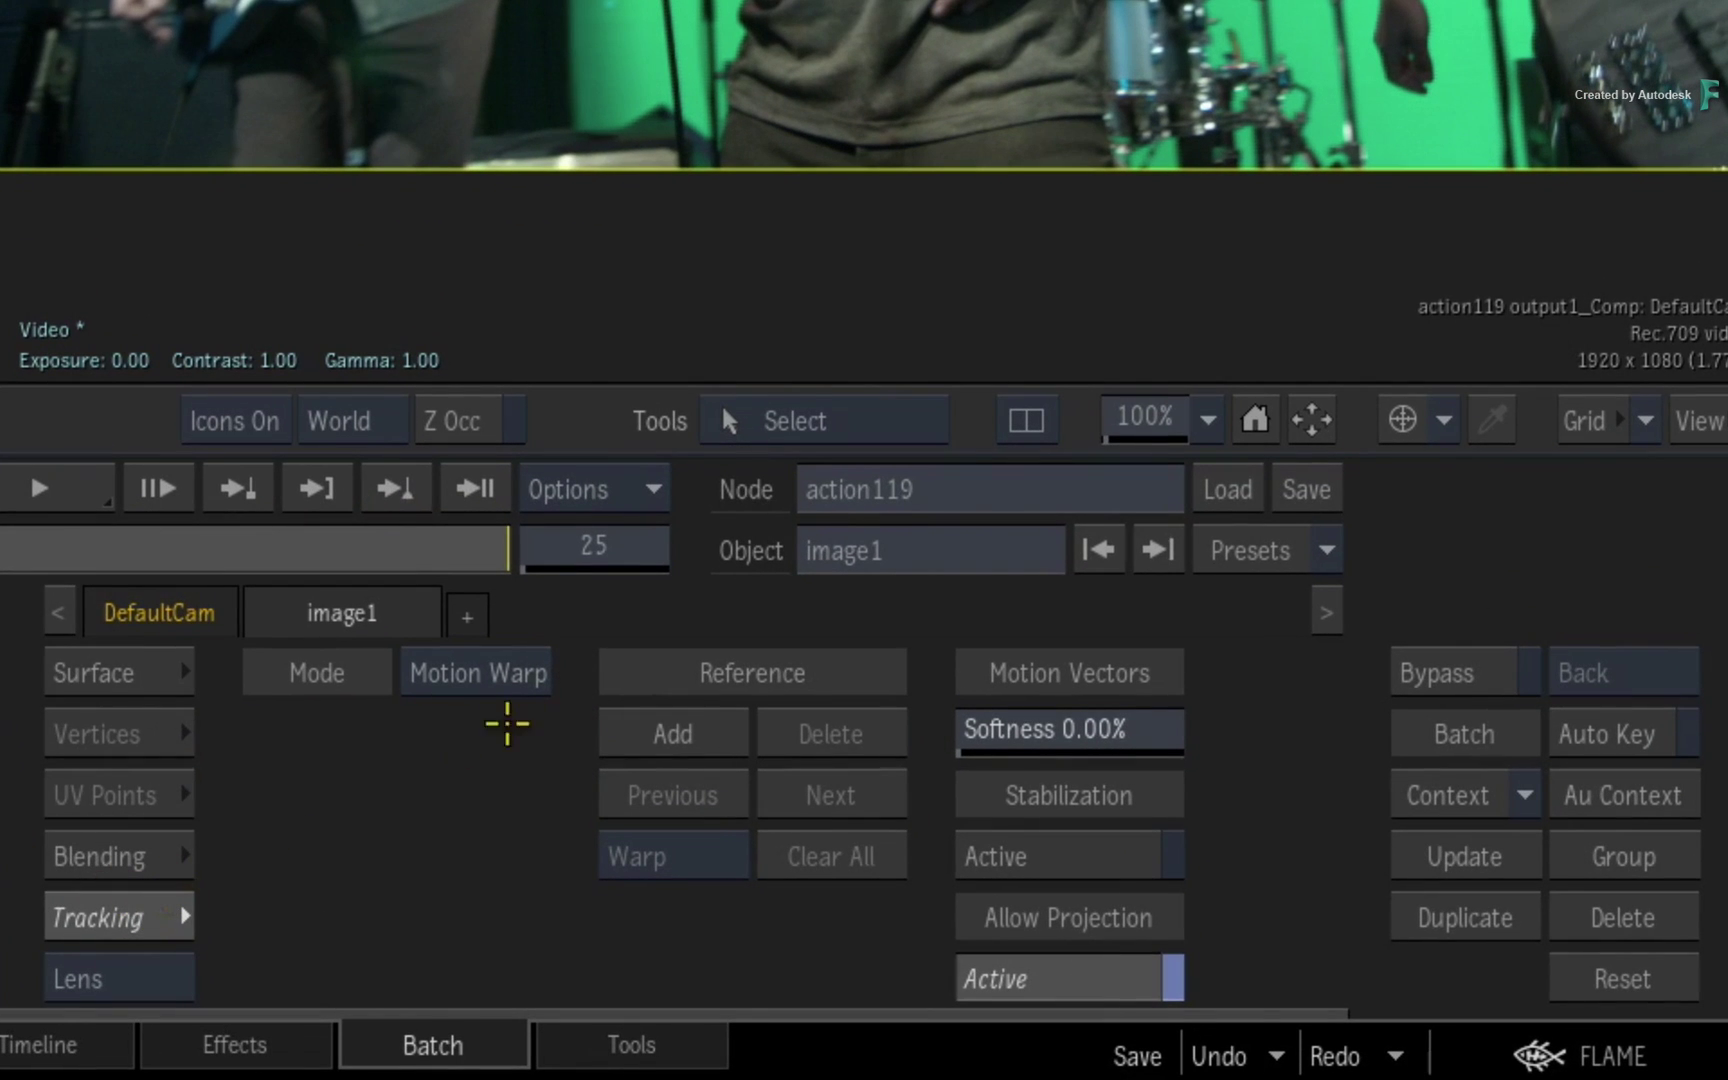
left_click(653, 738)
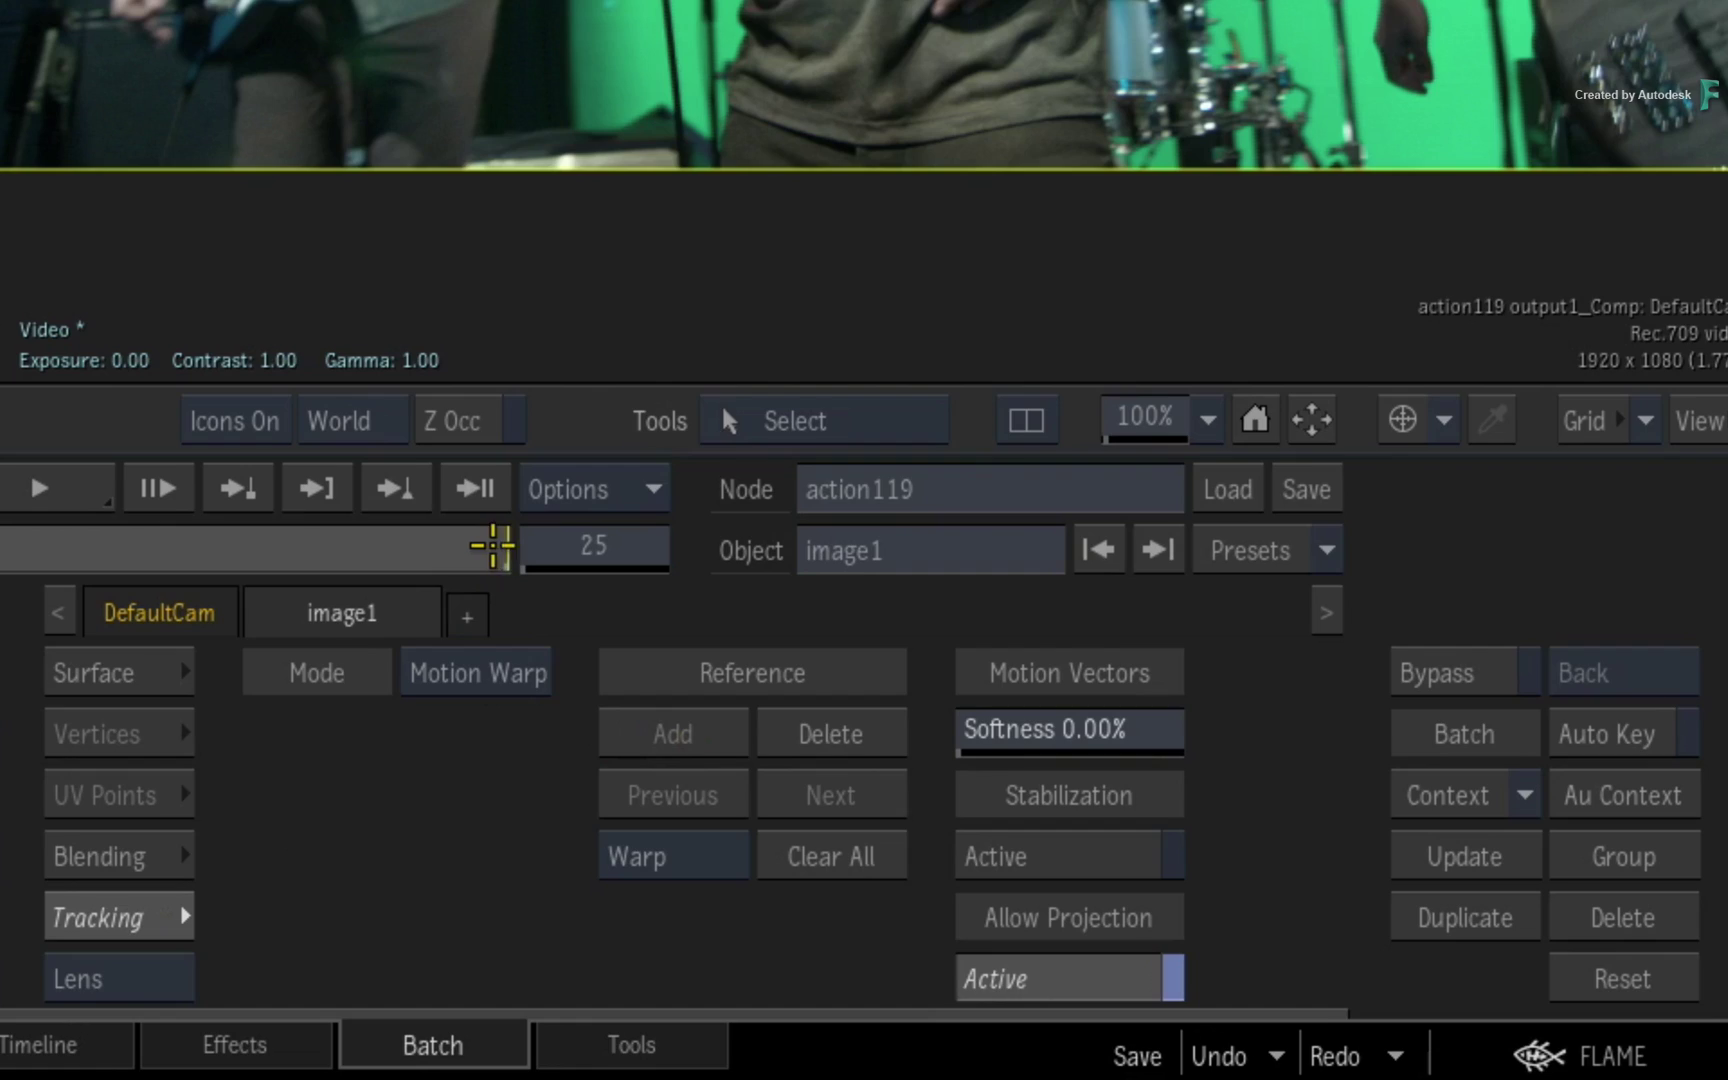
left_click(463, 546)
mouse_move(713, 654)
left_mouse_down()
mouse_move(994, 814)
mouse_move(724, 817)
mouse_move(701, 833)
left_mouse_up()
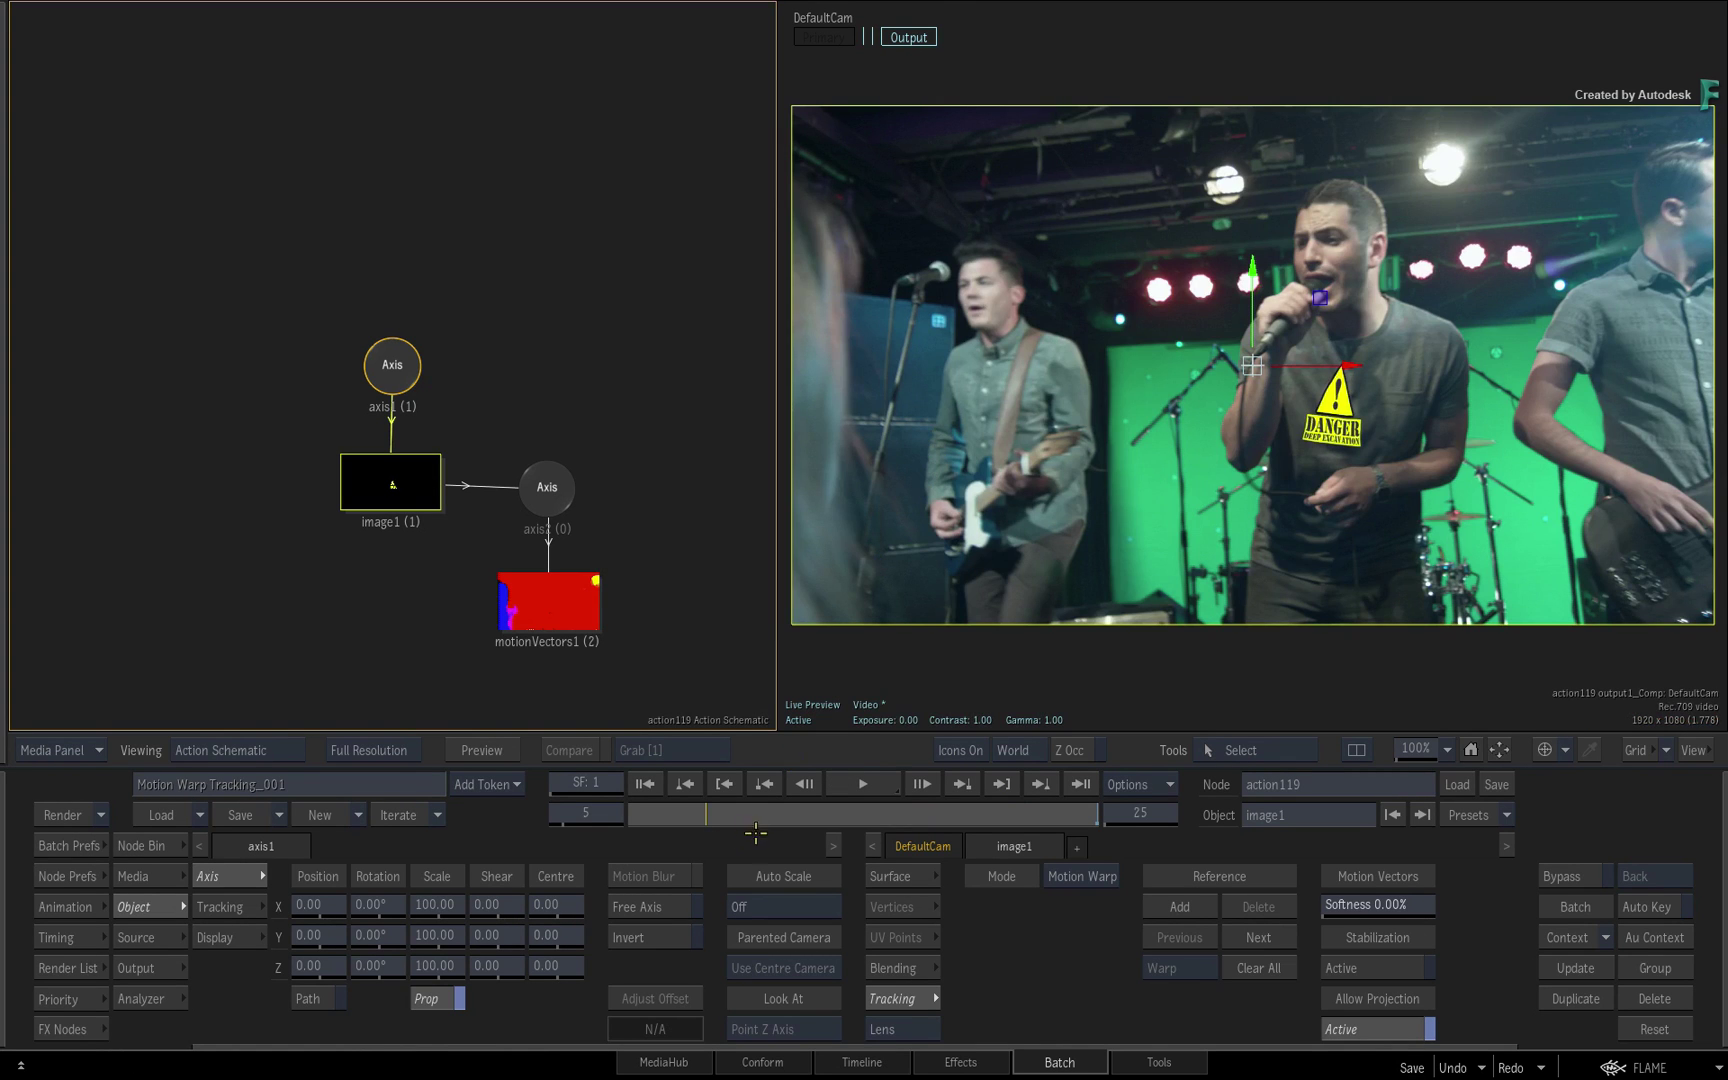
left_click_drag(715, 815, 886, 793)
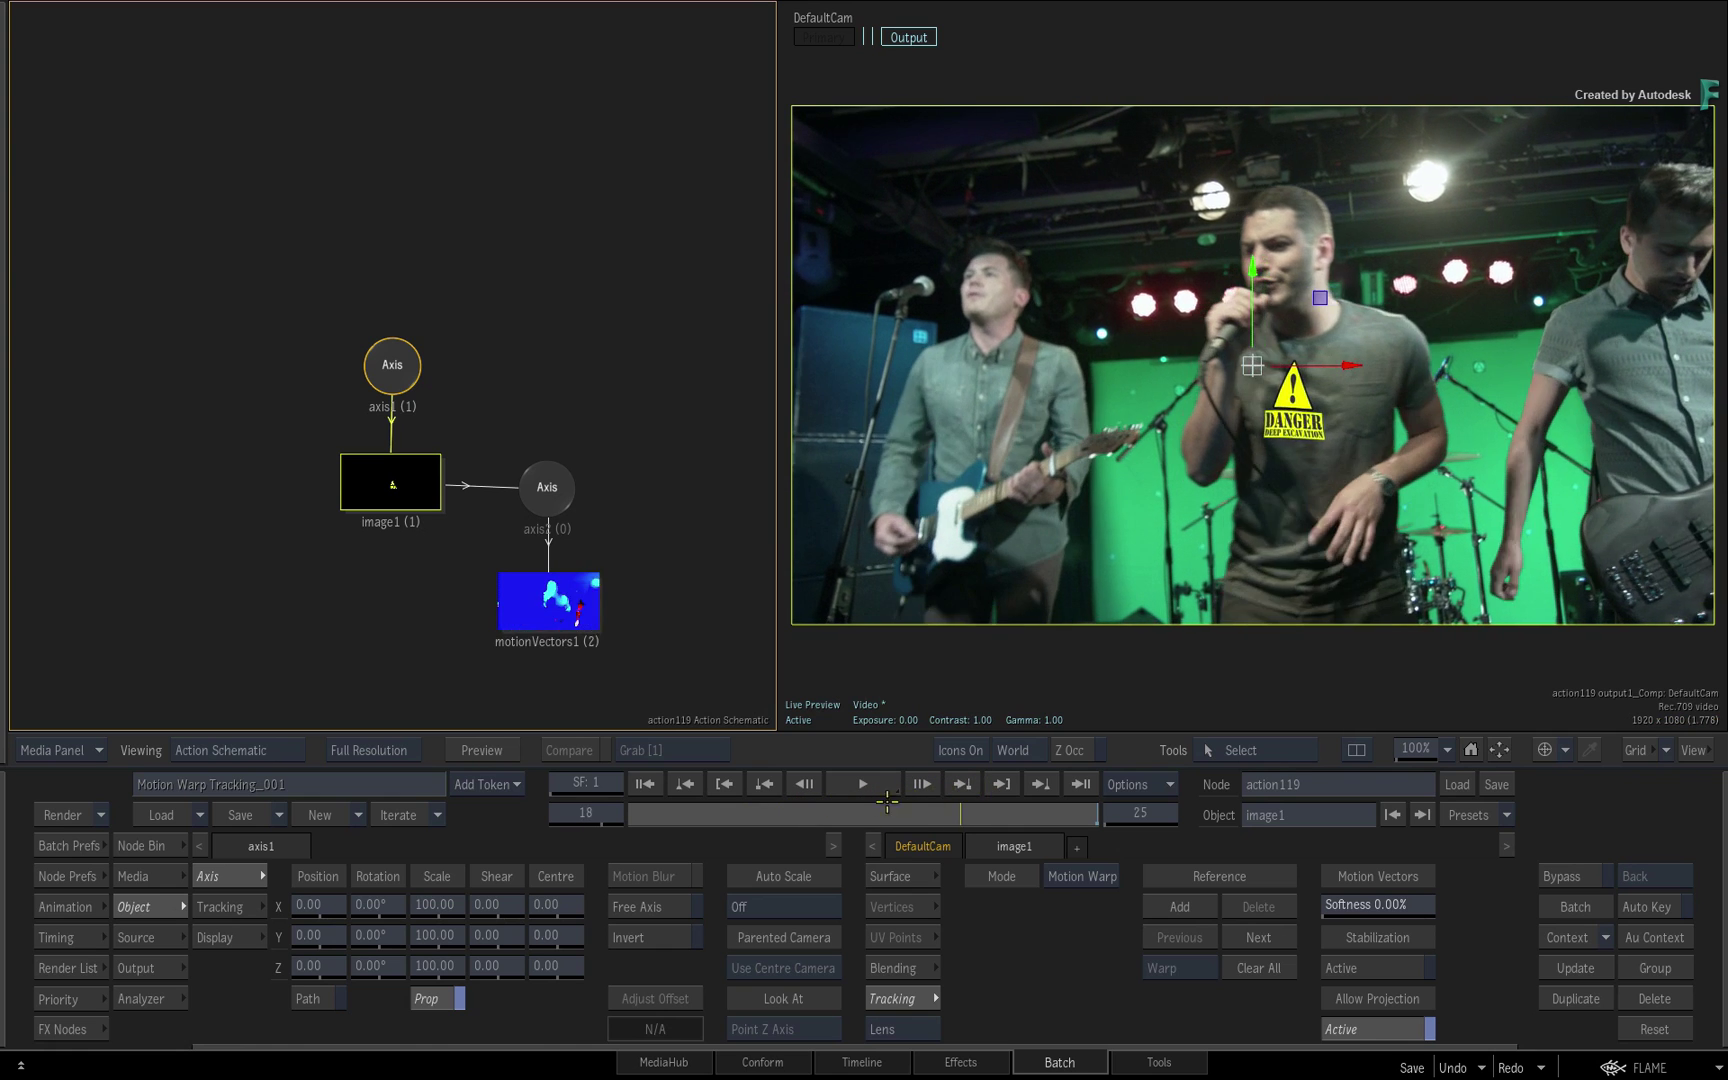
key("Left")
key("Left")
key("Left")
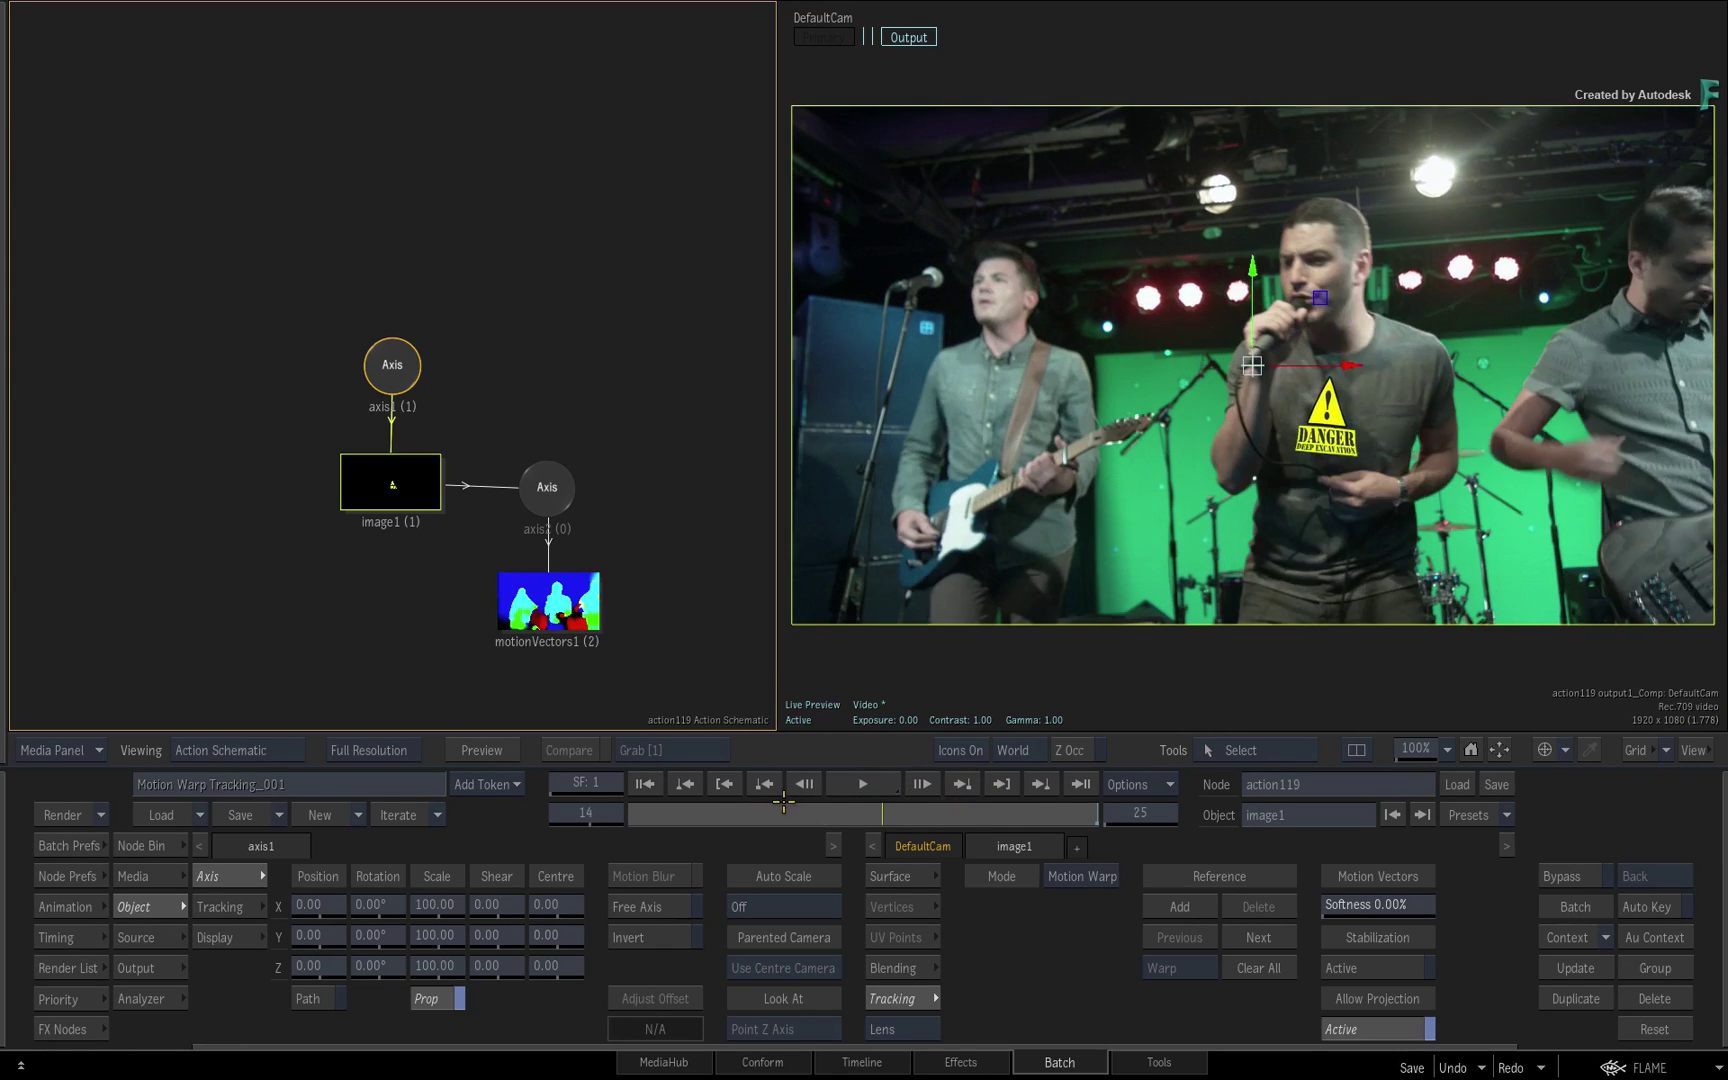
key("Right")
key("Right")
key("Right")
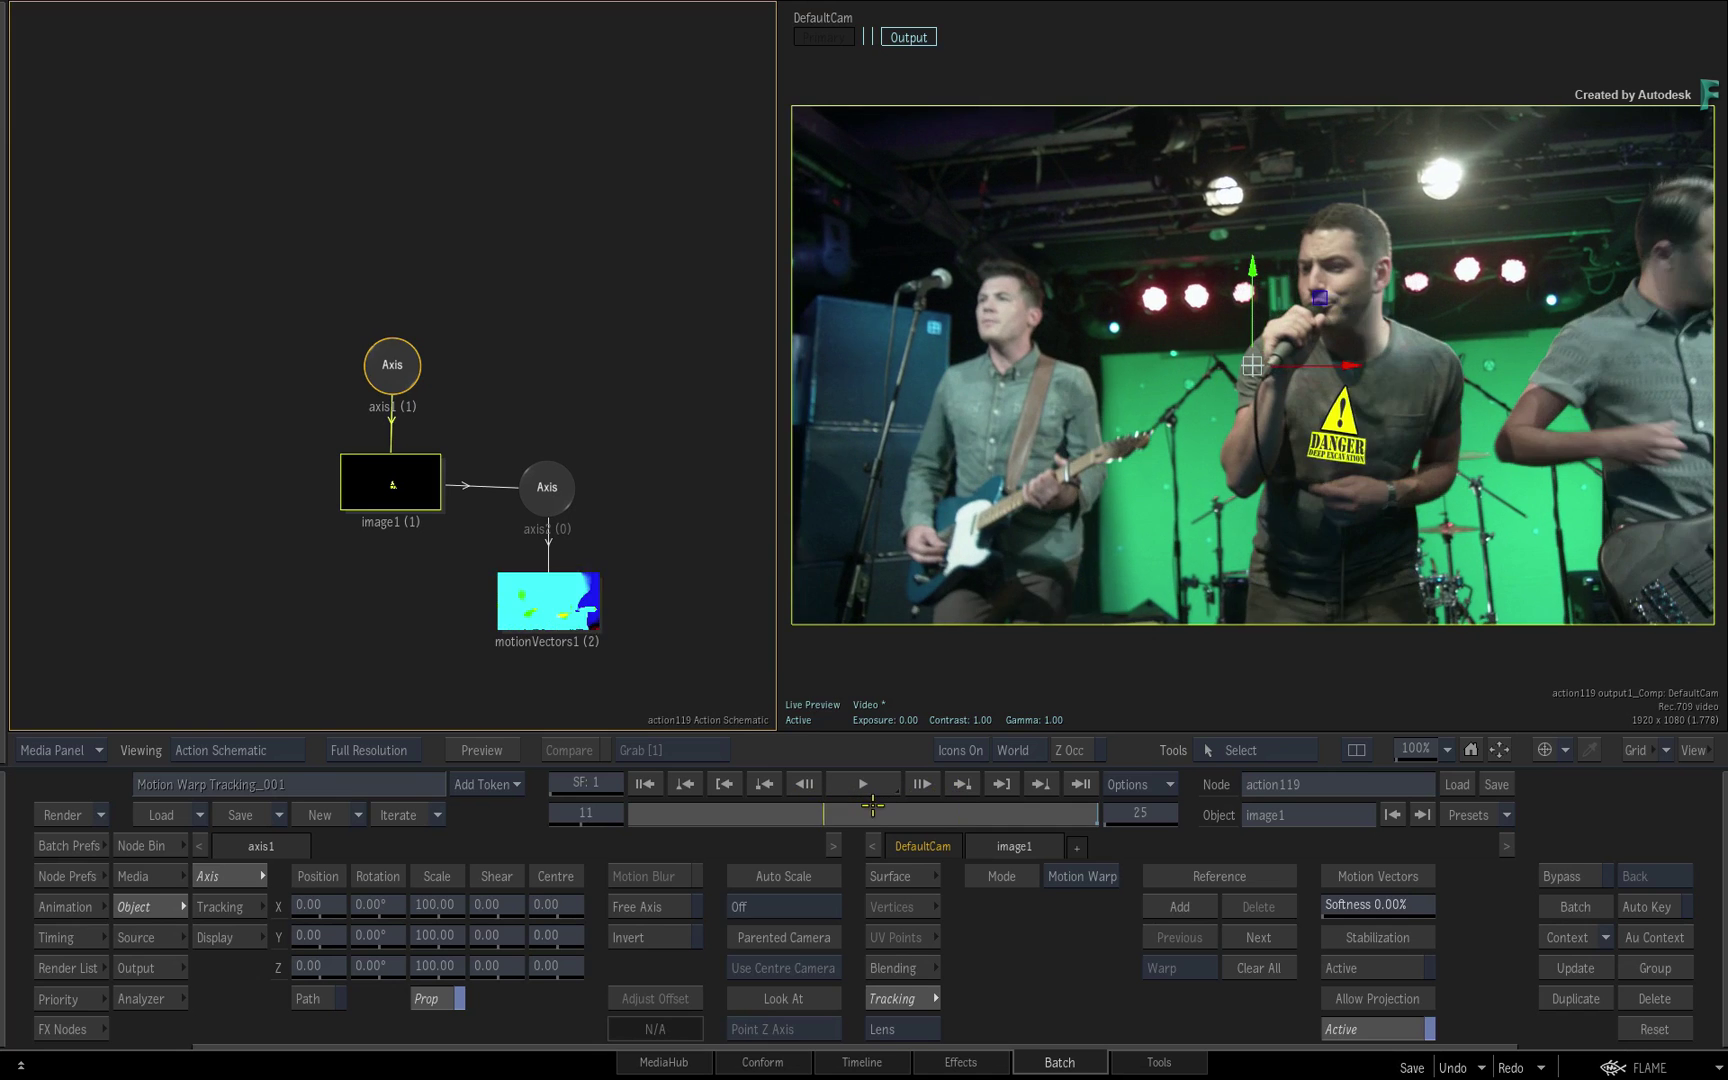
key("Right")
left_click_drag(940, 802, 833, 814)
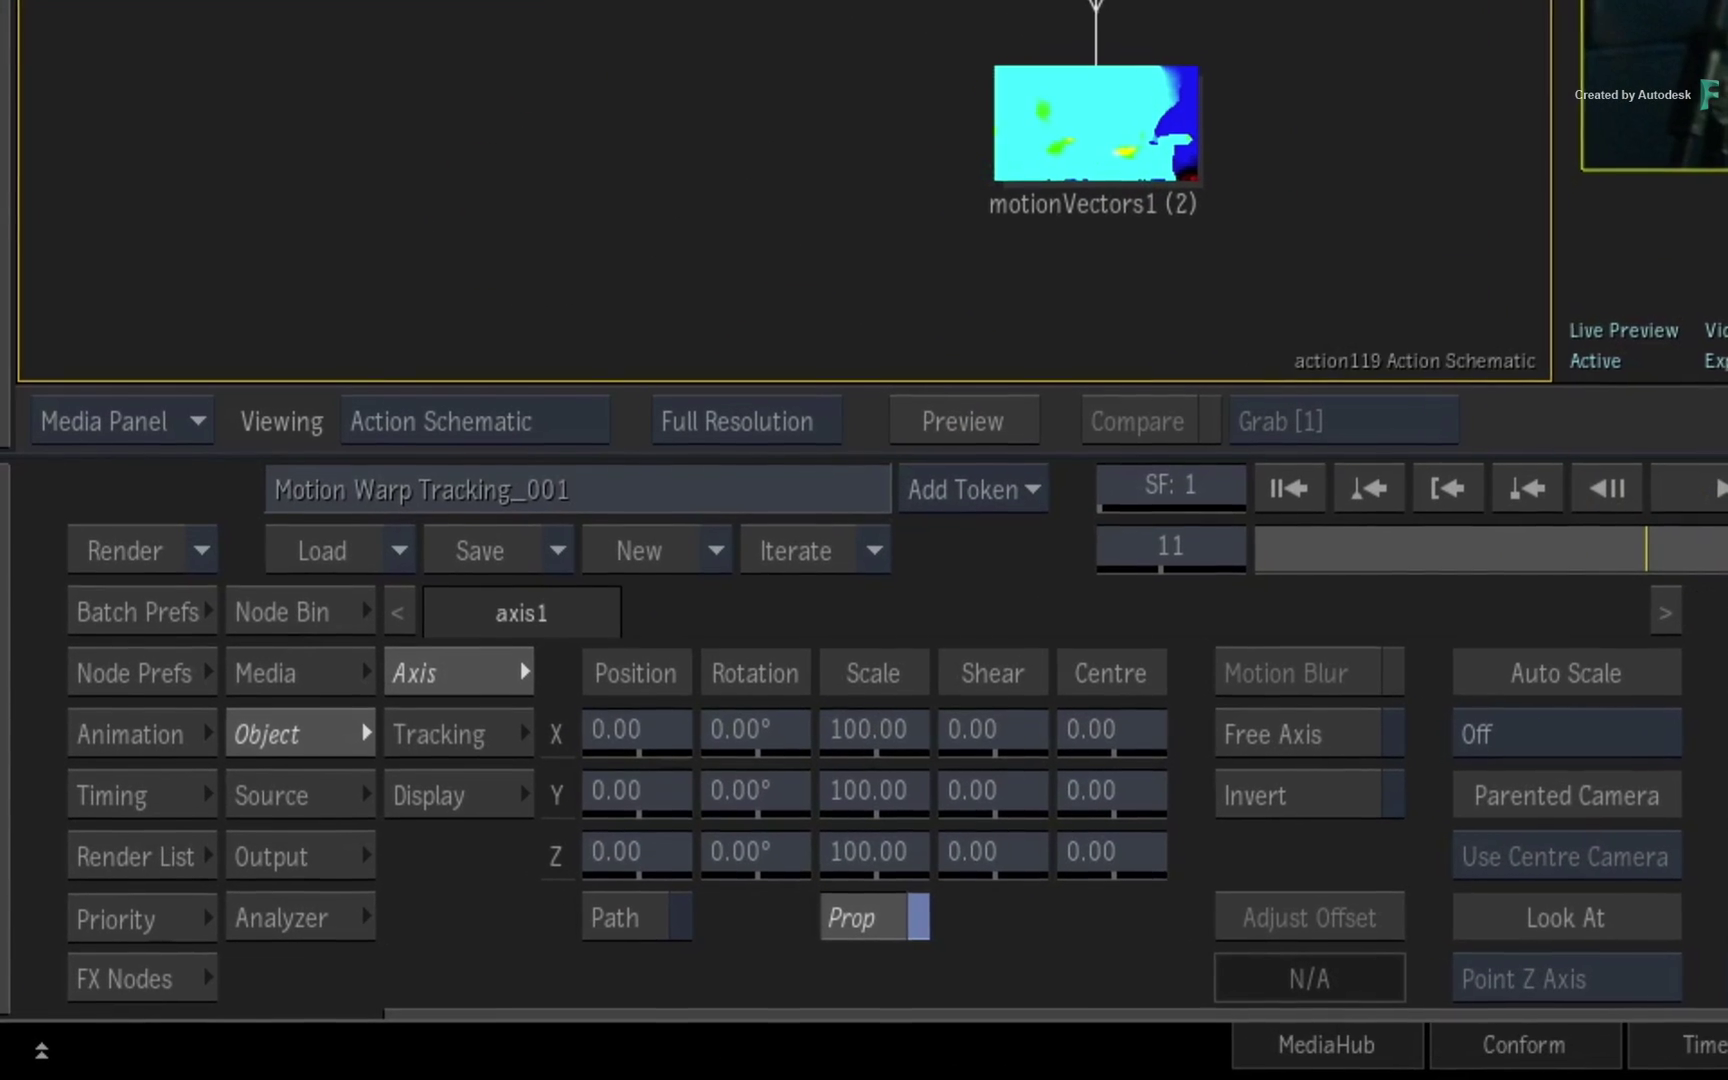
Step: Cache motionVectors1's analysis for frames 1–25, then scrub back to an early frame
left_click(1067, 122)
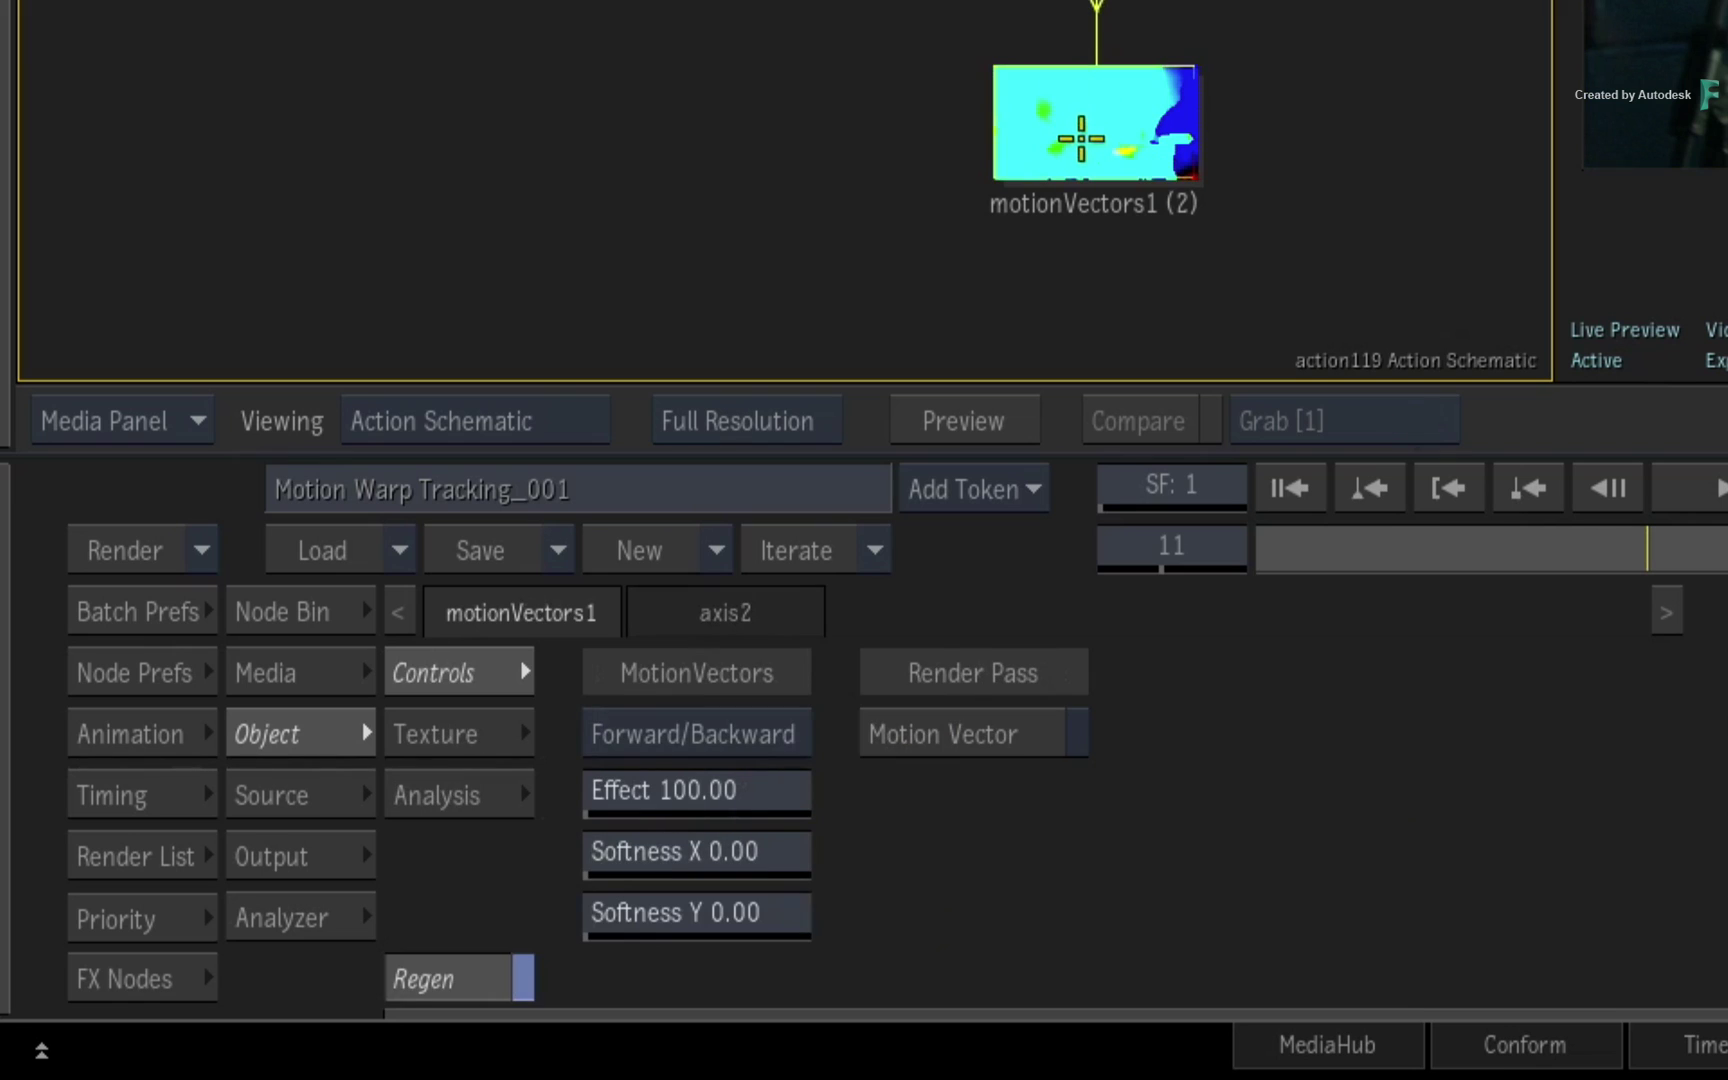
left_click(476, 796)
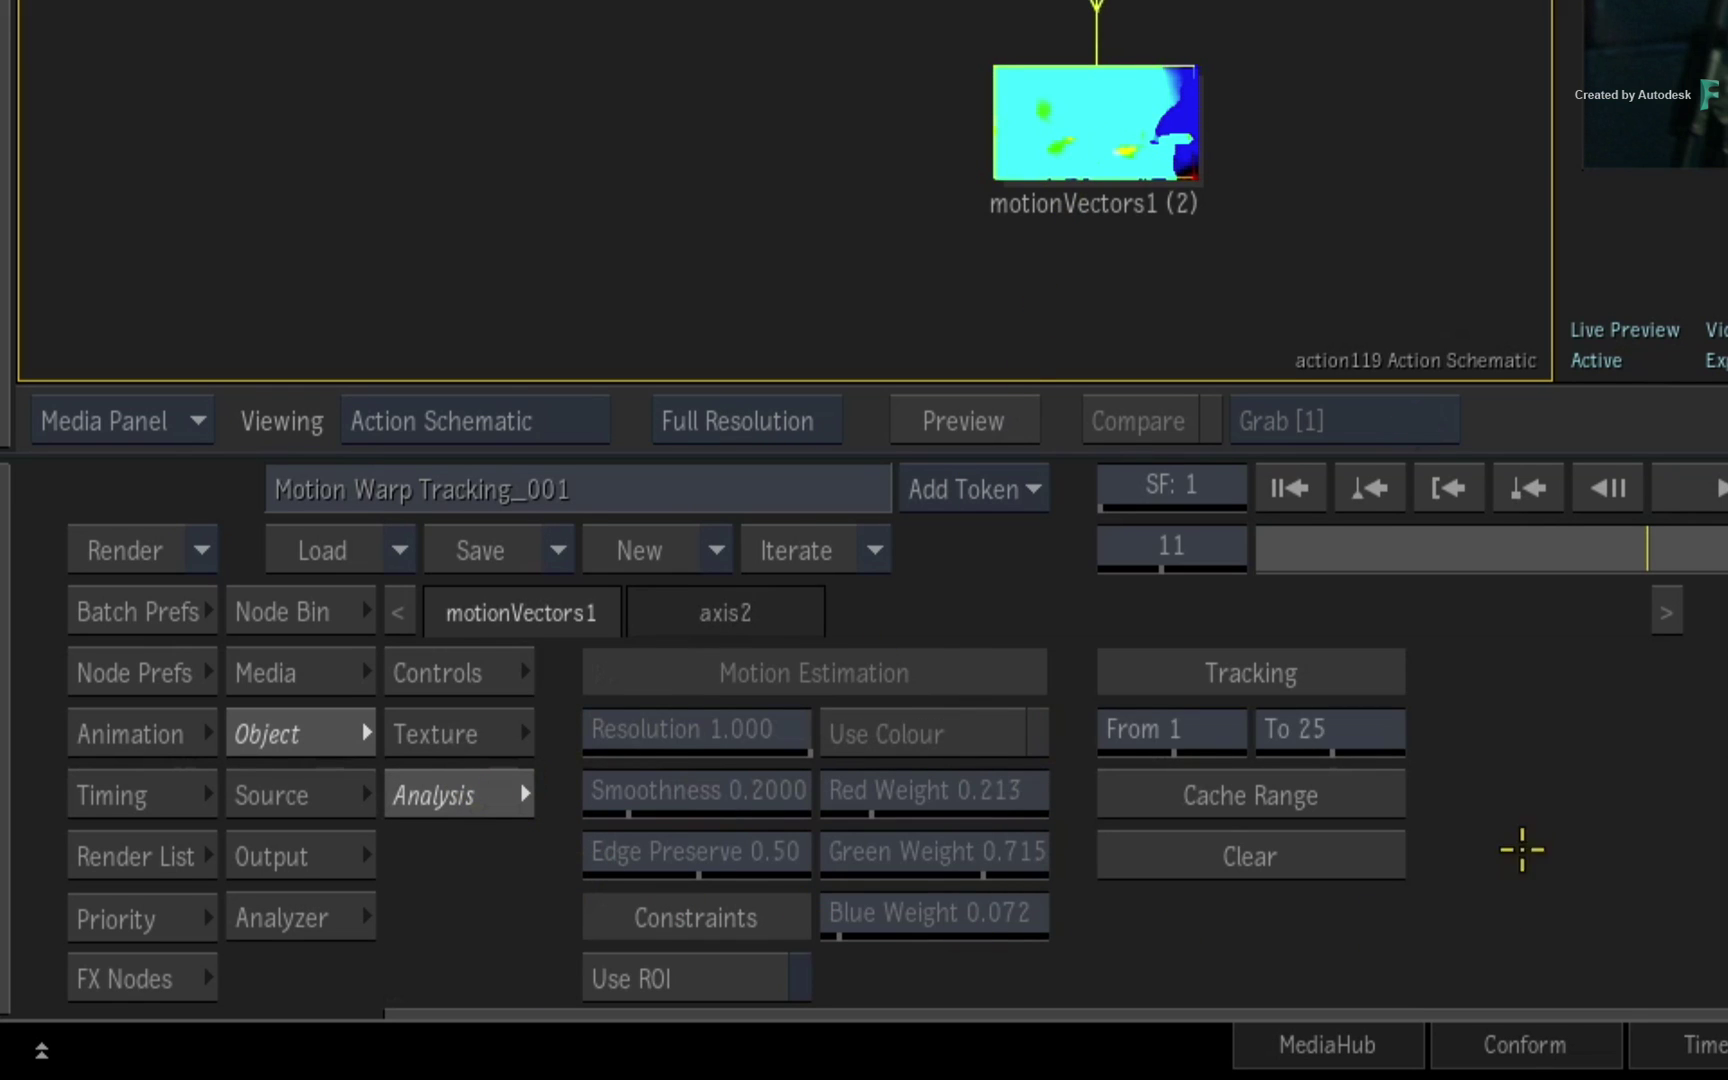
left_click(1370, 783)
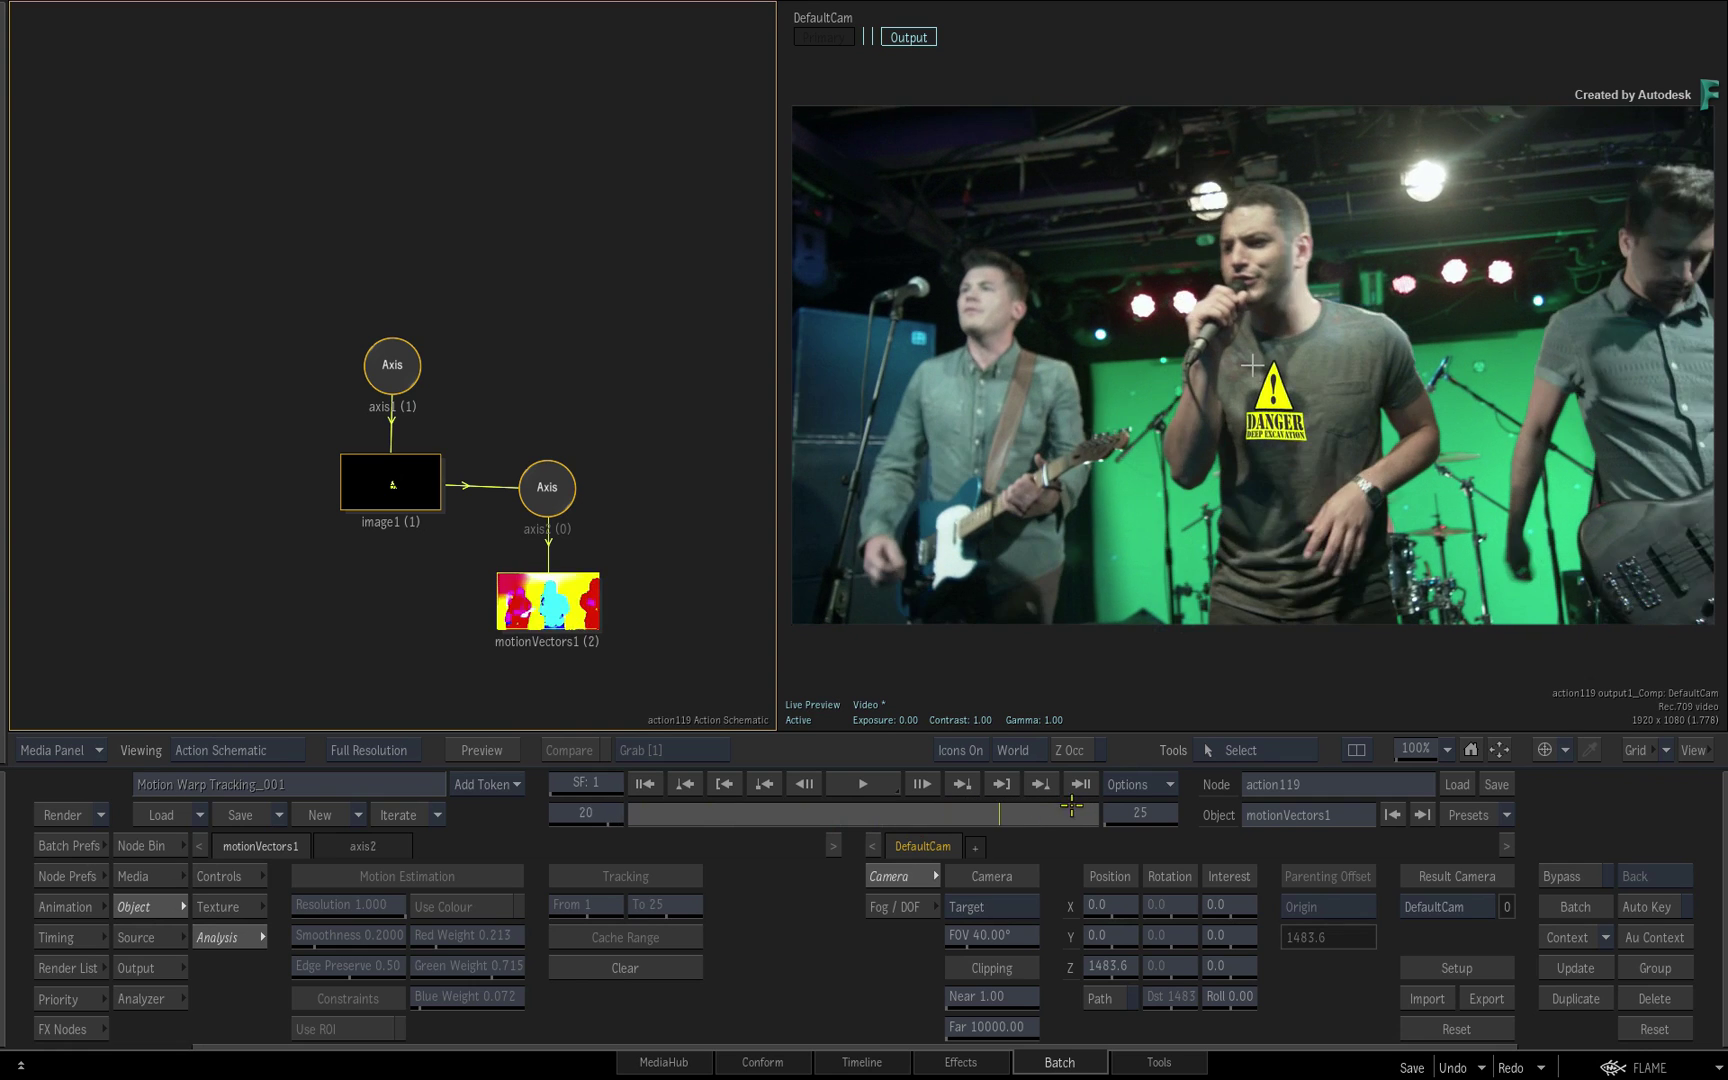
mouse_move(1060, 810)
left_mouse_down()
mouse_move(656, 807)
mouse_move(1091, 805)
mouse_move(669, 840)
mouse_move(1101, 807)
left_mouse_up()
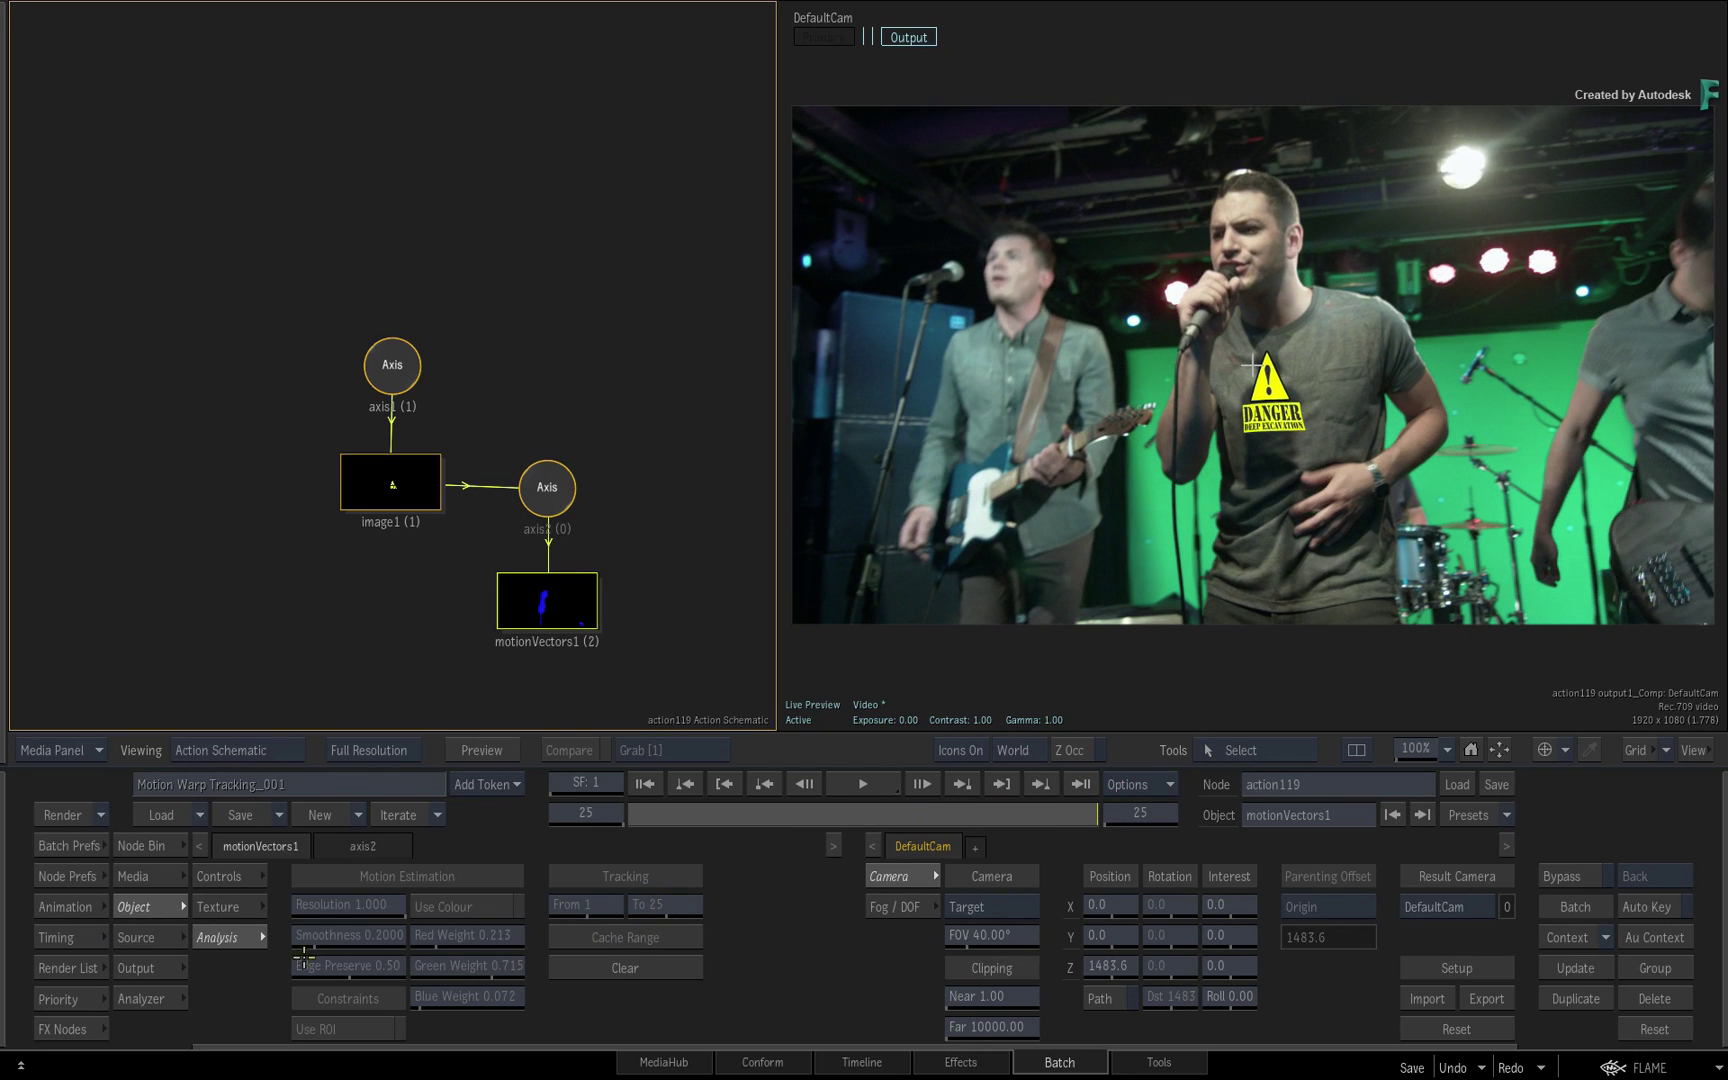
Step: Add a Difference Matte node fed by action113 and action119 outputs
left_click(70, 1029)
key("d")
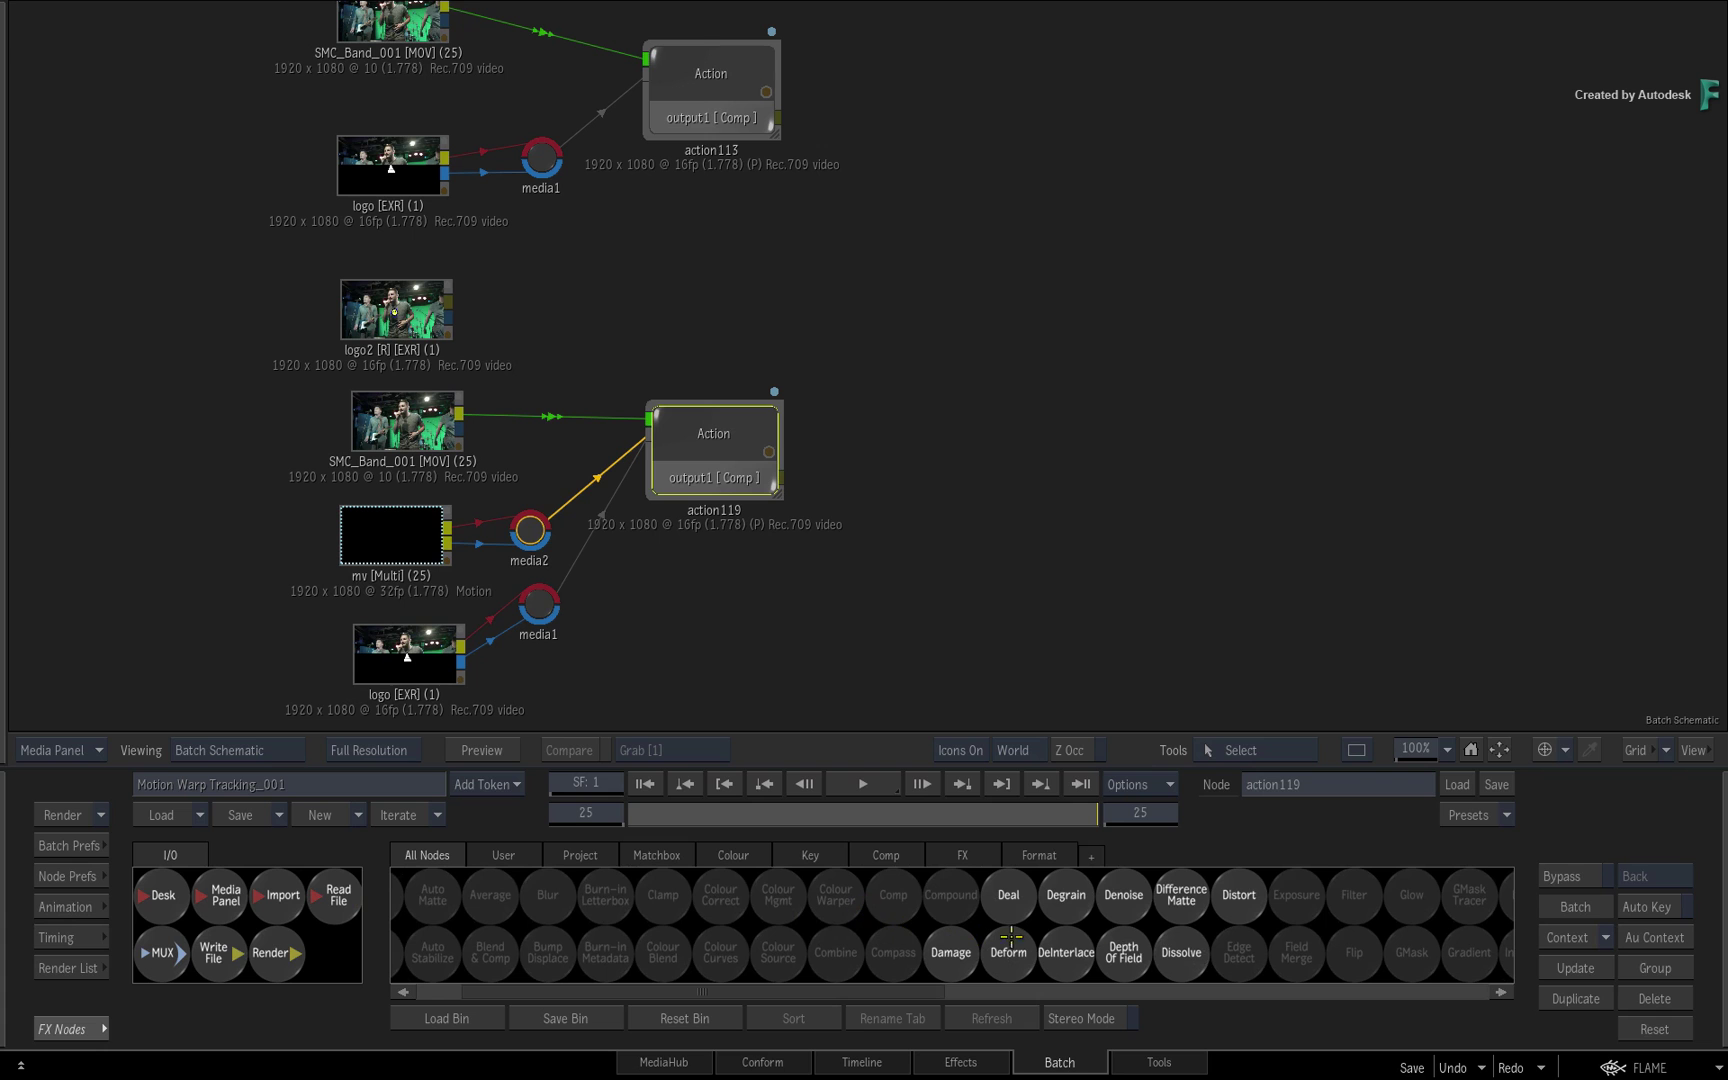
left_click(1180, 895)
left_click(945, 277)
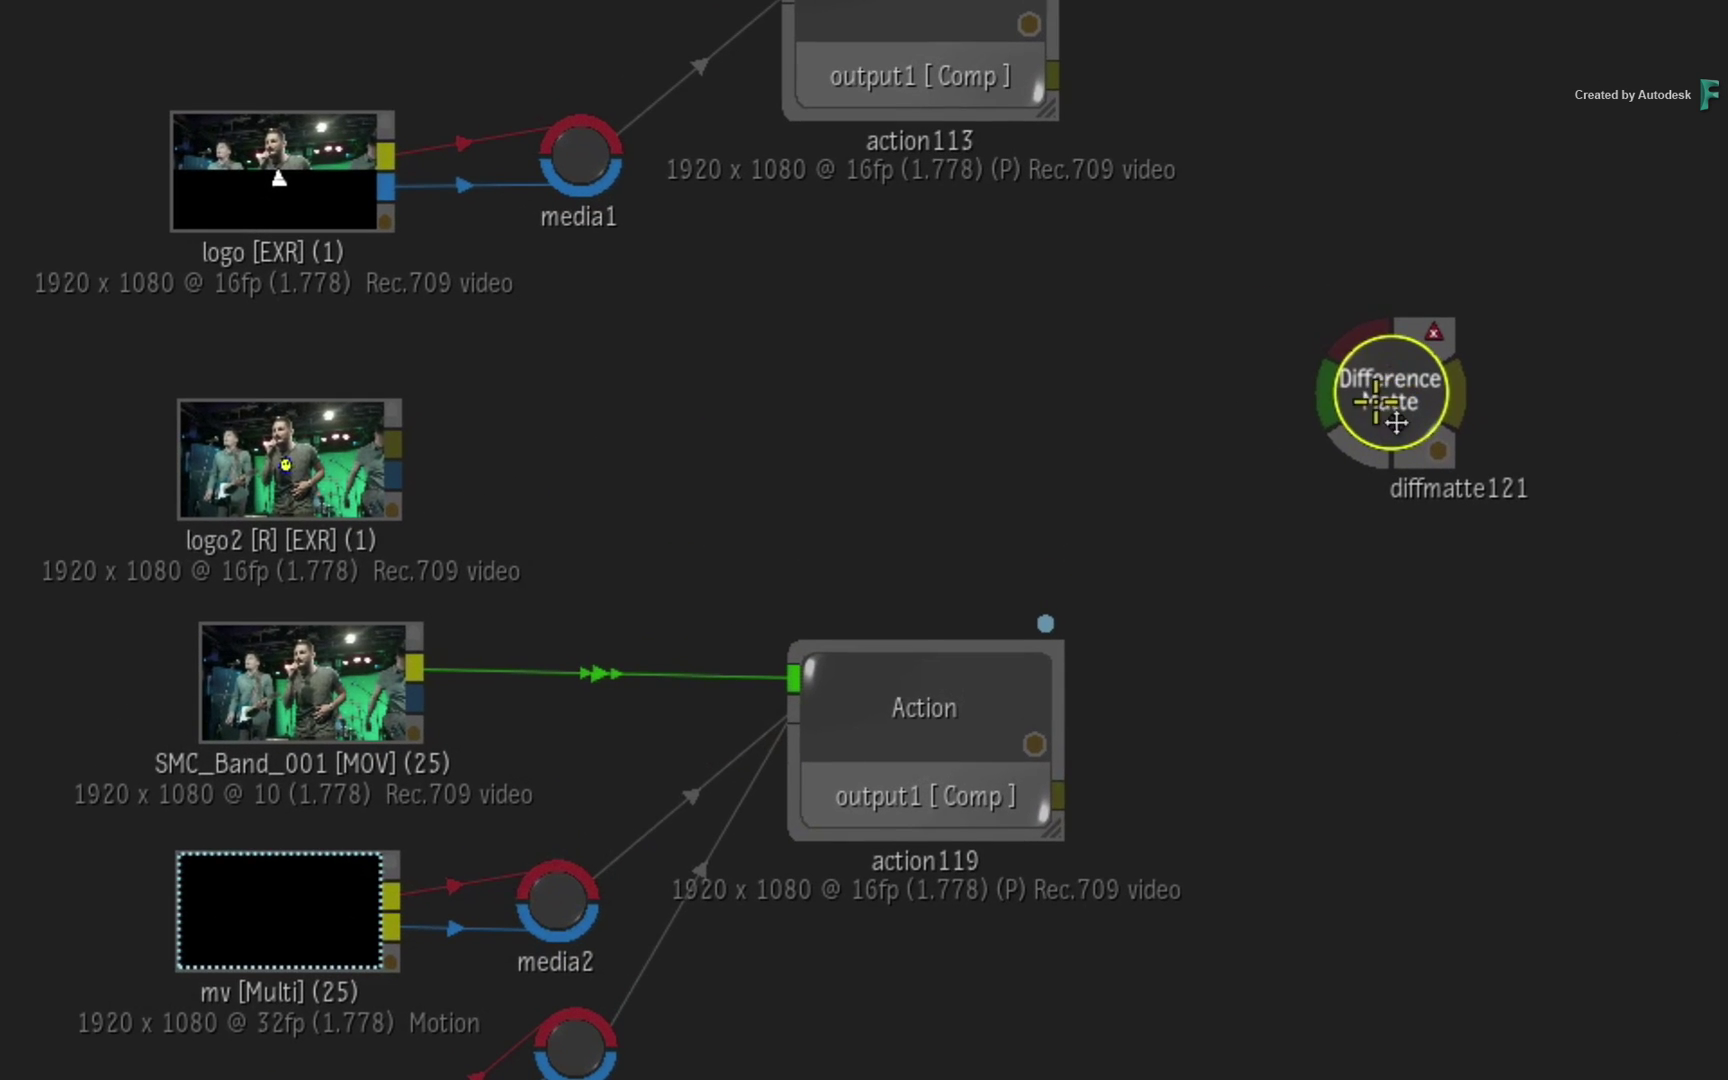
mouse_move(1022, 202)
left_mouse_down()
mouse_move(1330, 462)
mouse_move(1375, 781)
left_mouse_up()
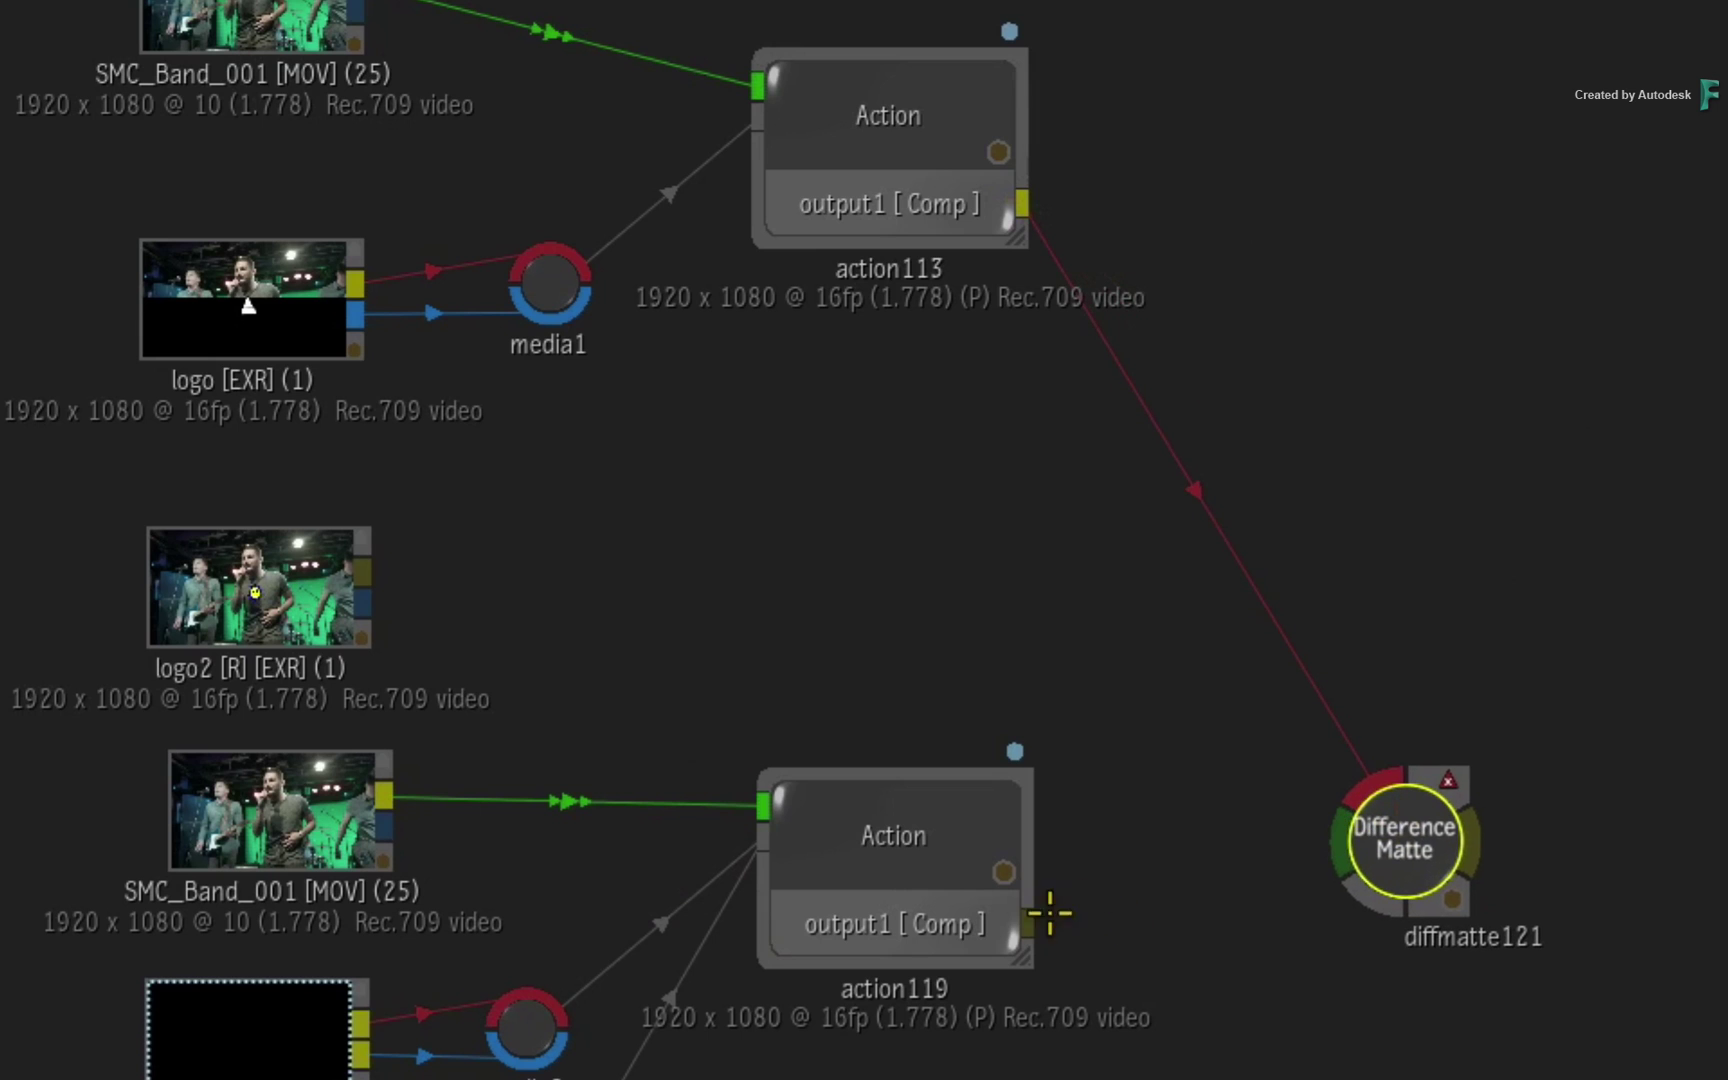
left_click_drag(1027, 923, 1336, 831)
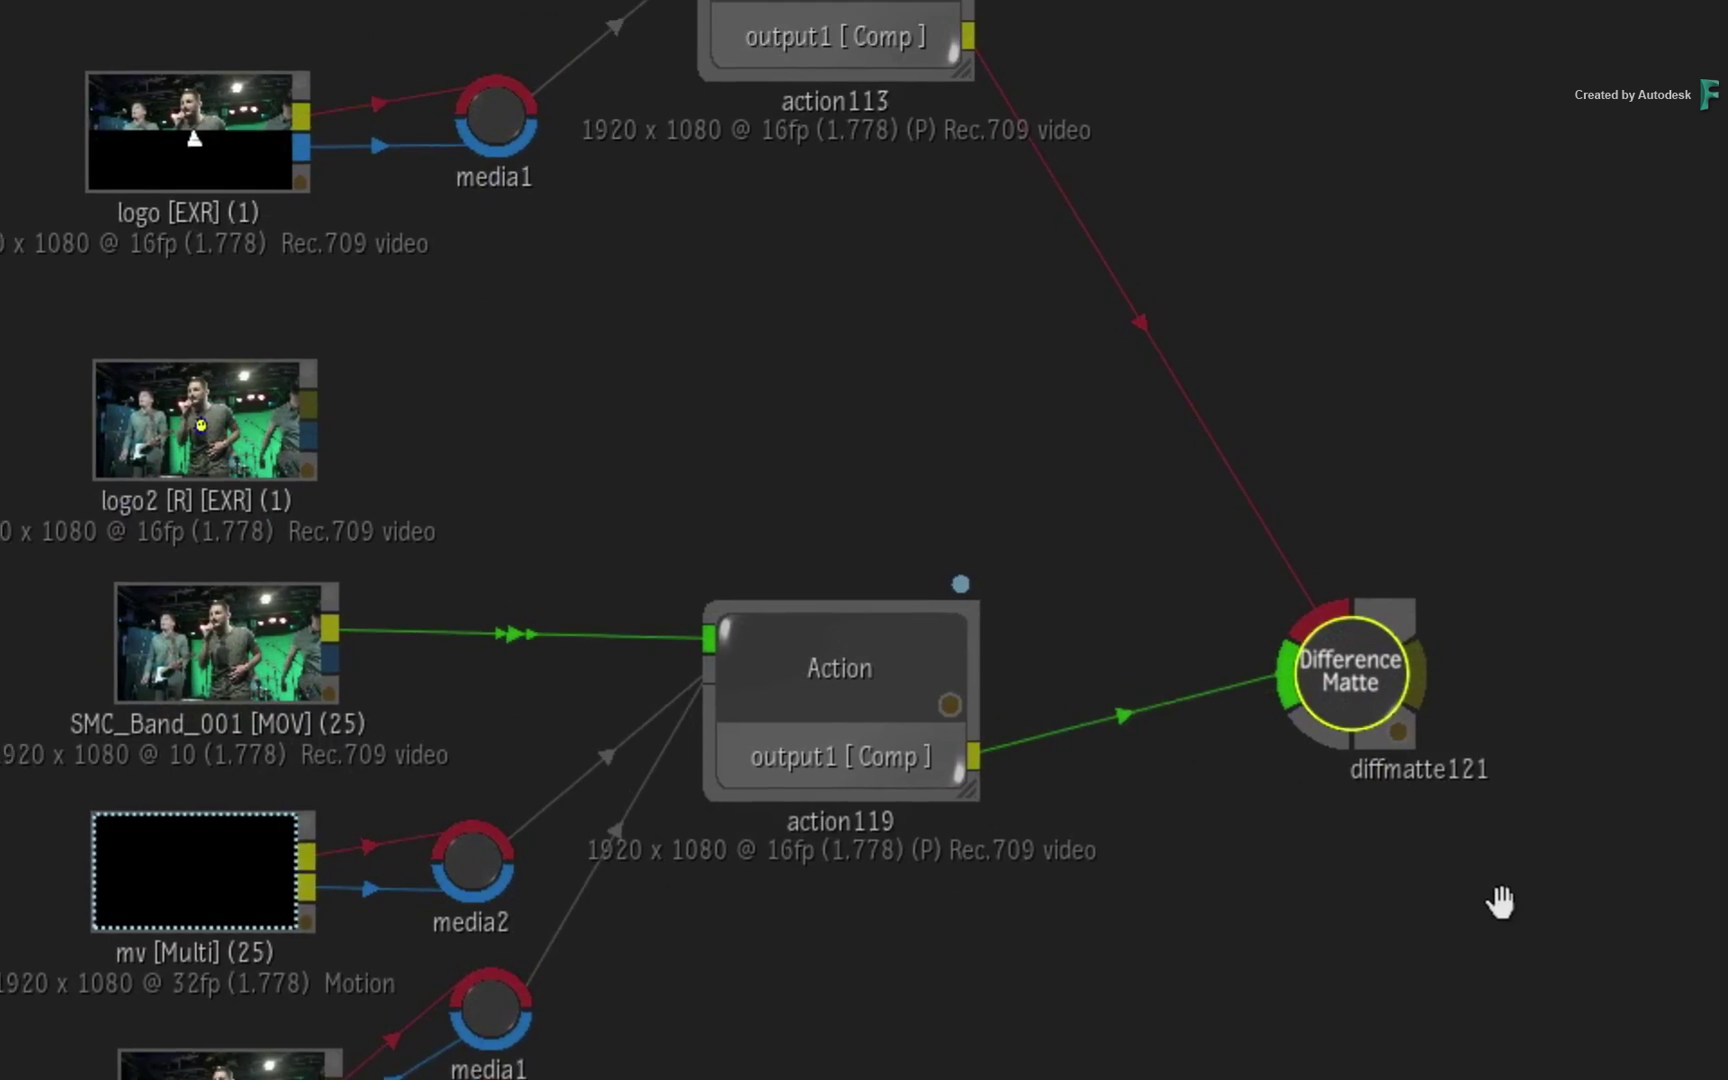
Step: Scrub the Difference Matte result across frames to confirm it stays black
left_click(945, 426)
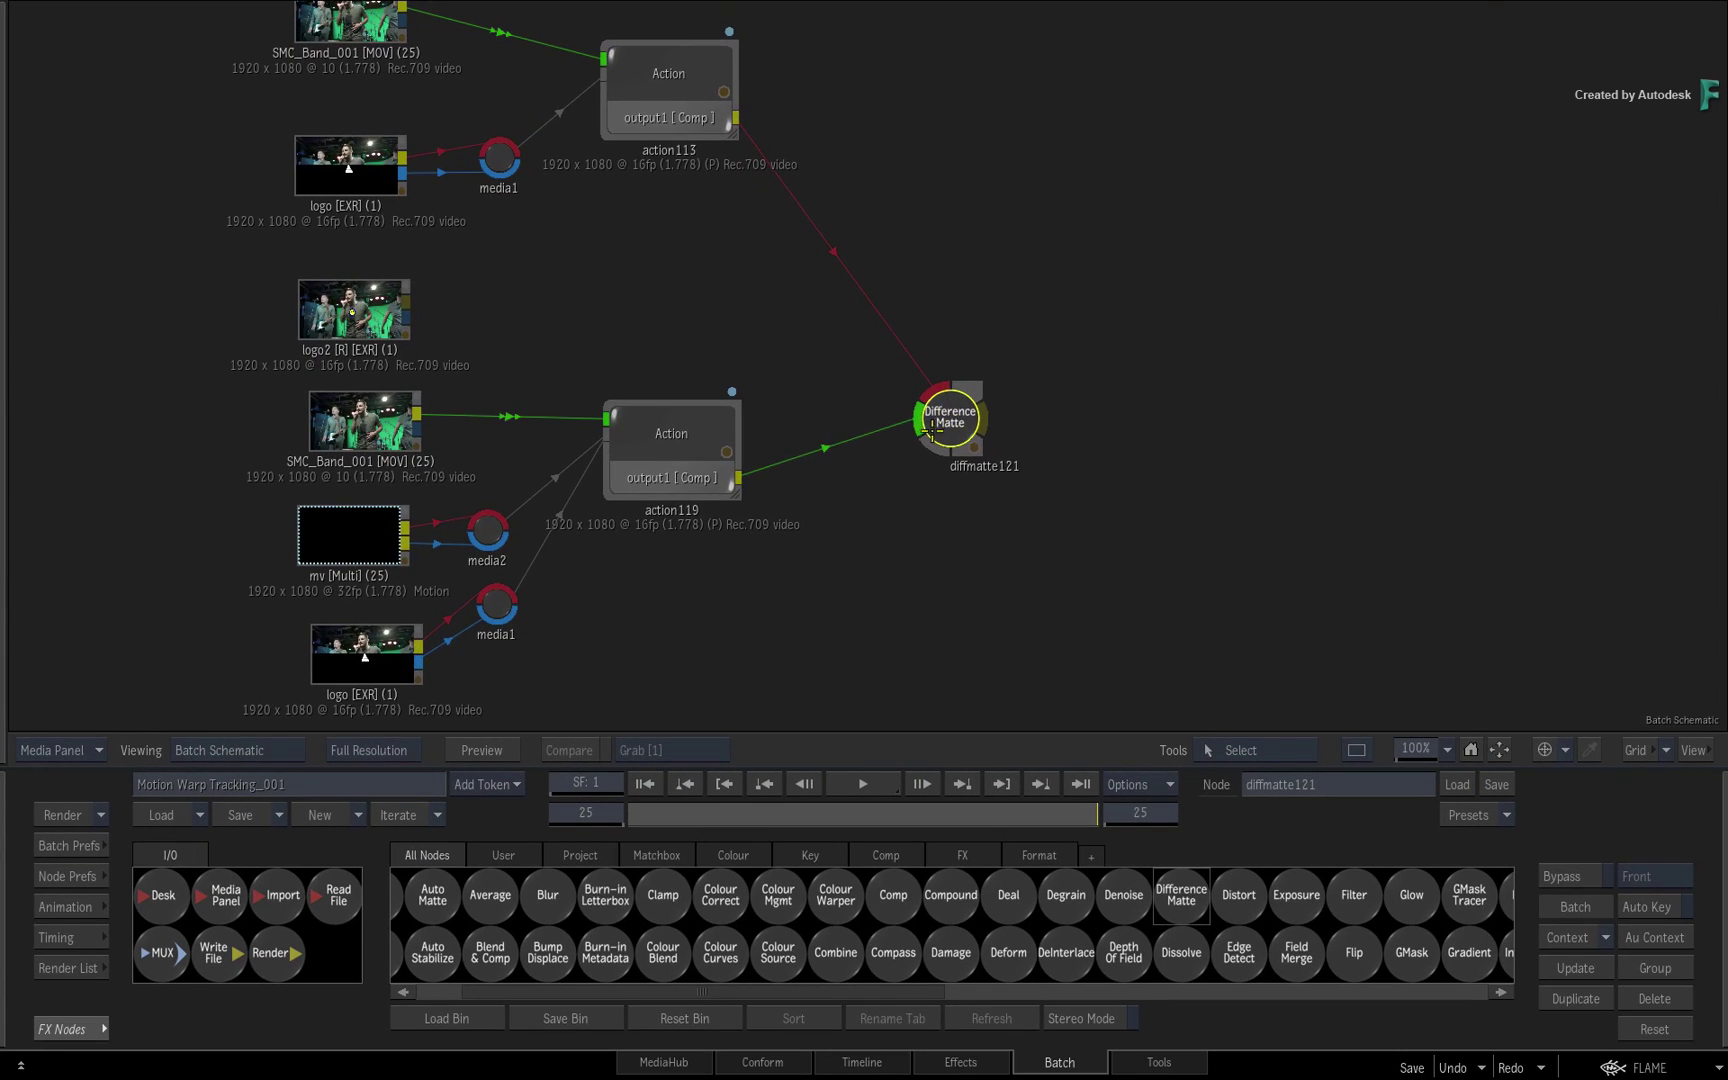
double_click(927, 440)
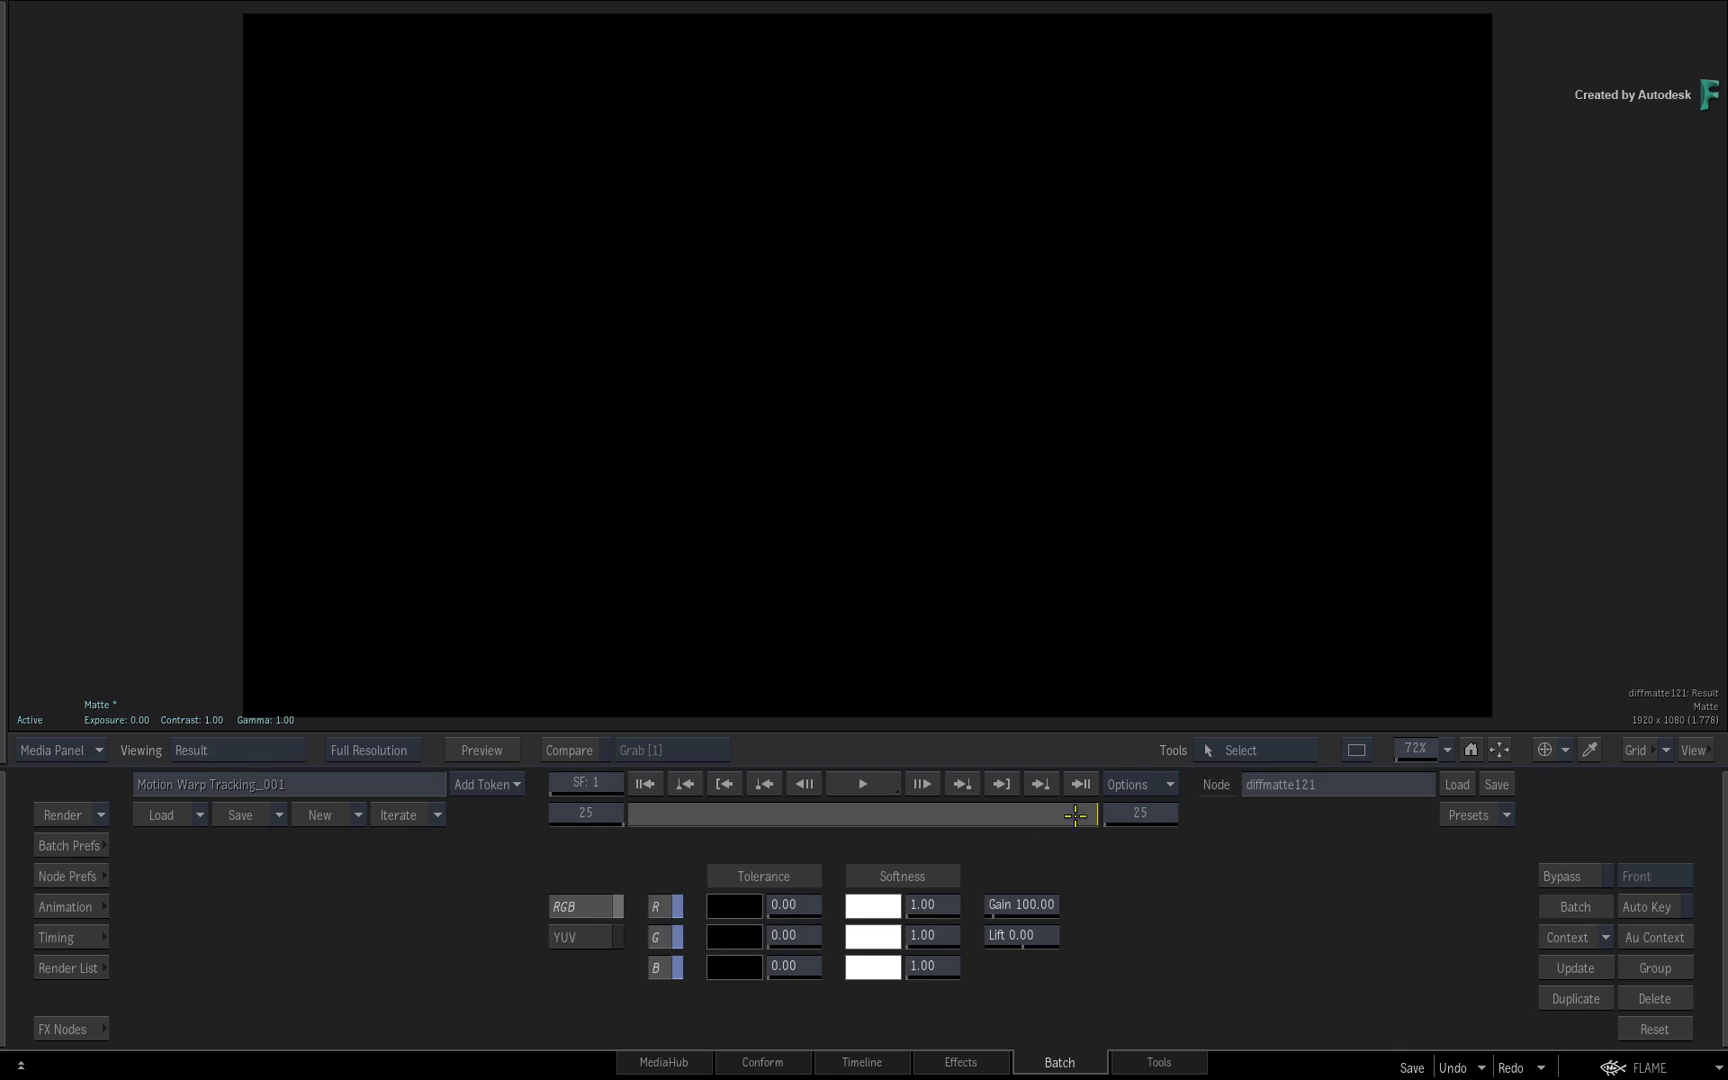
left_click_drag(1075, 814, 993, 815)
left_click_drag(1120, 808, 672, 830)
key("grave")
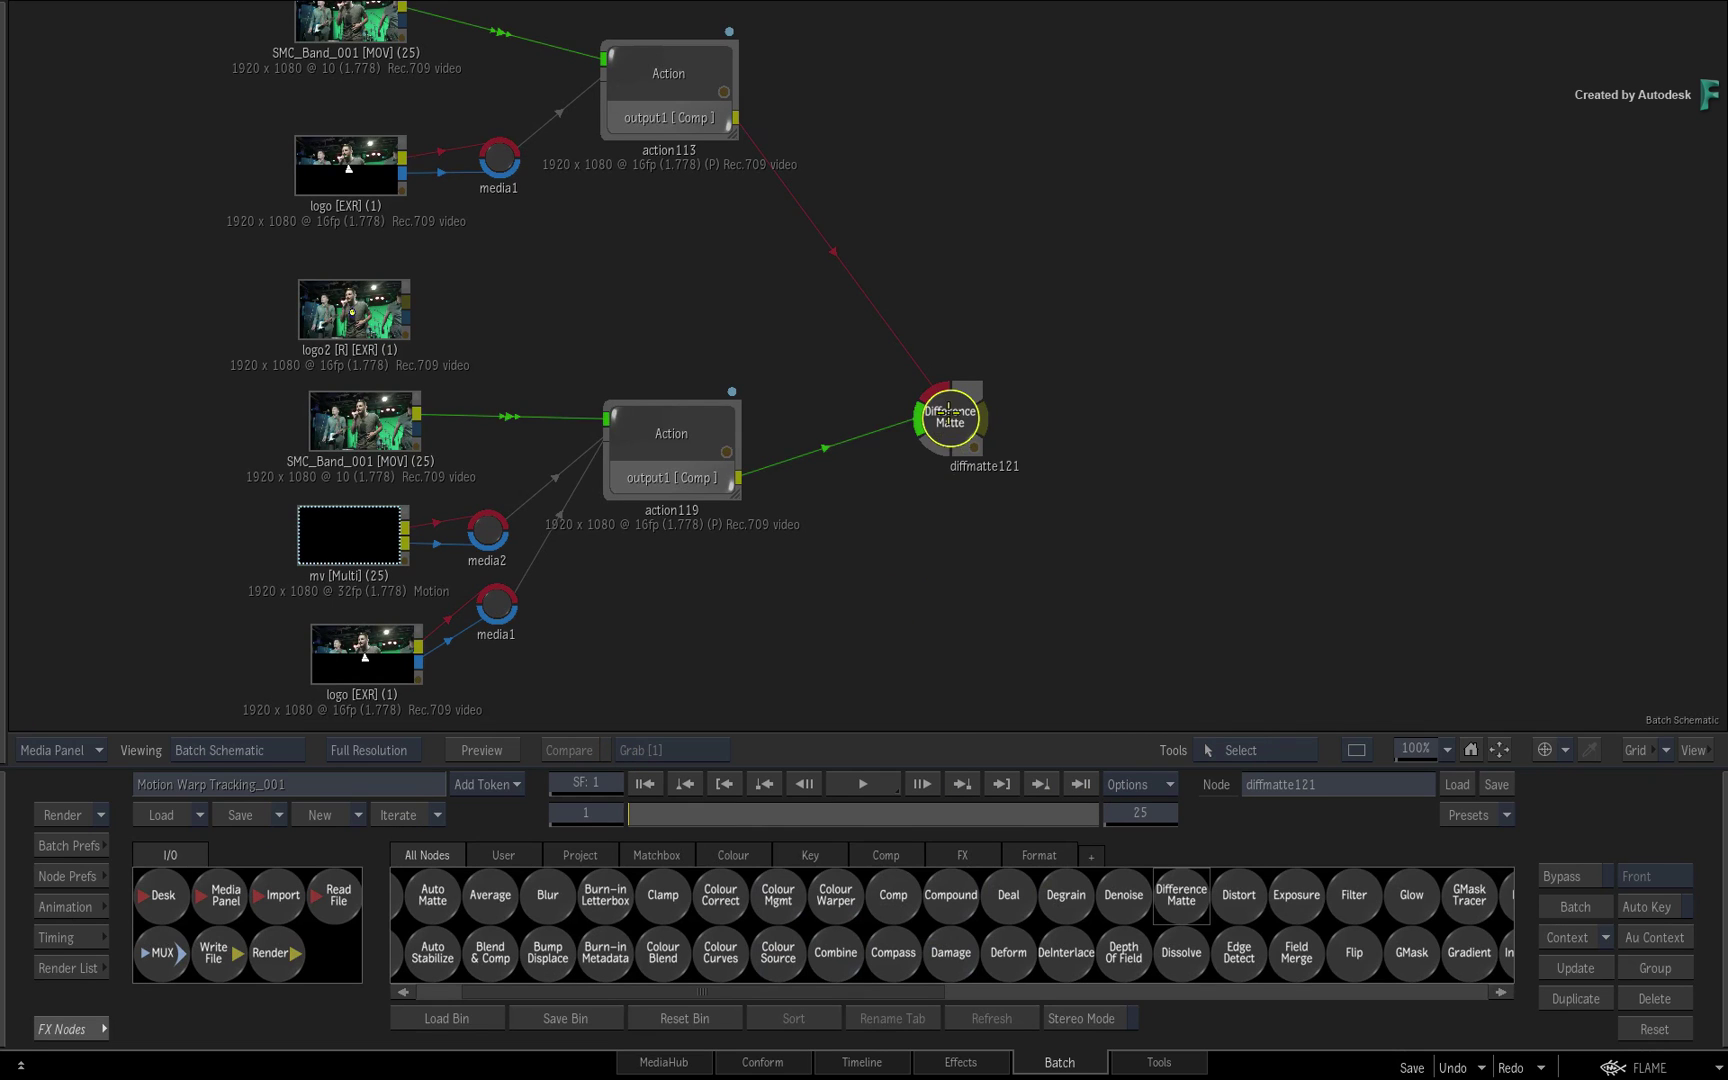
Step: Delete the diffmatte121 Difference Matte node
left_click_drag(951, 416, 770, 722)
key("Delete")
left_click_drag(946, 415, 934, 431)
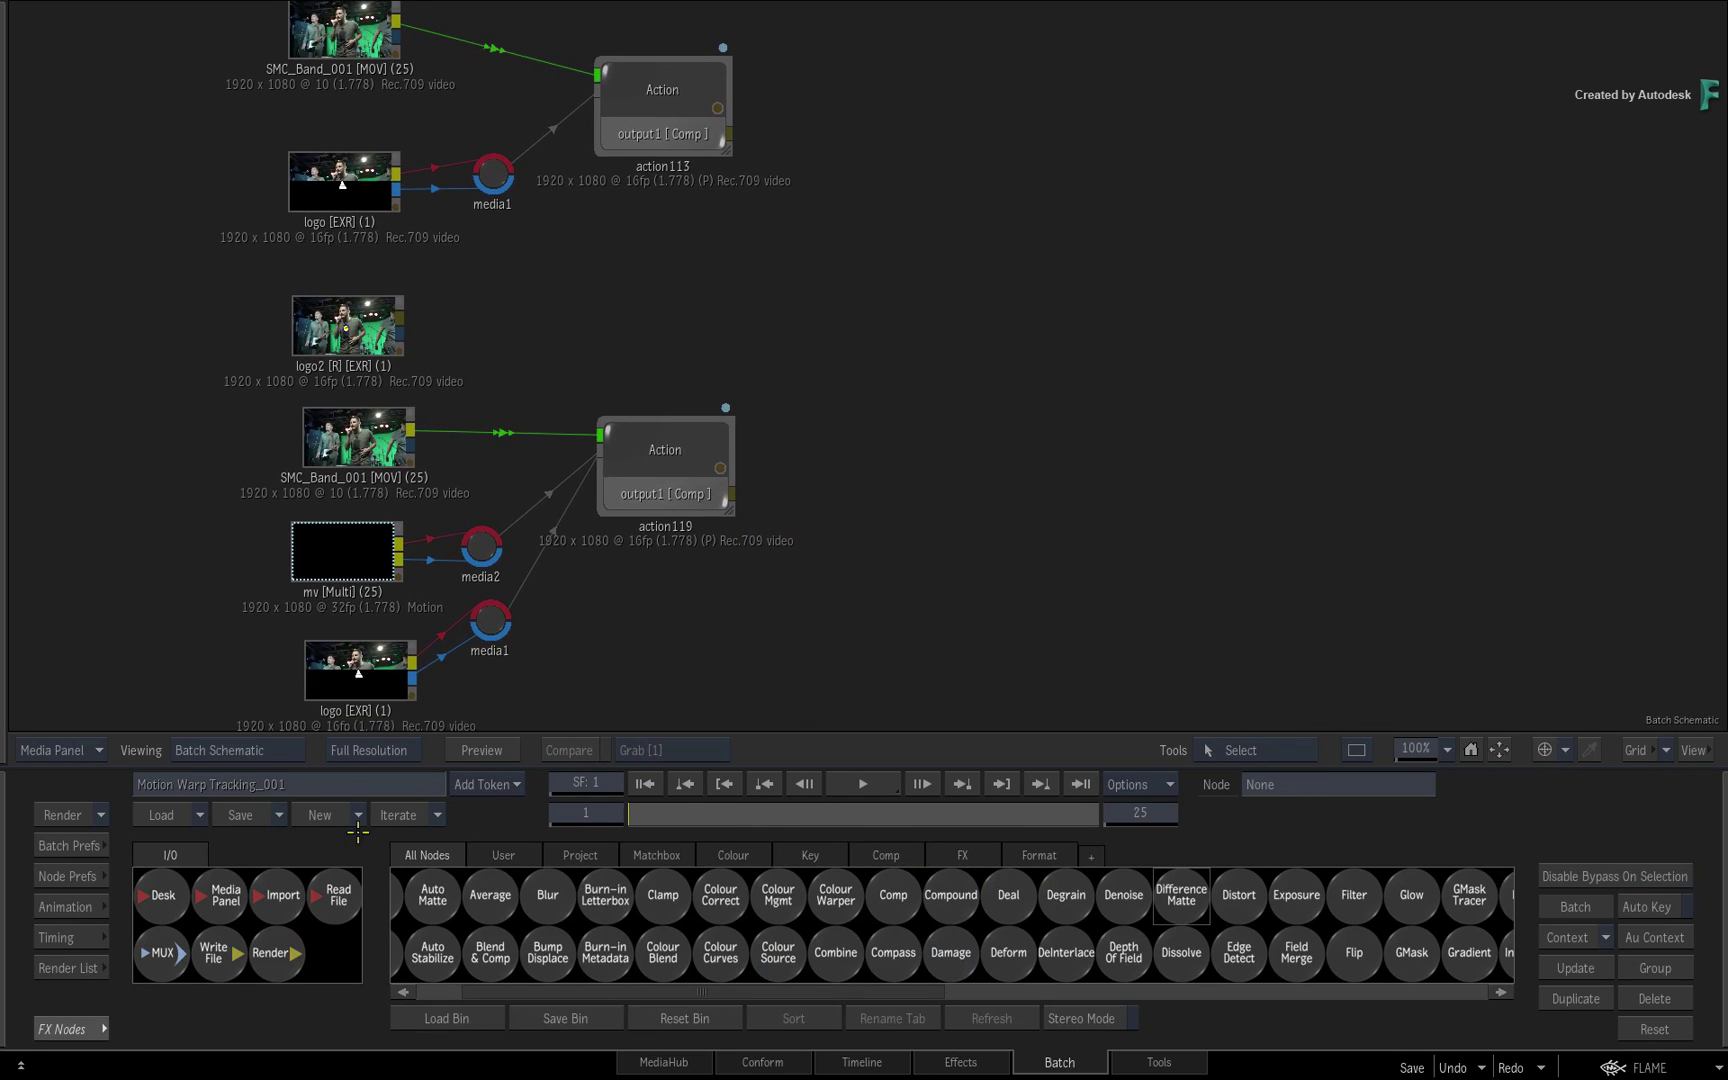
Step: Save the batch setup as Motion Warp Tracking_002
left_click(278, 819)
left_click(289, 894)
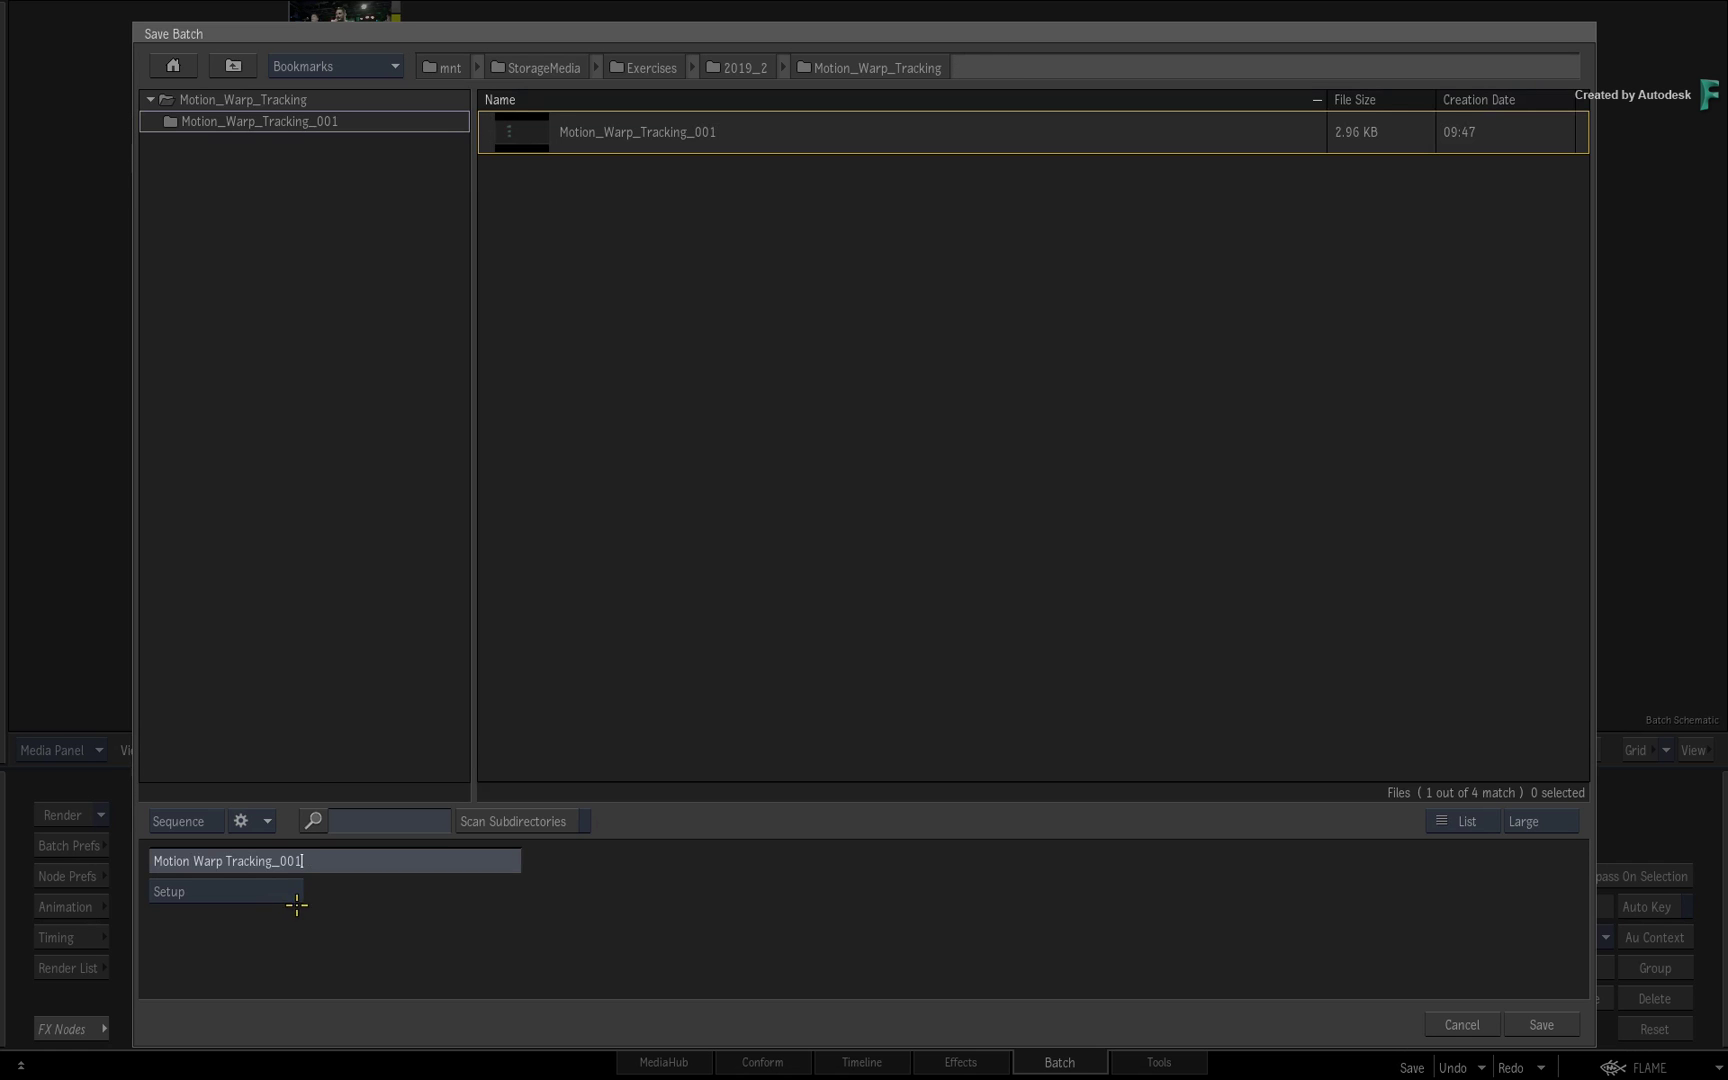
key("BackSpace")
type("2")
key("Return")
left_click(1546, 1023)
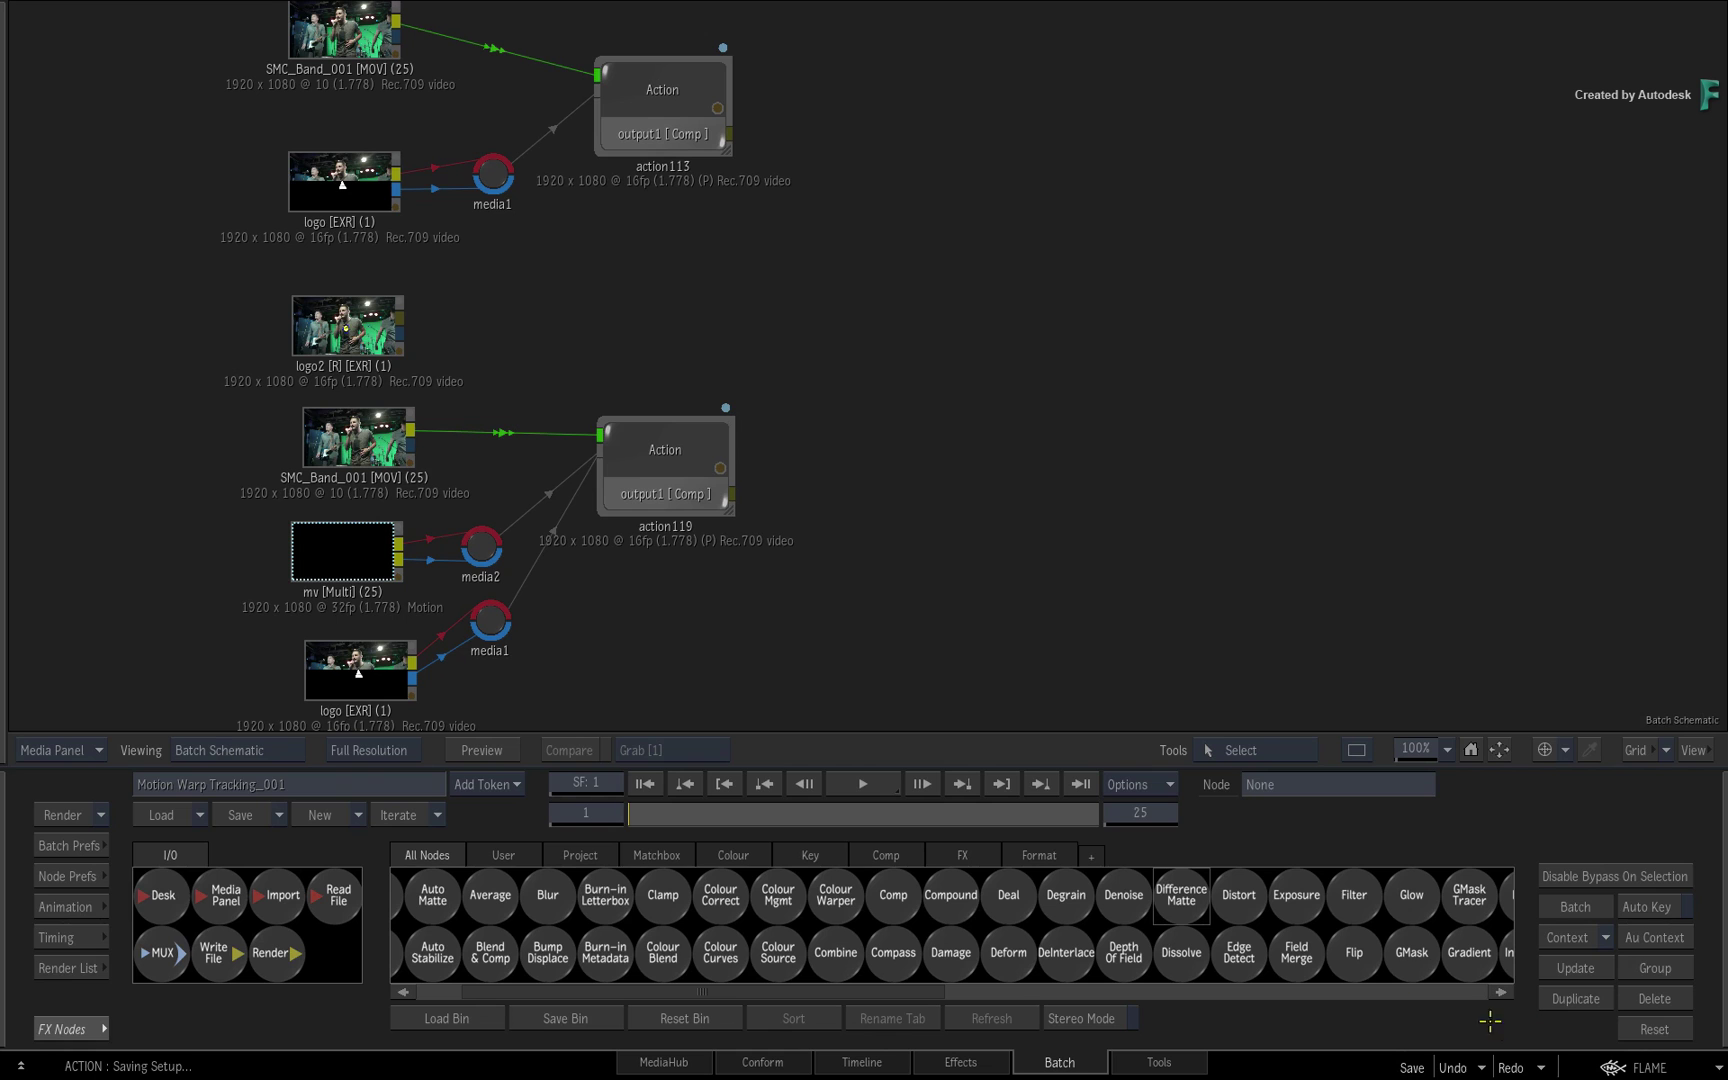
double_click(662, 459)
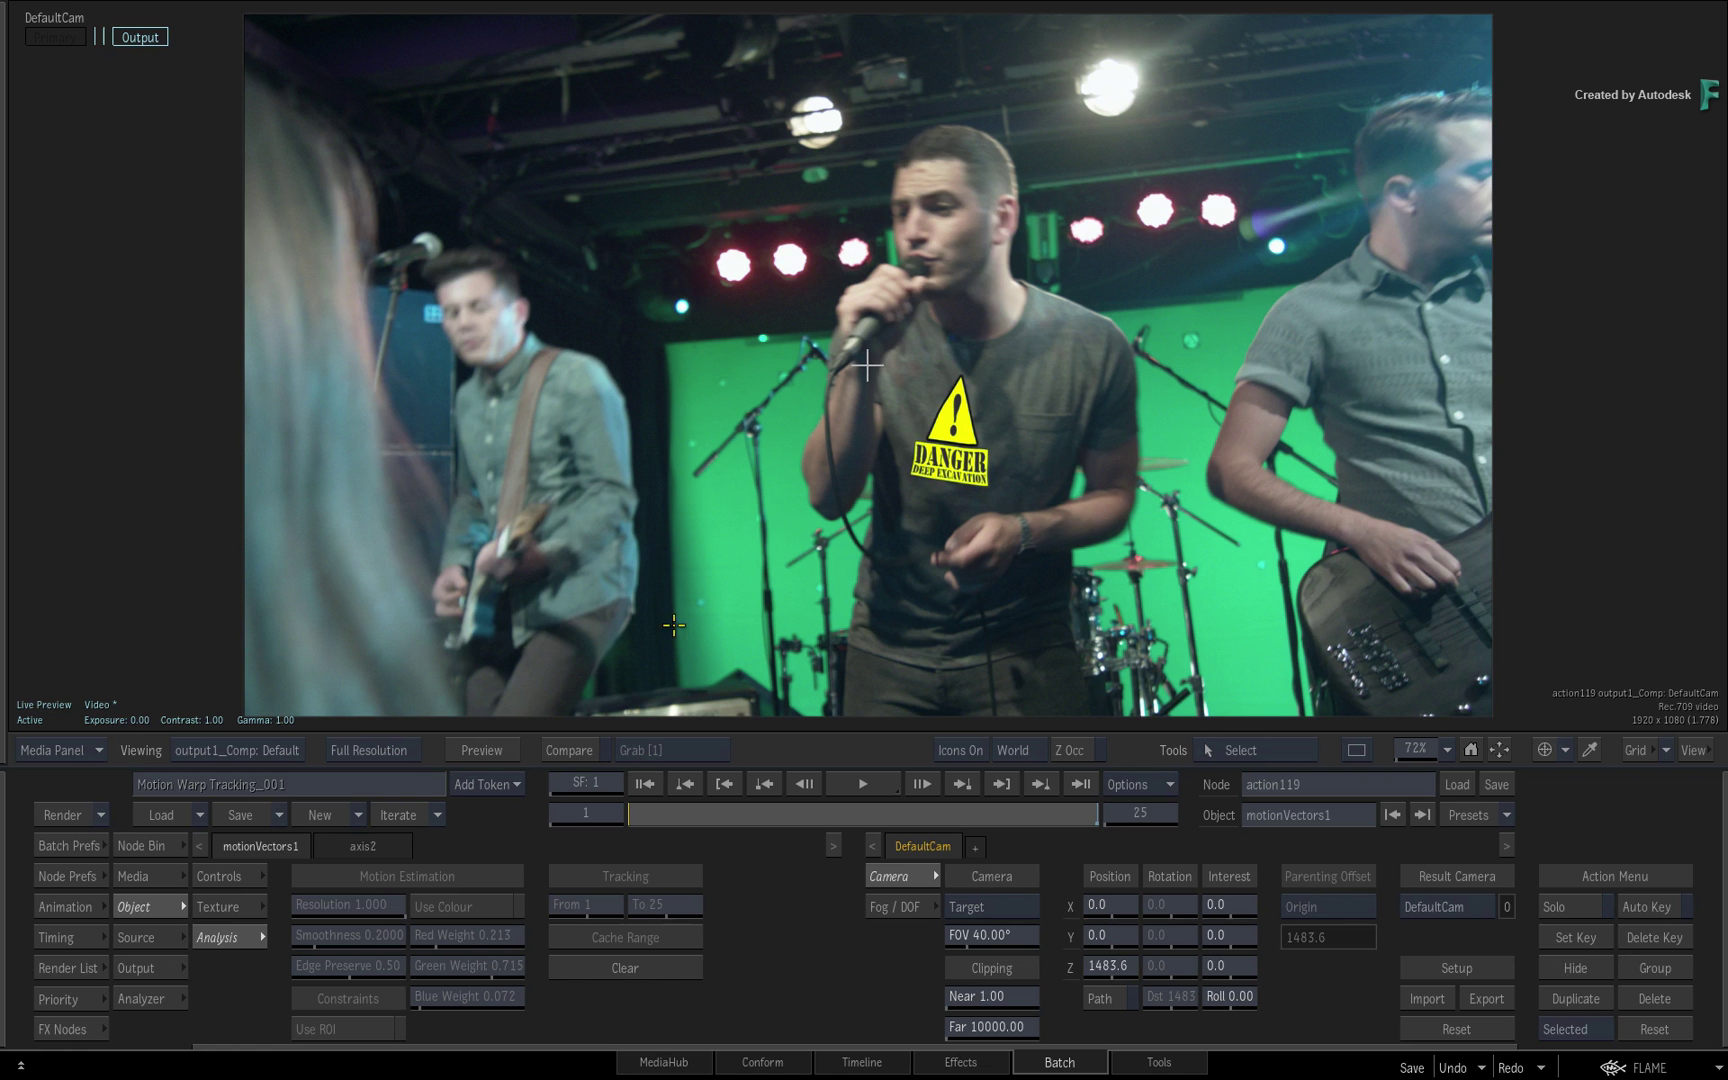
key("space")
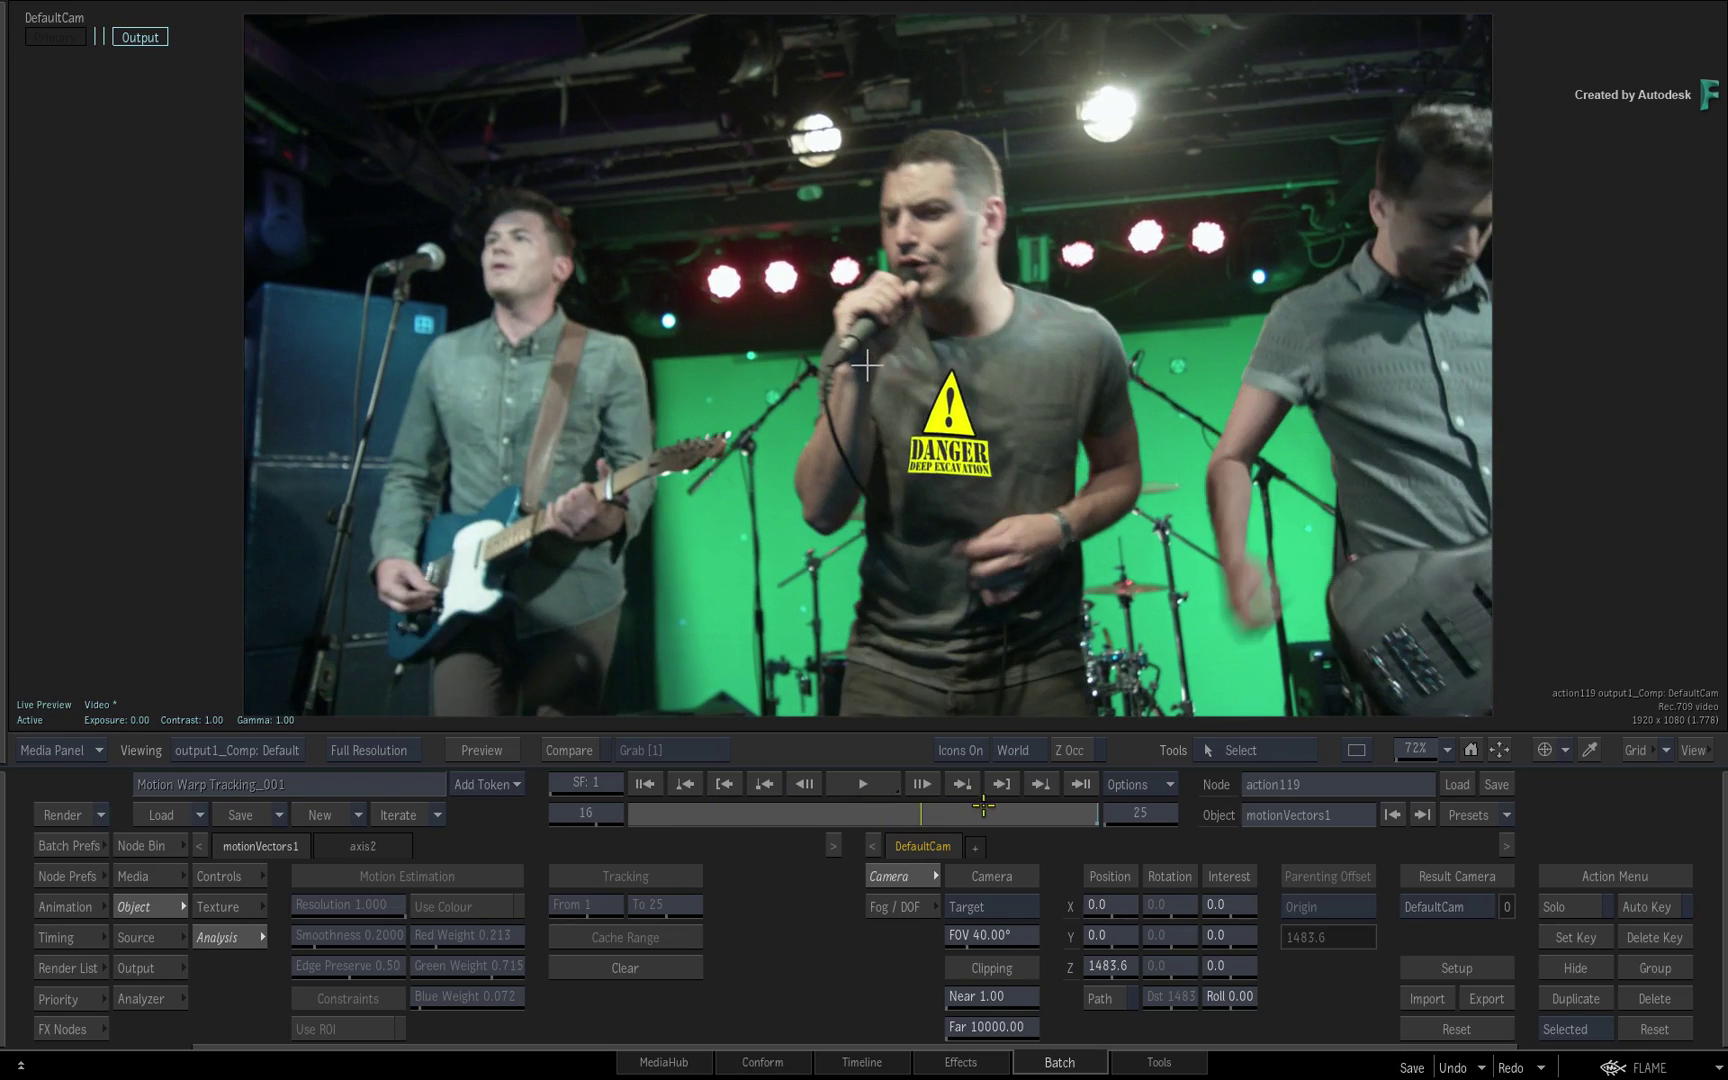
left_click_drag(1025, 806, 653, 811)
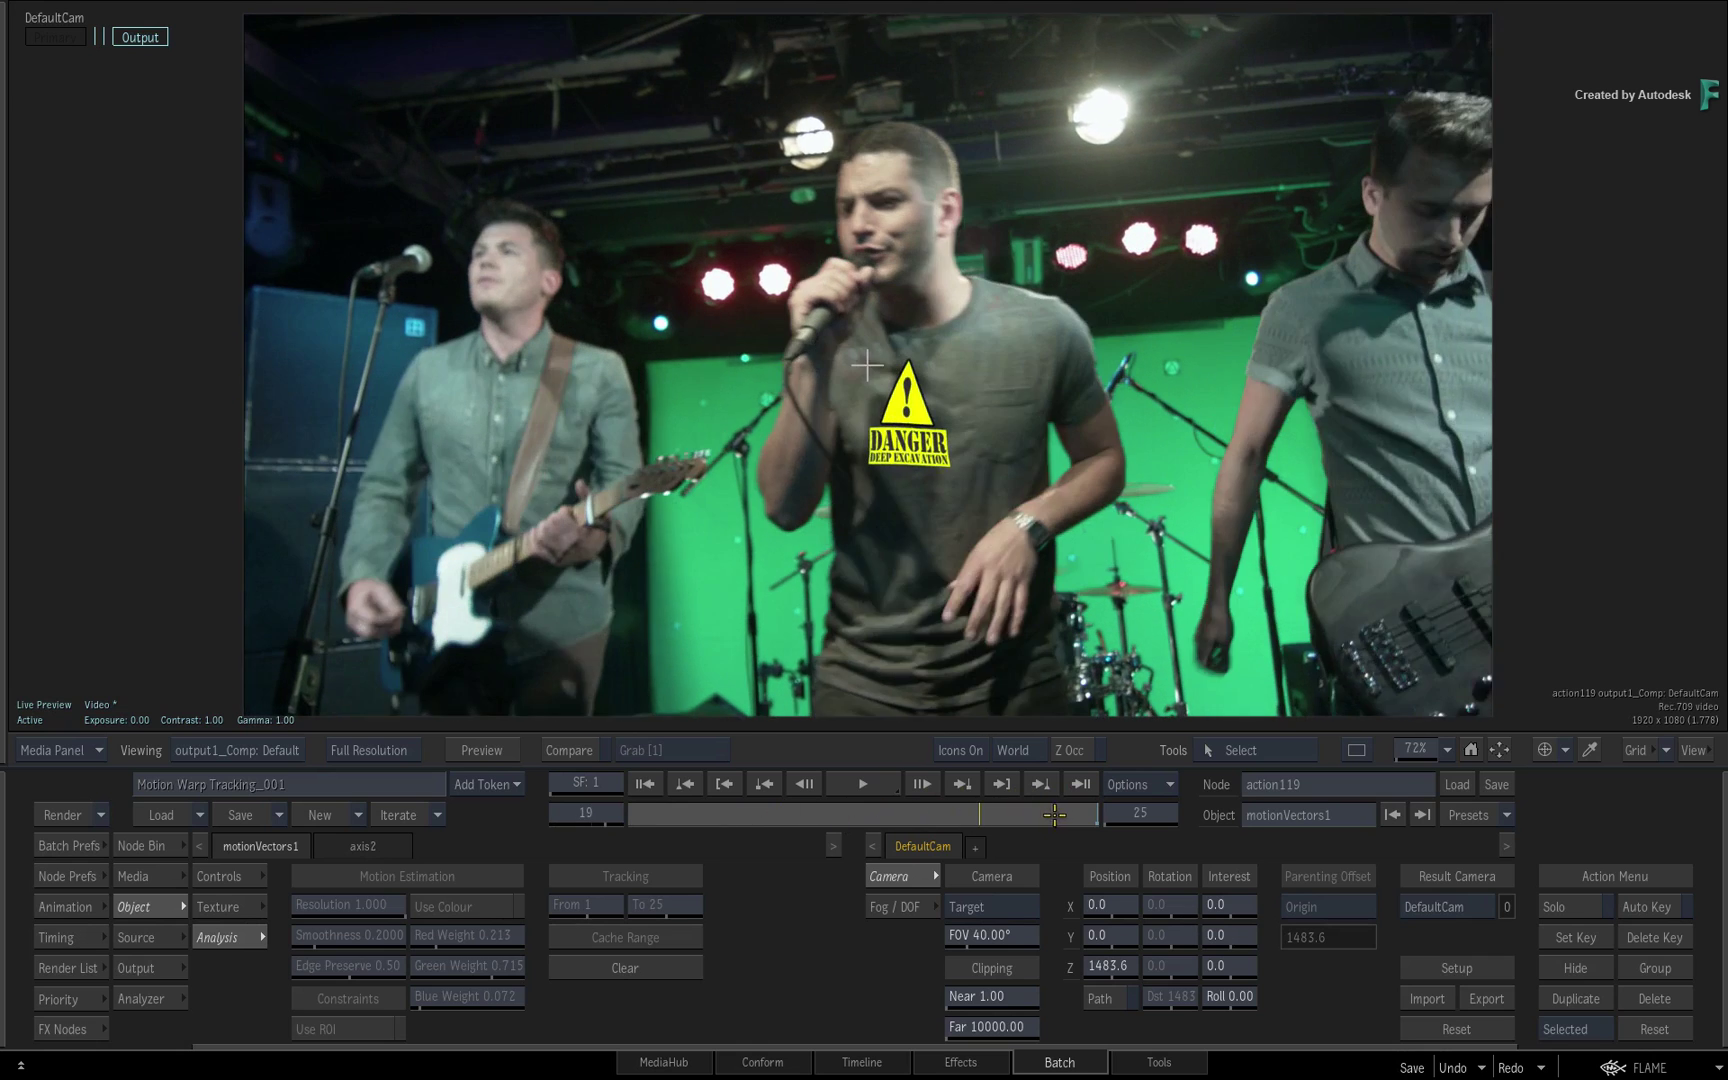
key("Escape")
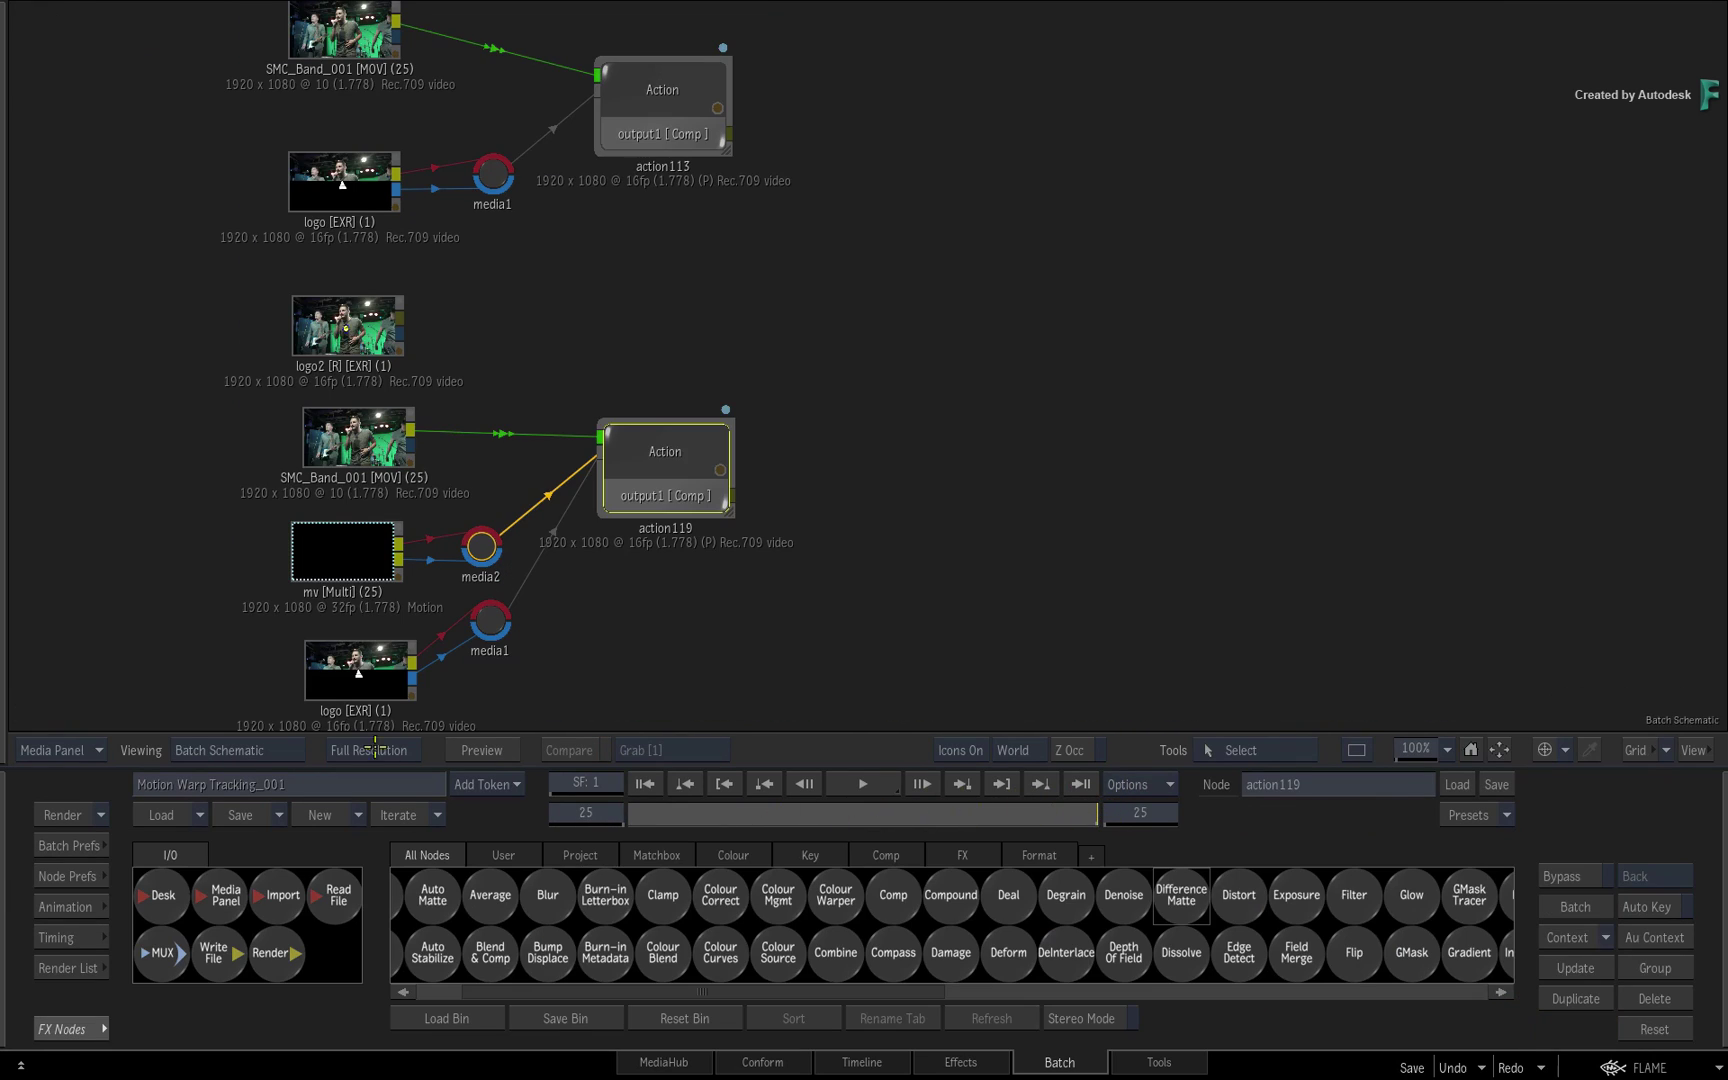